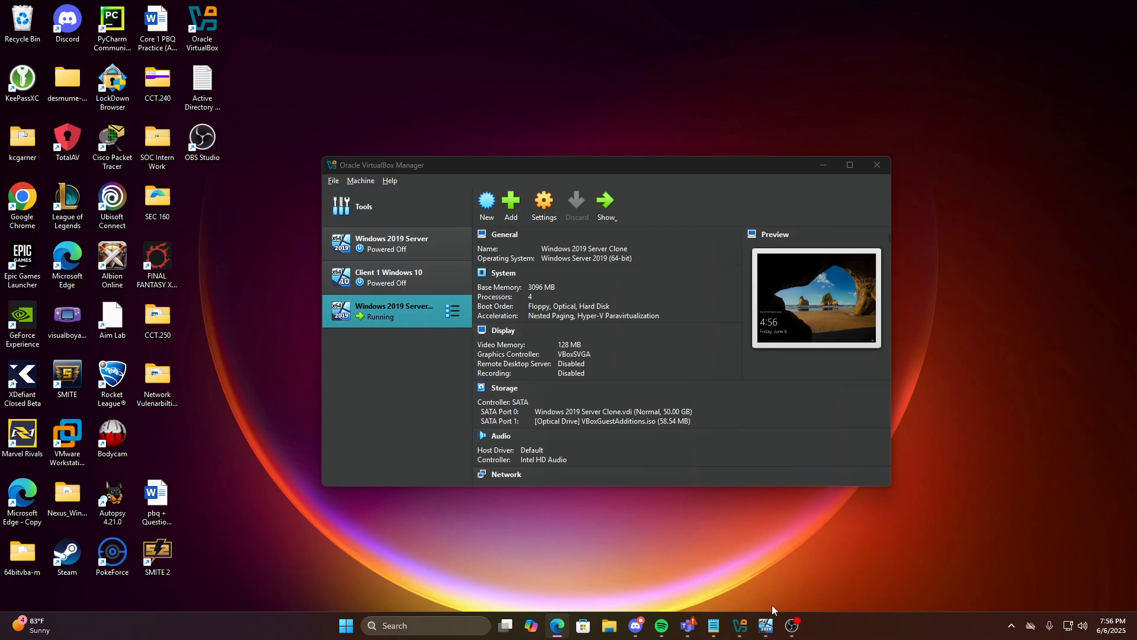
# Bring the running Windows 2019 Server Clone VM window to the front and maximize it
pyautogui.moveTo(767, 625)
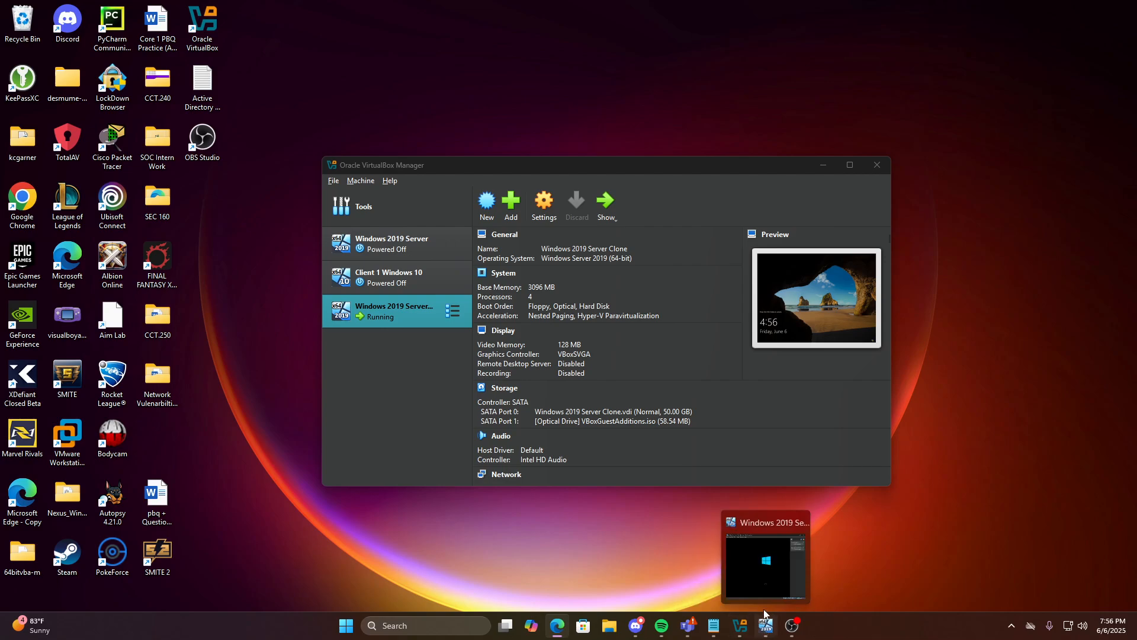
pyautogui.click(764, 586)
pyautogui.moveTo(497, 71); pyautogui.dragTo(474, 2)
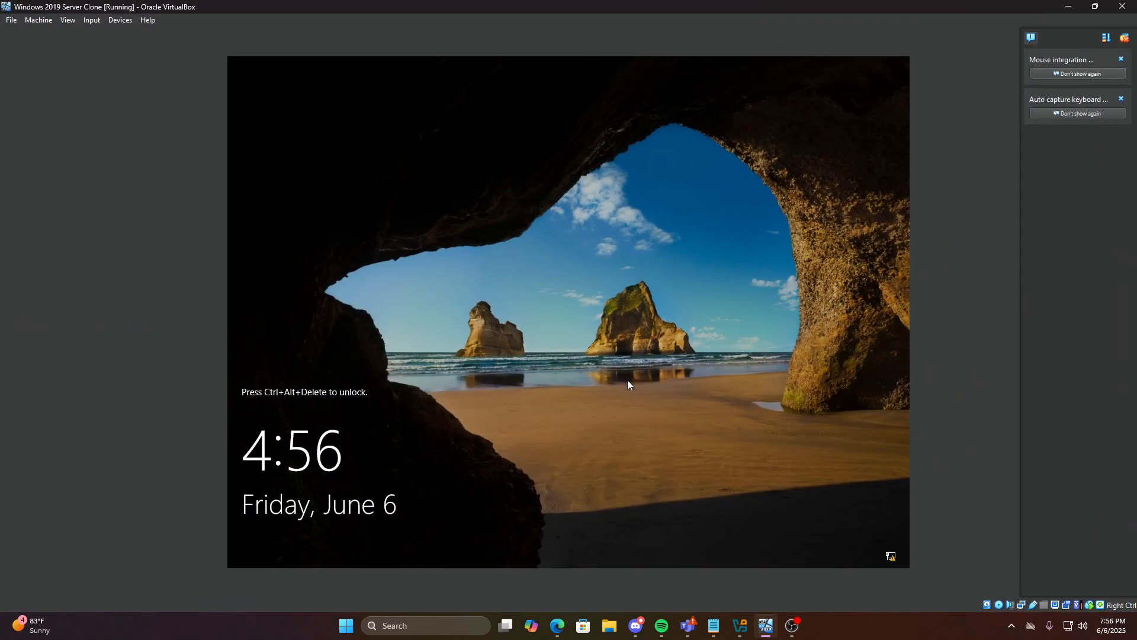
# Sign in to the Windows Server 2019 VM with the administrator password
pyautogui.hotkey('ctrl', 'alt', 'Delete')
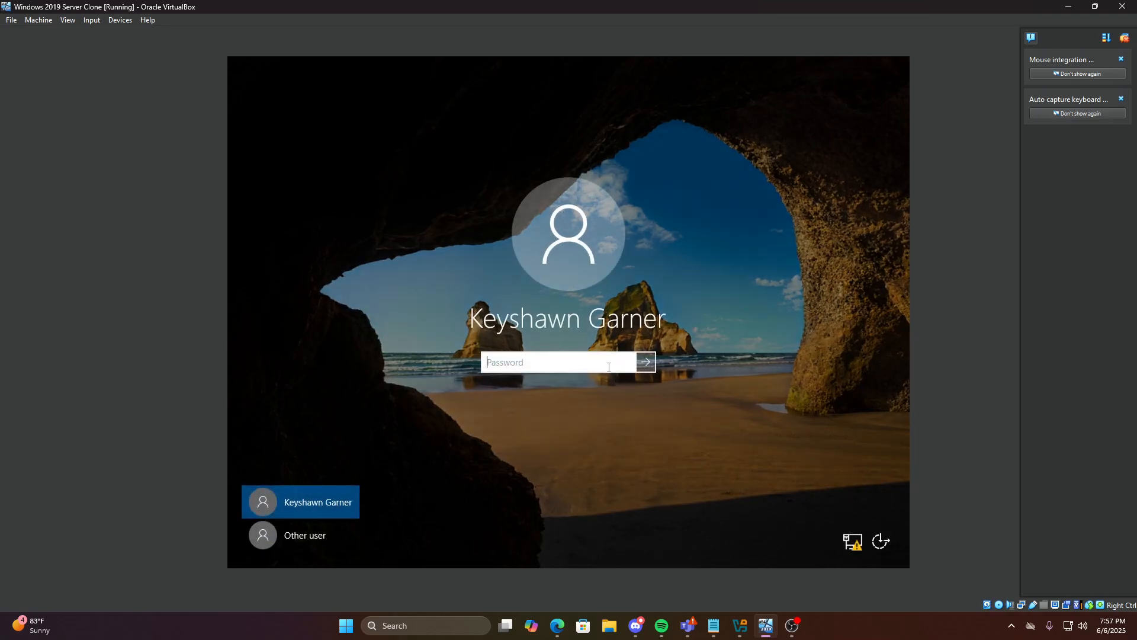
pyautogui.write('*********')
pyautogui.press('Return')
pyautogui.moveTo(607, 7); pyautogui.dragTo(651, 2)
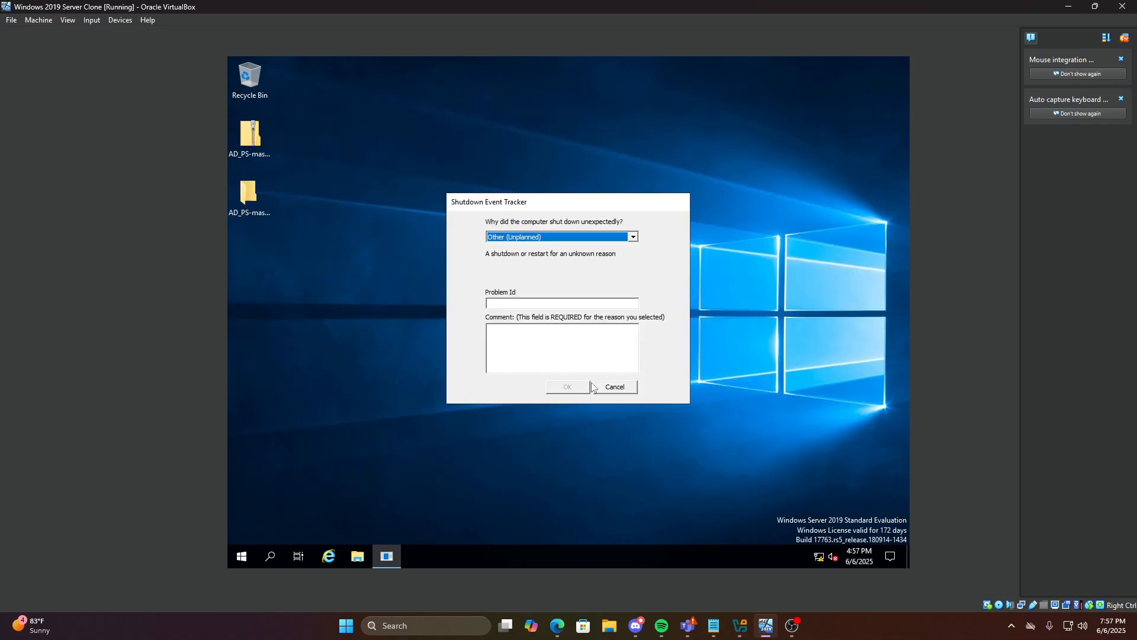
# Cancel the Shutdown Event Tracker prompt and bring up the Start menu's installed apps list
pyautogui.click(614, 388)
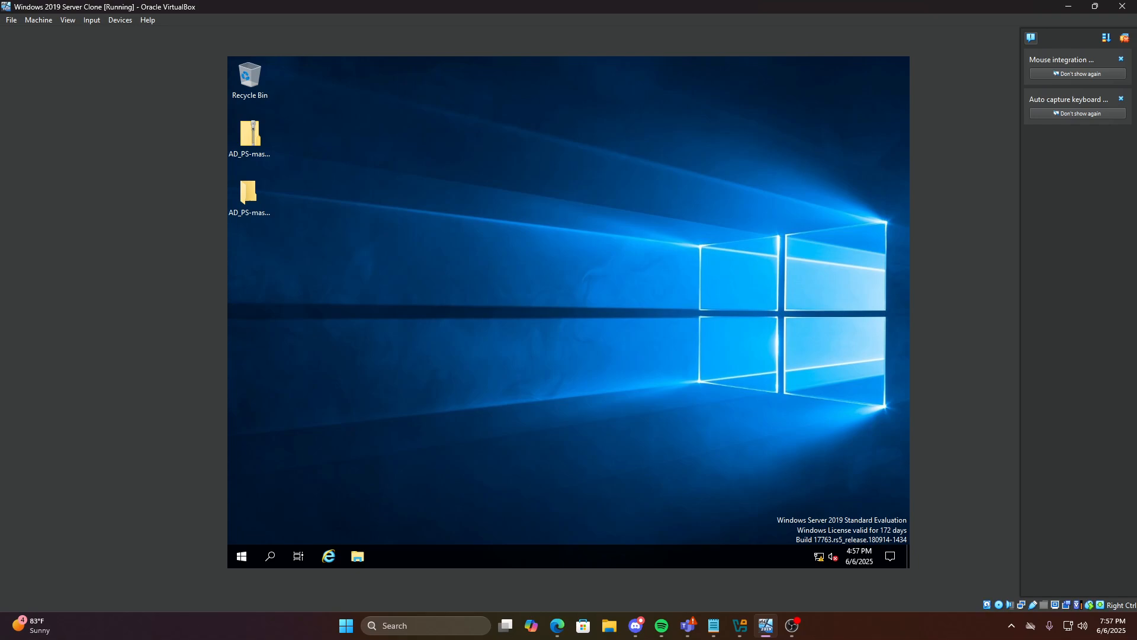
pyautogui.click(363, 554)
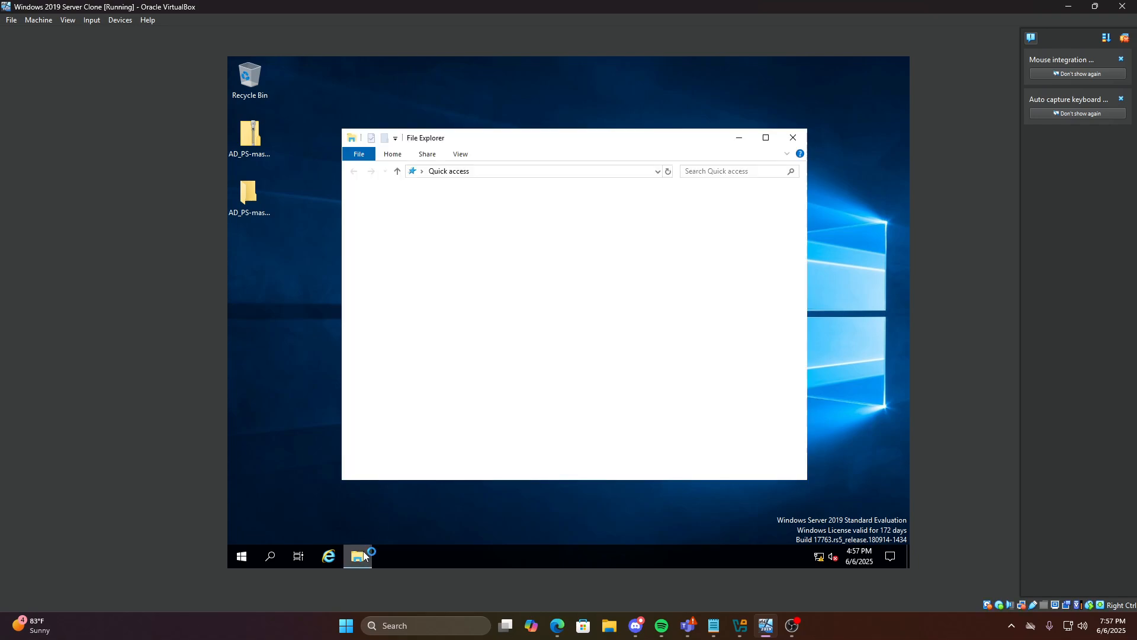
pyautogui.click(794, 124)
pyautogui.click(795, 137)
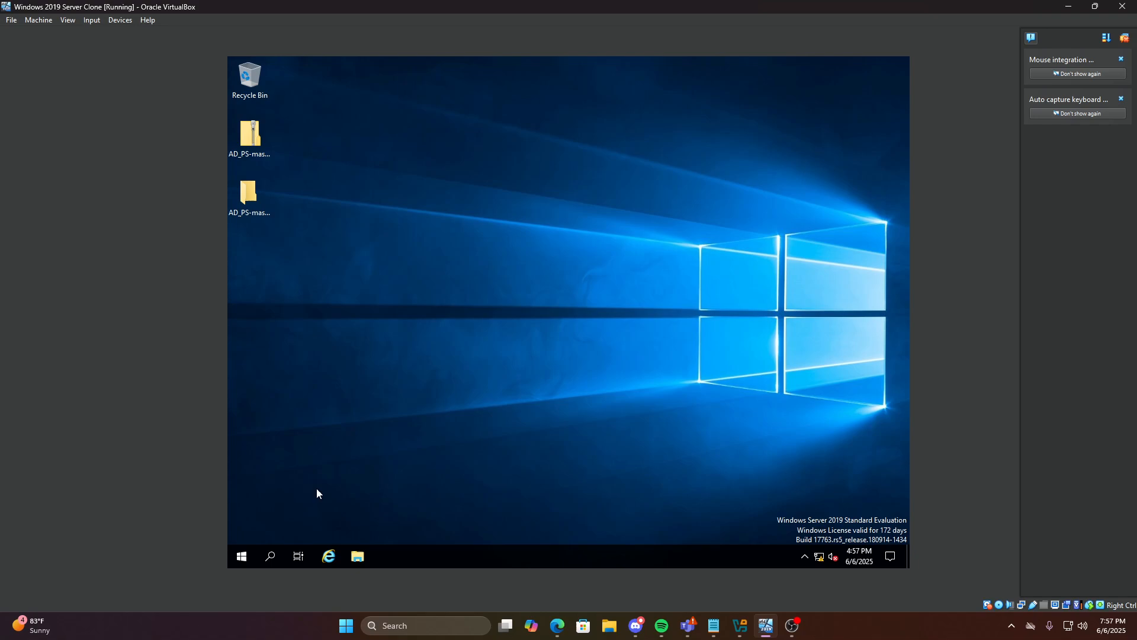
pyautogui.click(243, 555)
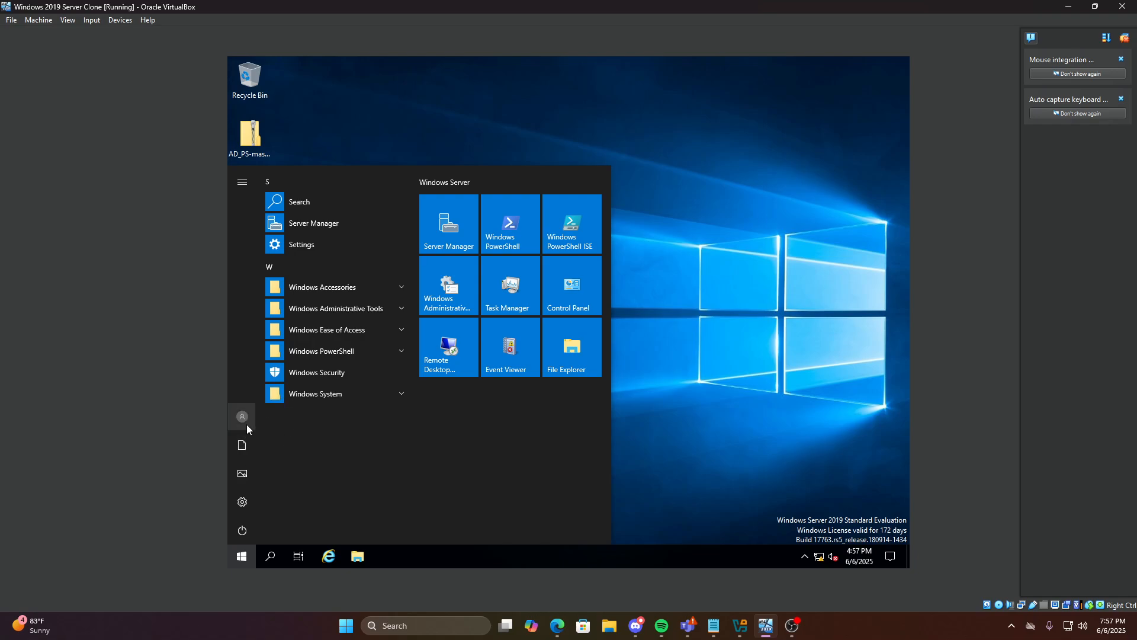
# Search Start for 'active d' and launch Active Directory Users and Computers
pyautogui.click(248, 555)
pyautogui.click(248, 556)
pyautogui.write('active d')
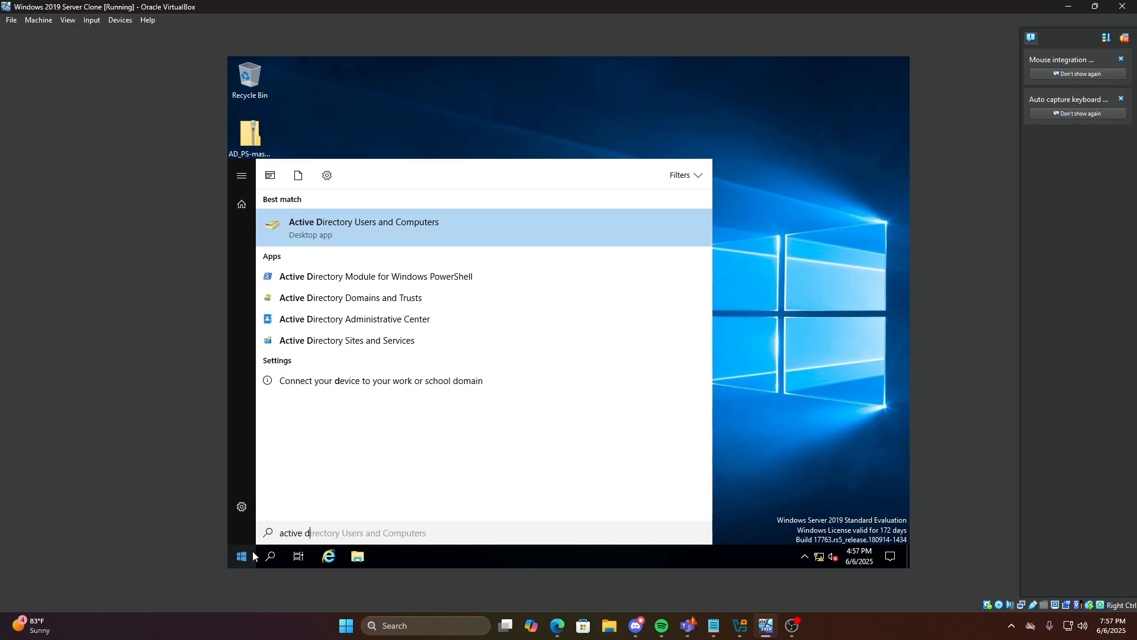
pyautogui.click(414, 235)
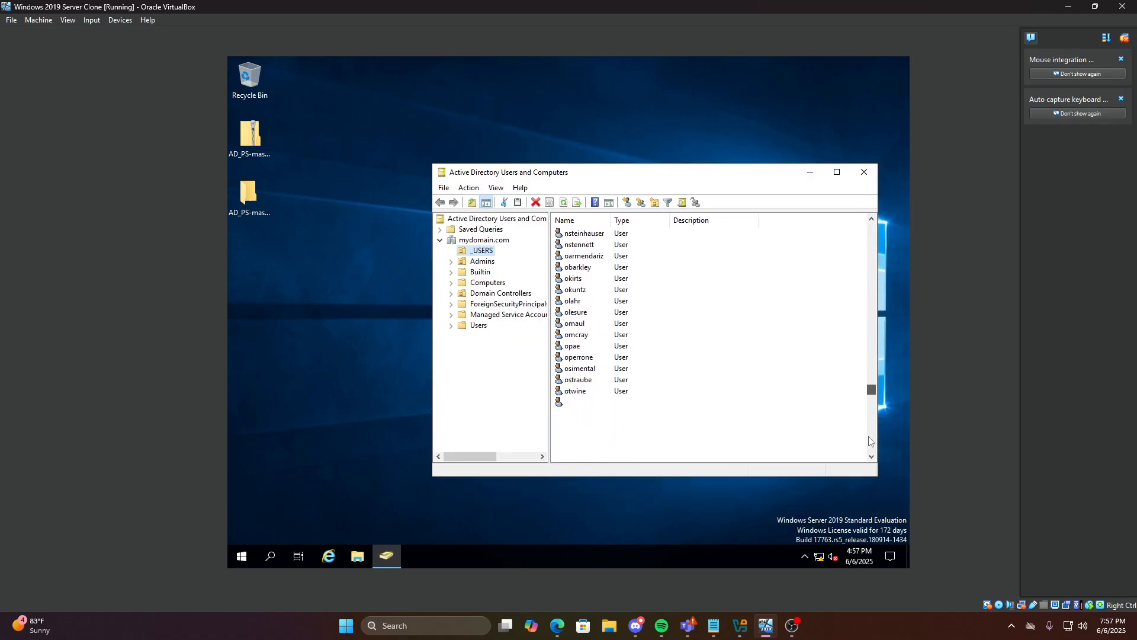
# Dismiss the updates notification and scroll through the user accounts in the _USERS unit
pyautogui.moveTo(846, 219); pyautogui.dragTo(871, 236)
pyautogui.click(893, 472)
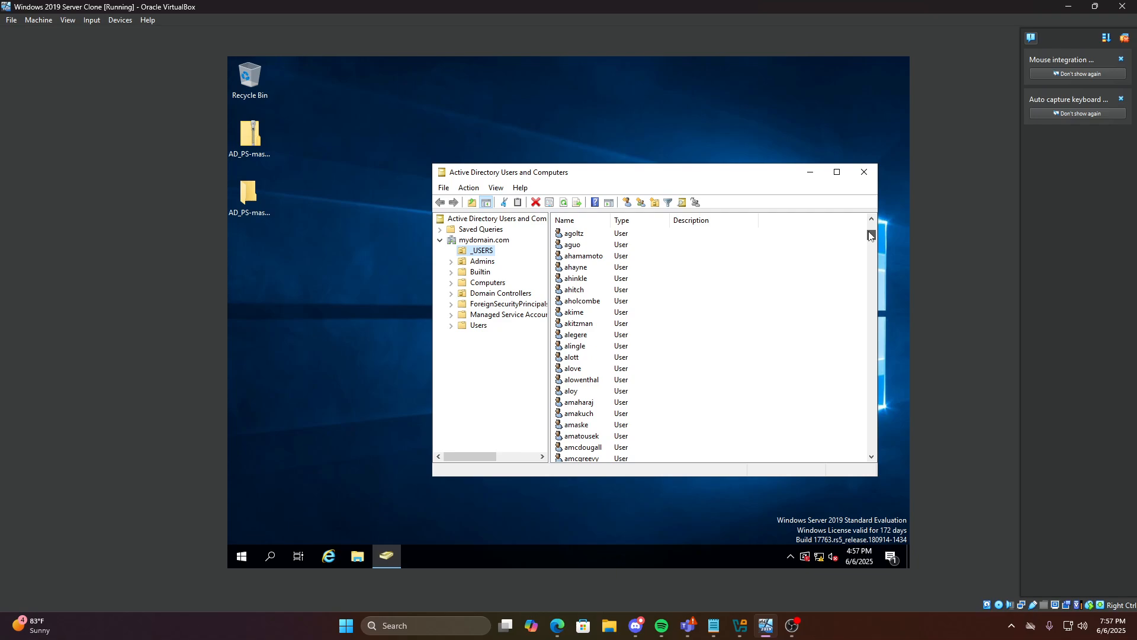
pyautogui.moveTo(869, 231); pyautogui.dragTo(816, 191)
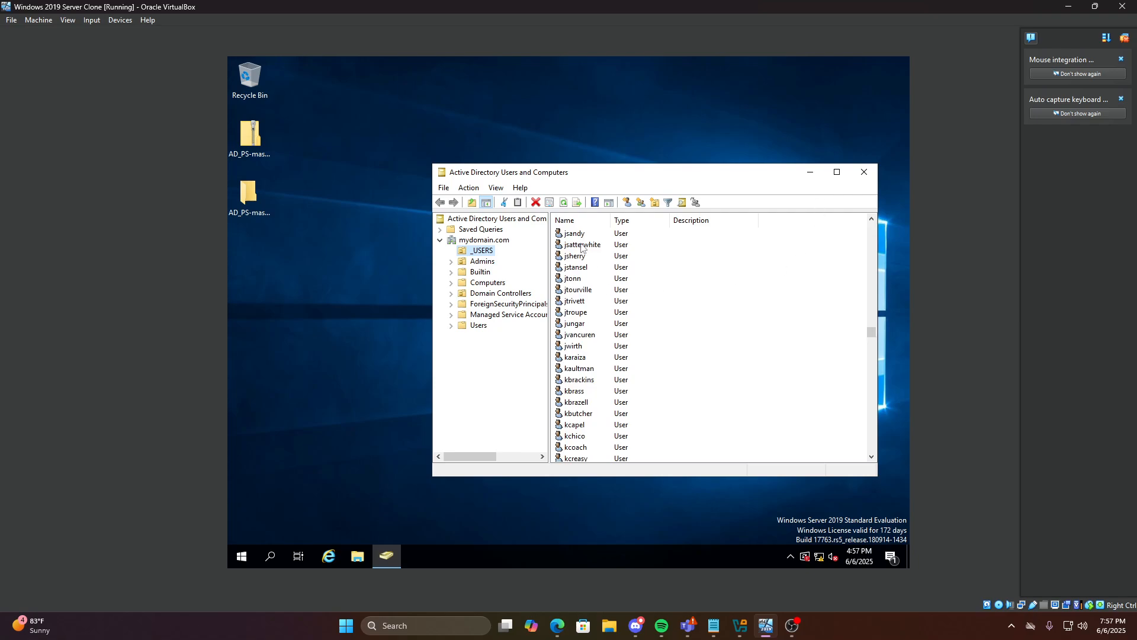
pyautogui.scroll(6, 581, 244)
pyautogui.moveTo(871, 327); pyautogui.dragTo(859, 205)
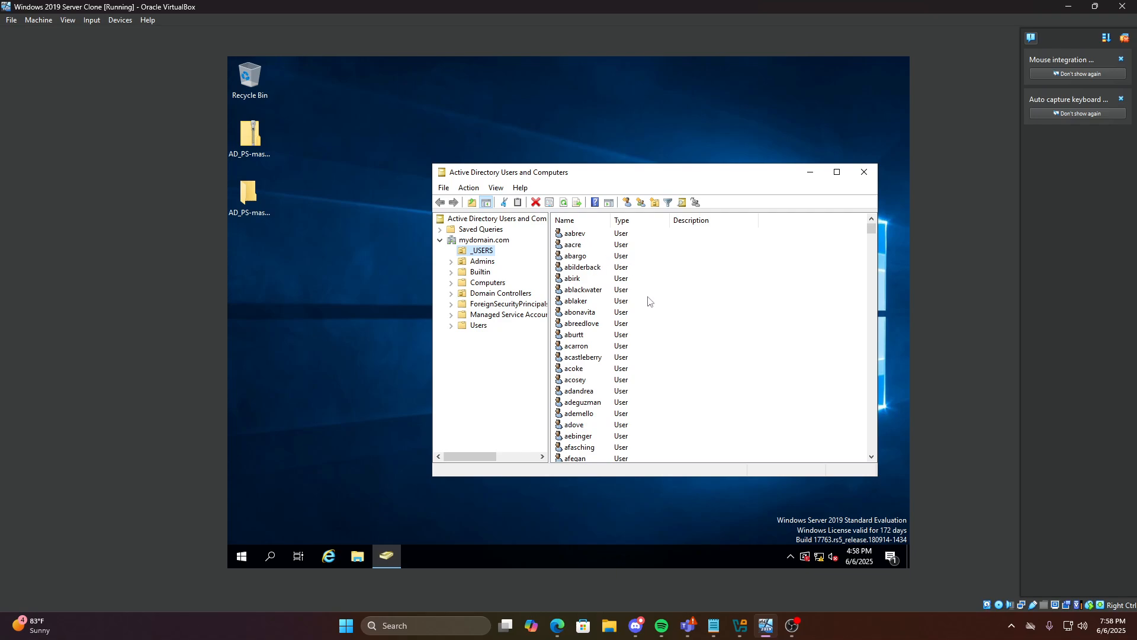
pyautogui.scroll(-3, 647, 300)
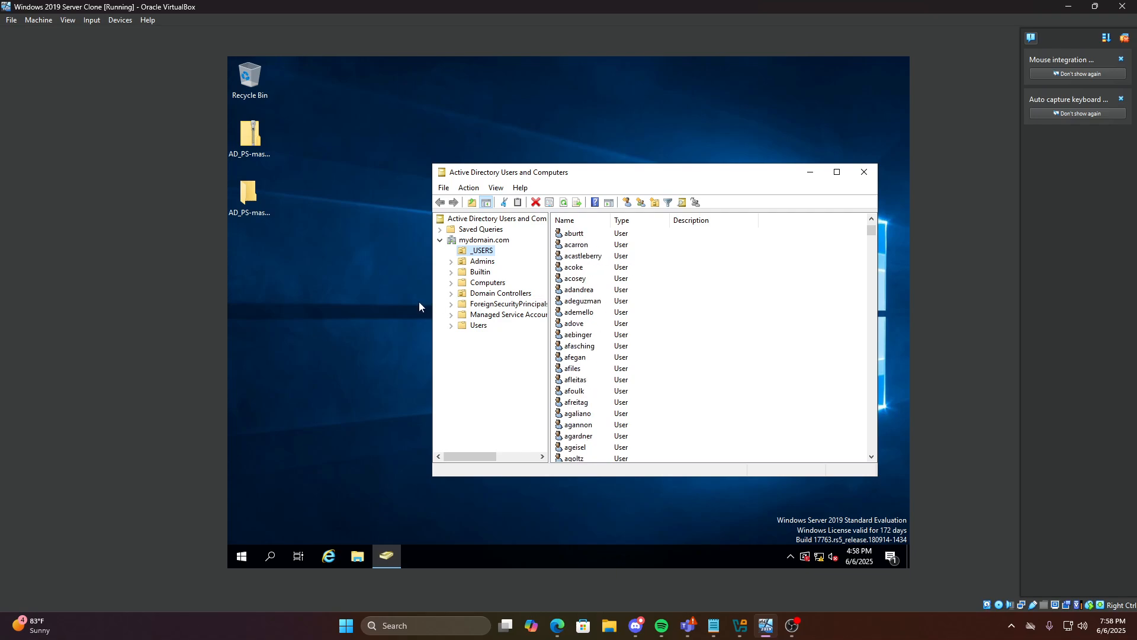
pyautogui.click(478, 325)
pyautogui.click(482, 251)
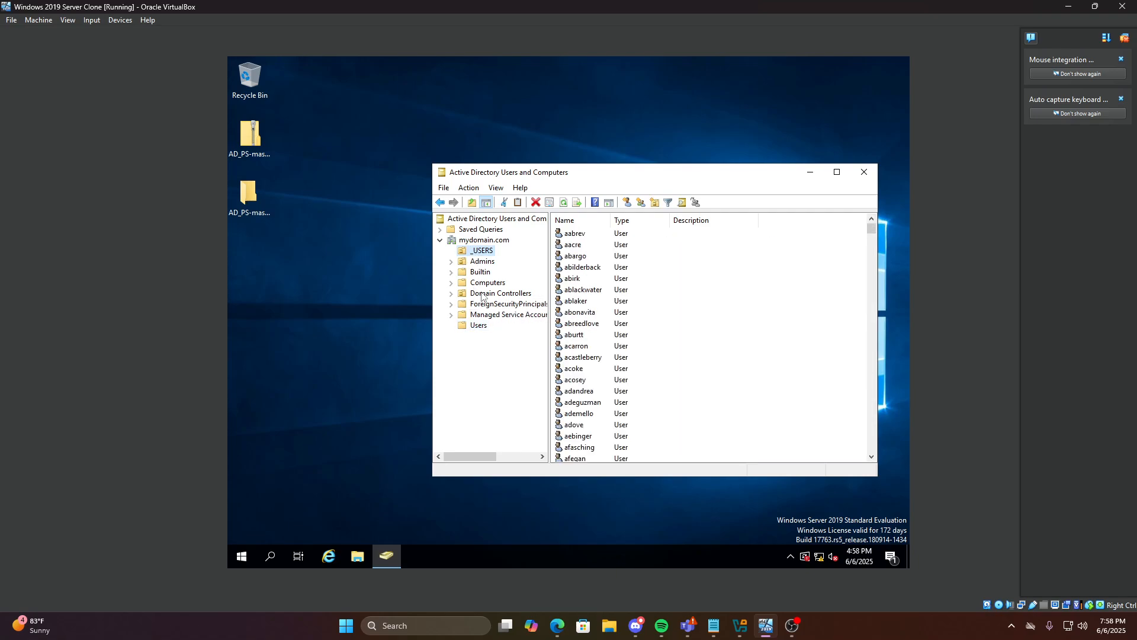
# Create a 'Finance Unit' OU under mydomain.com with accidental-deletion protection unchecked
pyautogui.click(474, 241)
pyautogui.rightClick(474, 241)
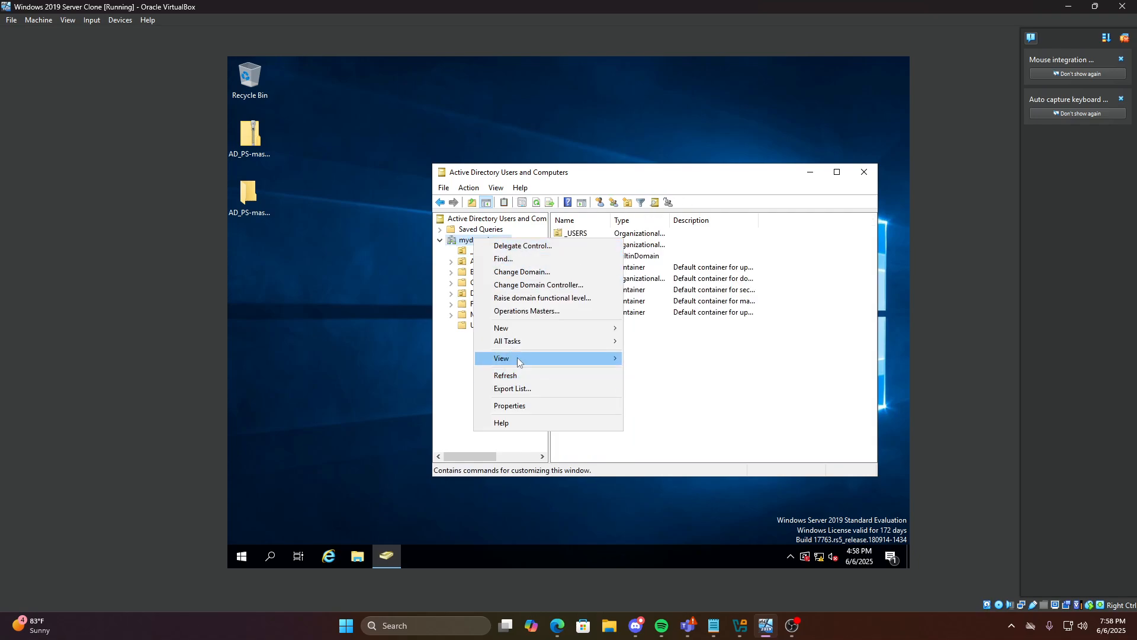
pyautogui.moveTo(529, 331)
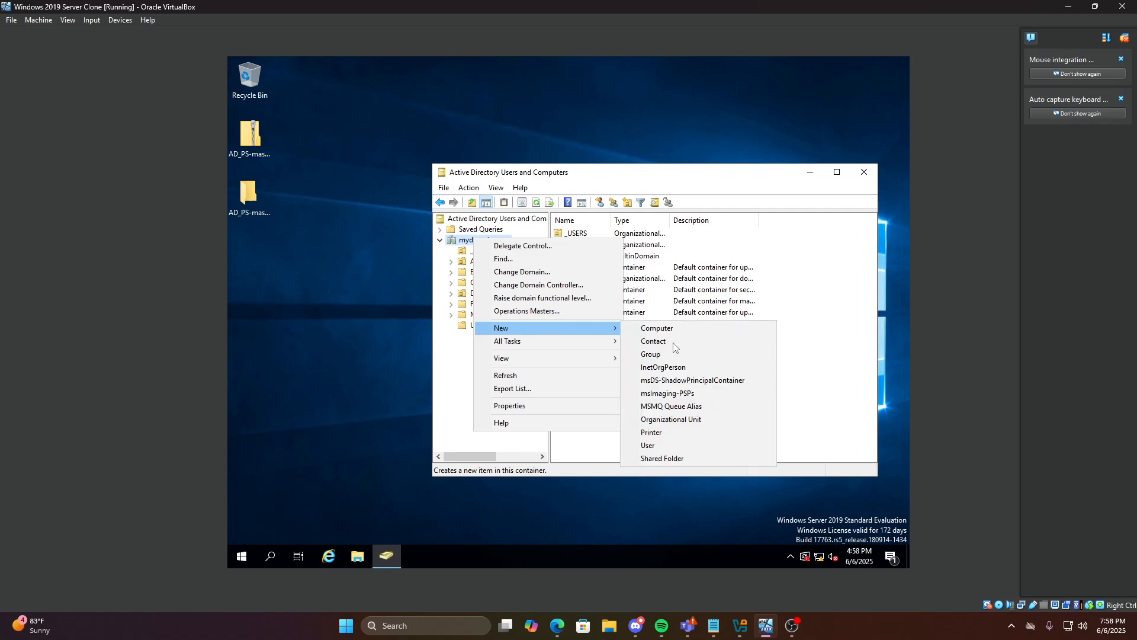
pyautogui.click(671, 419)
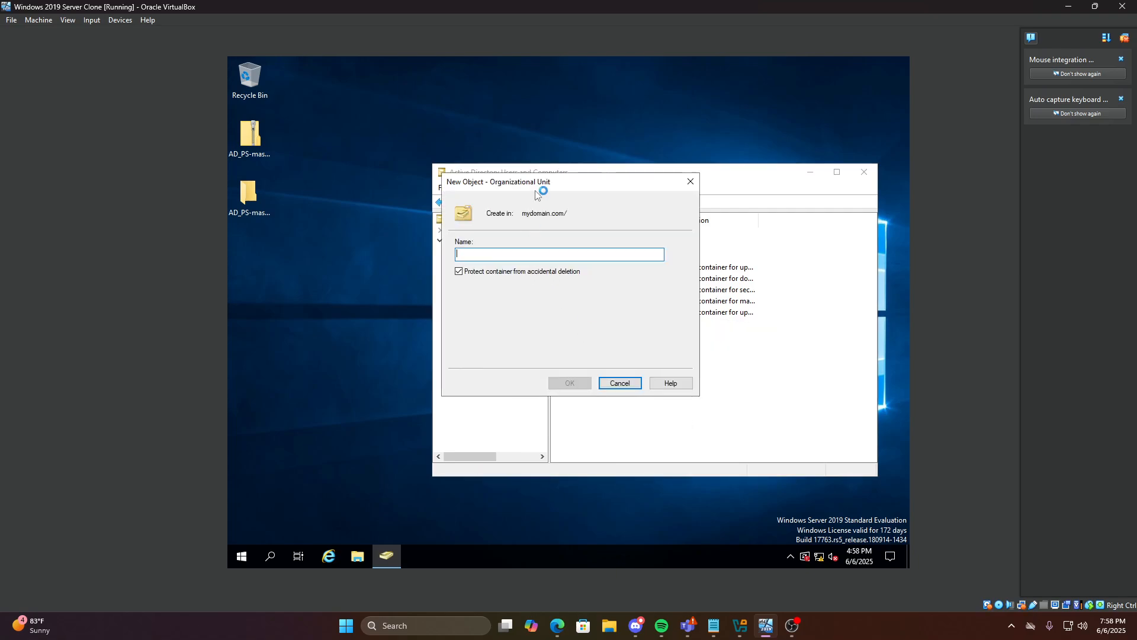
pyautogui.moveTo(547, 184); pyautogui.dragTo(610, 187)
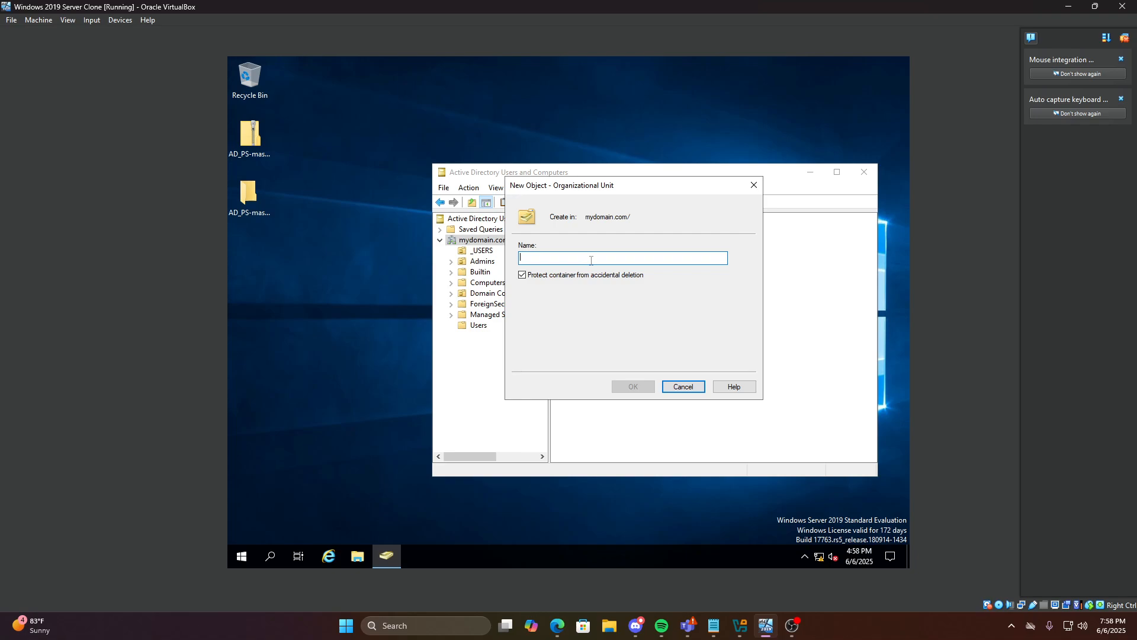
pyautogui.write('F')
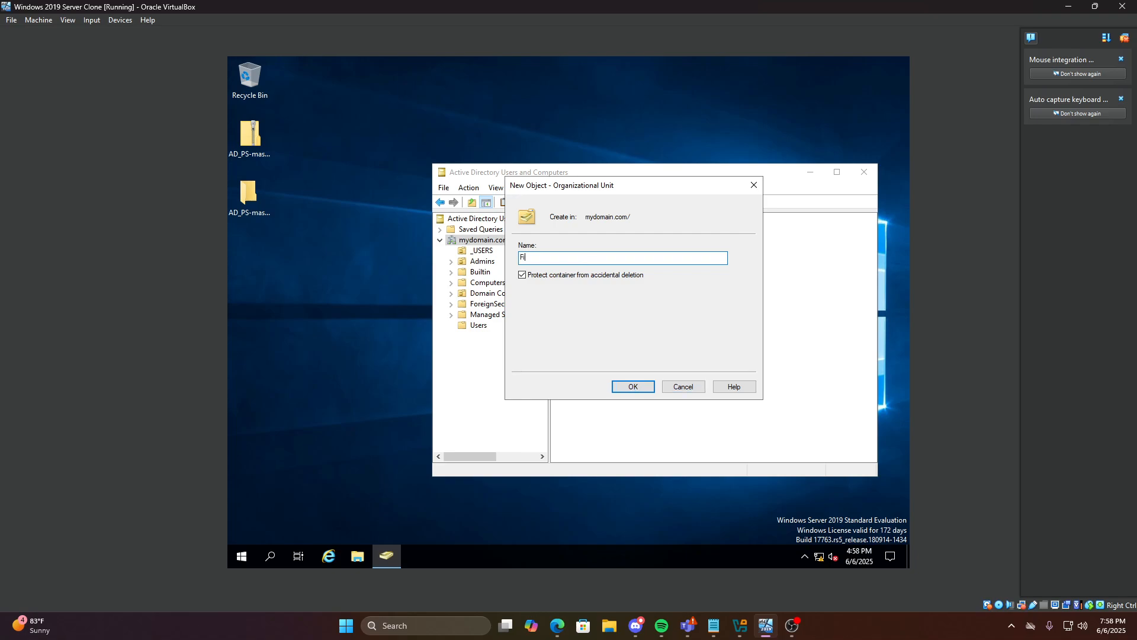
pyautogui.write('inance Unit')
pyautogui.click(521, 275)
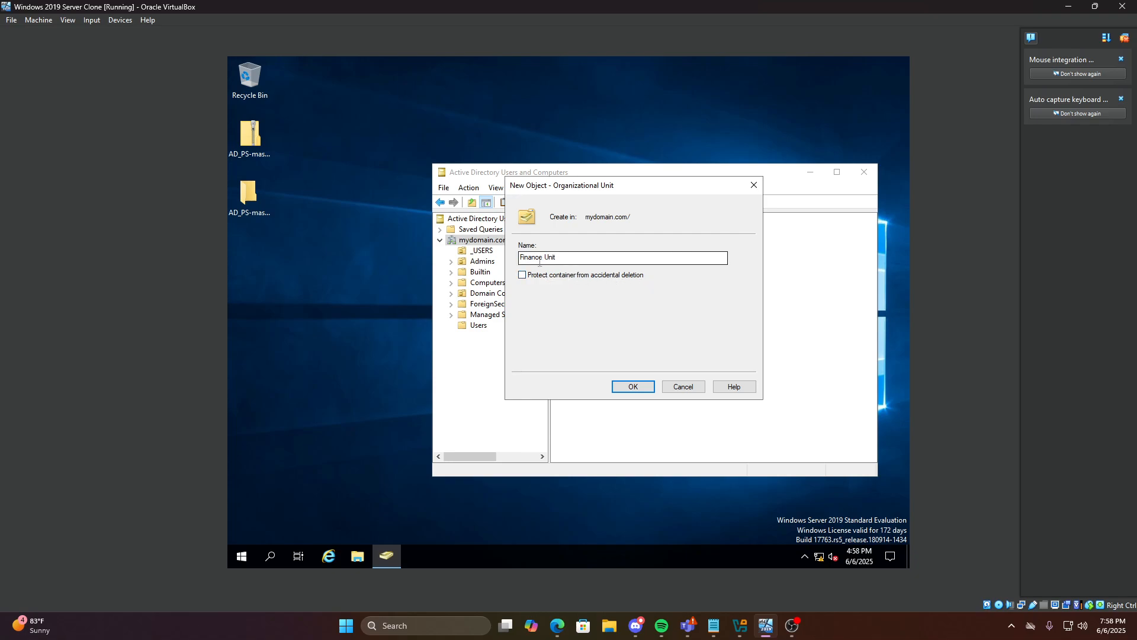
pyautogui.moveTo(559, 260)
pyautogui.mouseDown()
pyautogui.moveTo(539, 260)
pyautogui.moveTo(560, 260)
pyautogui.mouseUp()
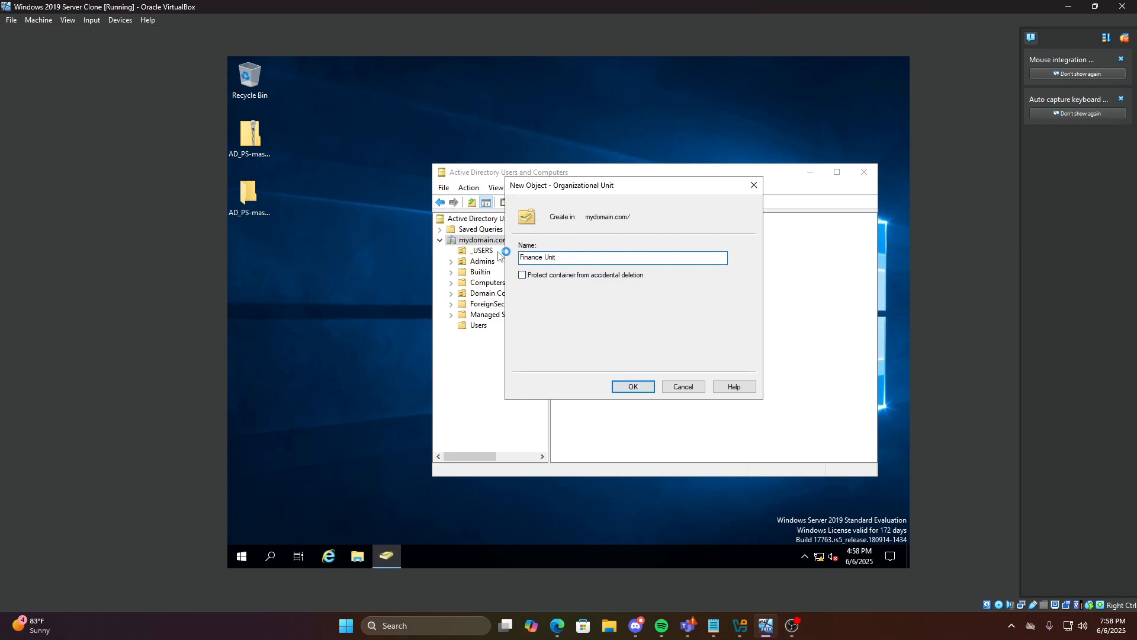
pyautogui.click(625, 391)
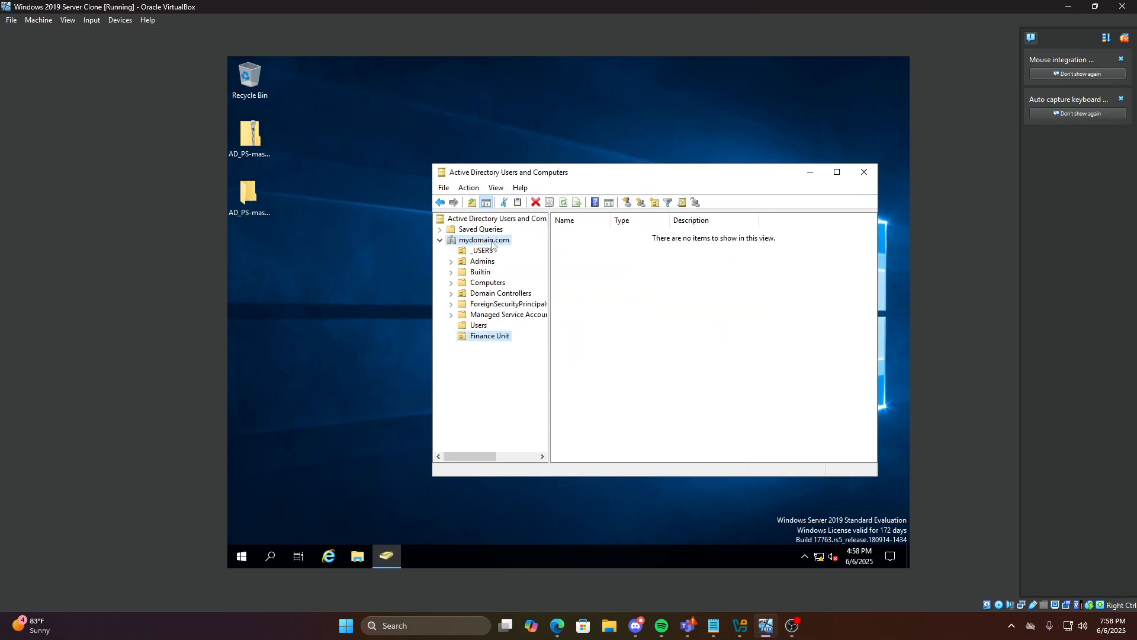
# Create an 'HR Unit' organizational unit under mydomain.com
pyautogui.rightClick(492, 245)
pyautogui.moveTo(557, 331)
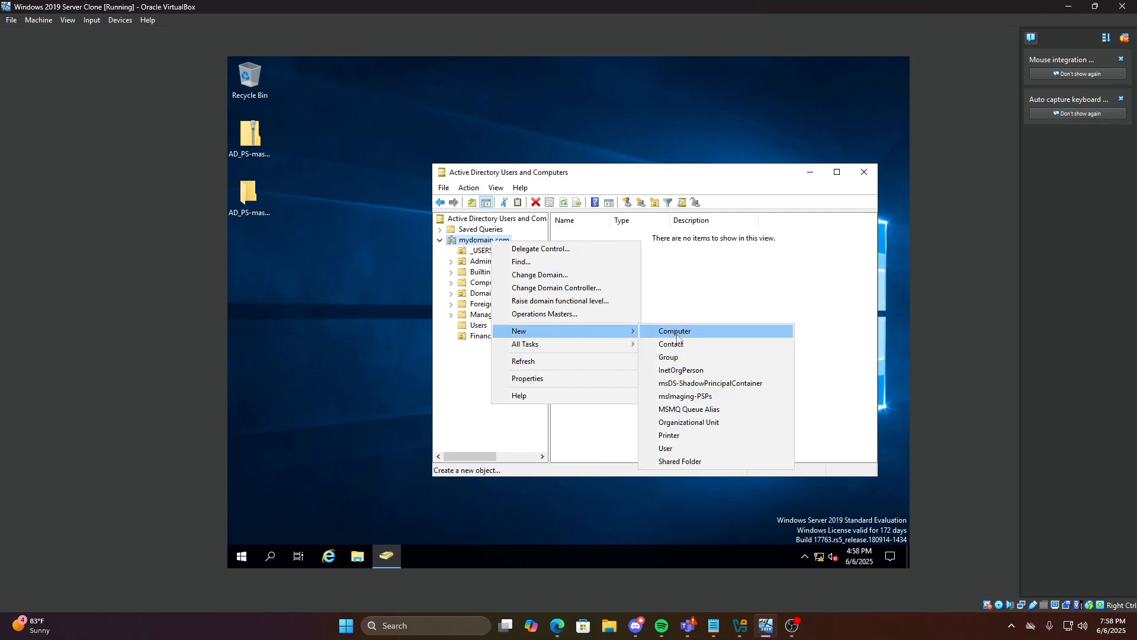
pyautogui.click(687, 423)
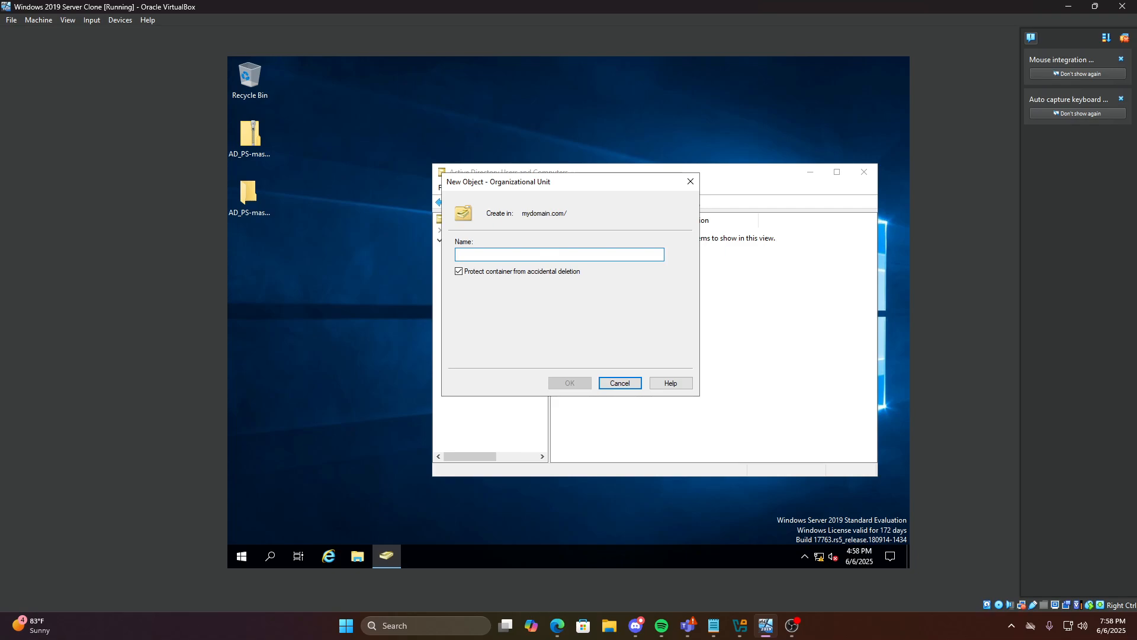
pyautogui.write('HR Unit')
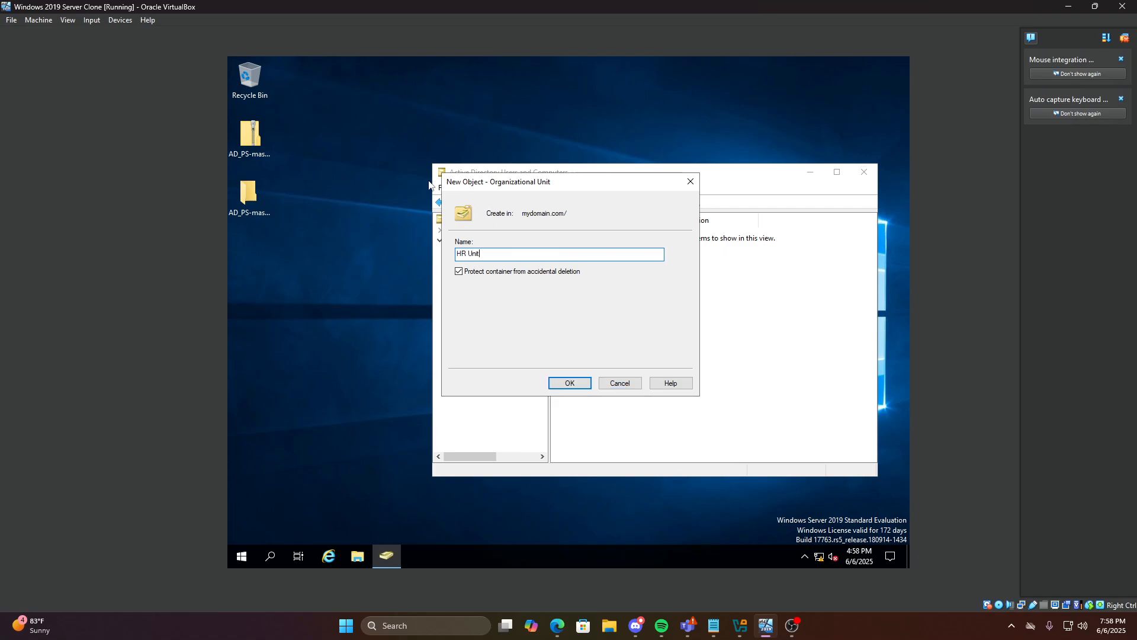
pyautogui.press('Return')
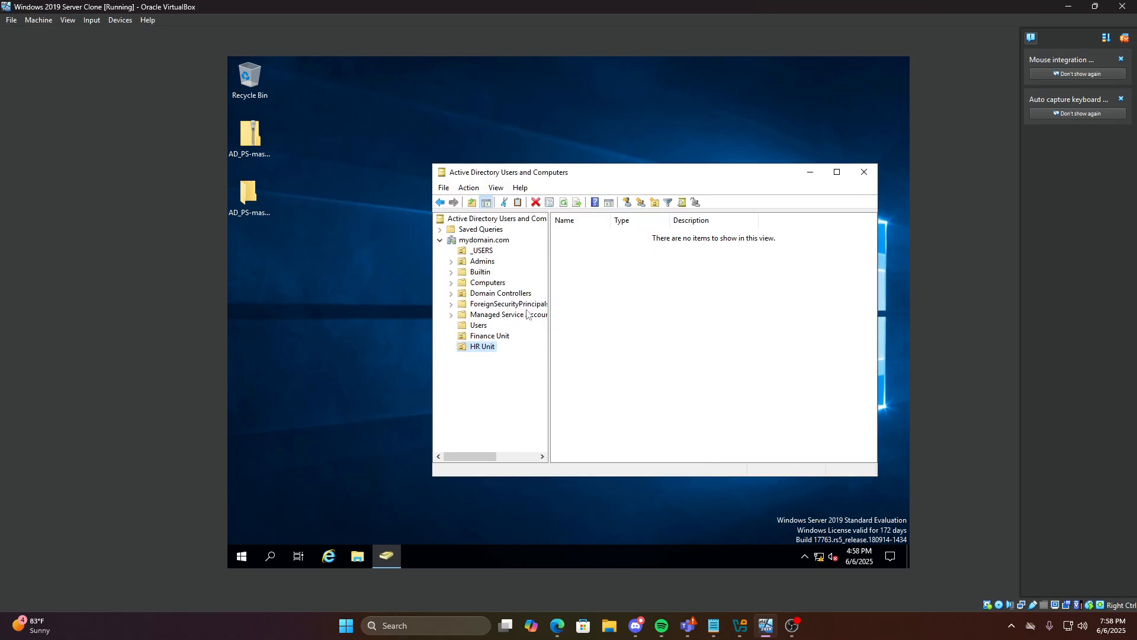
# Create an 'IT Unit' OU under mydomain.com with deletion protection turned off
pyautogui.click(484, 240)
pyautogui.rightClick(489, 242)
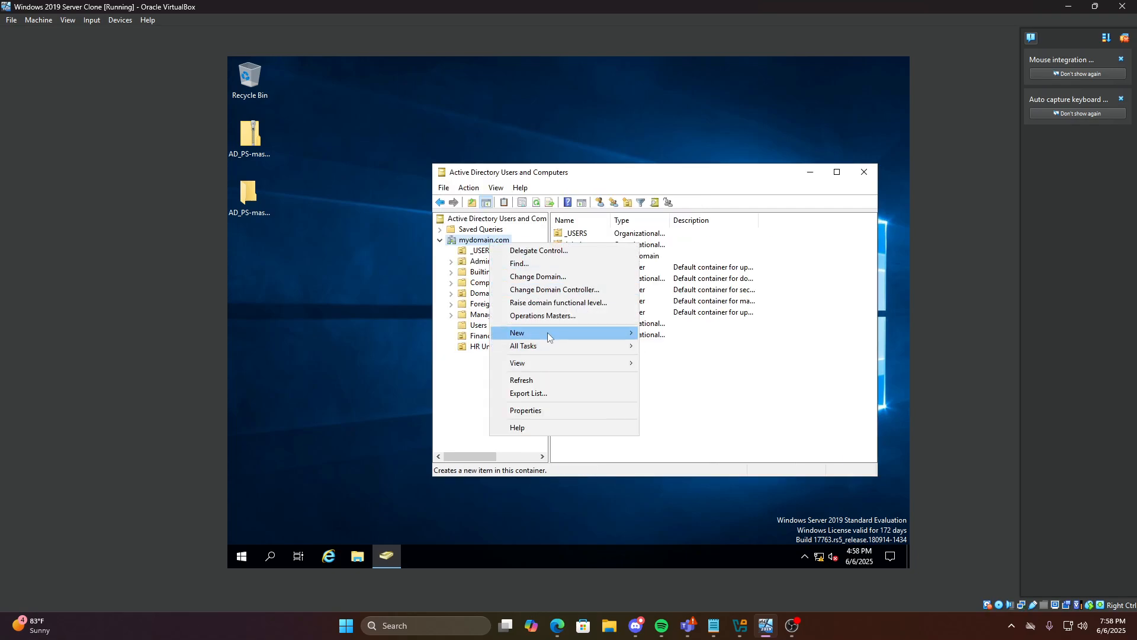
pyautogui.moveTo(548, 336)
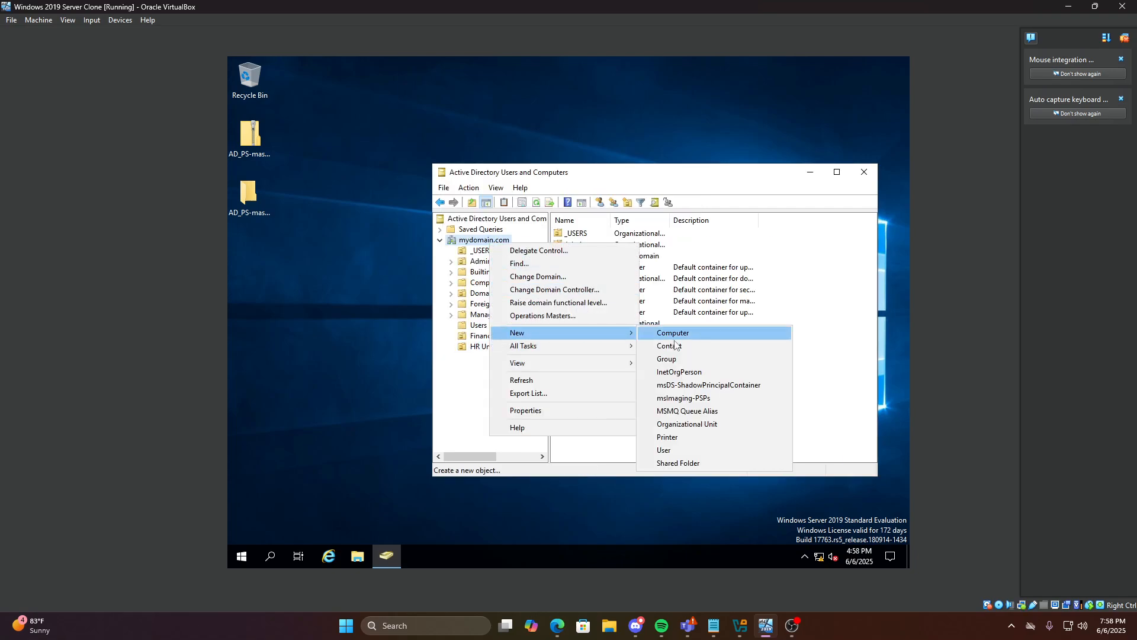
pyautogui.click(686, 424)
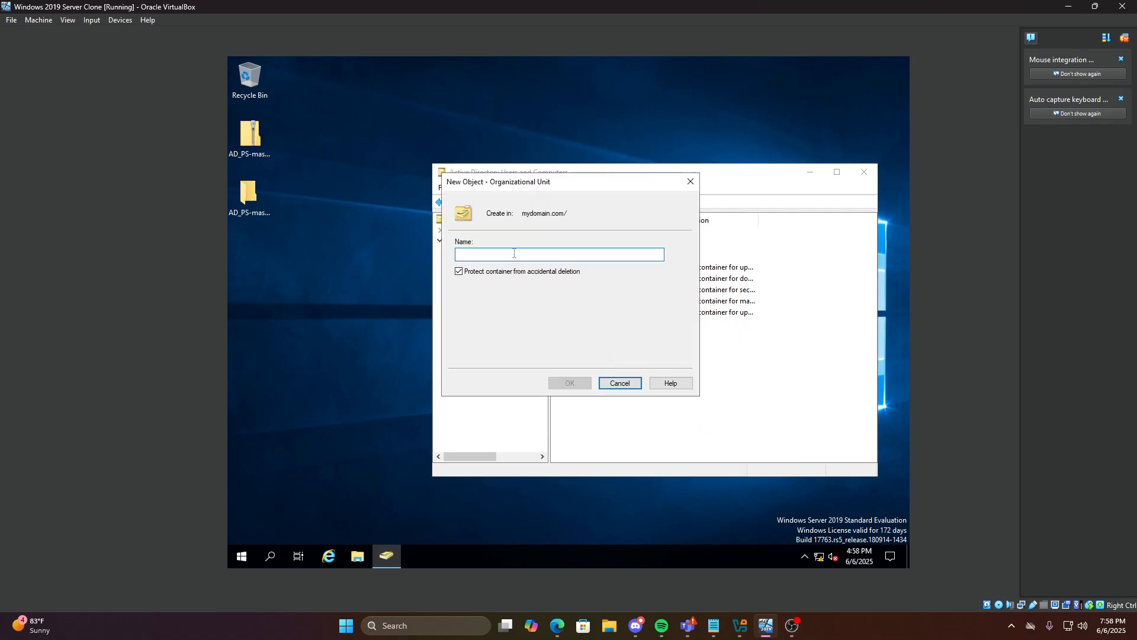
pyautogui.write('IT Unit')
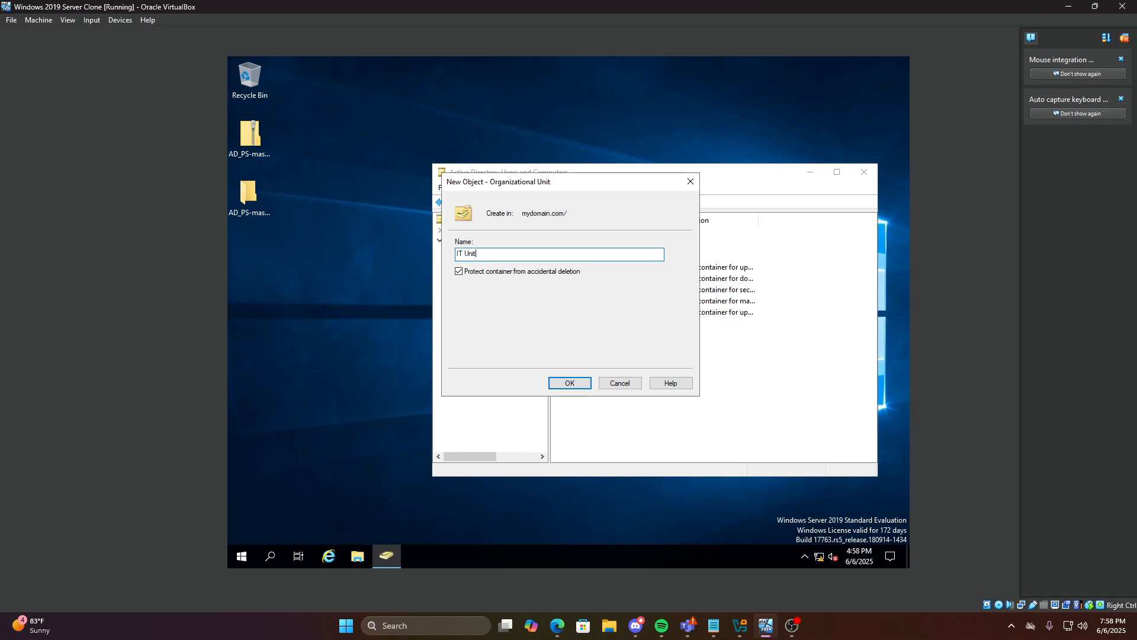
pyautogui.click(459, 272)
pyautogui.click(569, 382)
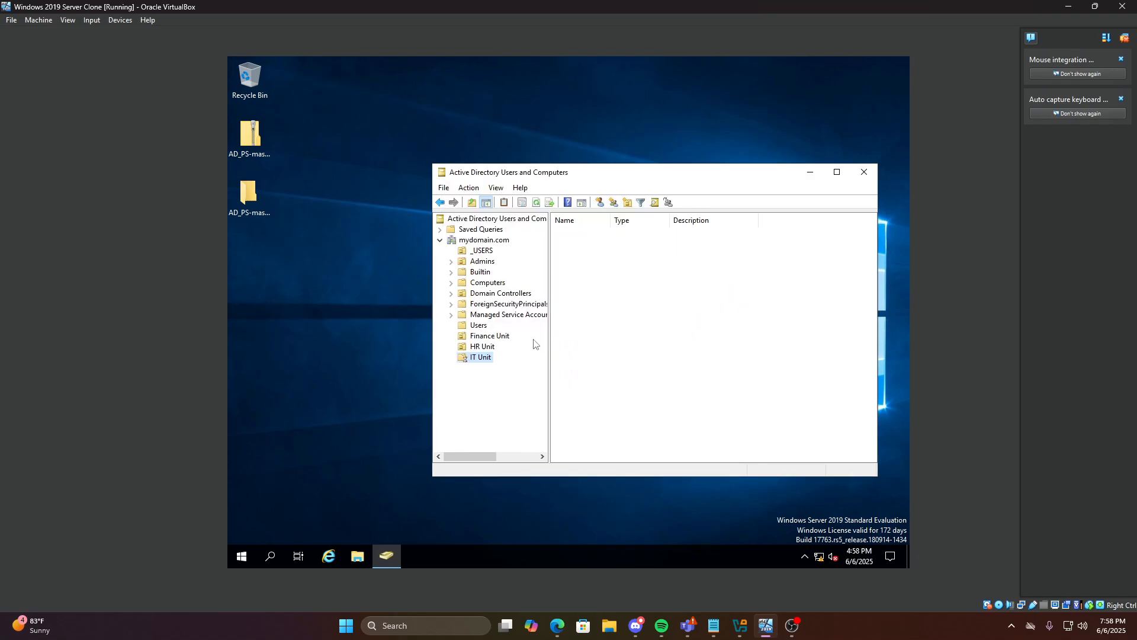
# Create a 'Marketing Unit' OU under mydomain.com with deletion protection turned off
pyautogui.click(492, 240)
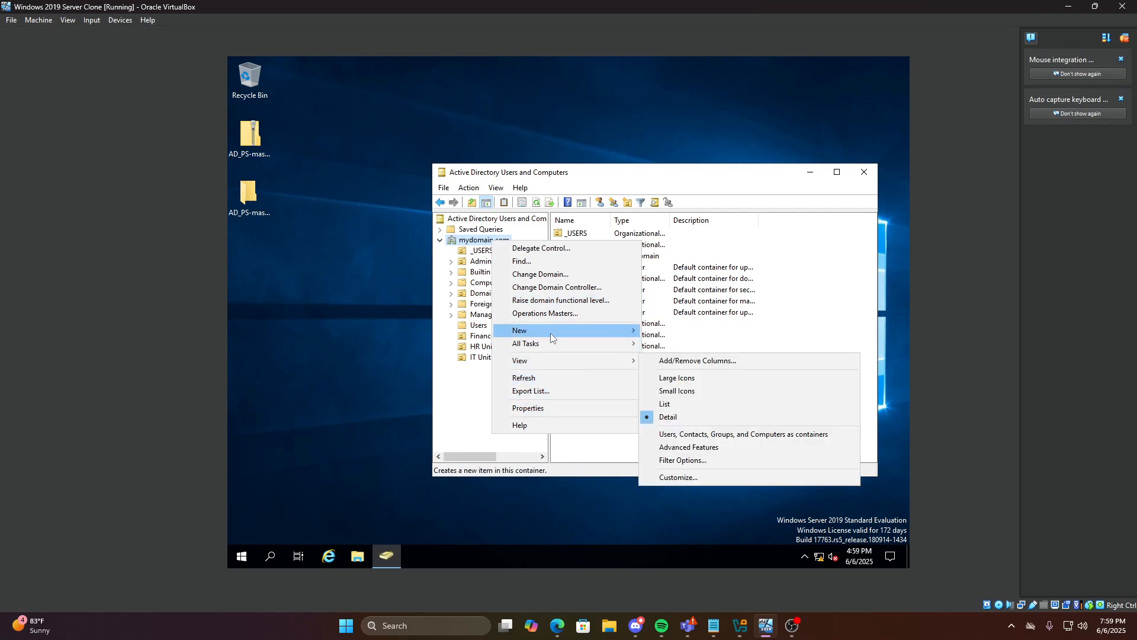
pyautogui.moveTo(551, 330)
pyautogui.click(675, 422)
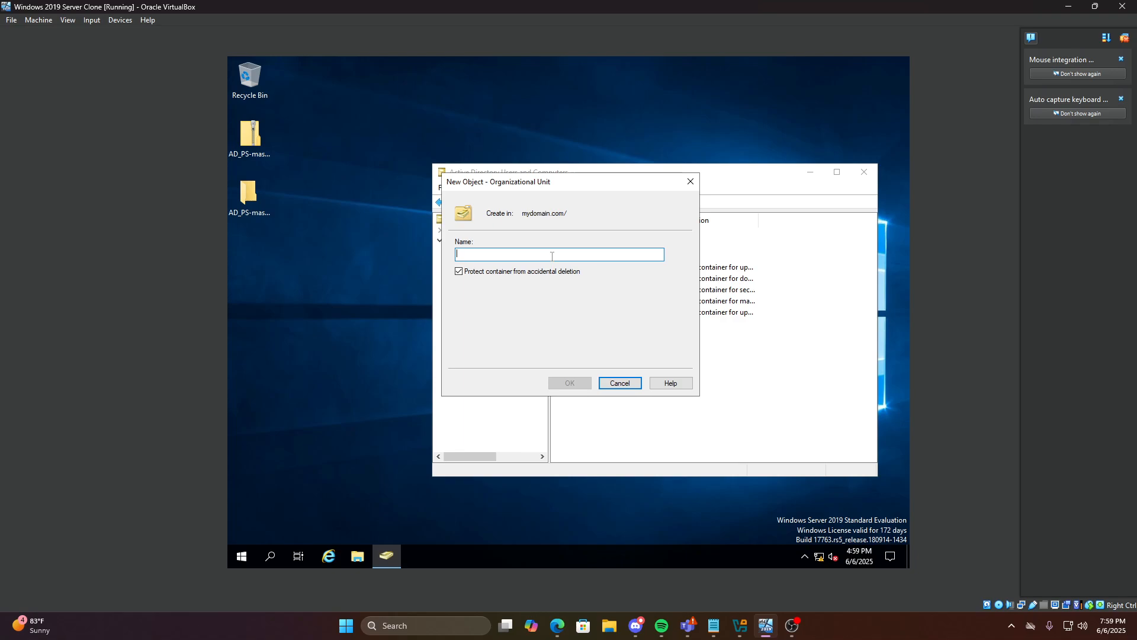
pyautogui.write('Marketing Unit')
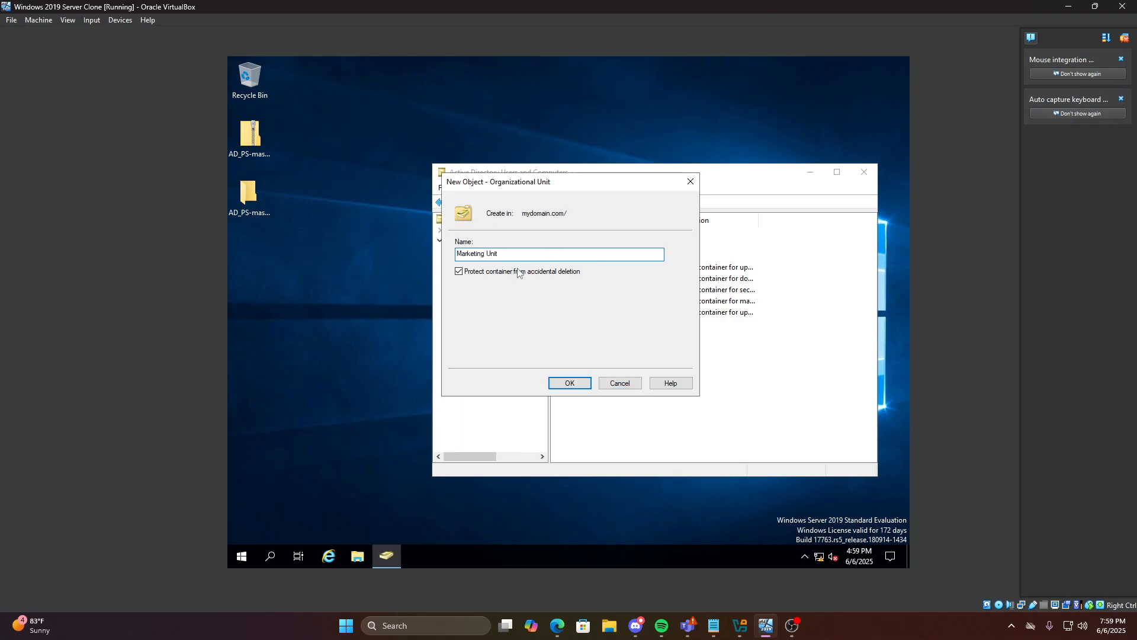
pyautogui.click(473, 273)
pyautogui.click(569, 382)
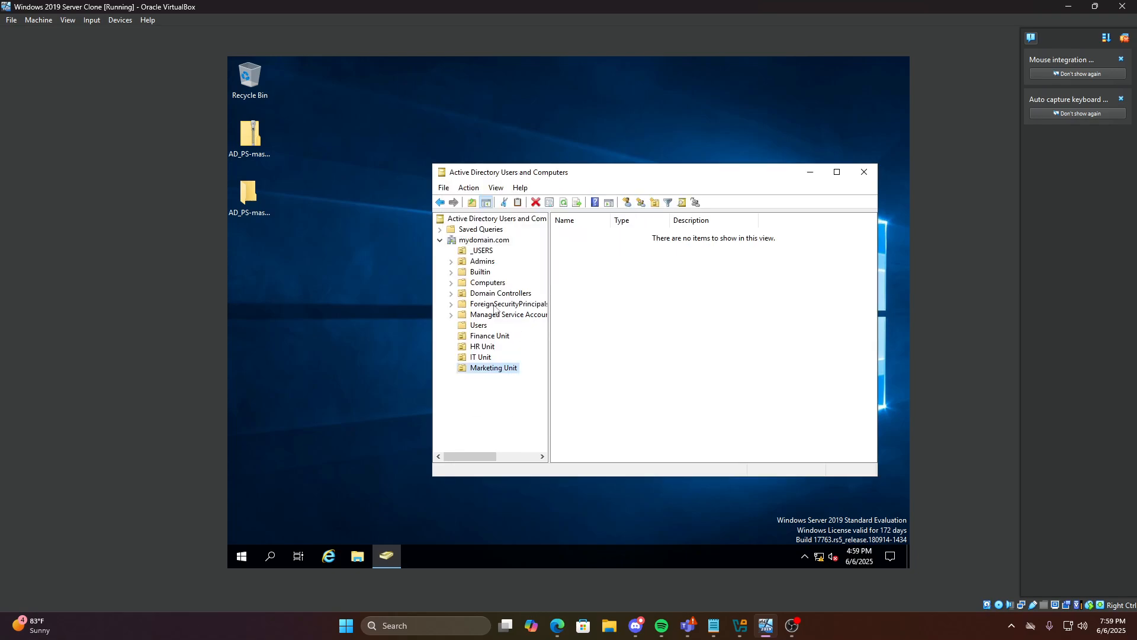
# Create an 'Operation Unit' OU under mydomain.com
pyautogui.rightClick(492, 240)
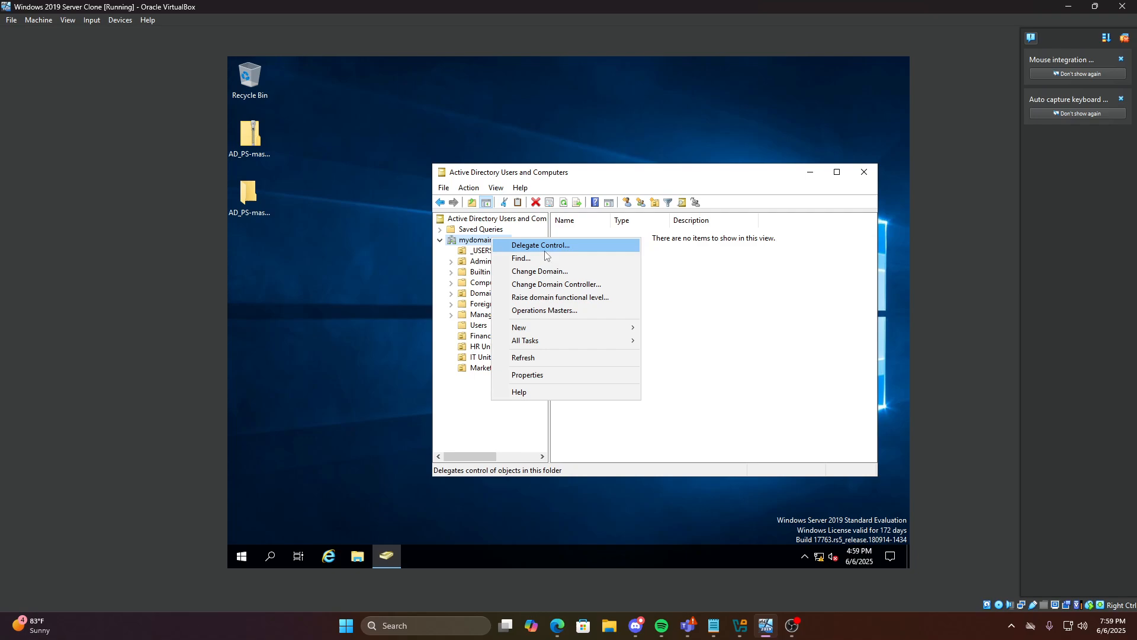
pyautogui.moveTo(539, 328)
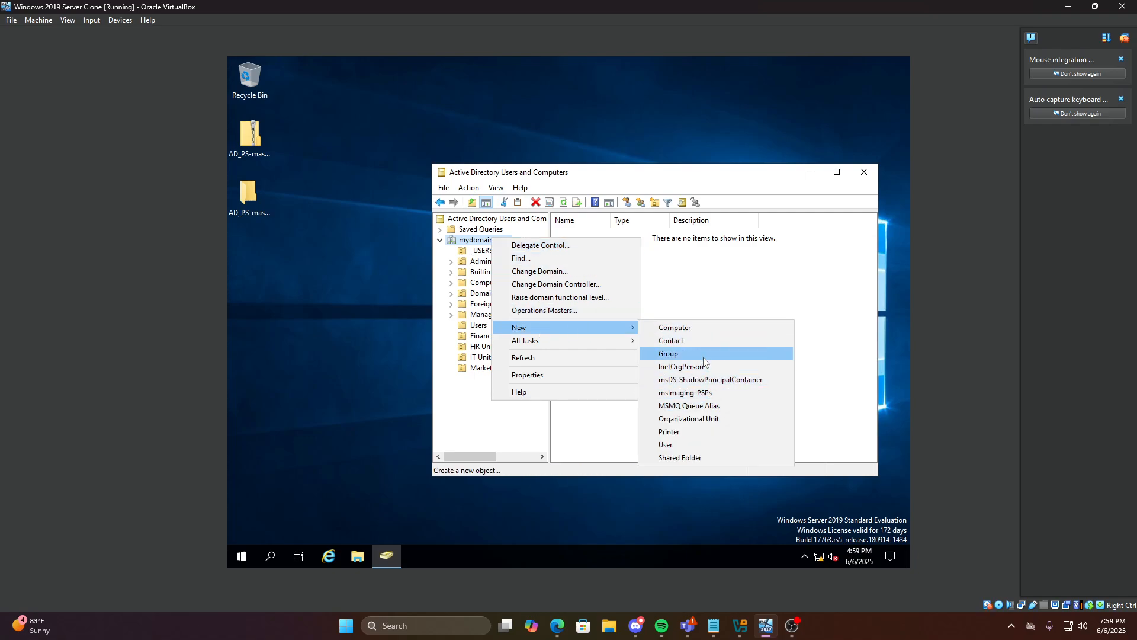
pyautogui.click(689, 418)
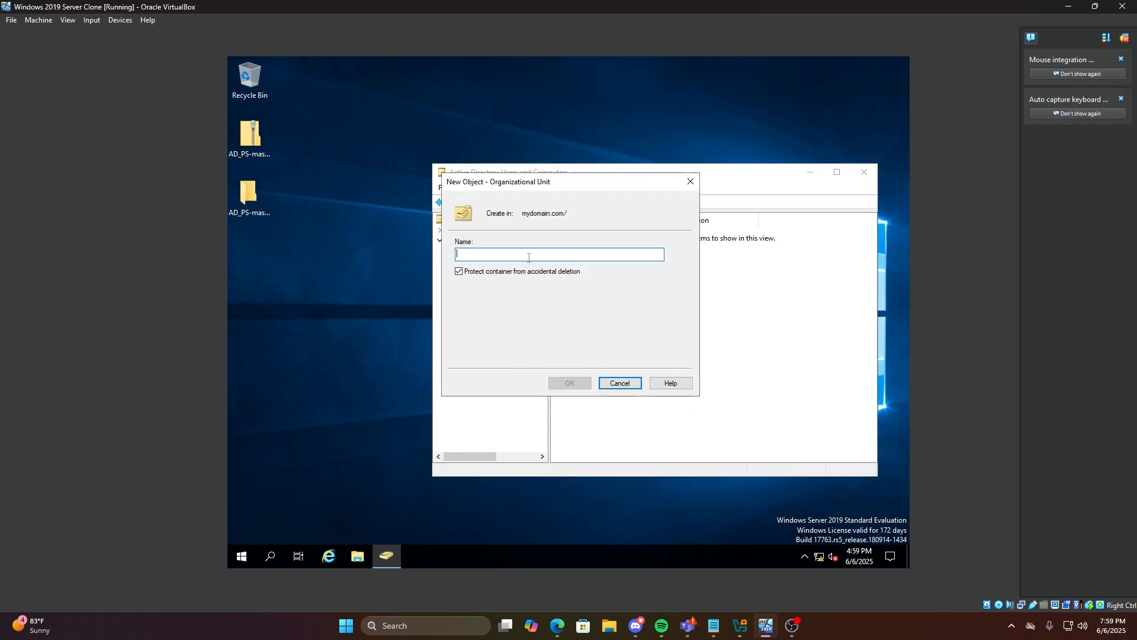
pyautogui.write('Oper')
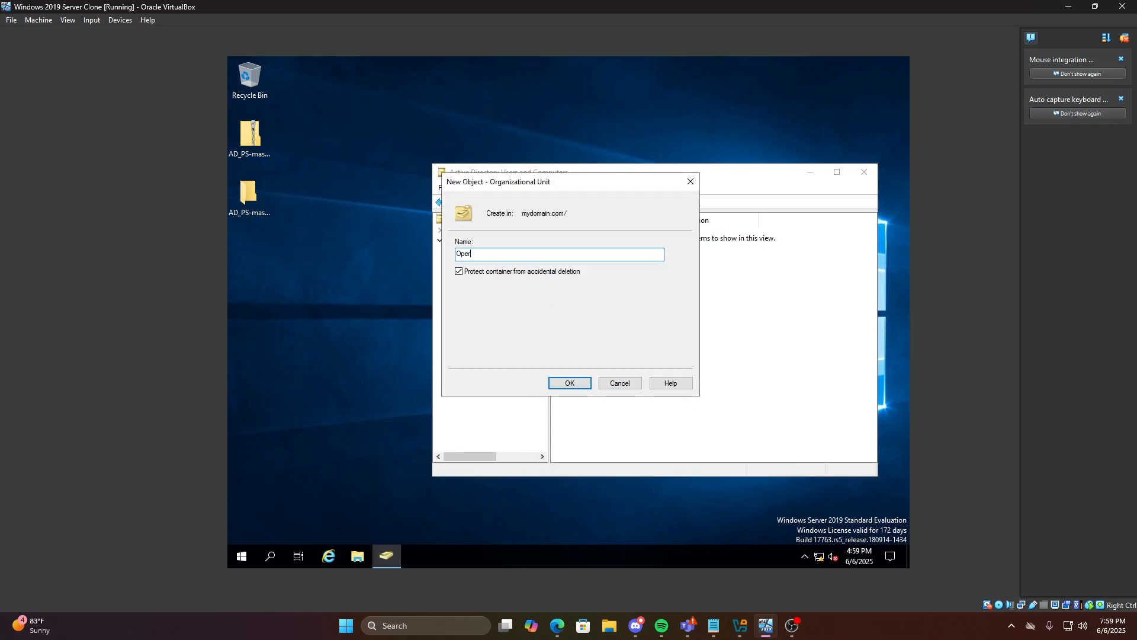
pyautogui.write('ation Unit')
pyautogui.click(551, 381)
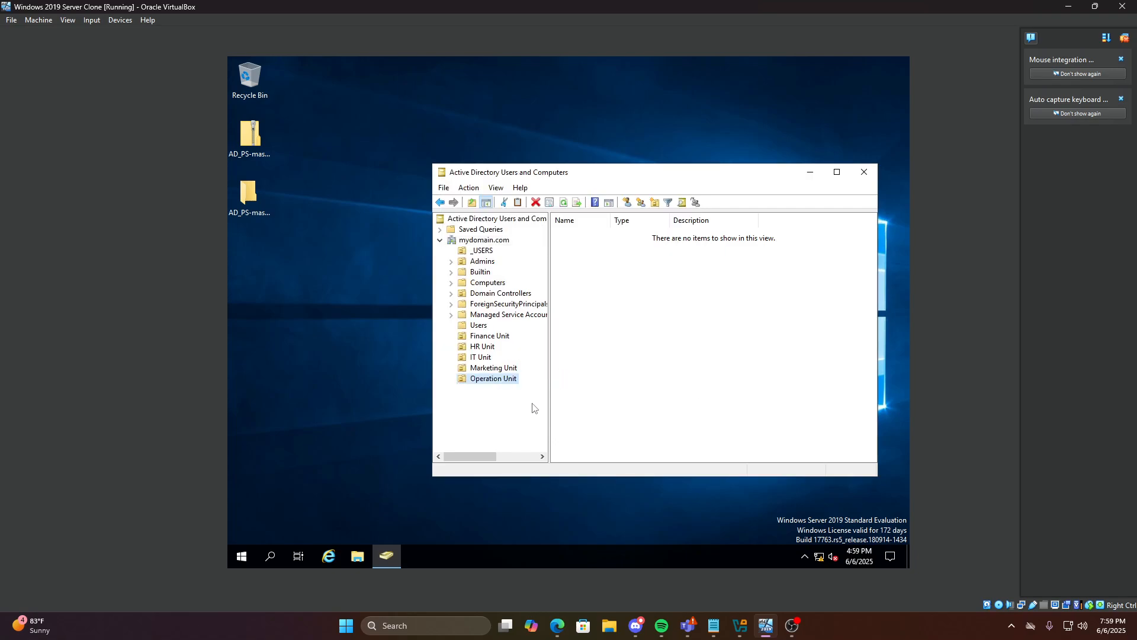
pyautogui.click(483, 336)
# Create a 'Finance Manager' global security group in the Finance Unit
pyautogui.click(483, 346)
pyautogui.click(487, 369)
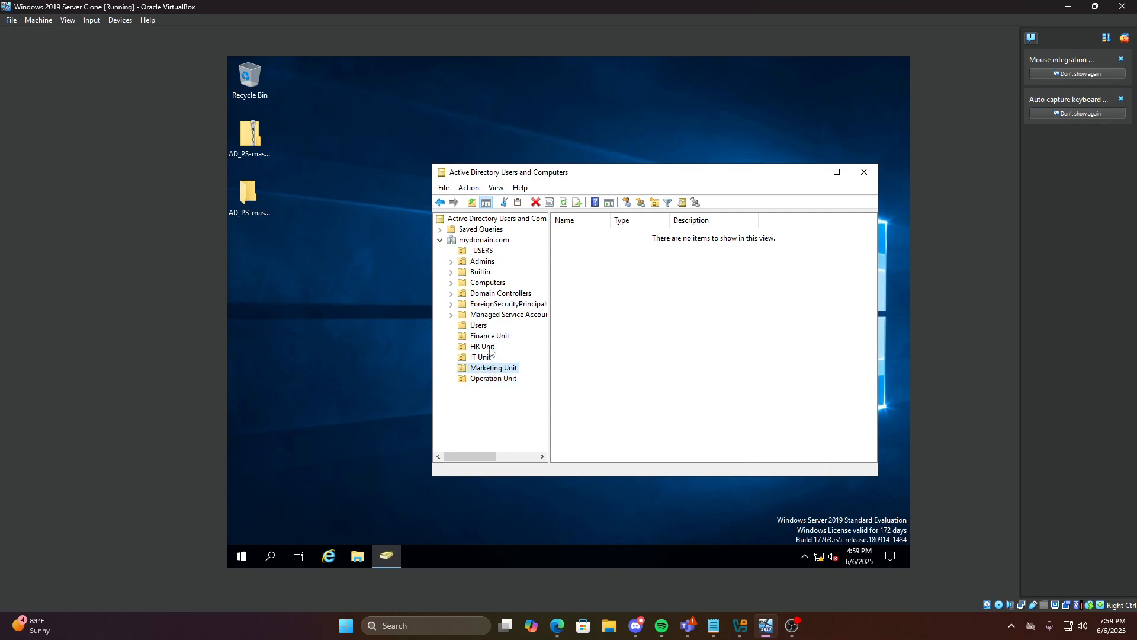
pyautogui.rightClick(496, 339)
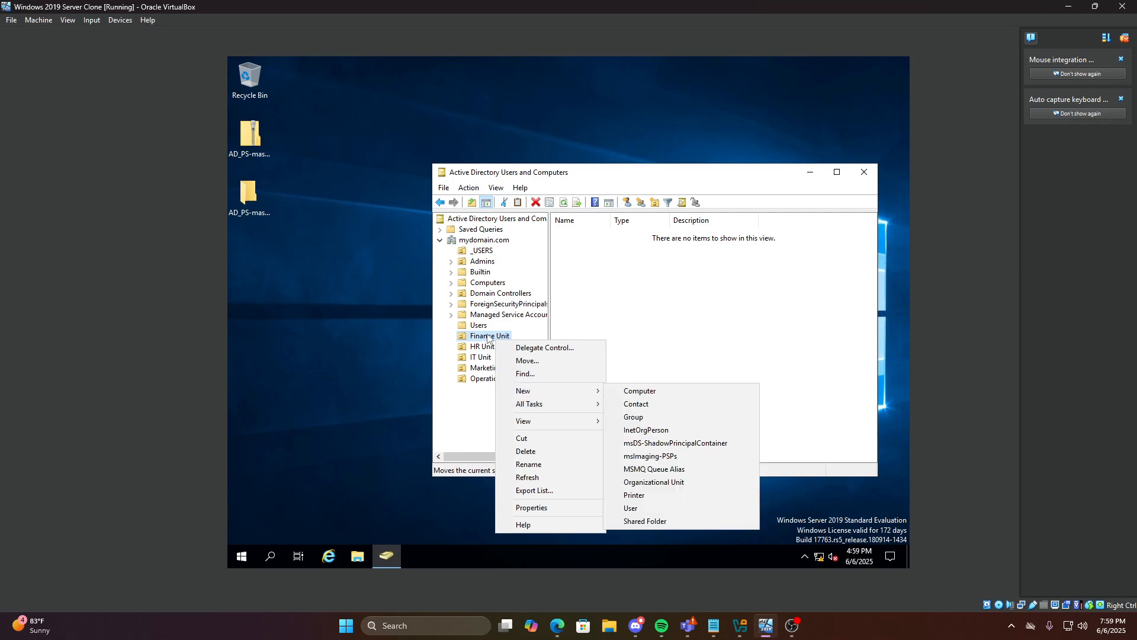
pyautogui.rightClick(488, 335)
pyautogui.moveTo(517, 387)
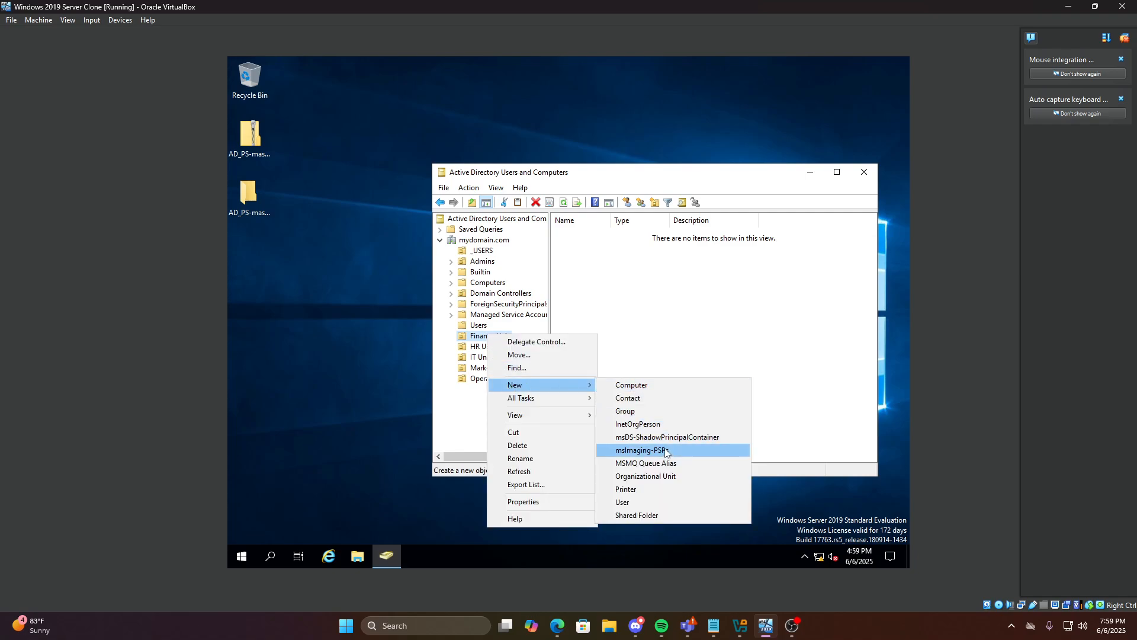
pyautogui.click(629, 411)
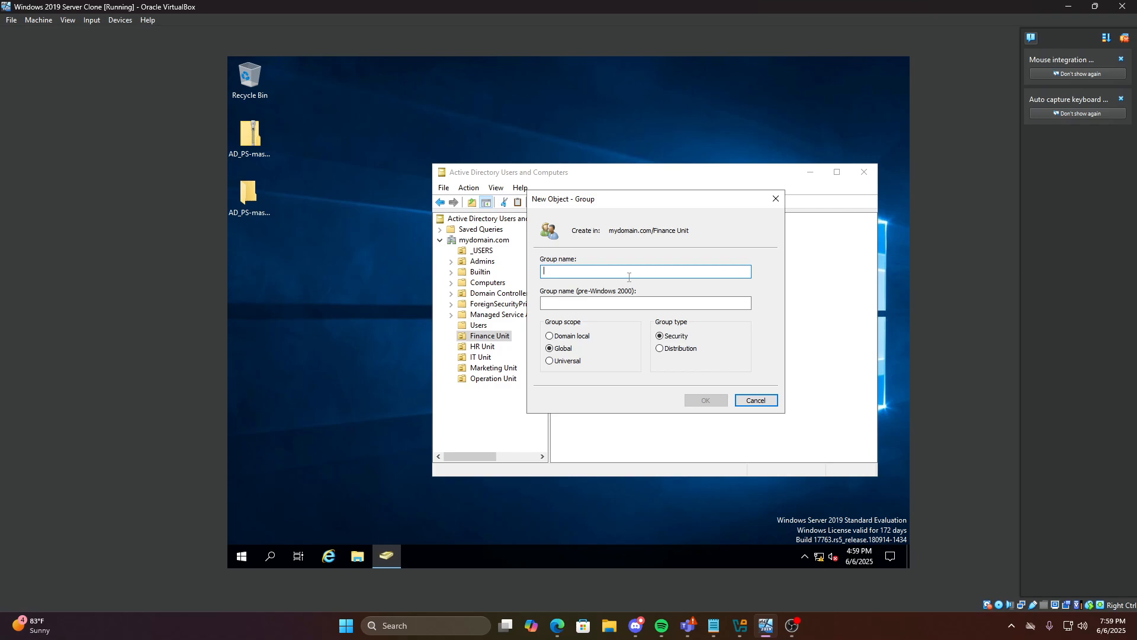
pyautogui.write('Fin')
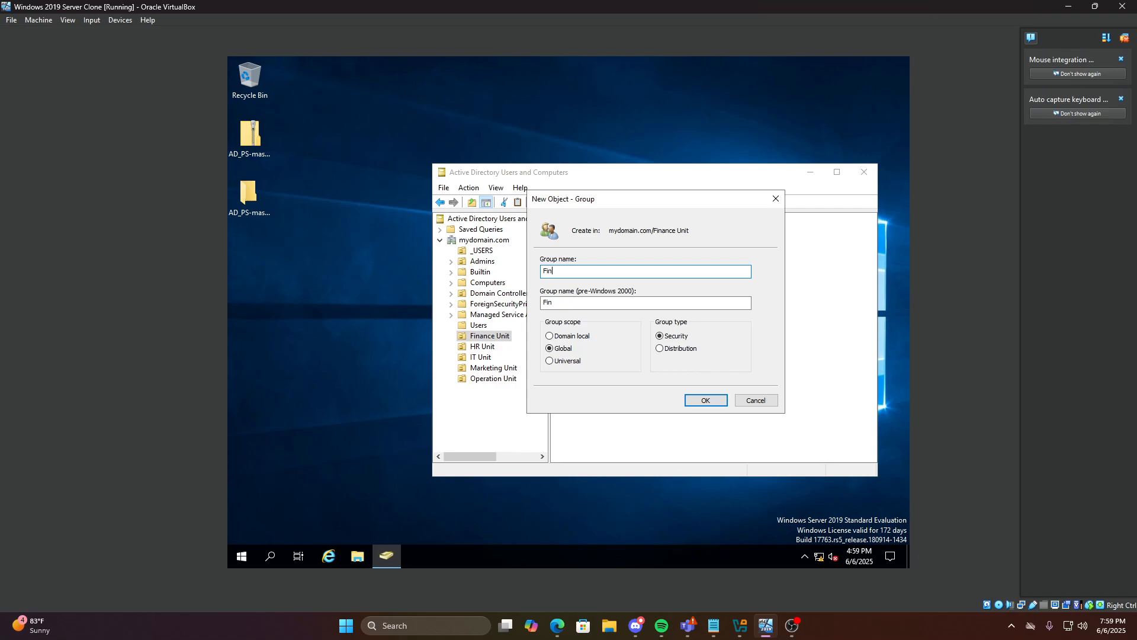
pyautogui.write('ance Manager')
pyautogui.moveTo(692, 8); pyautogui.dragTo(649, 0)
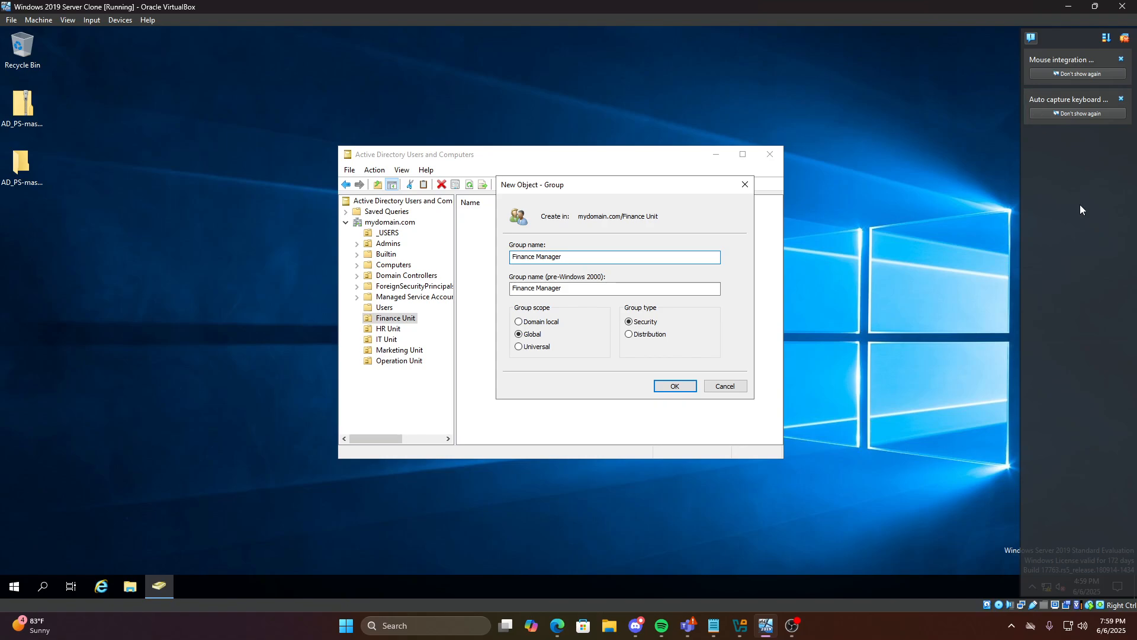
pyautogui.click(1127, 38)
pyautogui.click(1126, 38)
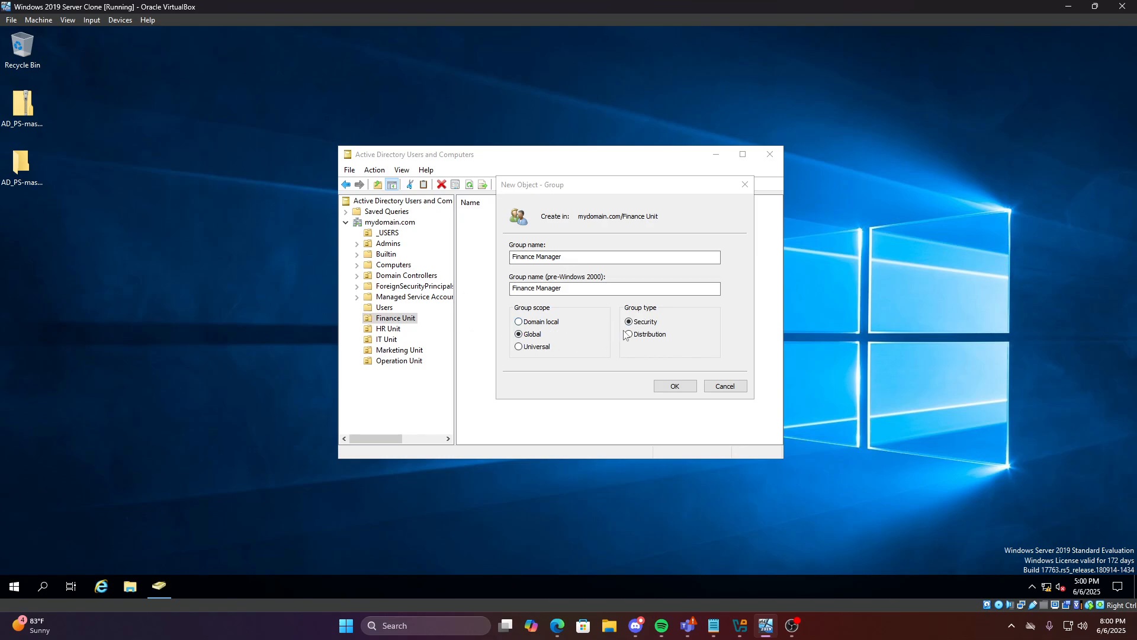
pyautogui.click(591, 260)
pyautogui.click(591, 260)
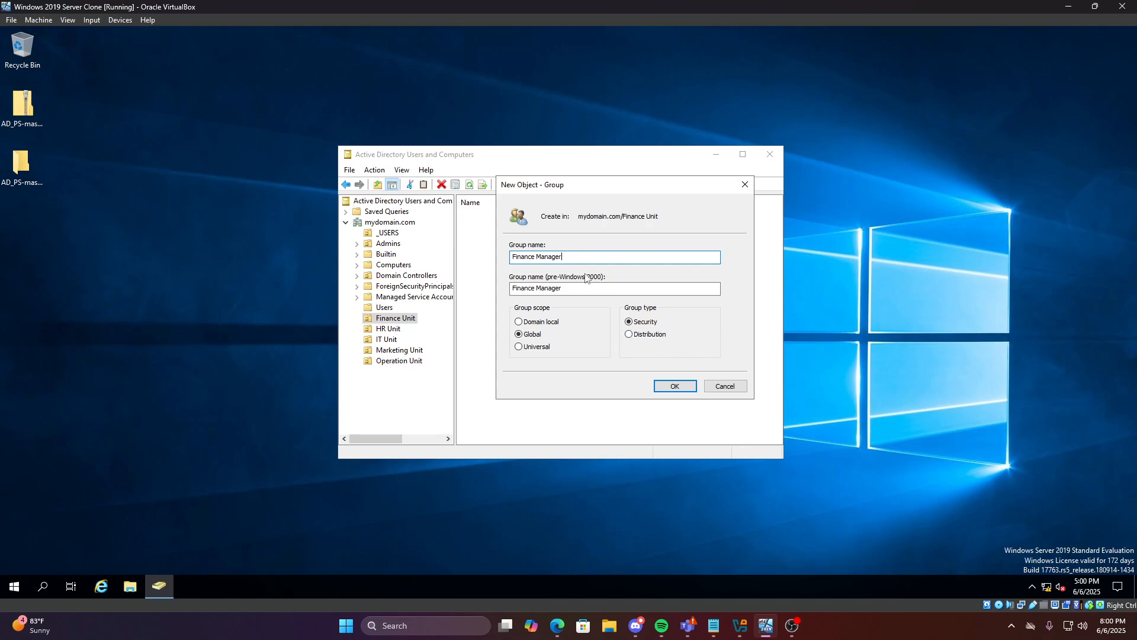
pyautogui.click(667, 390)
# Create a 'Finance Employee' global security group in the Finance Unit
pyautogui.rightClick(397, 319)
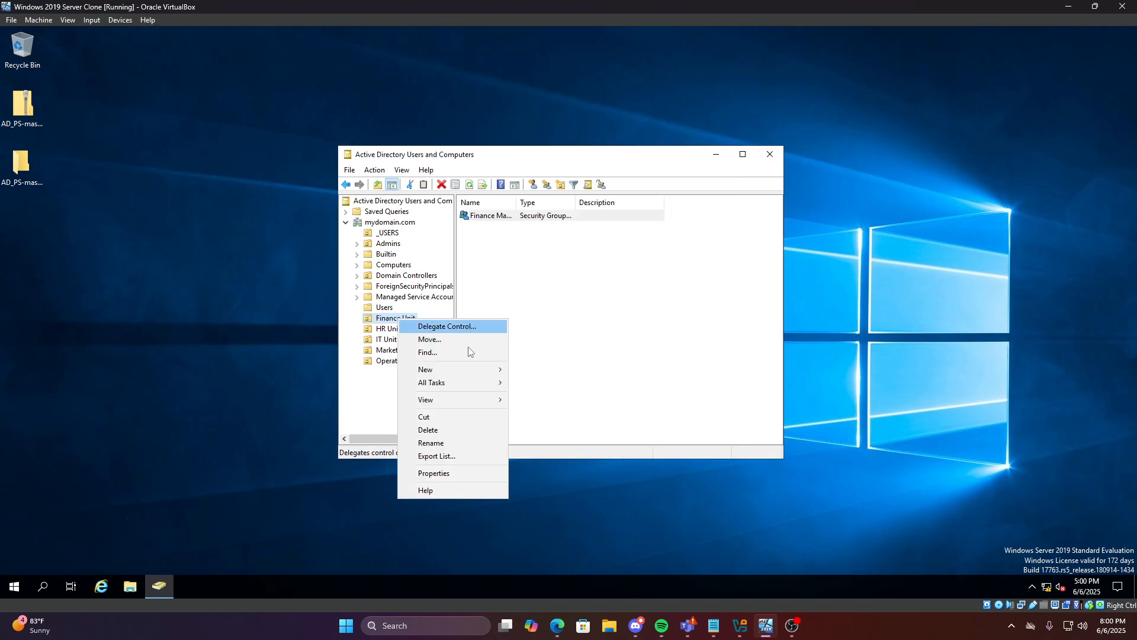
pyautogui.moveTo(468, 369)
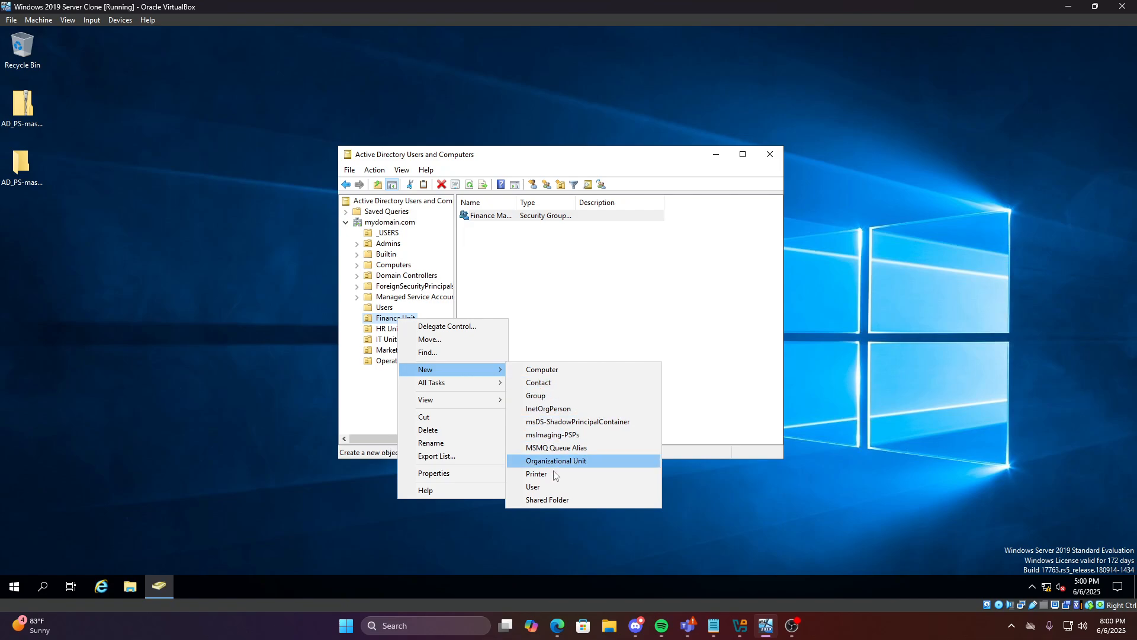
pyautogui.click(550, 393)
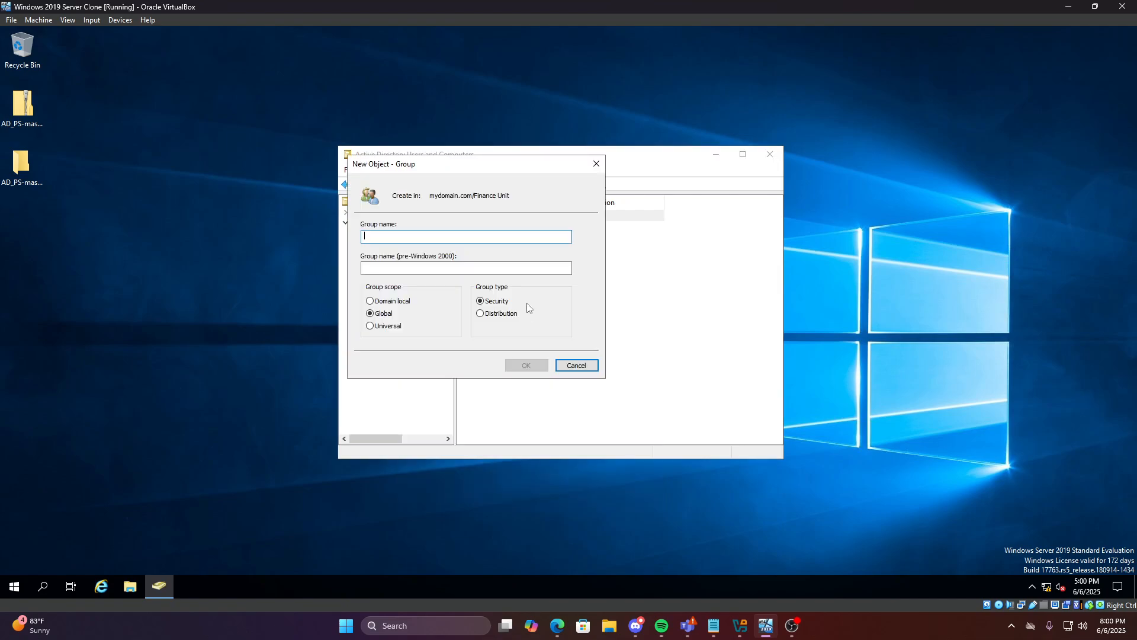
pyautogui.write('F')
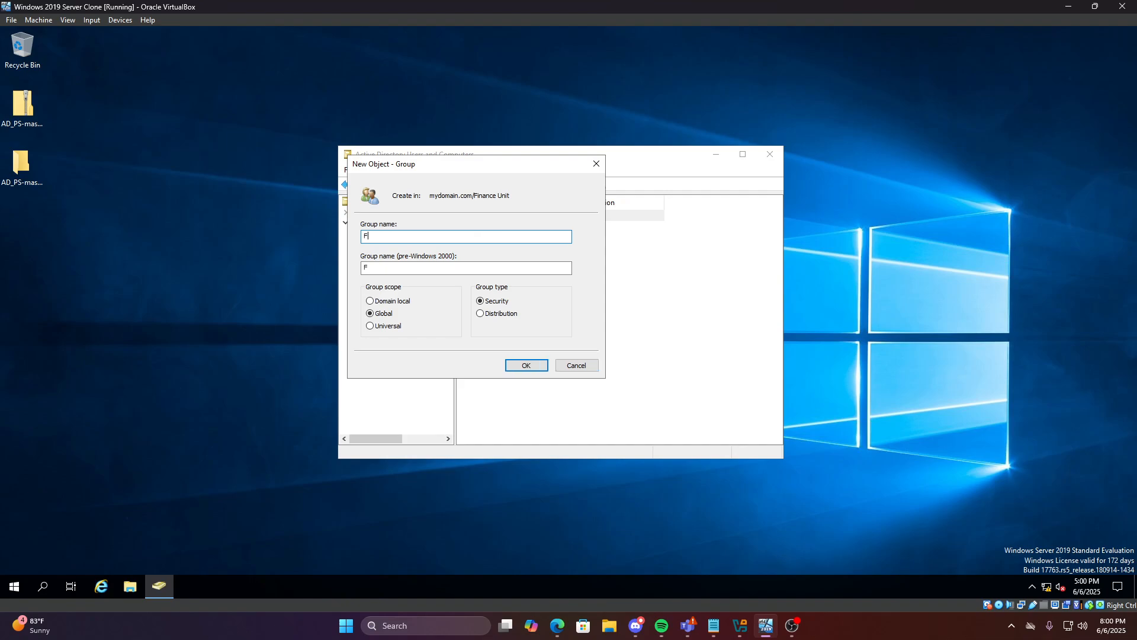
pyautogui.write('inance Employee')
pyautogui.click(524, 366)
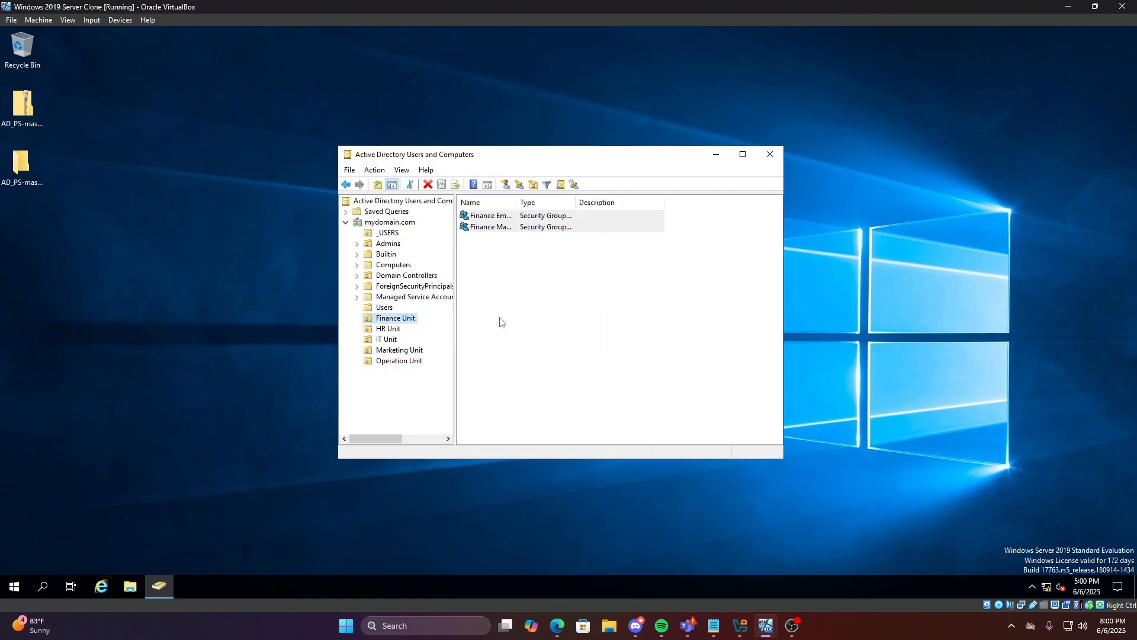
# Create an 'HR Manager' global security group in the HR Unit
pyautogui.click(384, 330)
pyautogui.rightClick(390, 330)
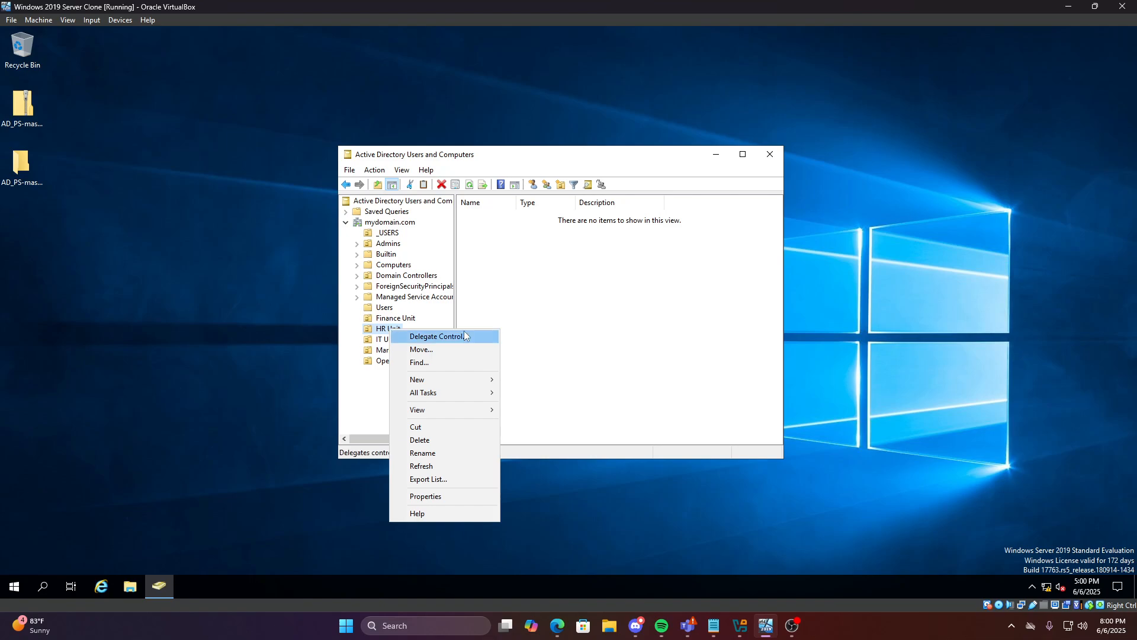
pyautogui.moveTo(462, 379)
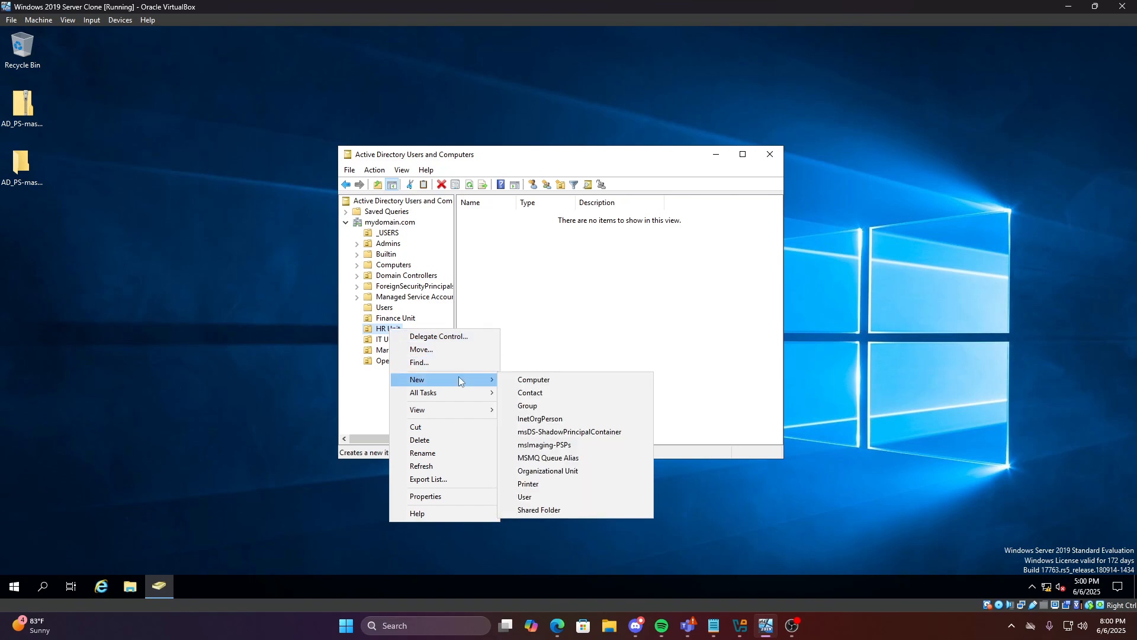
pyautogui.click(535, 405)
pyautogui.write('H')
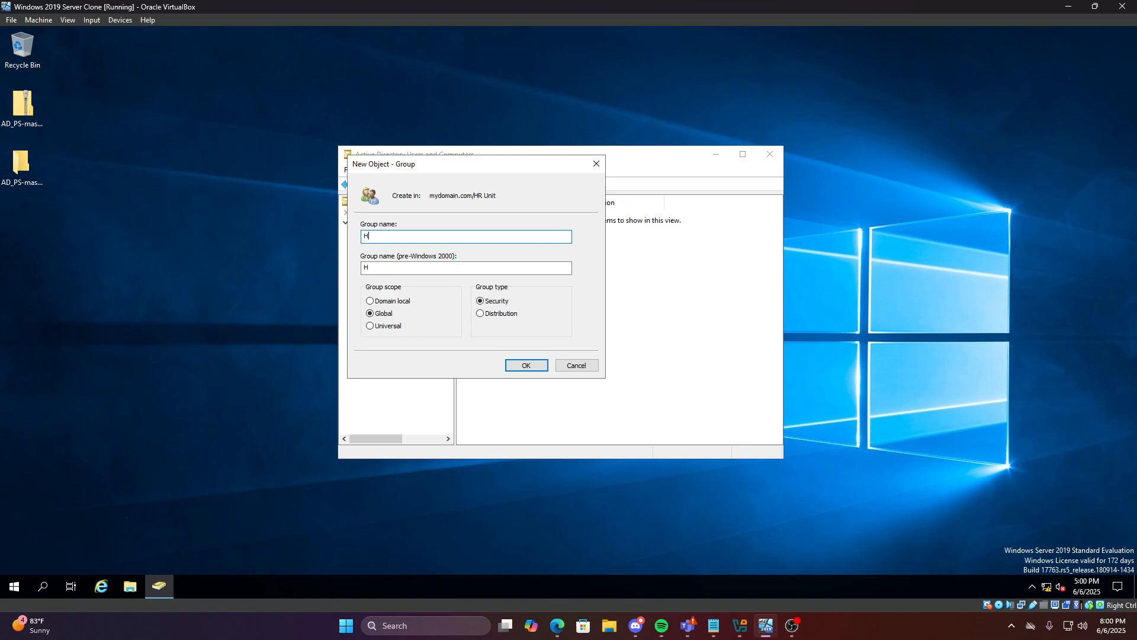
pyautogui.write('R Manafg')
pyautogui.press('BackSpace')
pyautogui.press('BackSpace')
pyautogui.write('ge')
pyautogui.click(525, 365)
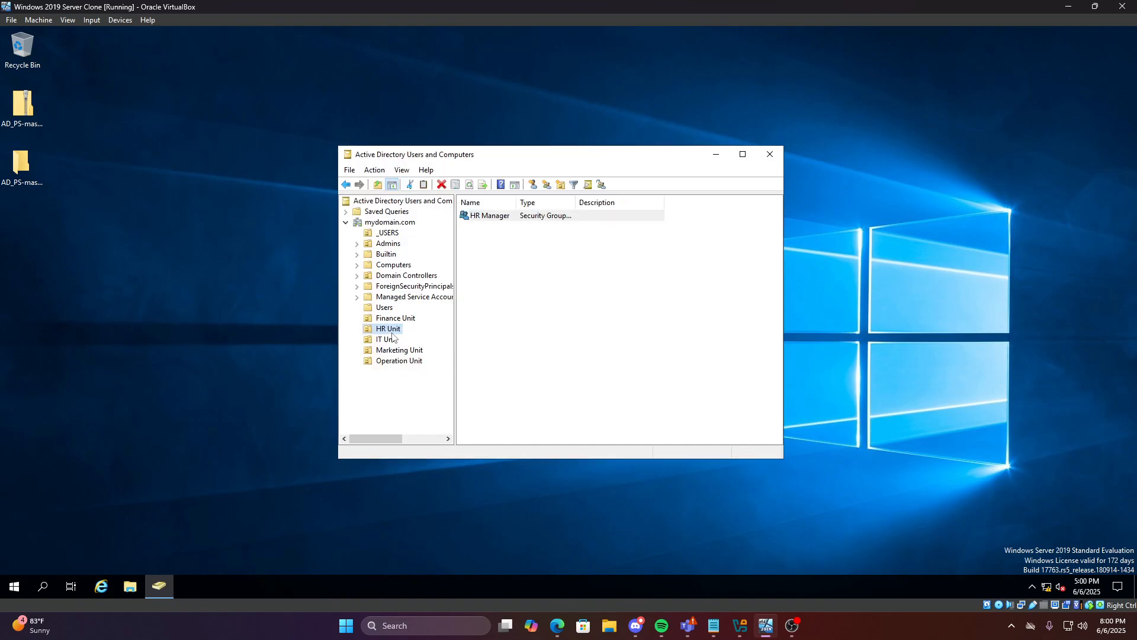
# Create an 'HR Employee' global security group in the HR Unit
pyautogui.rightClick(393, 333)
pyautogui.moveTo(442, 382)
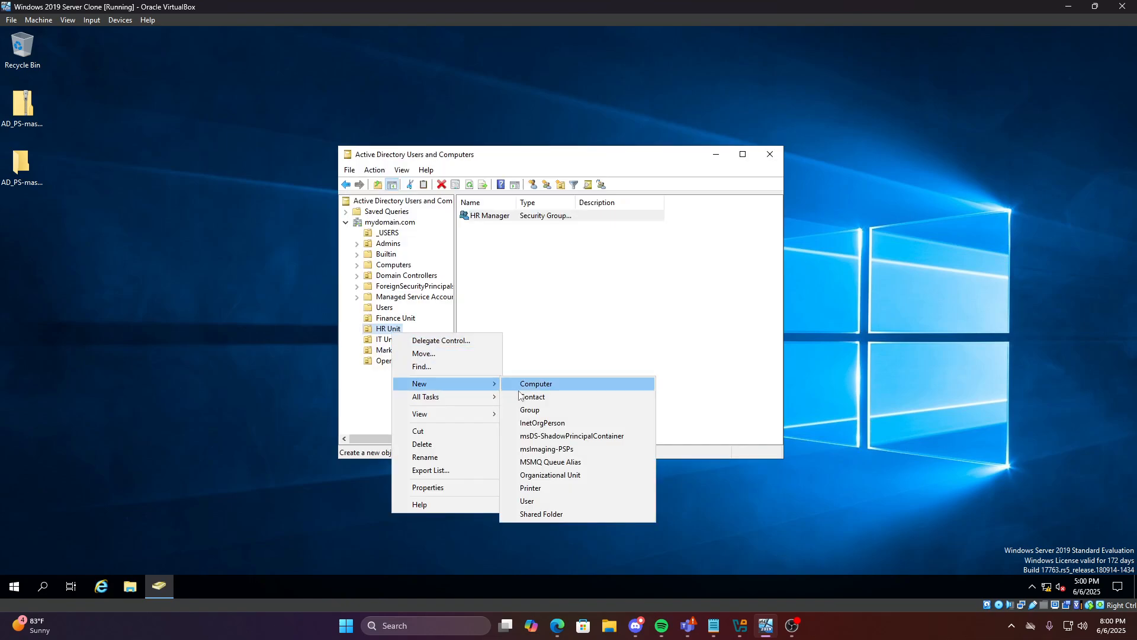
pyautogui.click(530, 409)
pyautogui.write('HR')
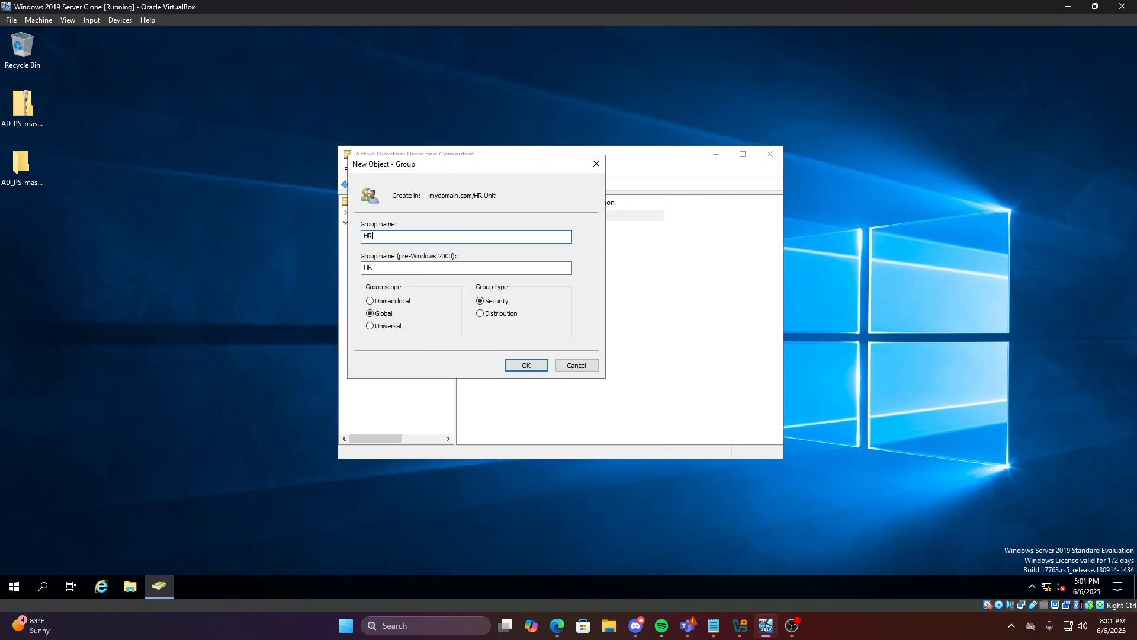
pyautogui.write(' Employee')
pyautogui.click(526, 368)
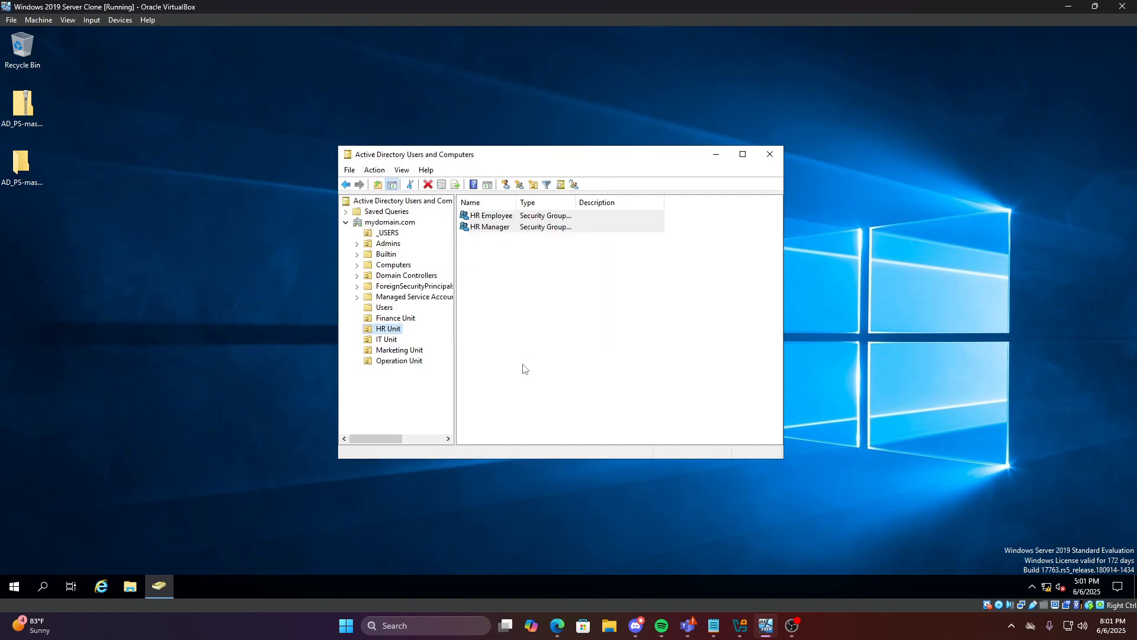
# Create an 'IT Manager' global security group in the IT Unit
pyautogui.rightClick(383, 341)
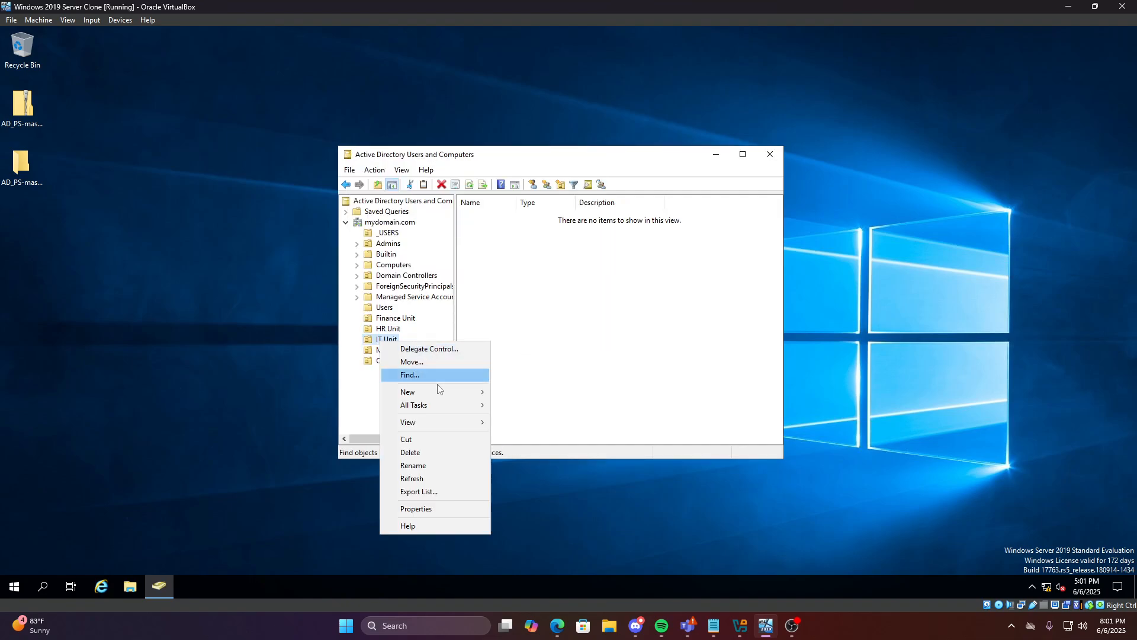
pyautogui.moveTo(439, 393)
pyautogui.click(518, 418)
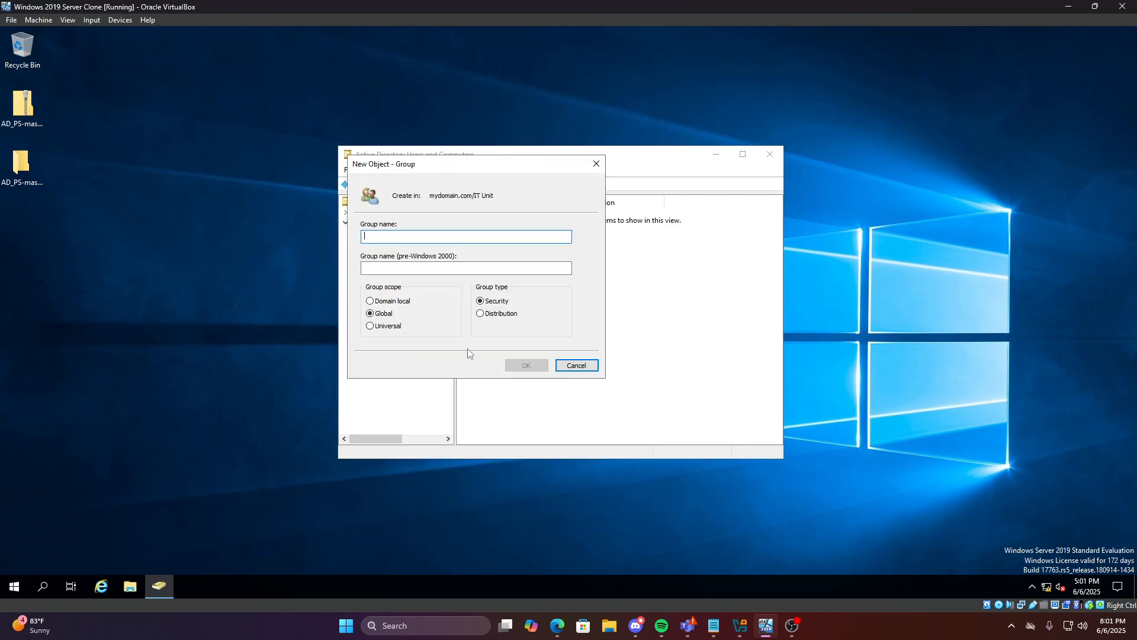
pyautogui.write('I')
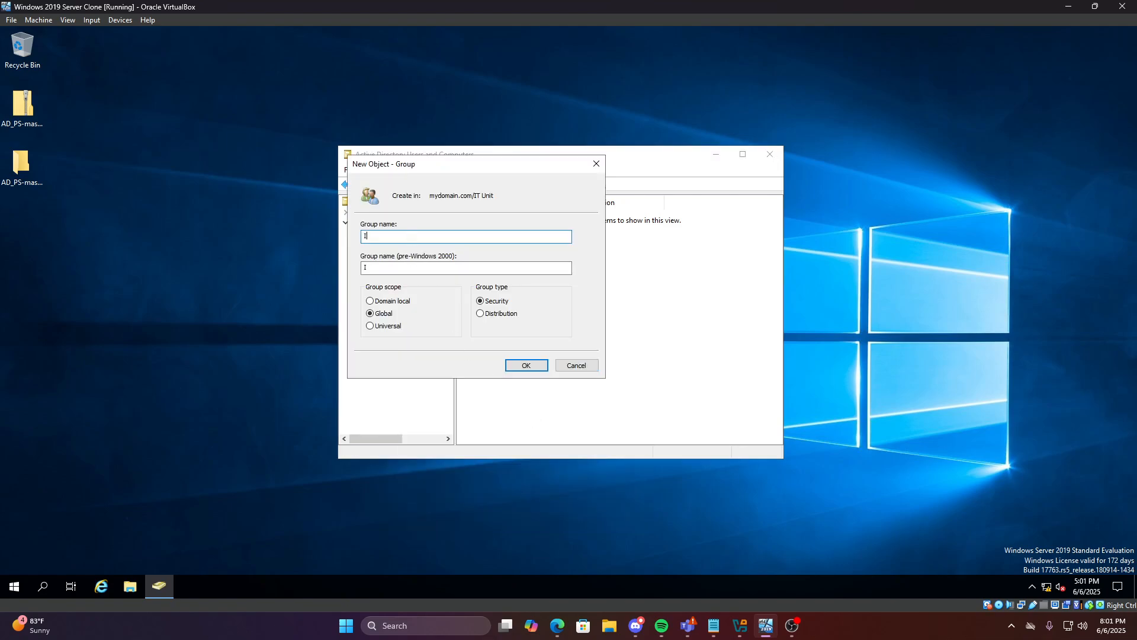
pyautogui.write('T Manager')
pyautogui.click(517, 365)
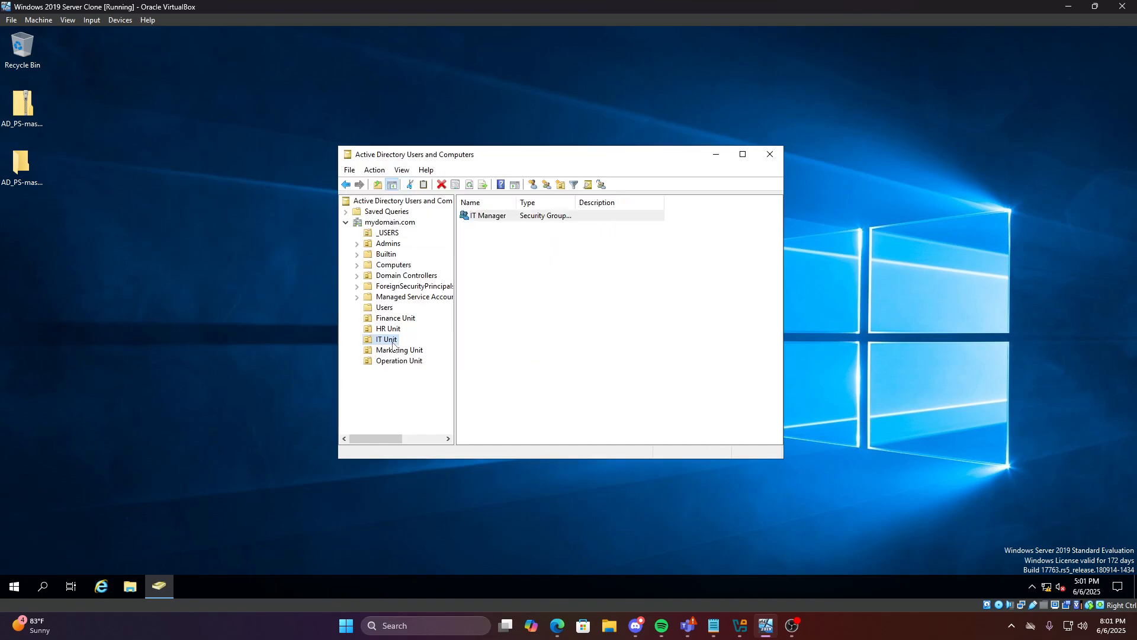
# Create an 'IT Employee' global security group in the IT Unit
pyautogui.rightClick(392, 341)
pyautogui.moveTo(457, 393)
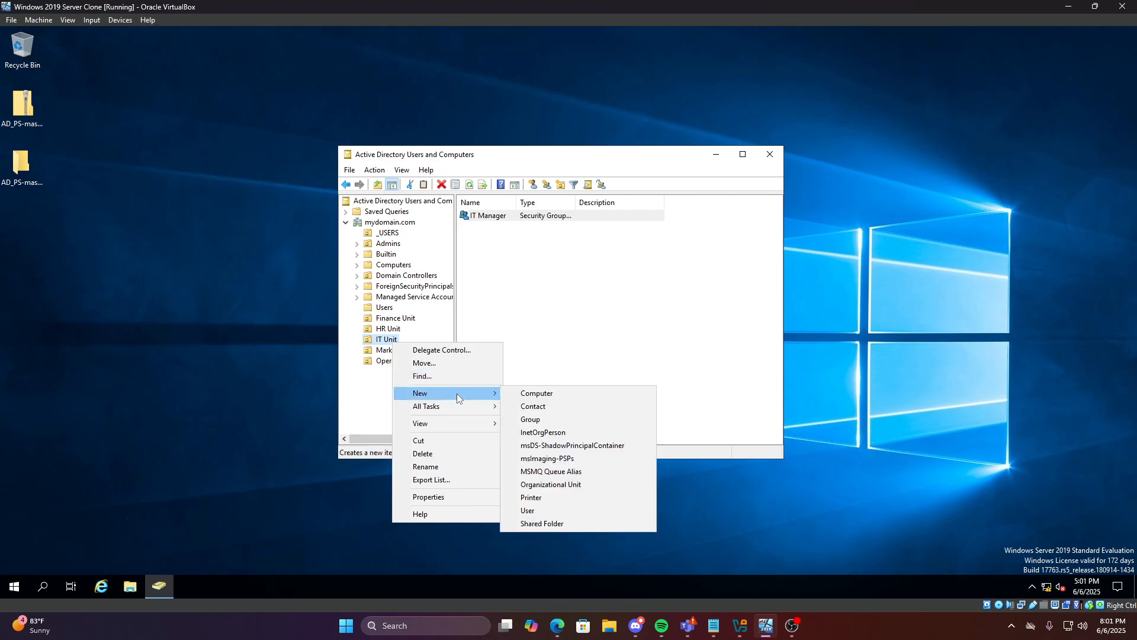
pyautogui.click(551, 421)
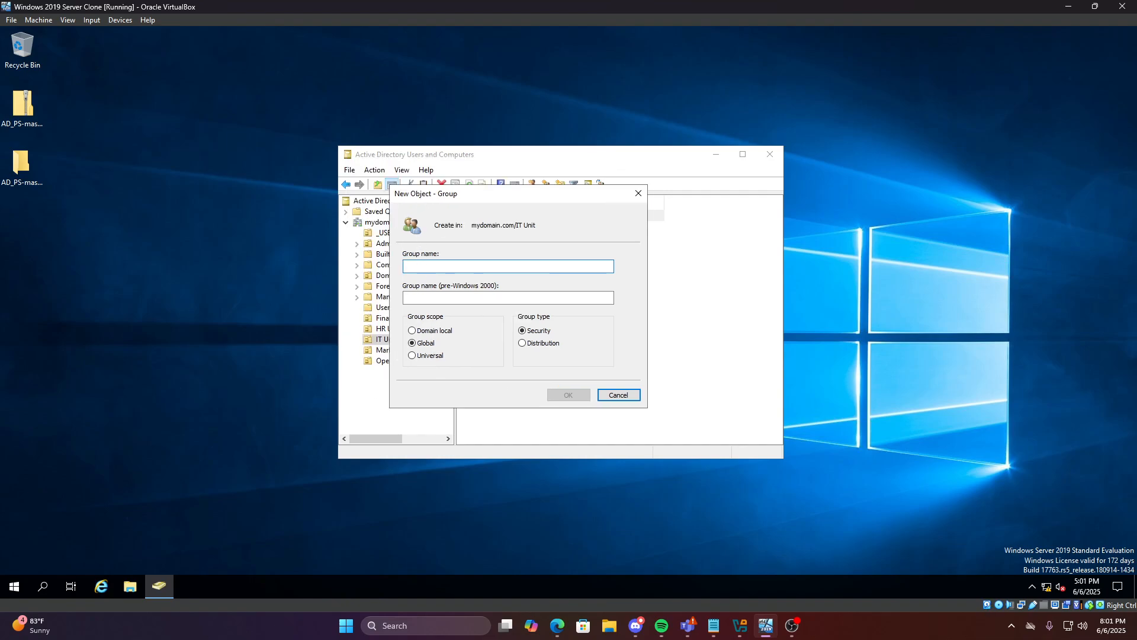
pyautogui.write('IT Em')
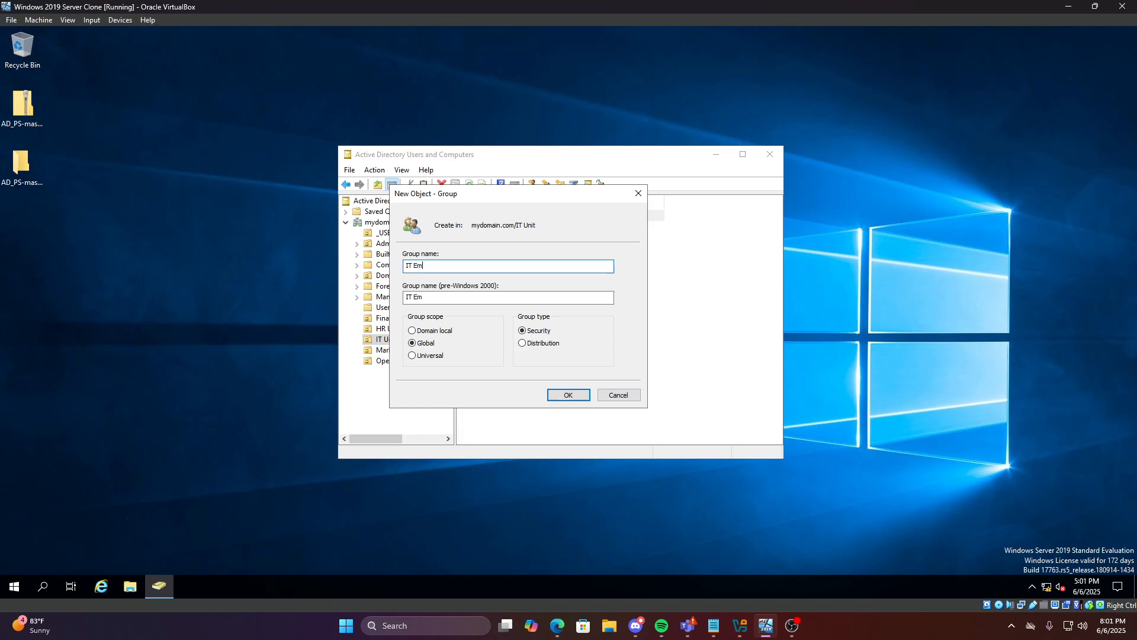
pyautogui.write('ployee')
pyautogui.click(558, 395)
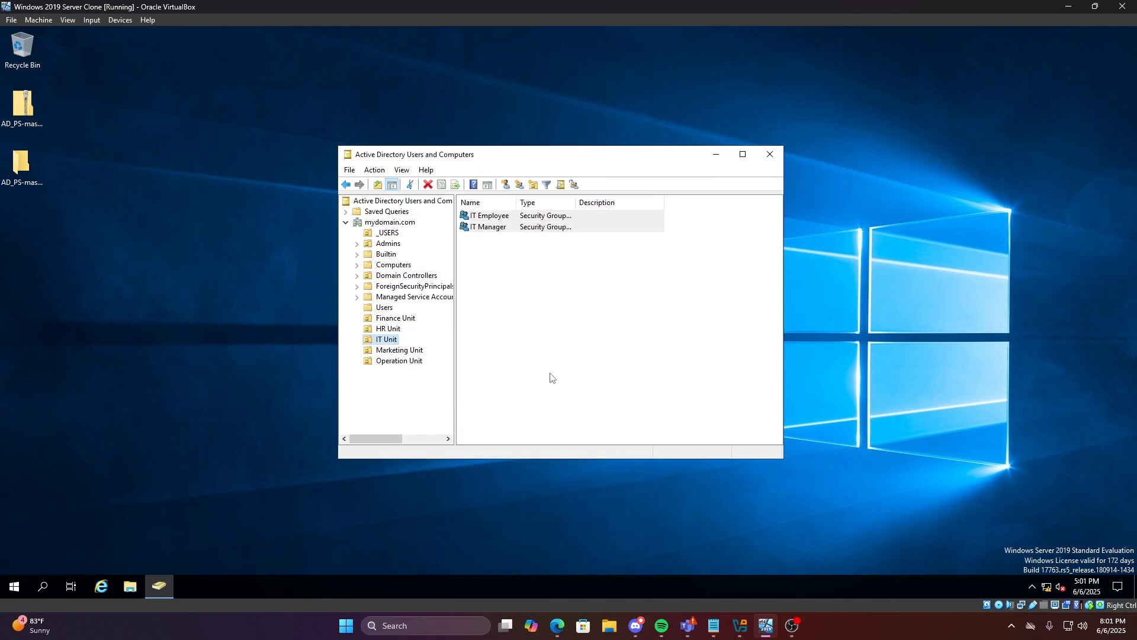
# Create a 'Marketing Manager' global security group in the Marketing Unit
pyautogui.click(413, 352)
pyautogui.rightClick(413, 356)
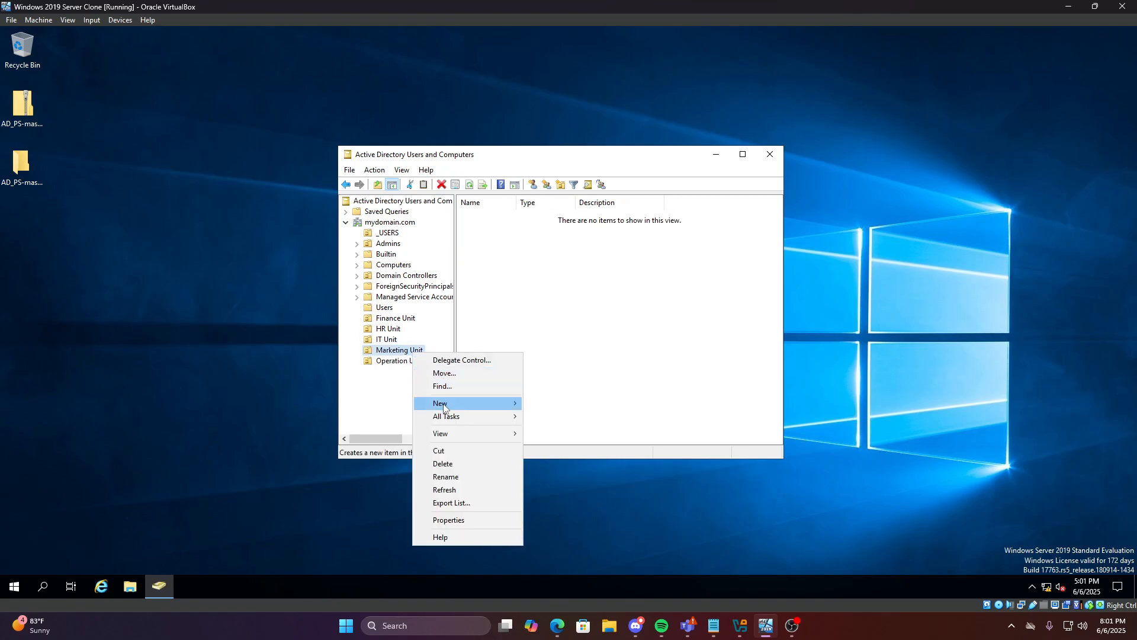
pyautogui.moveTo(444, 407)
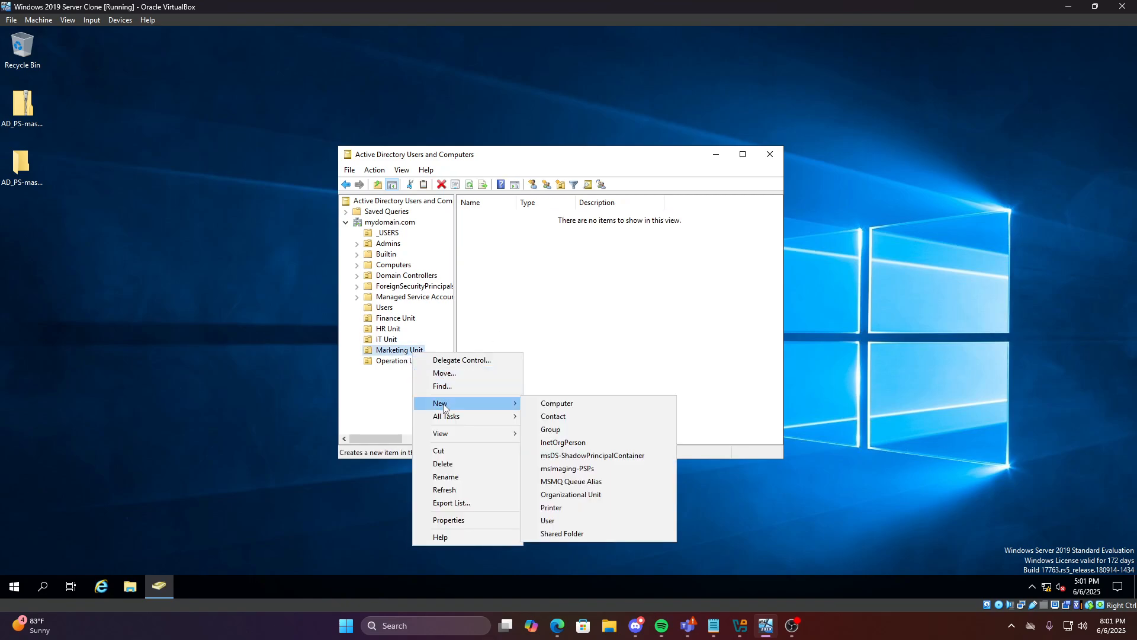
pyautogui.click(569, 430)
pyautogui.write('Marketing')
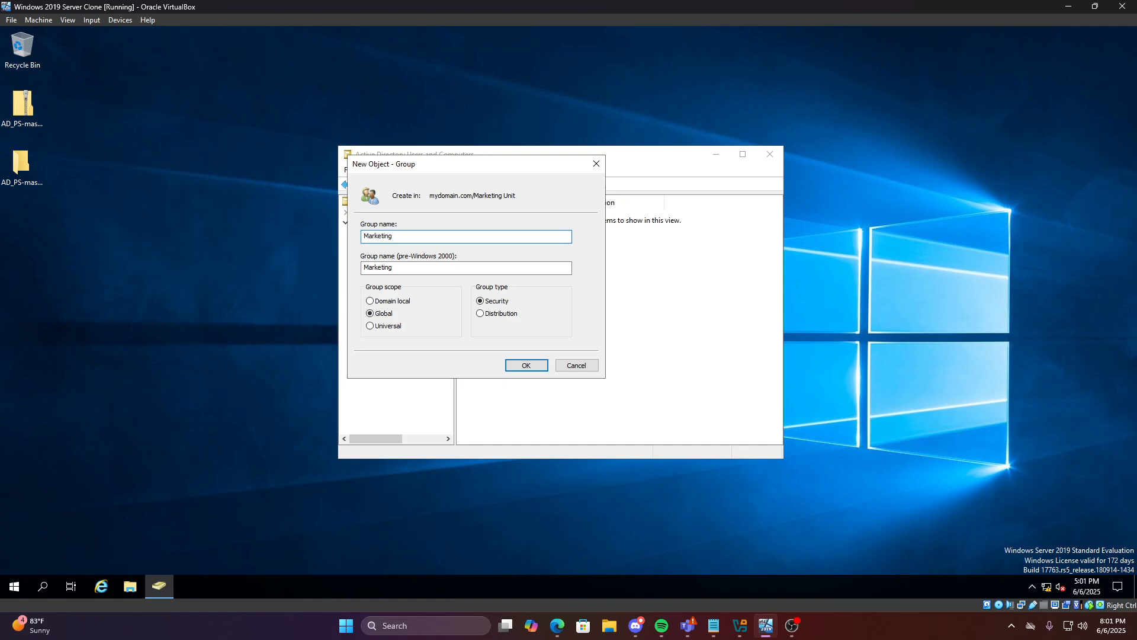
pyautogui.write(' Manager')
pyautogui.click(511, 366)
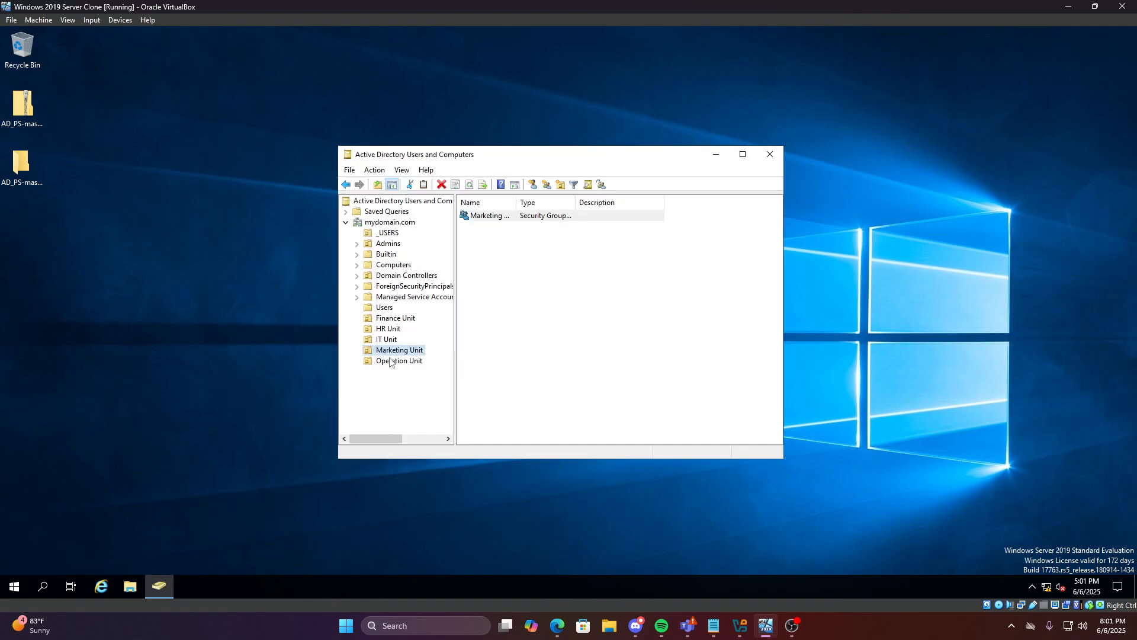
# Create a 'Marketing Employee' global security group in the Marketing Unit
pyautogui.rightClick(393, 351)
pyautogui.moveTo(463, 398)
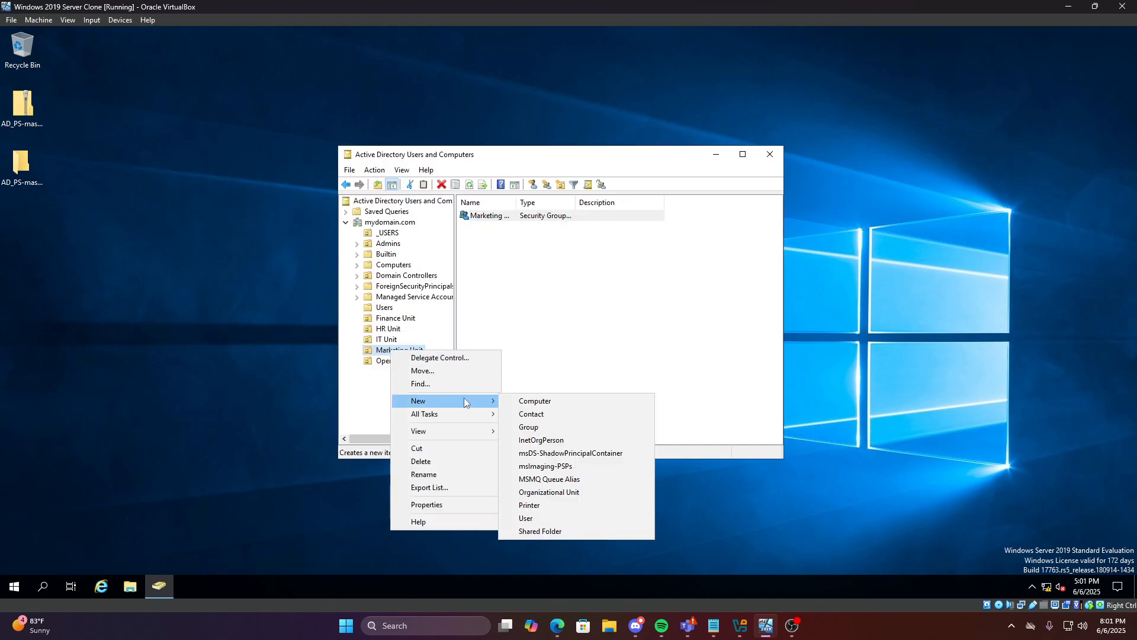
pyautogui.click(563, 428)
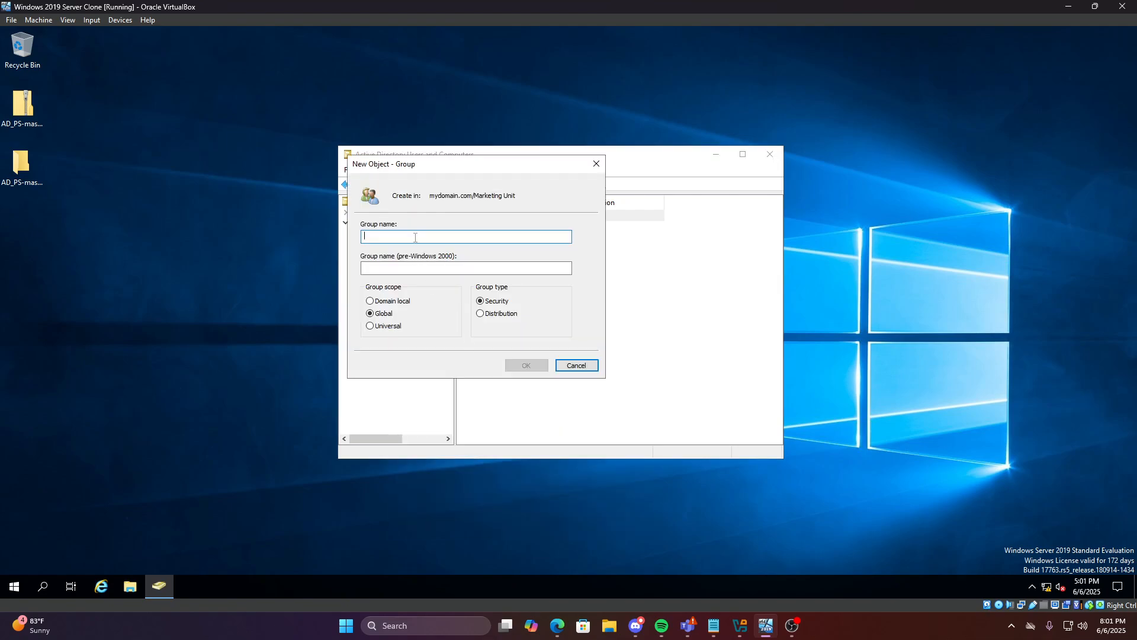
pyautogui.write('Marke')
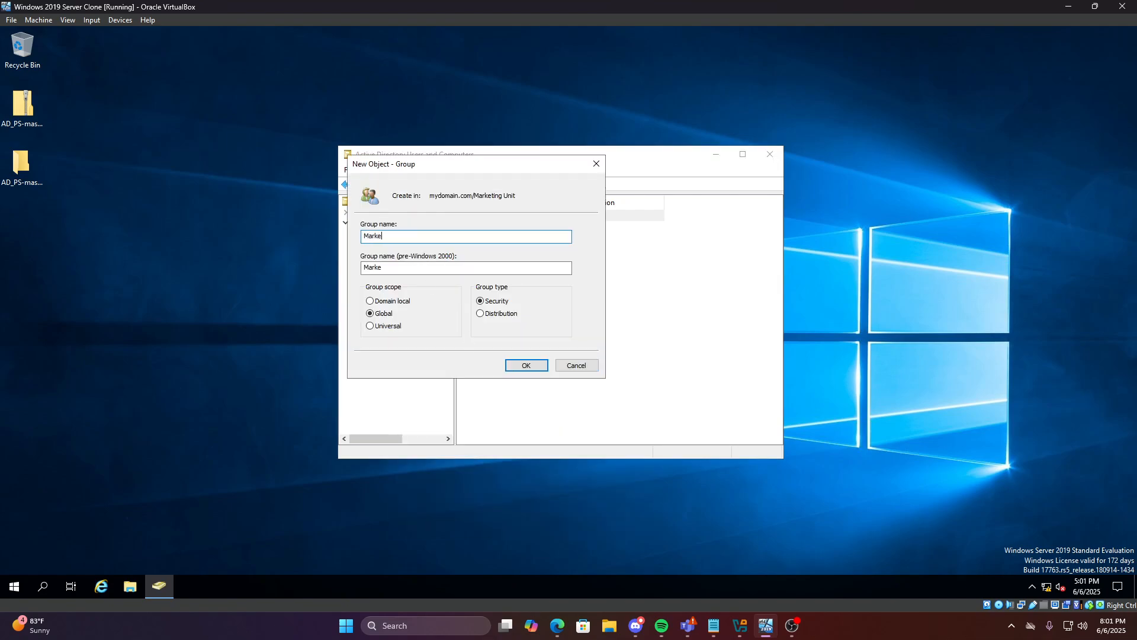
pyautogui.write('ting Employee')
pyautogui.click(536, 365)
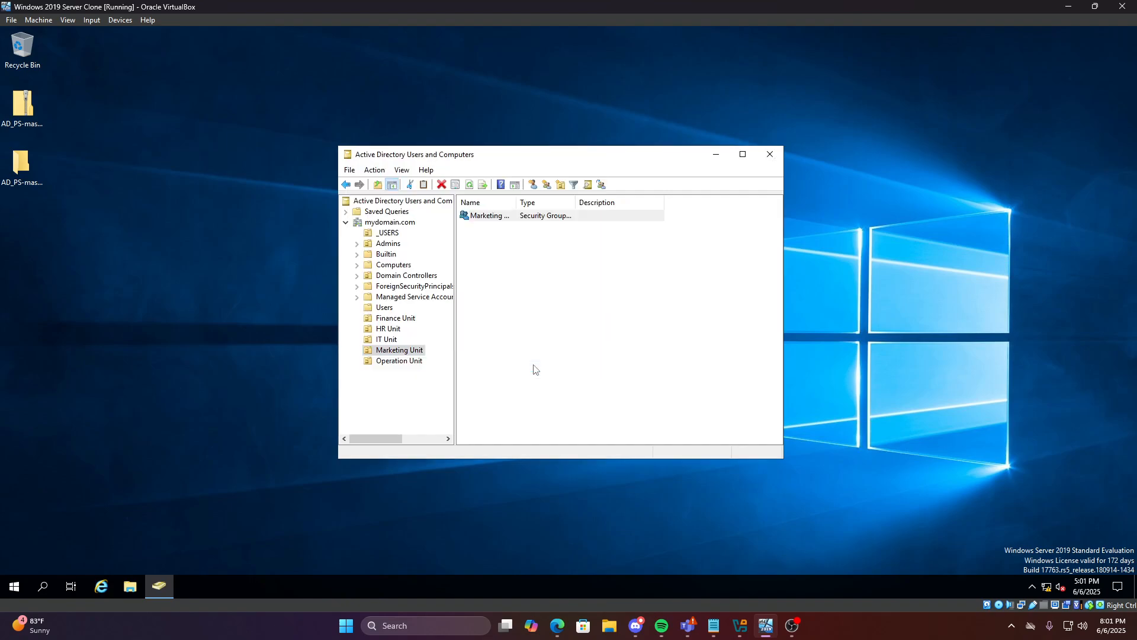
# Create the Operation Manager group in the Operation Unit
pyautogui.rightClick(413, 363)
pyautogui.moveTo(449, 412)
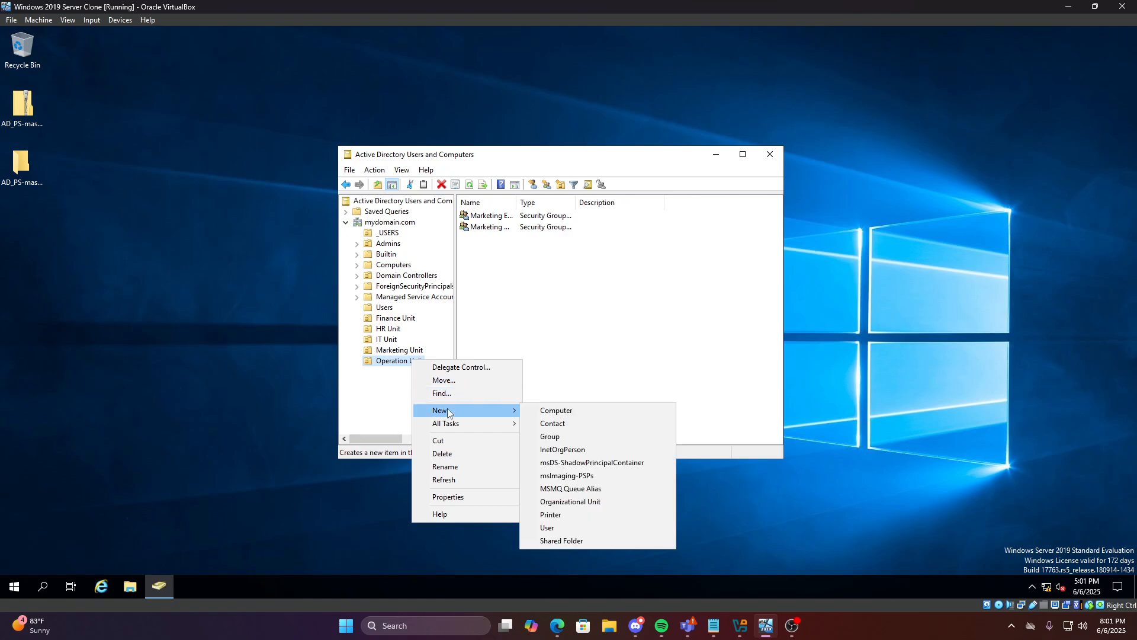
pyautogui.click(573, 437)
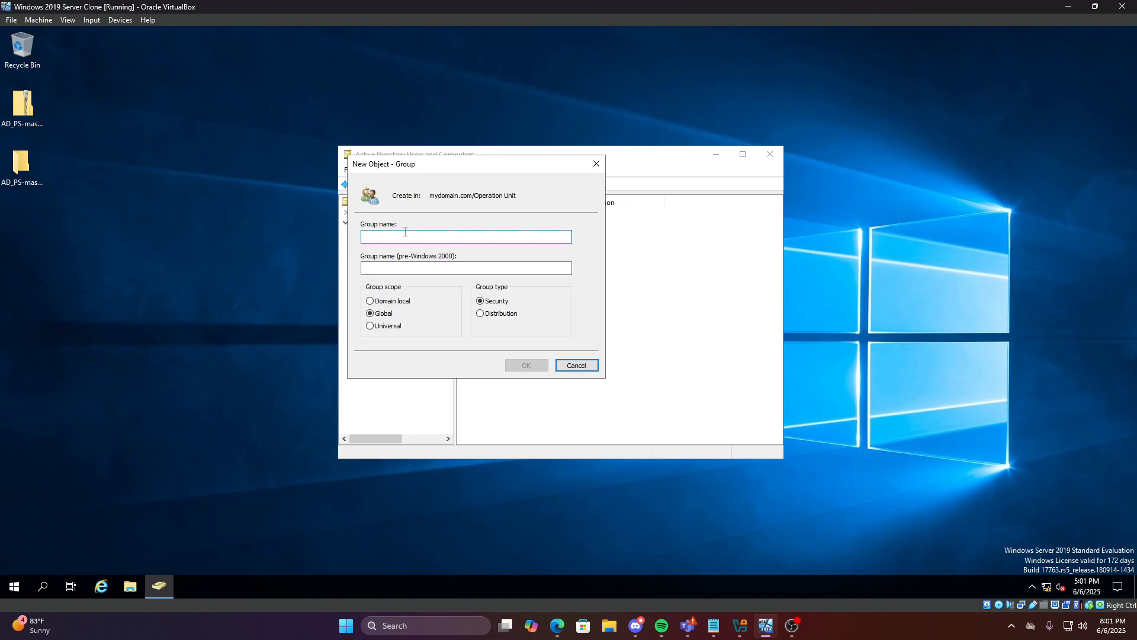
pyautogui.write('Operation')
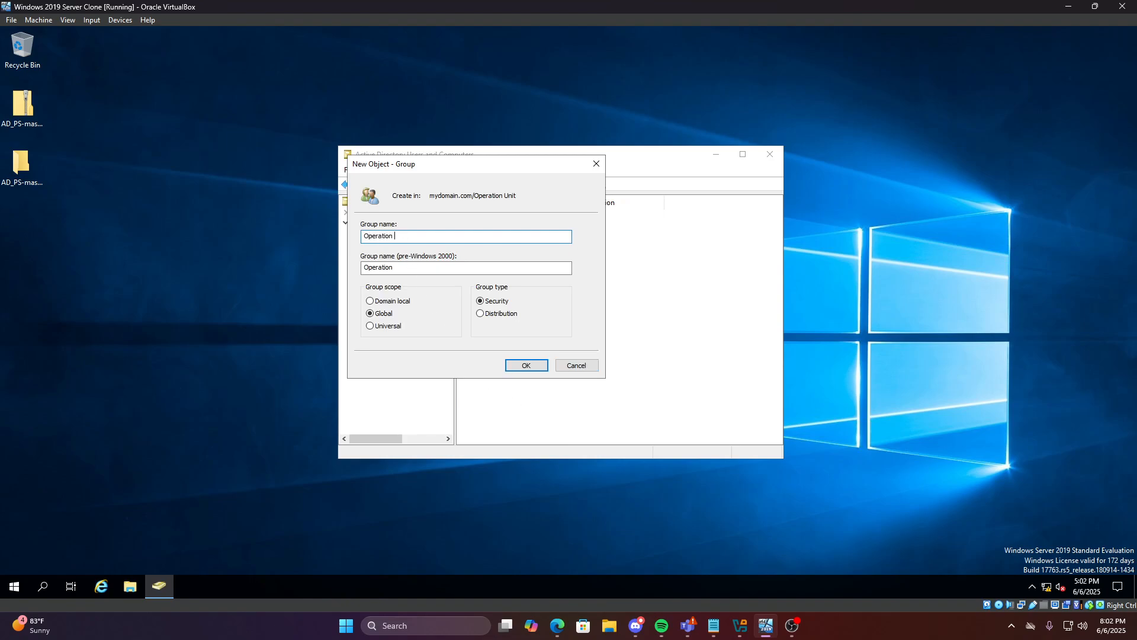
pyautogui.write(' Manager')
pyautogui.click(526, 365)
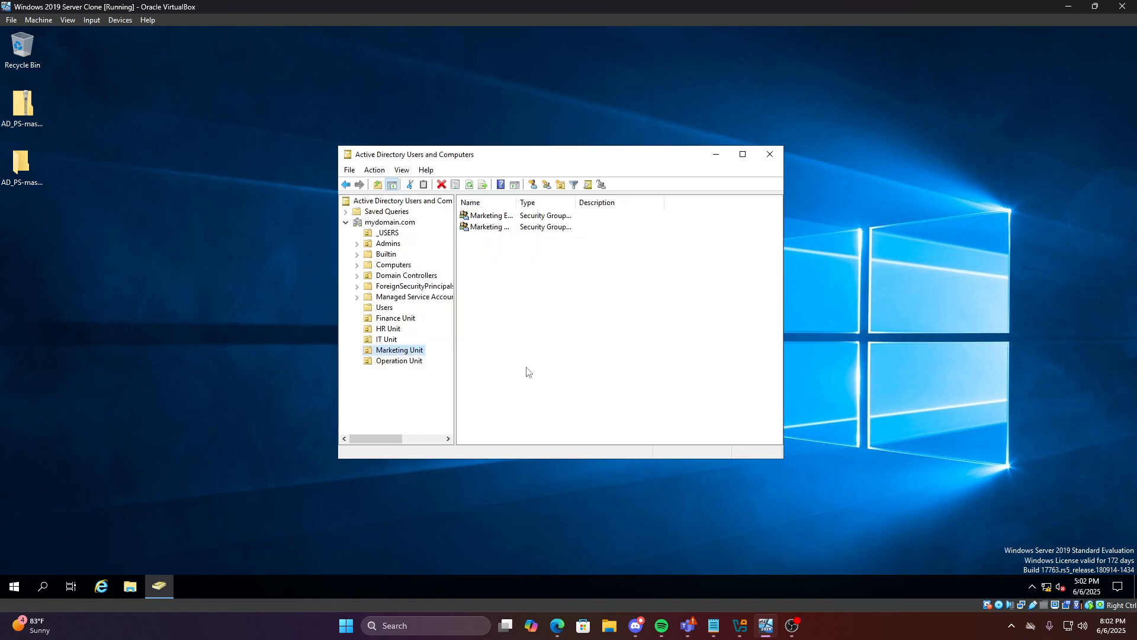
# Create the Operation Employee group in the Operation Unit
pyautogui.click(403, 364)
pyautogui.click(406, 352)
pyautogui.click(406, 362)
pyautogui.rightClick(406, 362)
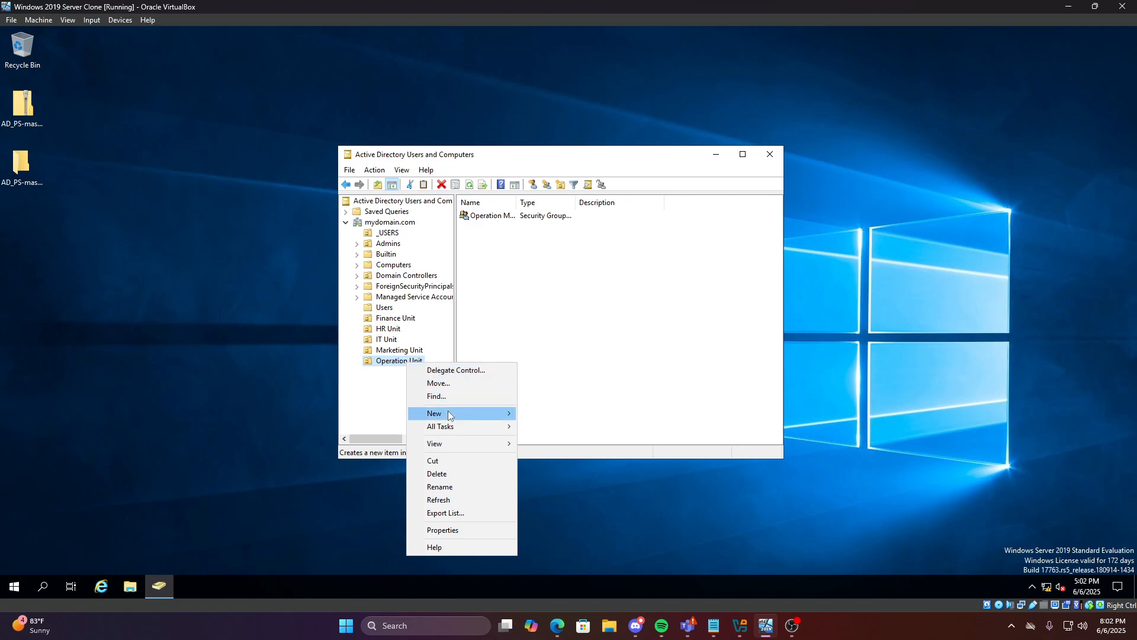
pyautogui.moveTo(448, 411)
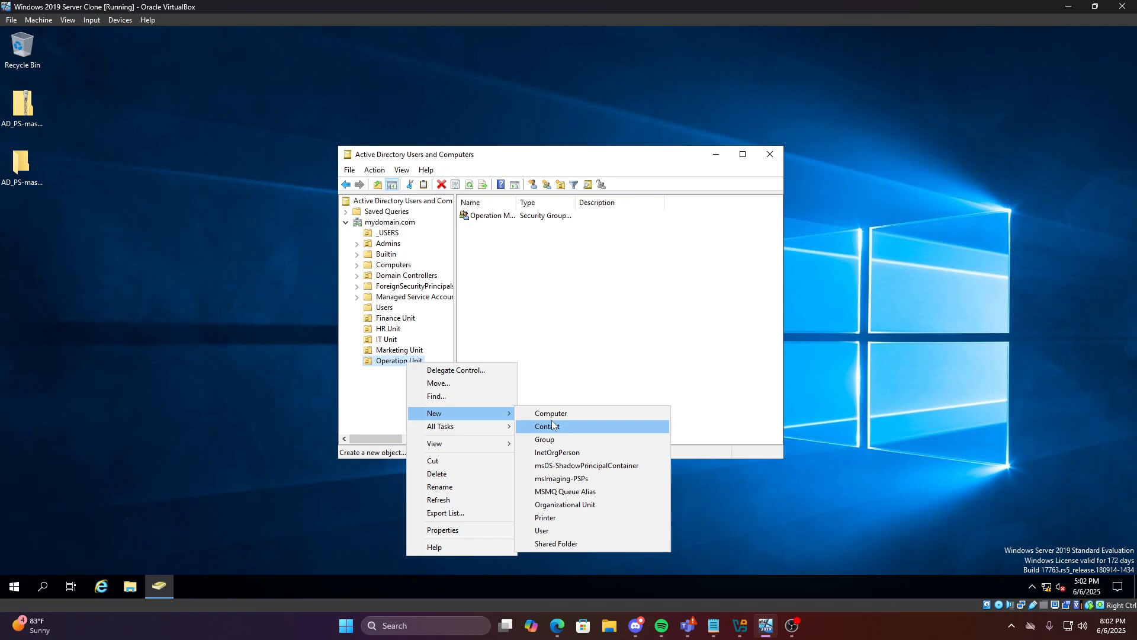
pyautogui.click(548, 439)
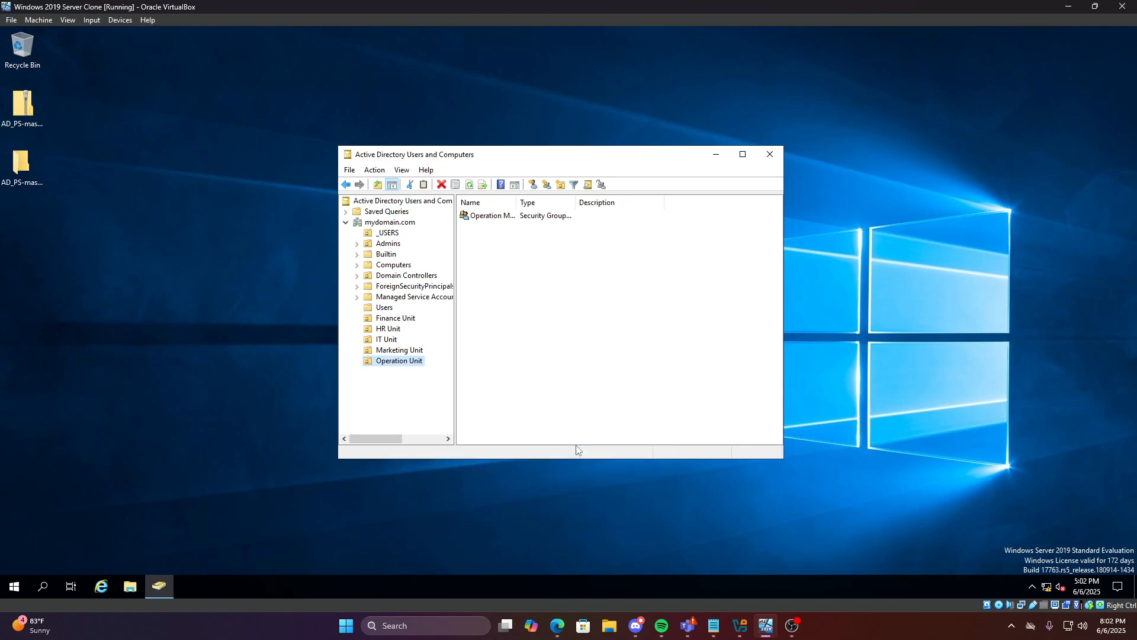
pyautogui.write('Op')
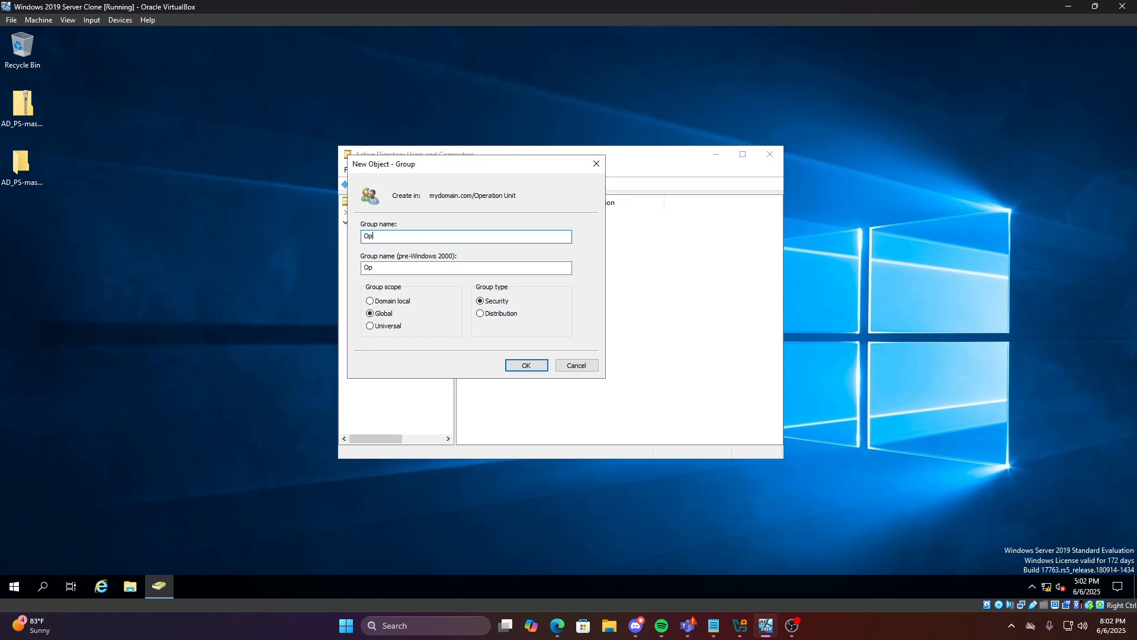
pyautogui.write('eration Employee')
pyautogui.click(524, 364)
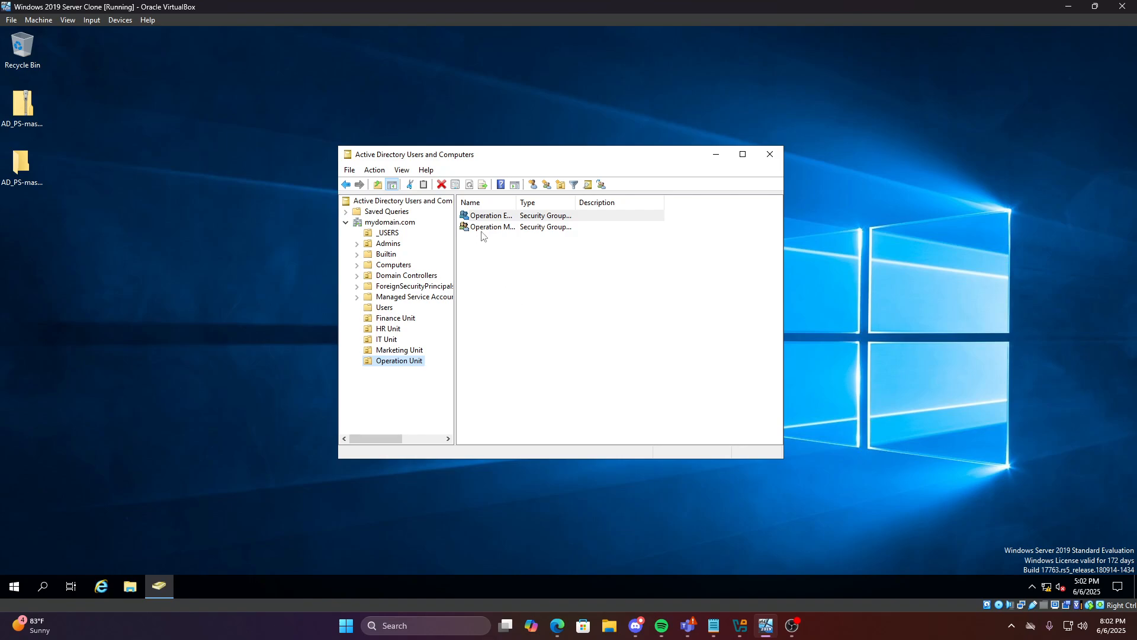
# Step through the Marketing, IT, HR and Finance units to inspect their groups
pyautogui.click(483, 229)
pyautogui.click(414, 351)
pyautogui.click(391, 340)
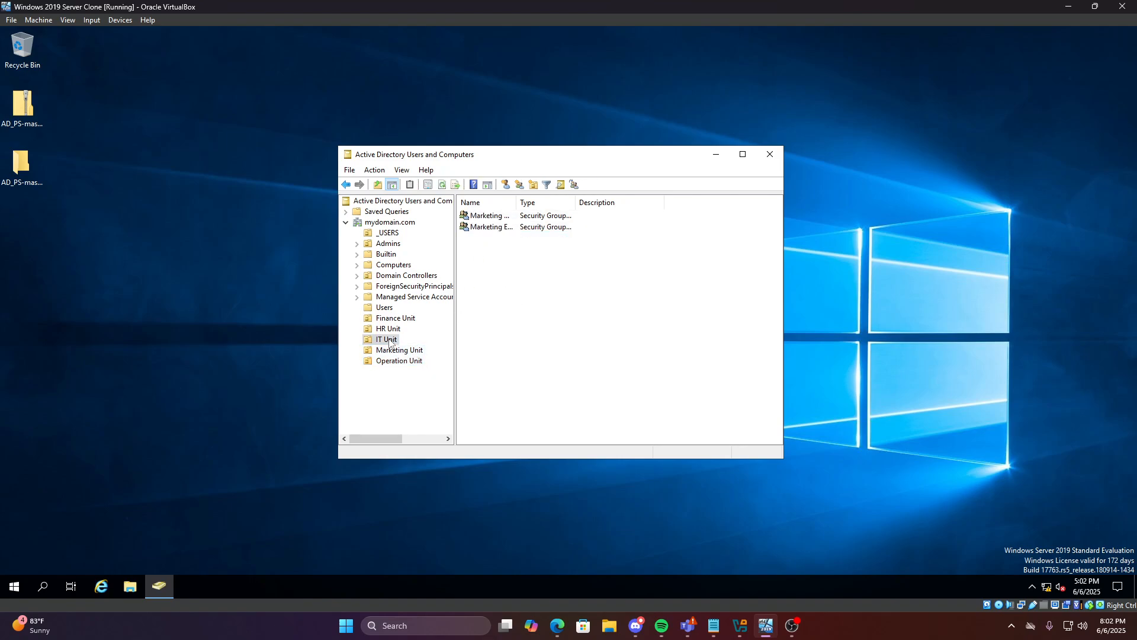
pyautogui.click(389, 330)
pyautogui.click(392, 320)
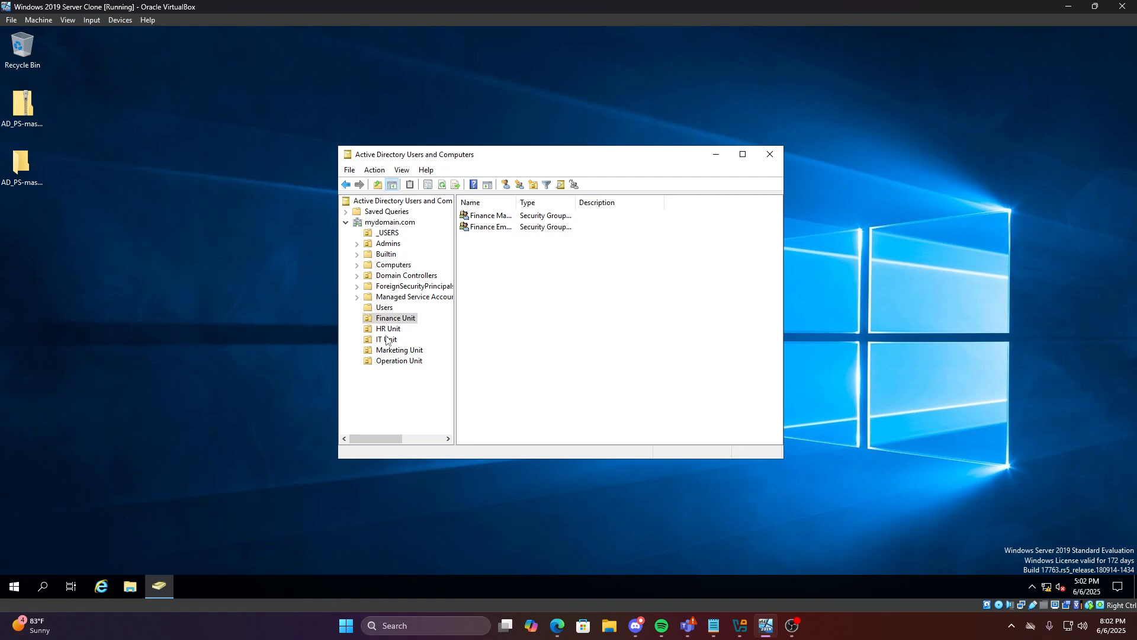
pyautogui.click(395, 331)
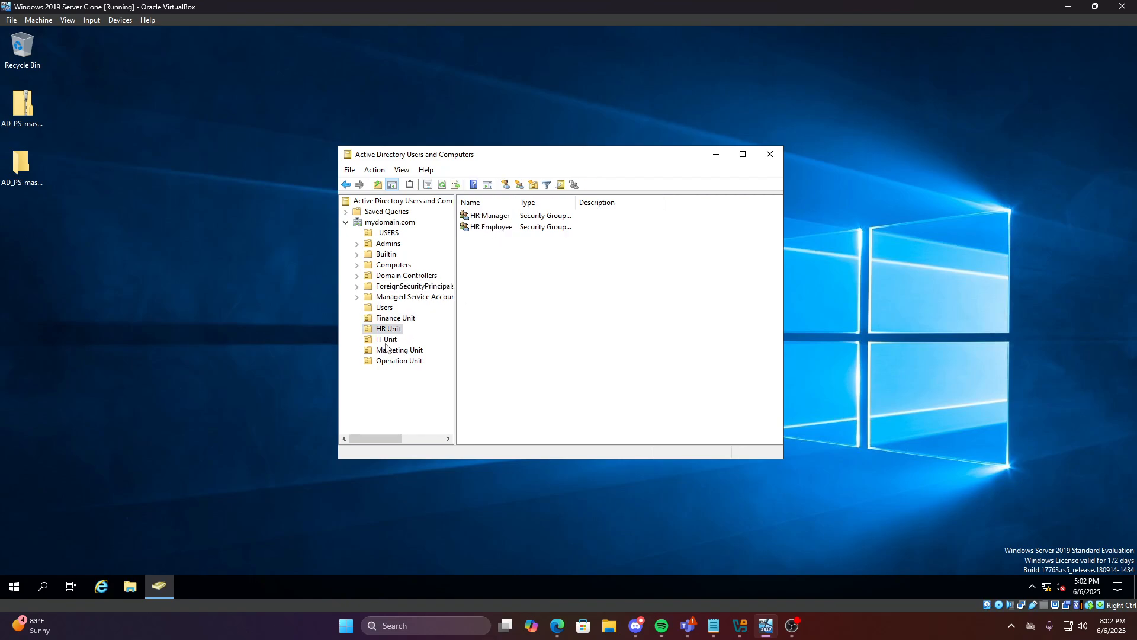
pyautogui.click(388, 342)
# Browse the units again, ending on the Operation Unit's manager and employee groups
pyautogui.click(387, 353)
pyautogui.click(391, 362)
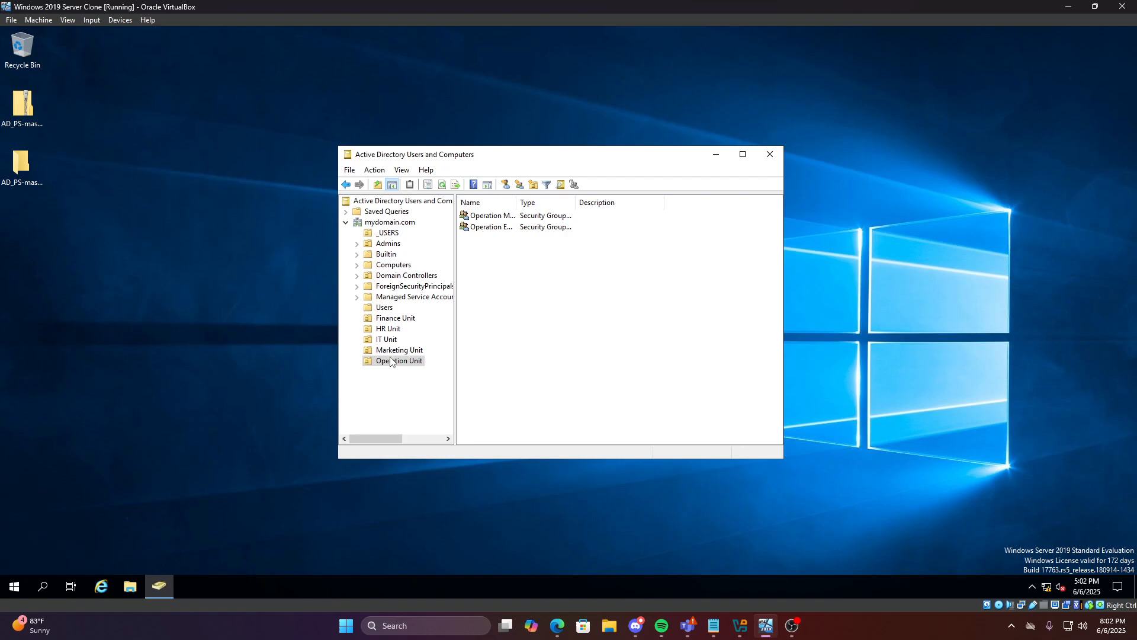
pyautogui.click(390, 351)
pyautogui.click(388, 340)
pyautogui.click(386, 321)
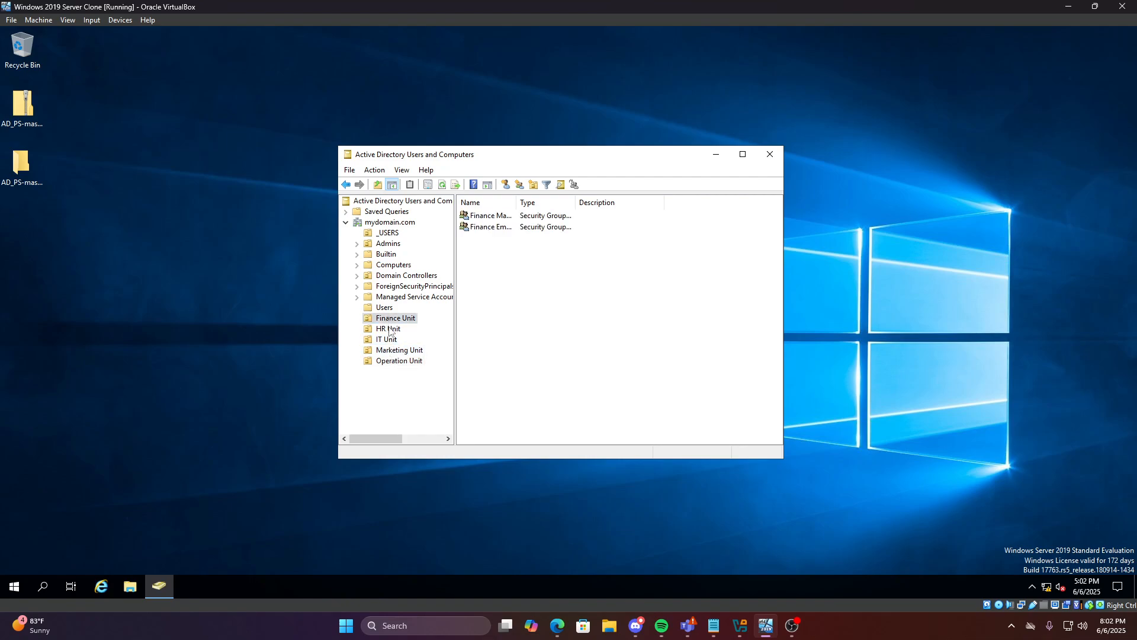
pyautogui.click(390, 329)
pyautogui.click(388, 340)
pyautogui.click(389, 362)
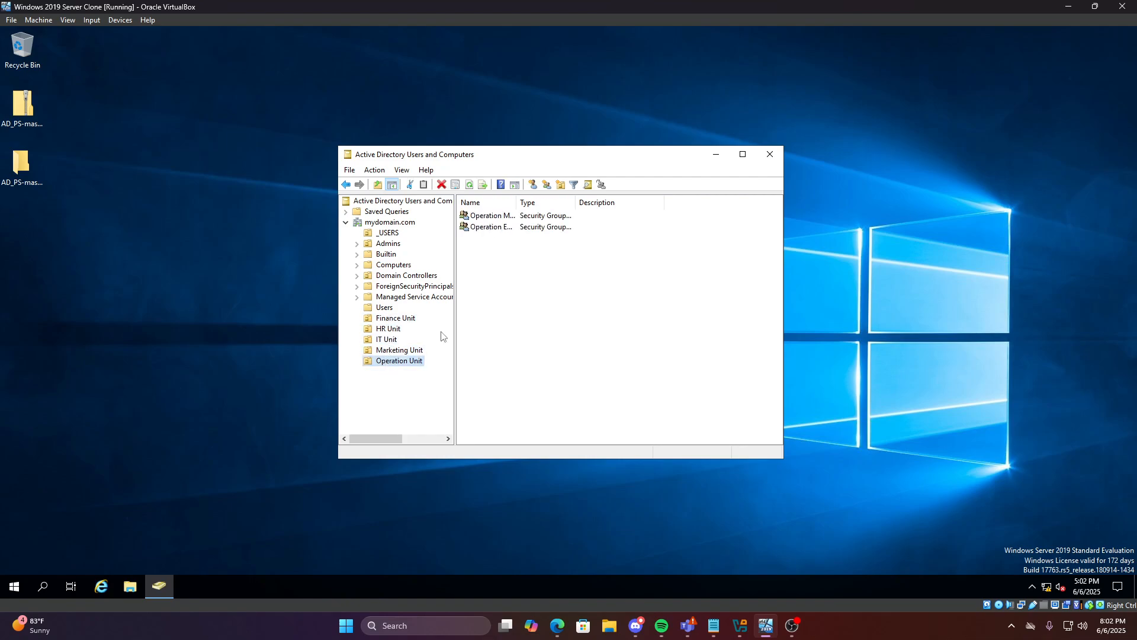
# Add the first _USERS account to the Finance Manager group
pyautogui.click(385, 234)
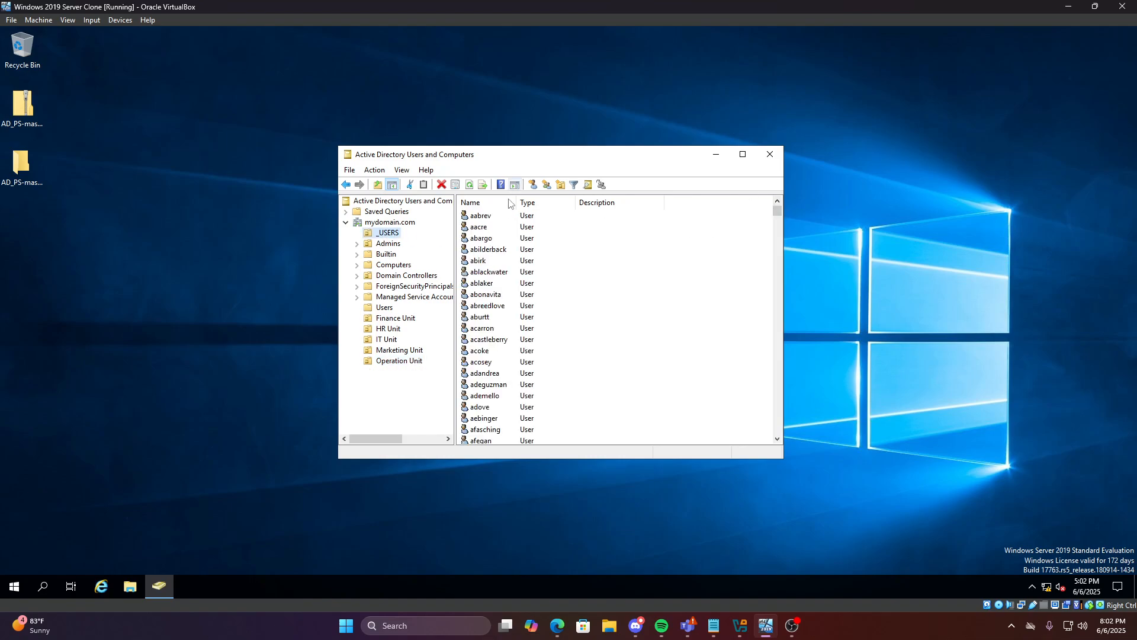
pyautogui.rightClick(480, 217)
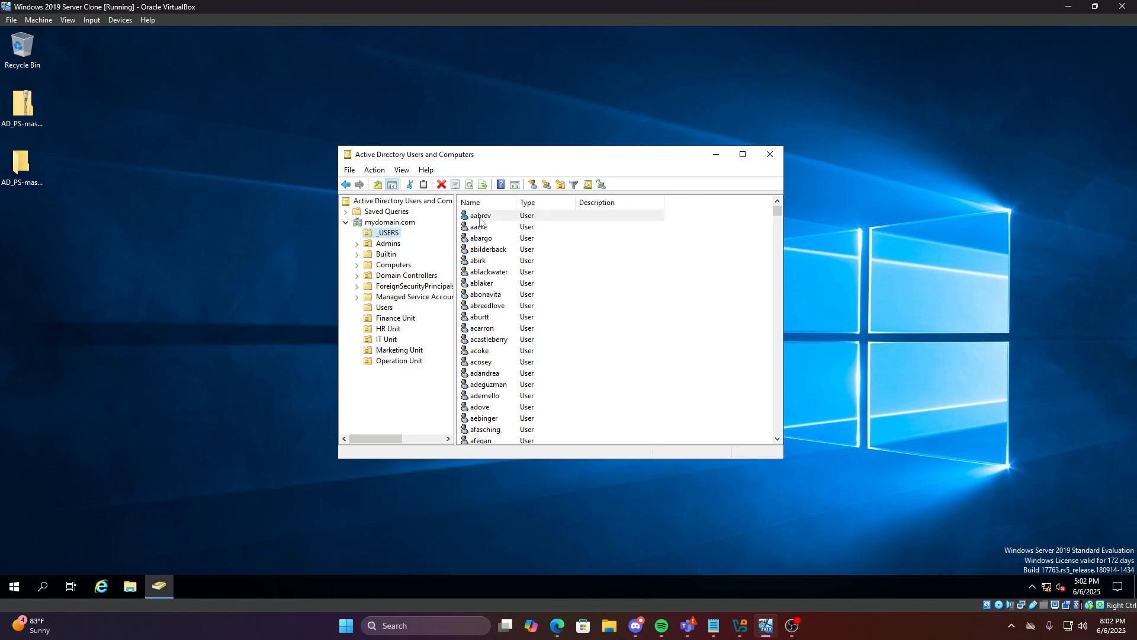
pyautogui.click(516, 240)
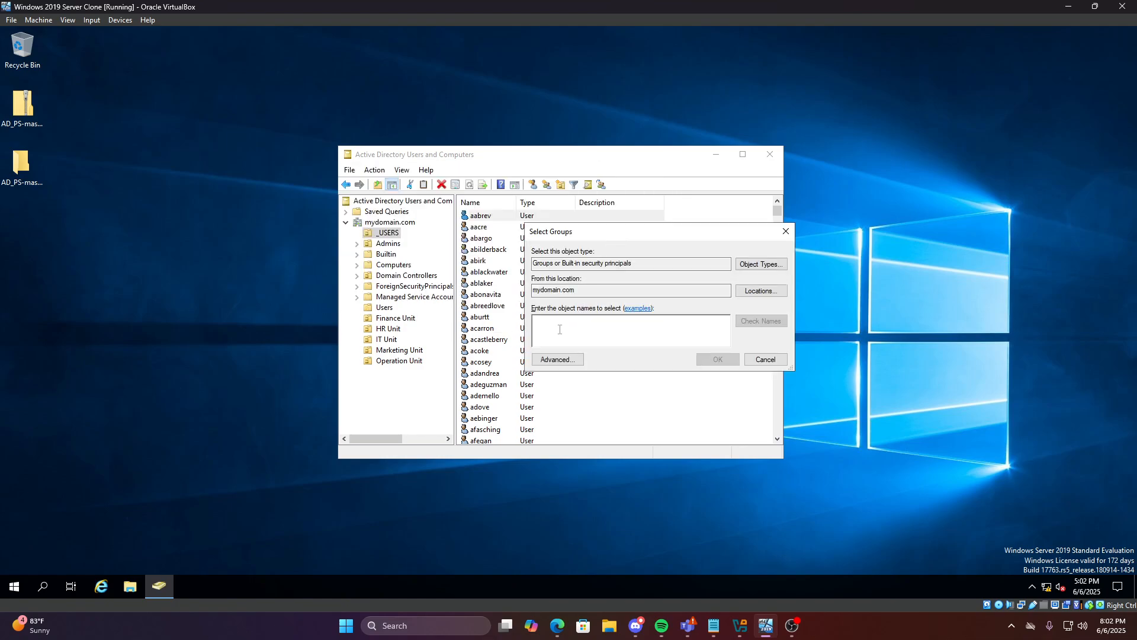
pyautogui.write('Finance Manager')
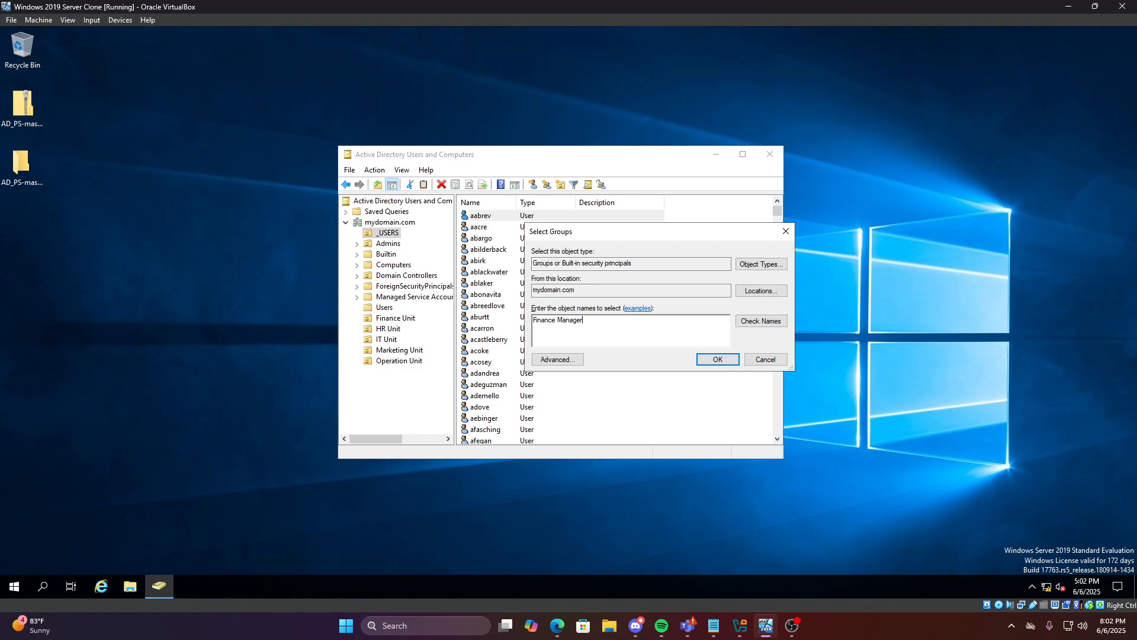
pyautogui.click(717, 359)
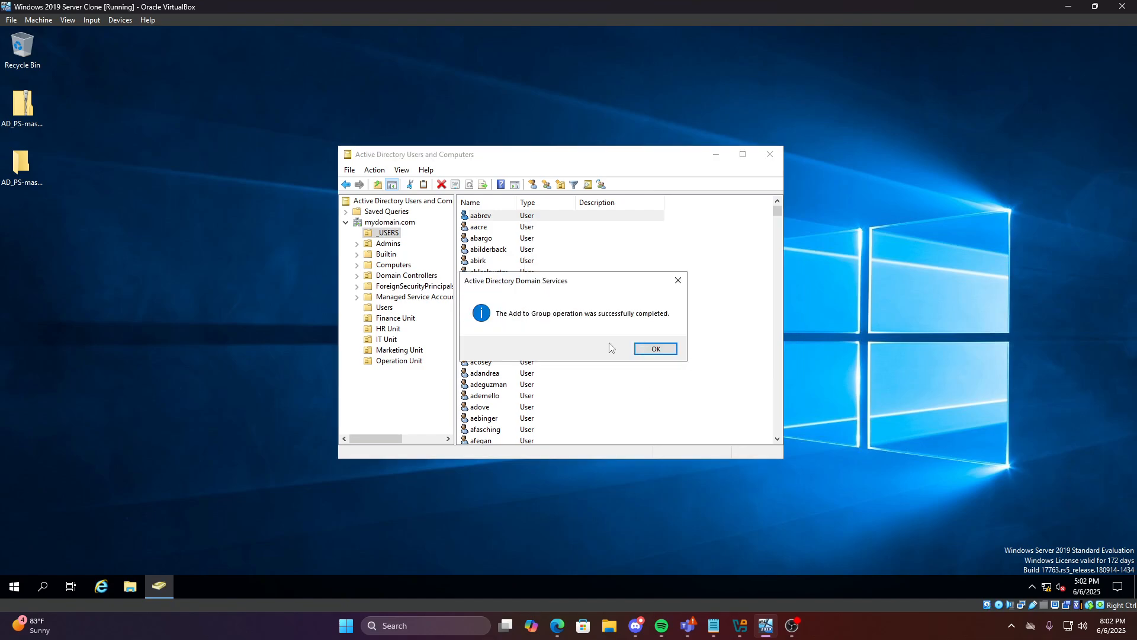
pyautogui.click(655, 349)
# Add a user among the d names to the Finance Employee group
pyautogui.moveTo(777, 212); pyautogui.dragTo(771, 261)
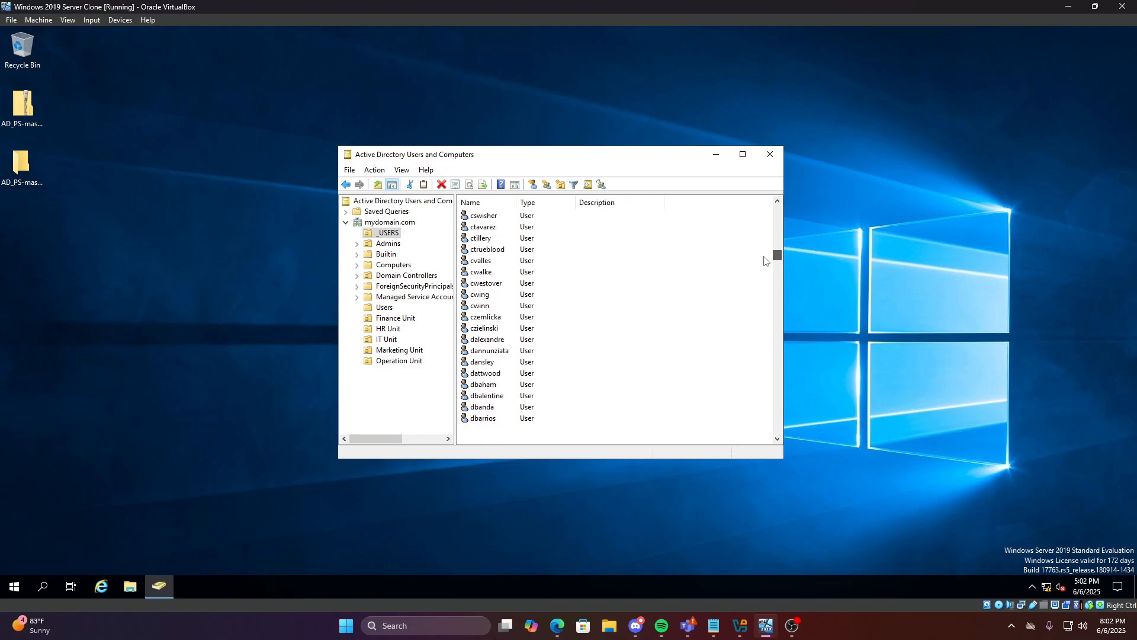
pyautogui.rightClick(497, 274)
pyautogui.click(542, 294)
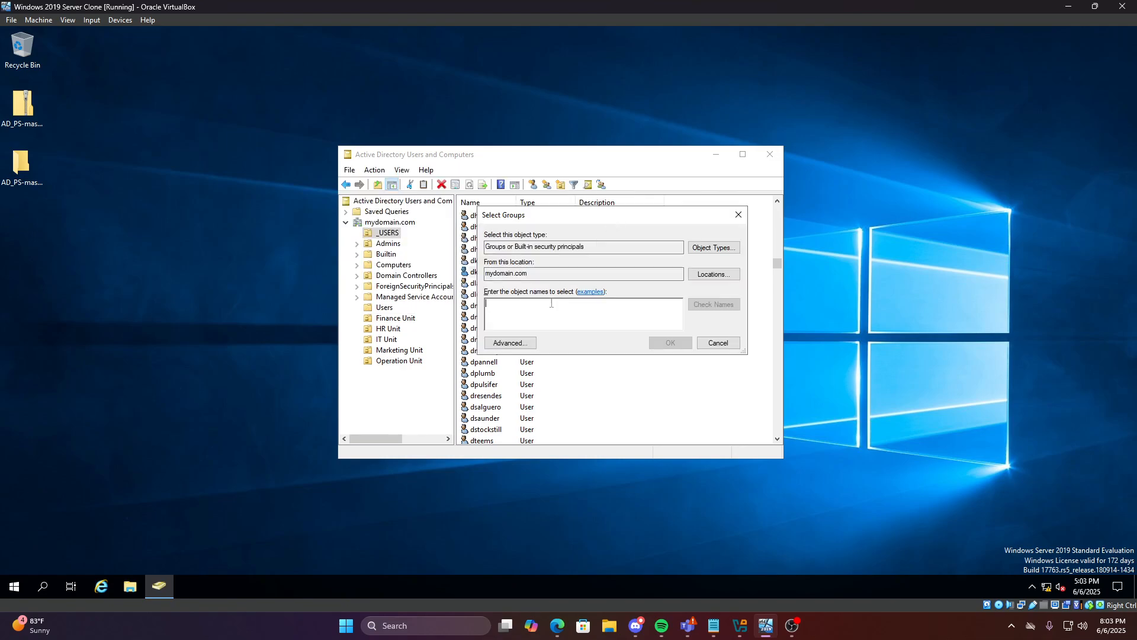
pyautogui.write('Finance')
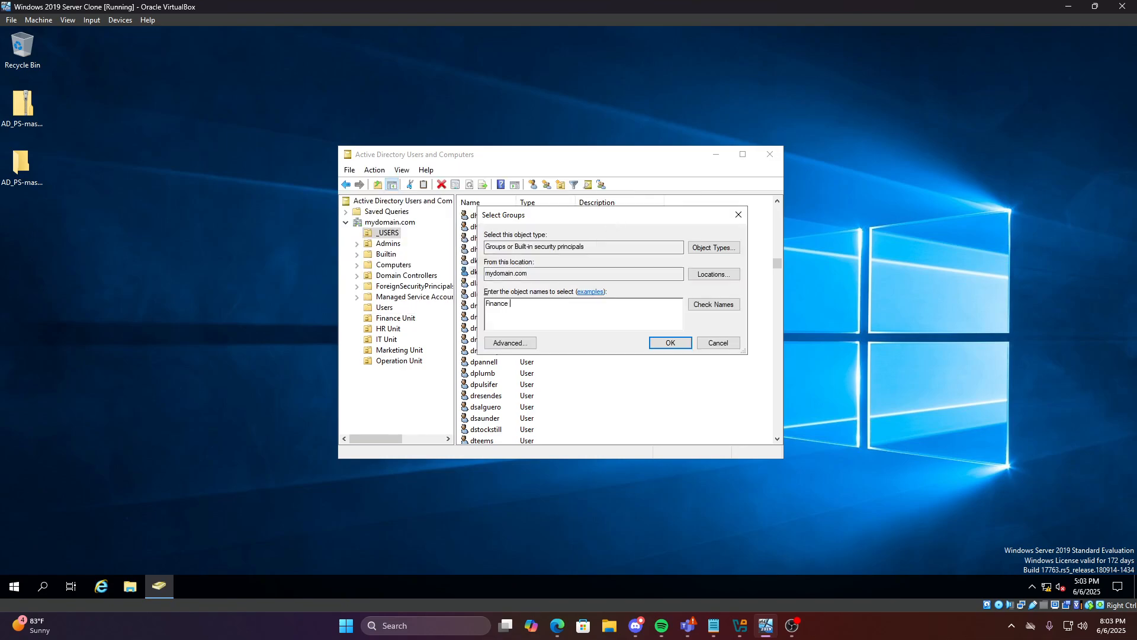
pyautogui.write(' Employee')
pyautogui.click(658, 344)
pyautogui.click(675, 346)
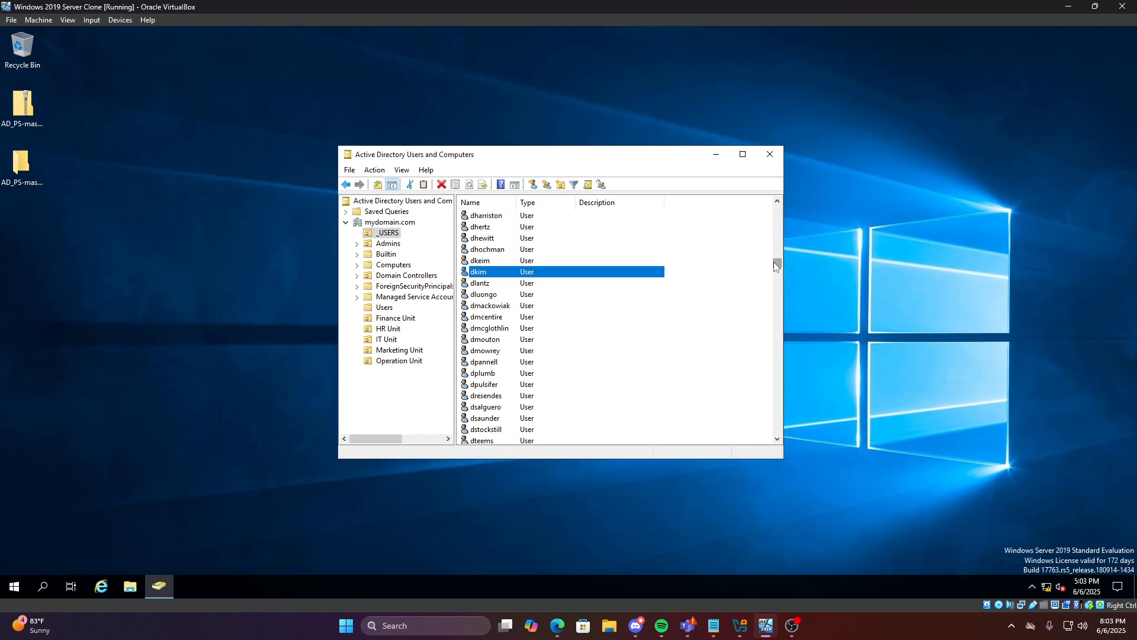
# Add a user among the f names to the HR Manager group
pyautogui.moveTo(774, 265); pyautogui.dragTo(774, 281)
pyautogui.rightClick(536, 298)
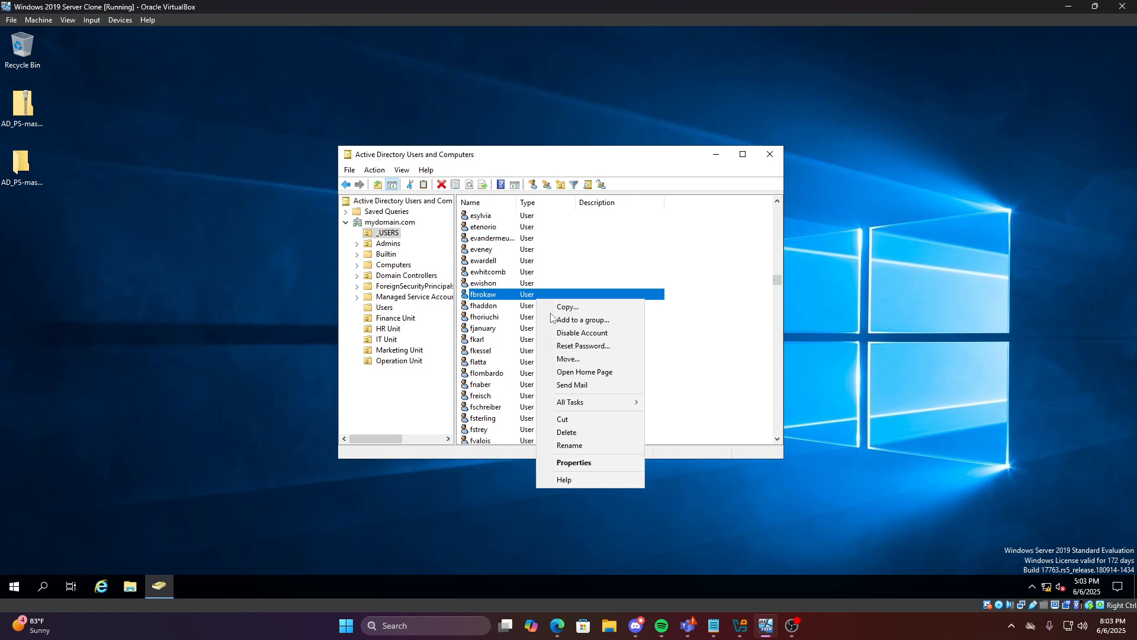
pyautogui.click(589, 322)
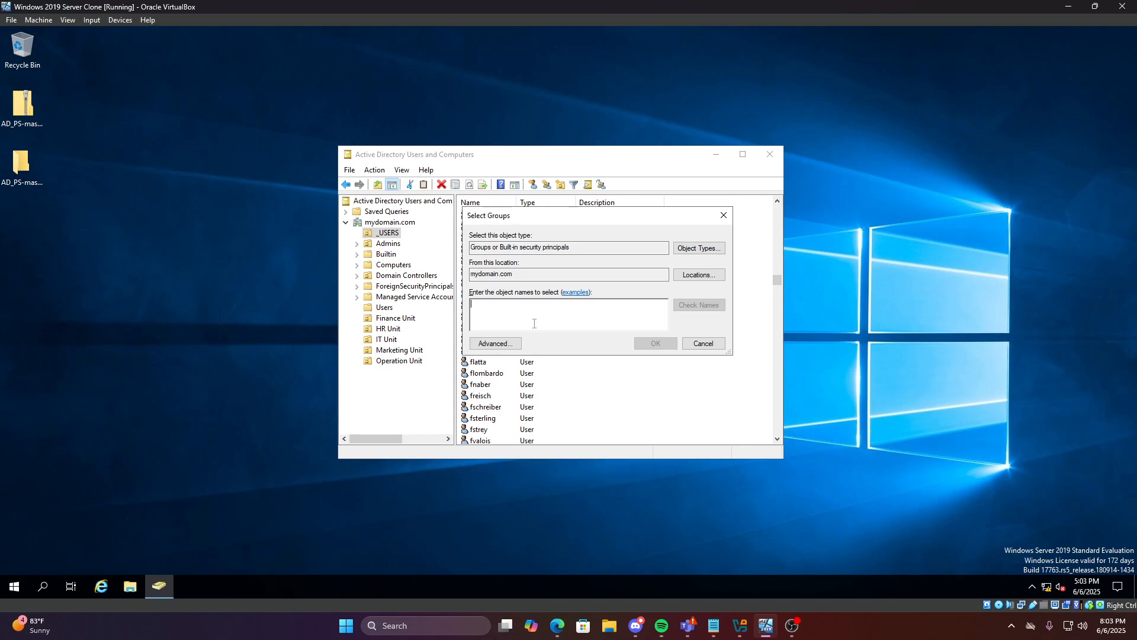
pyautogui.write('H')
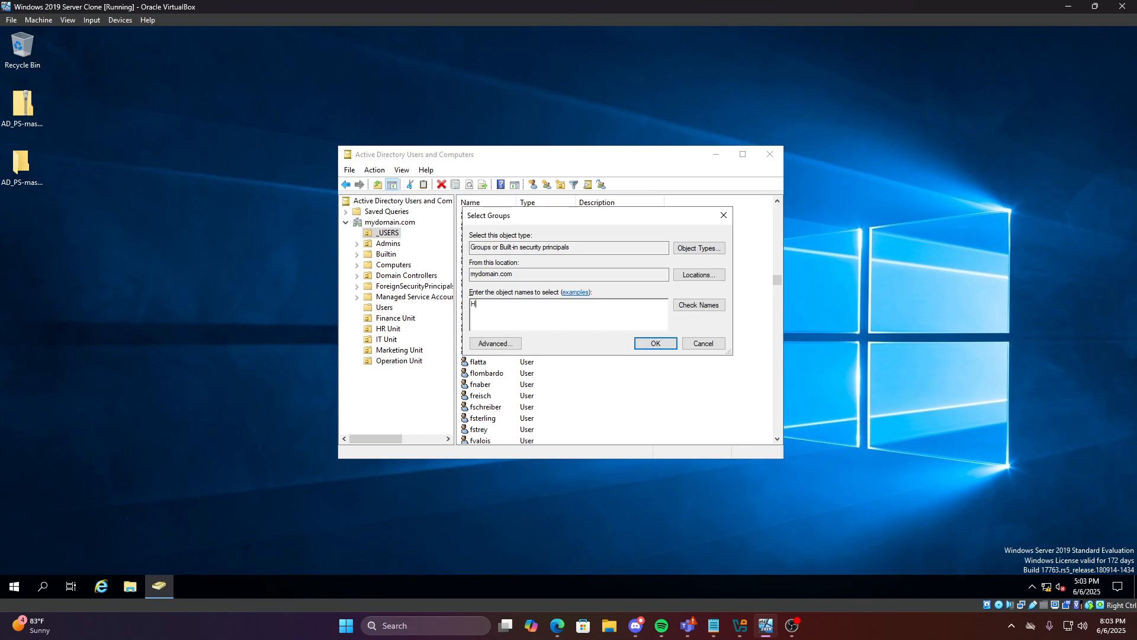
pyautogui.write('R Manager')
pyautogui.click(652, 342)
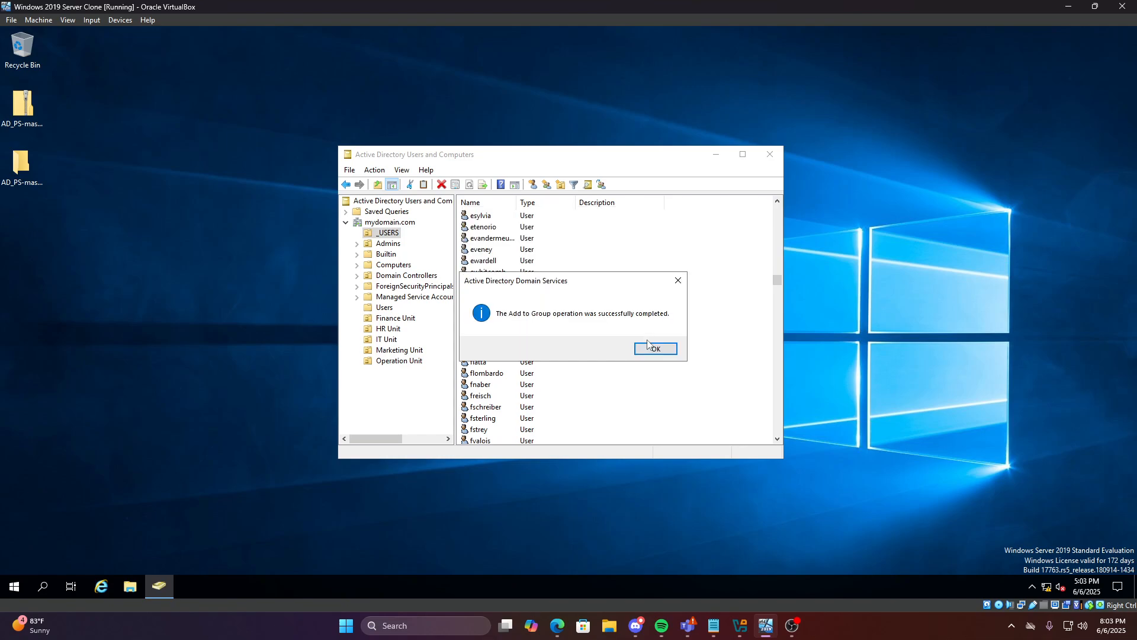
pyautogui.click(655, 349)
# Add a g-name user to the HR Employee group
pyautogui.rightClick(500, 329)
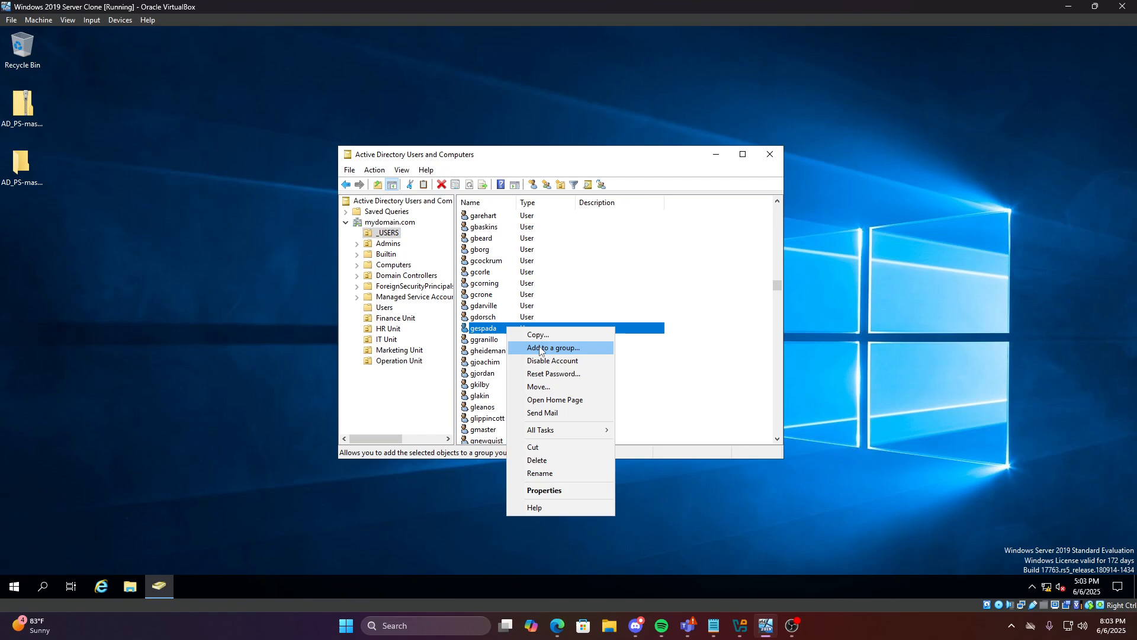
pyautogui.click(521, 346)
pyautogui.write('HR')
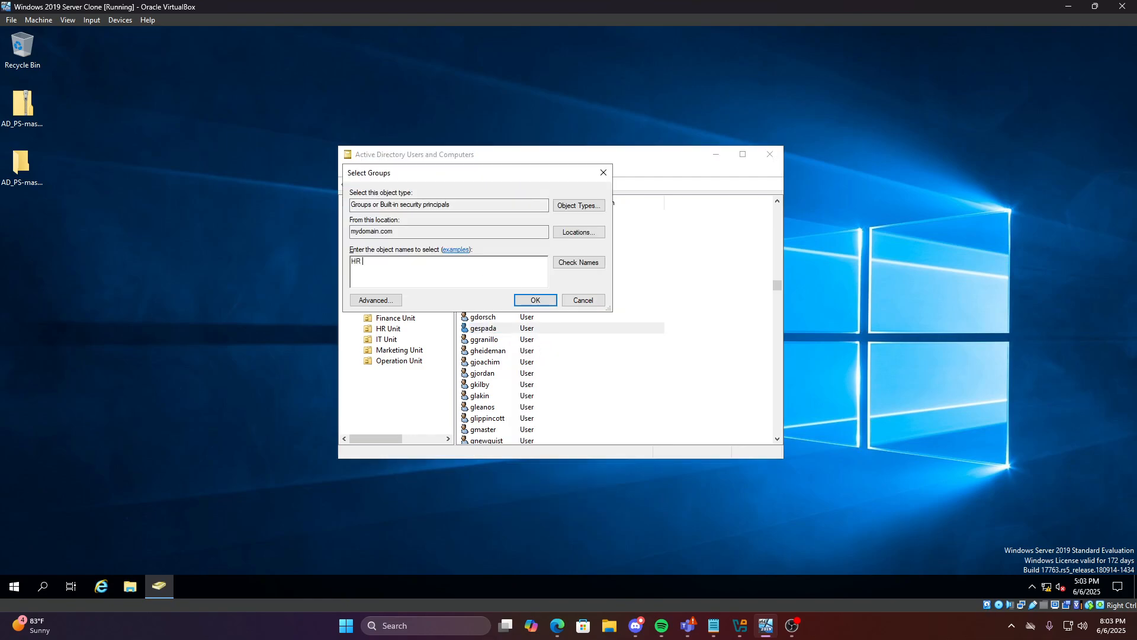
pyautogui.write(' Employee')
pyautogui.press('Return')
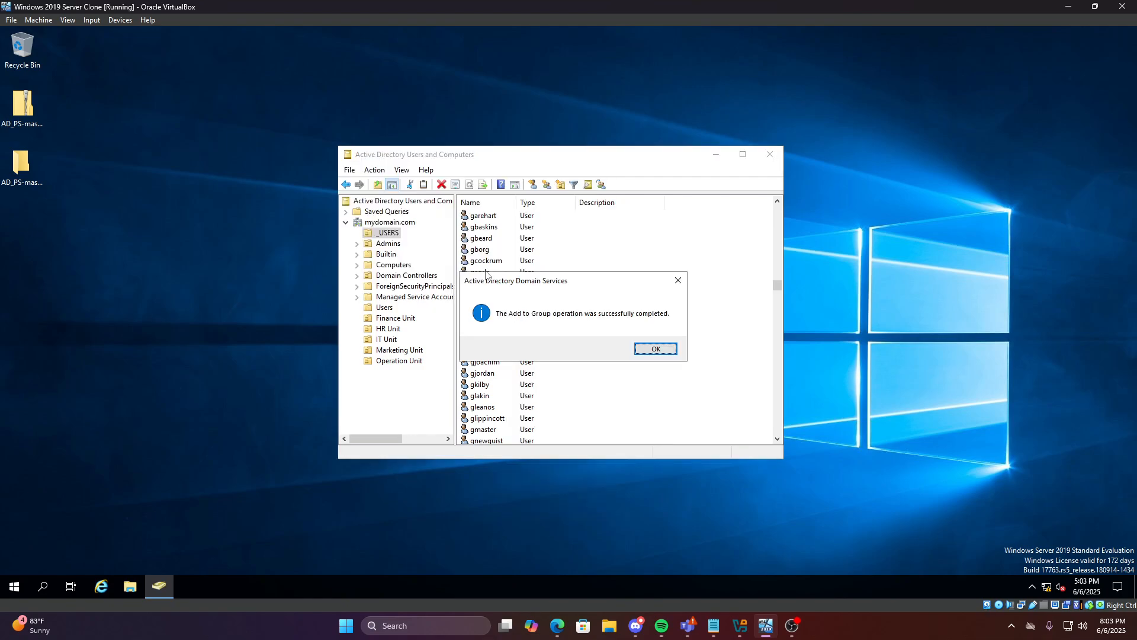
pyautogui.click(652, 349)
# Add an h-name user to the IT Manager group
pyautogui.rightClick(391, 341)
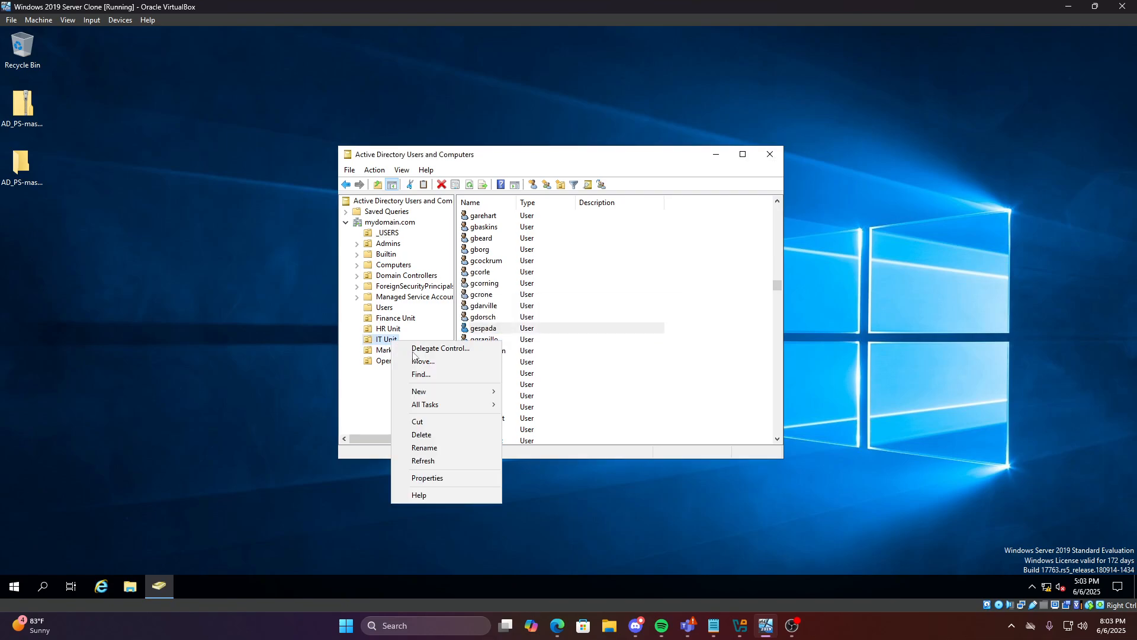
pyautogui.click(661, 352)
pyautogui.scroll(-13, 599, 351)
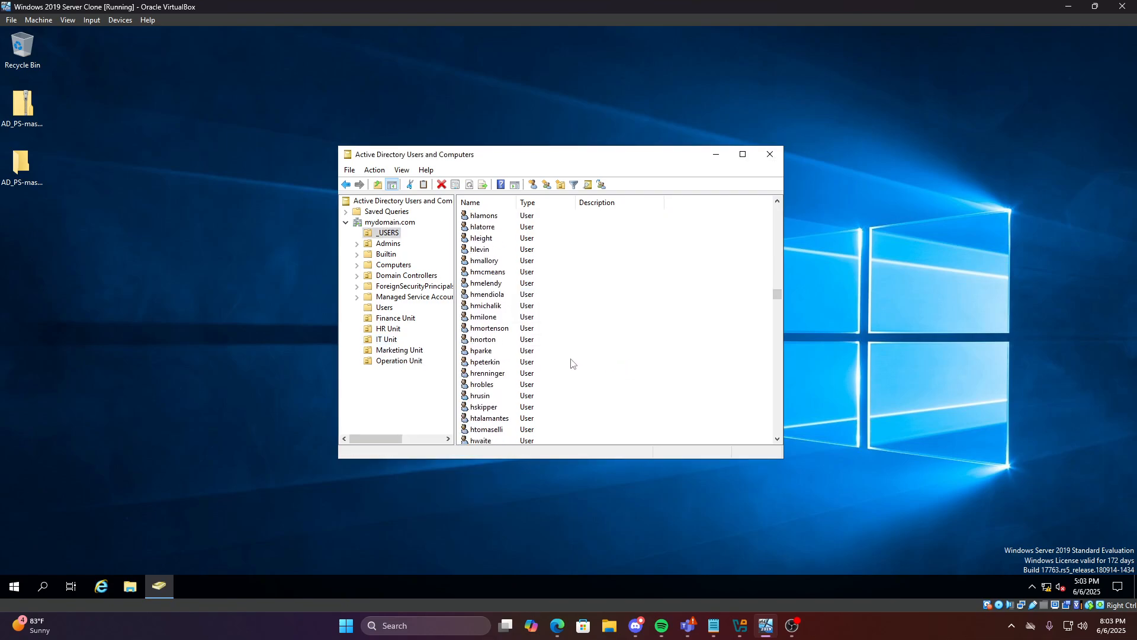
pyautogui.rightClick(570, 360)
pyautogui.click(598, 381)
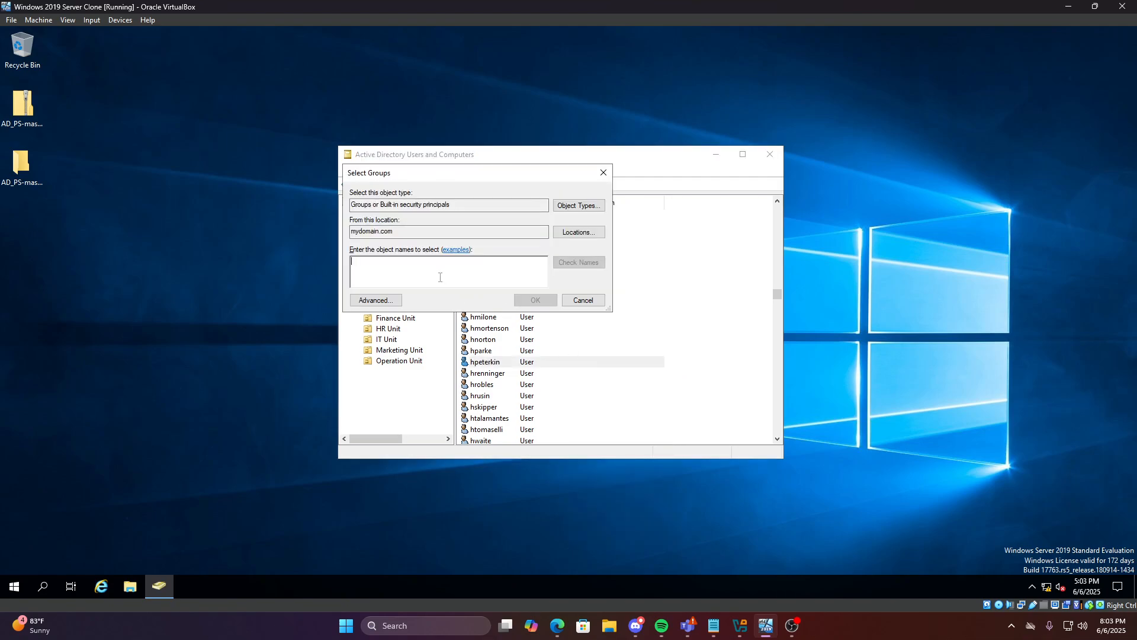
pyautogui.write('IT Manager')
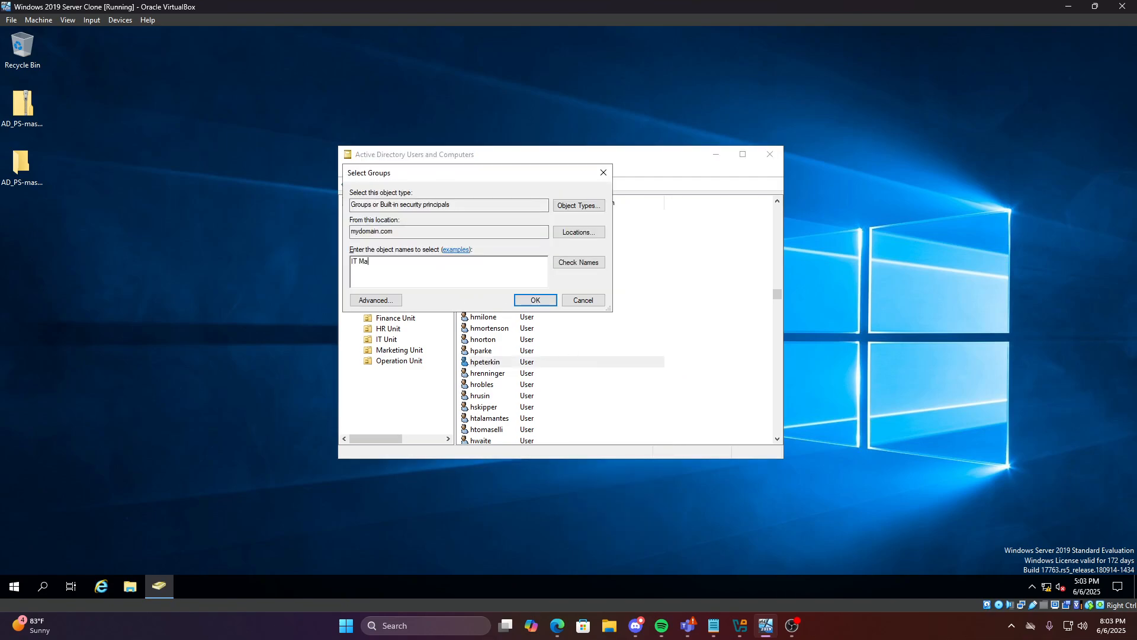
pyautogui.click(535, 301)
pyautogui.click(643, 350)
pyautogui.scroll(-10, 524, 378)
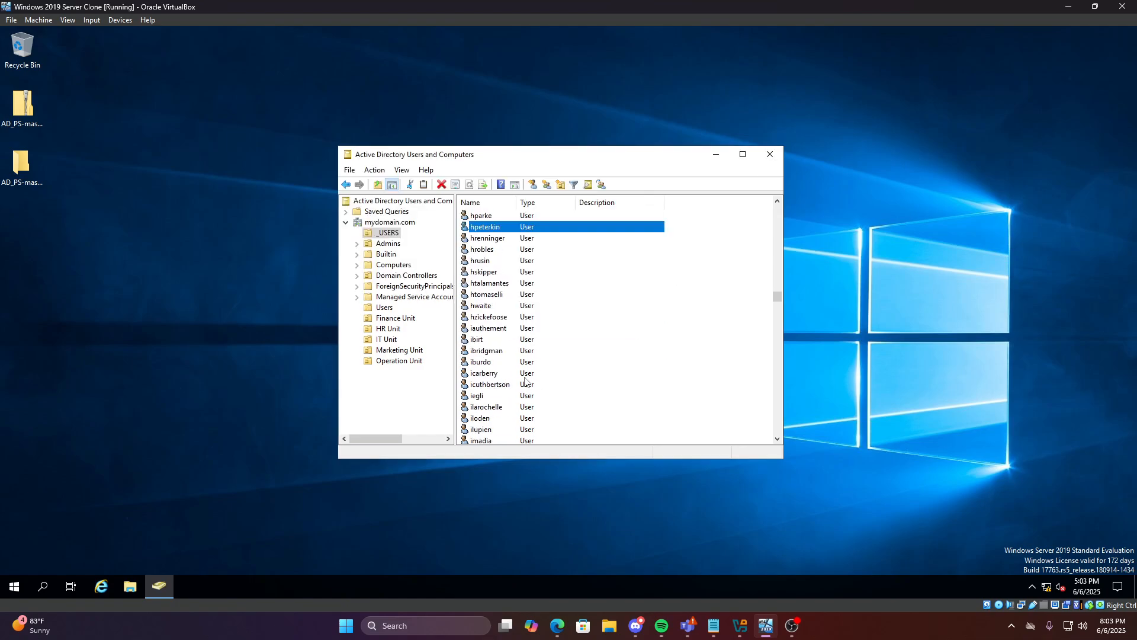
# Add a j-name user to the IT Employee group
pyautogui.rightClick(524, 373)
pyautogui.click(539, 396)
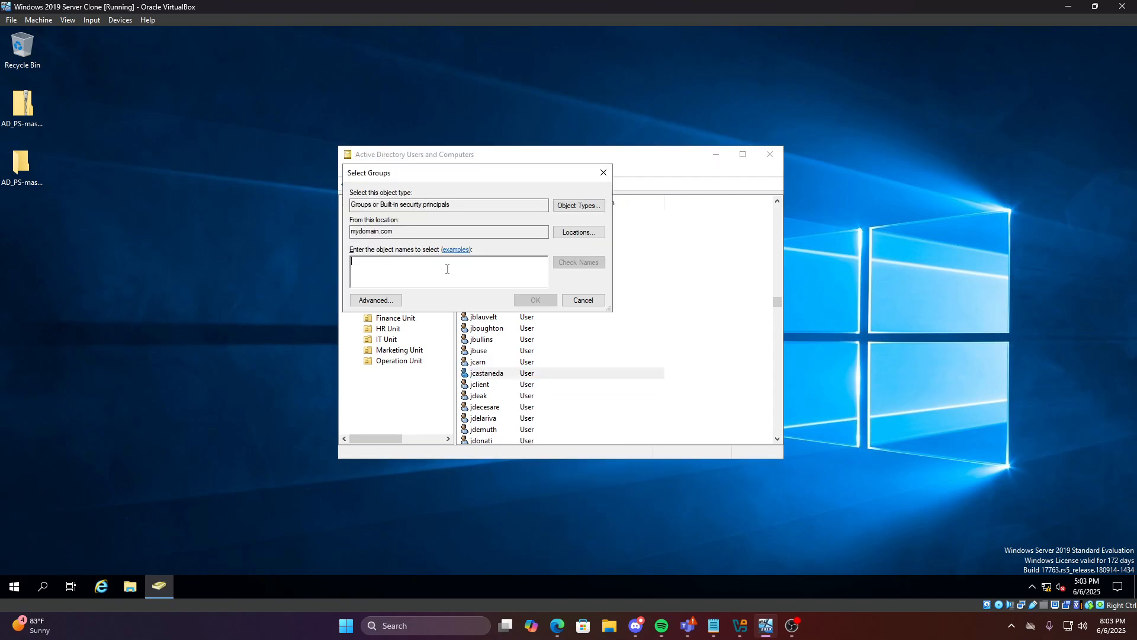
pyautogui.write('IT Em')
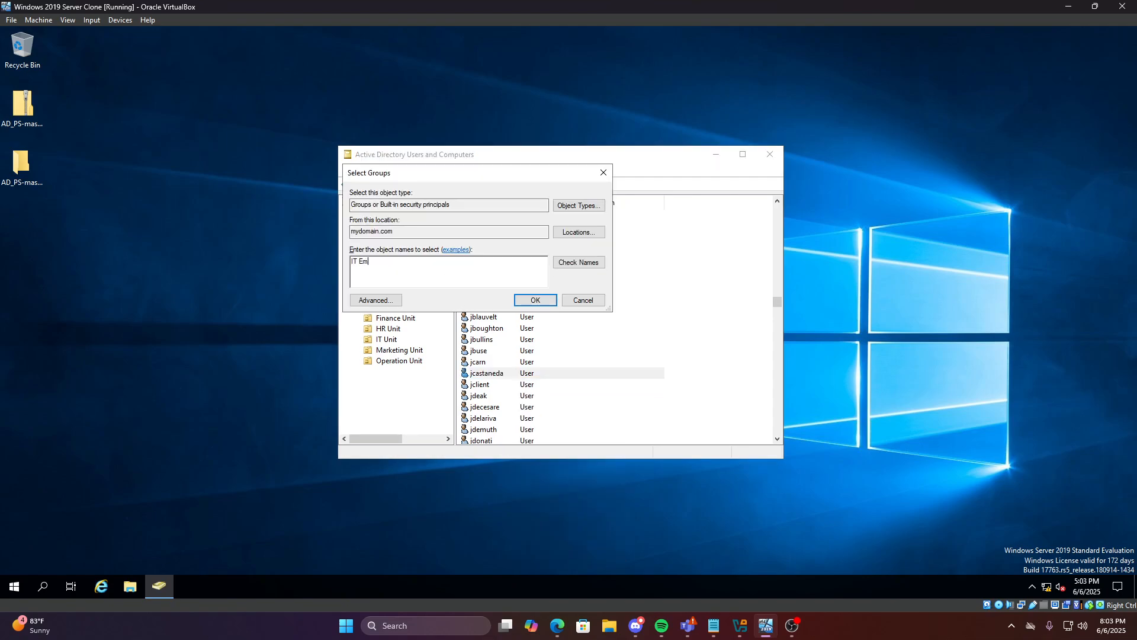
pyautogui.write('ployee')
pyautogui.press('Return')
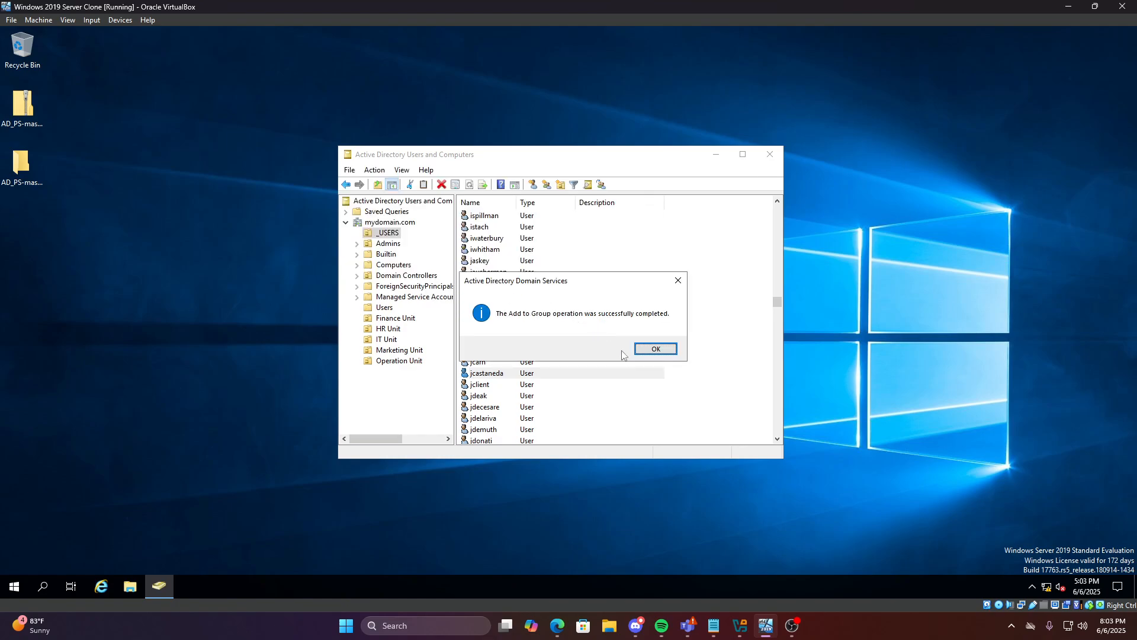
pyautogui.click(645, 350)
# Add another j-name user to the Marketing Manager group
pyautogui.click(398, 351)
pyautogui.rightClick(397, 348)
pyautogui.click(516, 374)
pyautogui.scroll(-6, 563, 400)
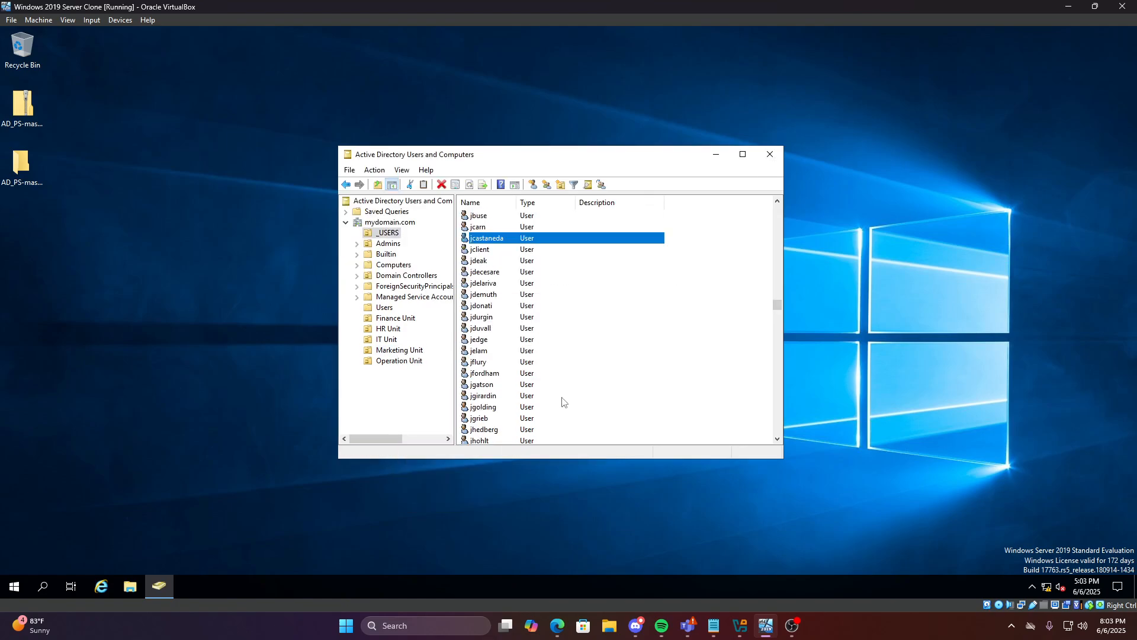
pyautogui.rightClick(495, 375)
pyautogui.click(538, 397)
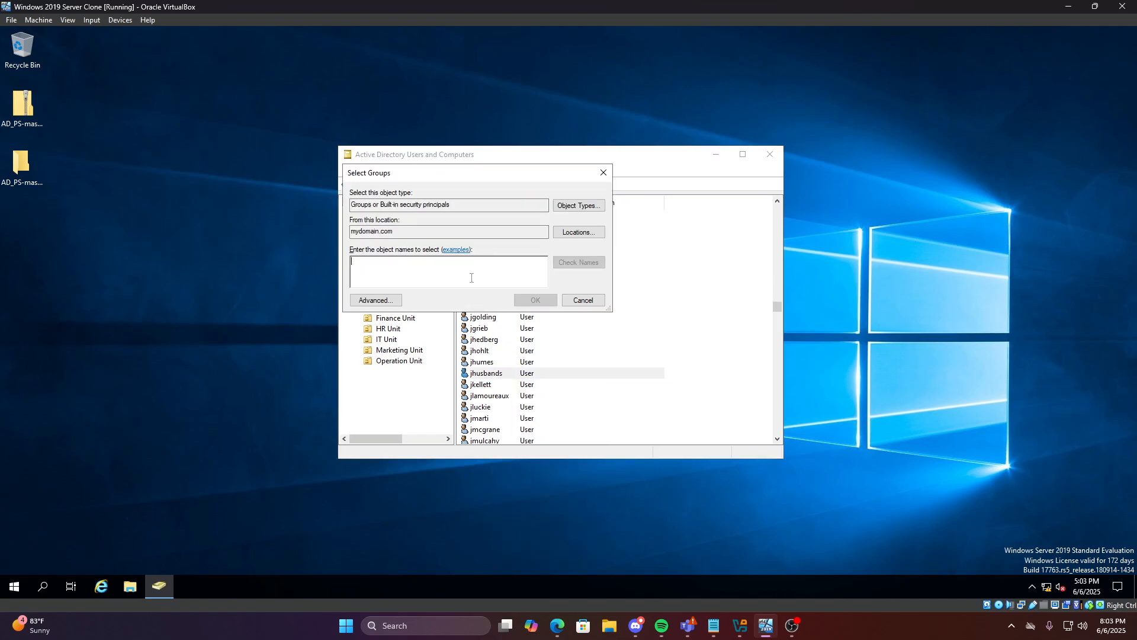
pyautogui.write('Marketing')
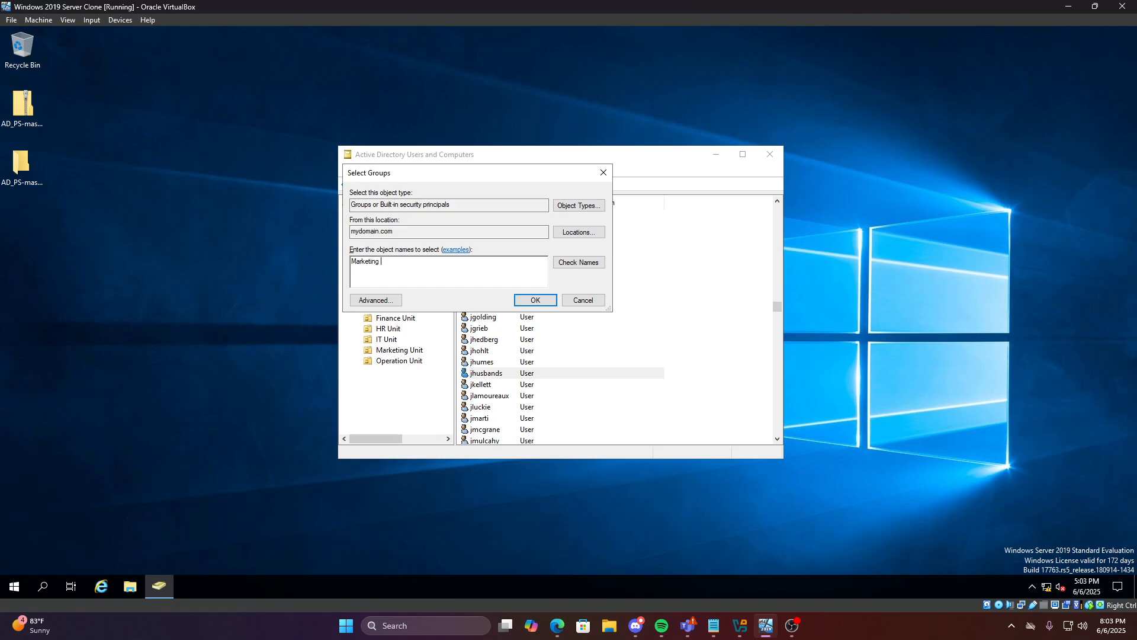
pyautogui.write(' Manager')
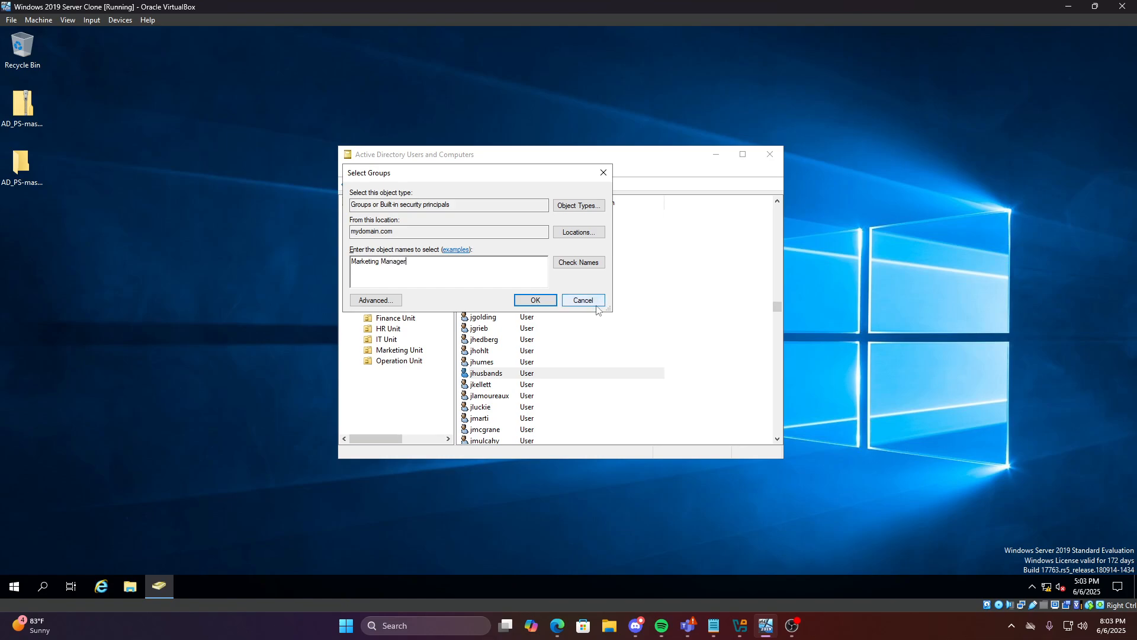
pyautogui.click(535, 300)
pyautogui.press('Return')
pyautogui.scroll(-10, 573, 384)
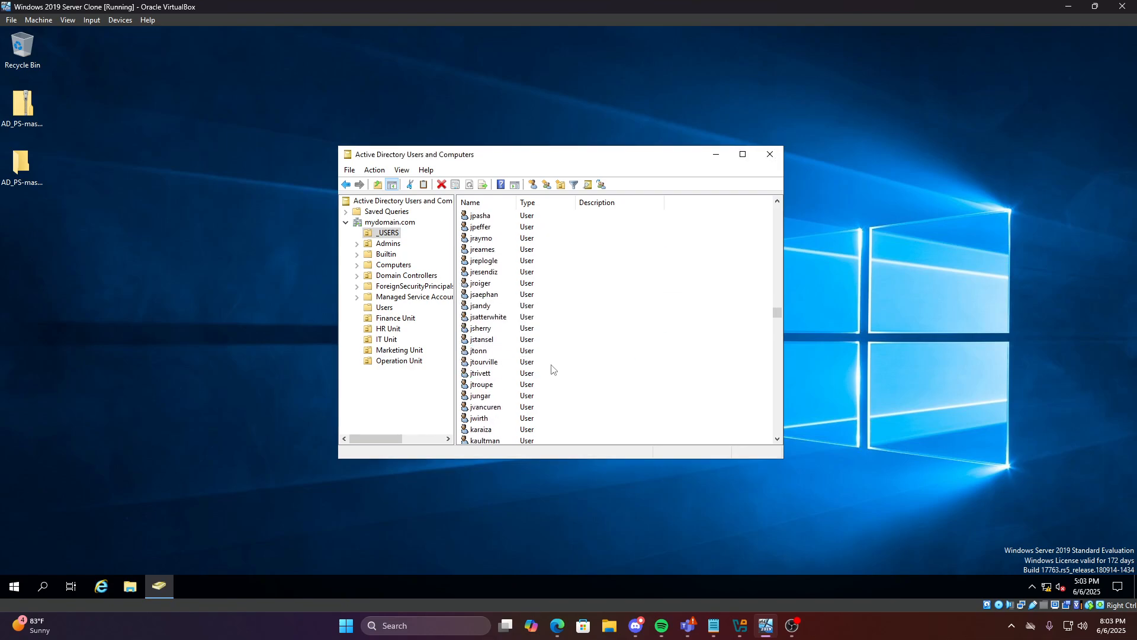
# Add the next user account to the Marketing Employee group
pyautogui.rightClick(499, 342)
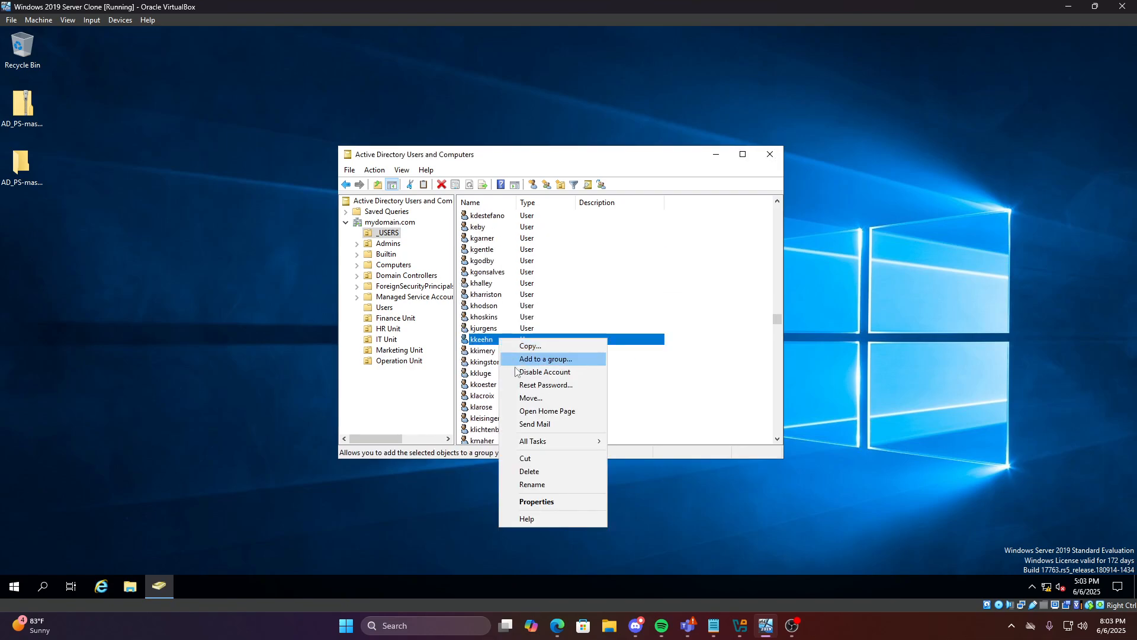
pyautogui.click(513, 360)
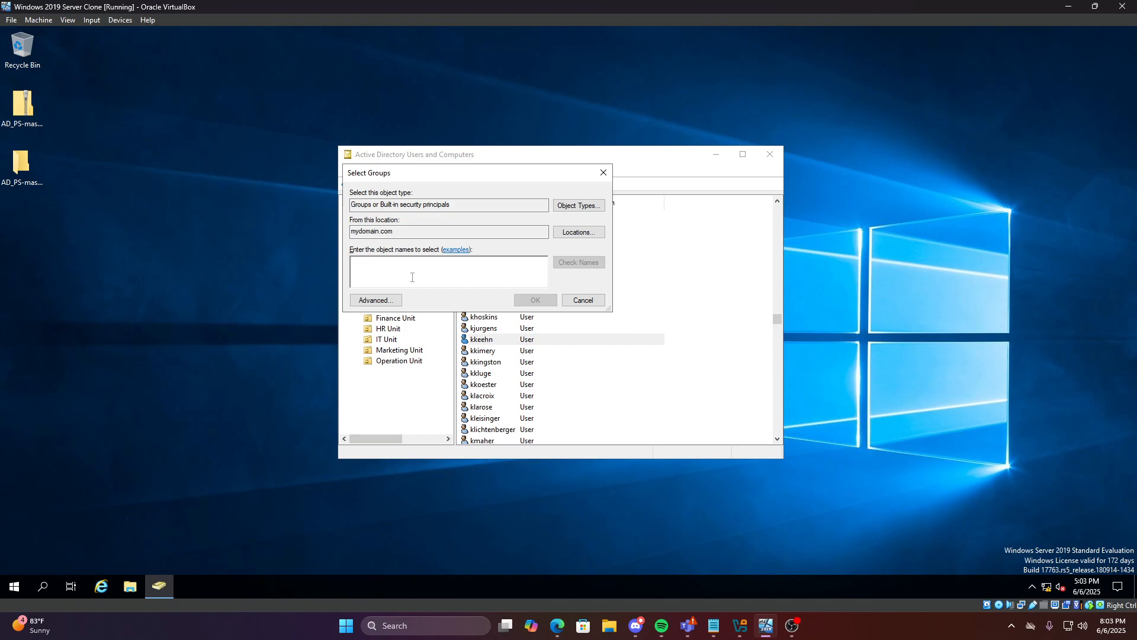
pyautogui.write('Marketing Employee')
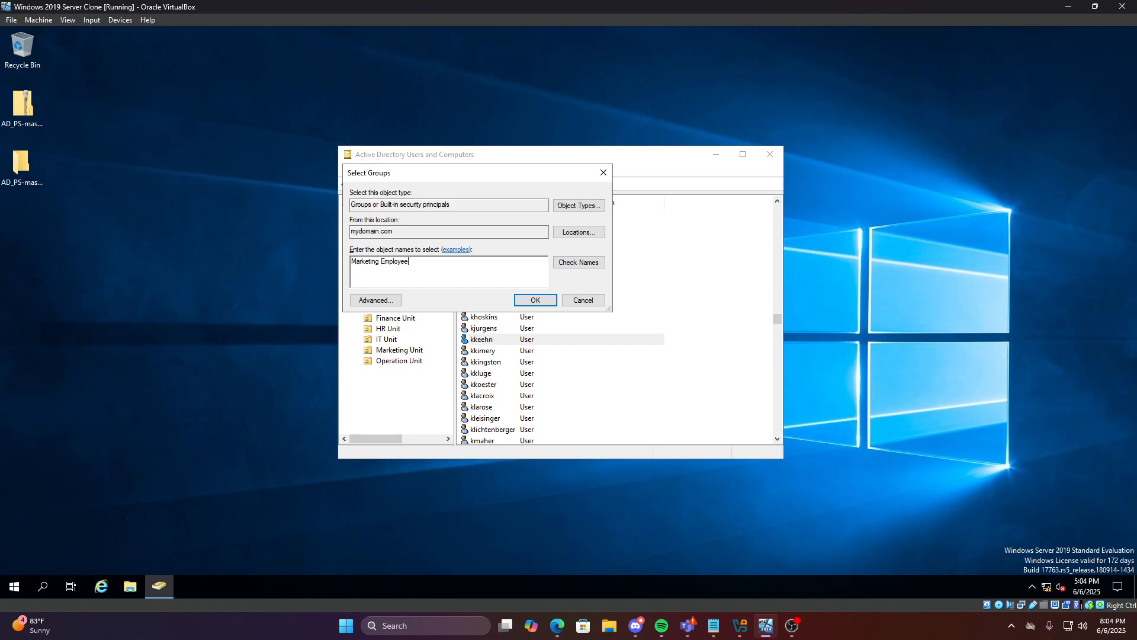
pyautogui.press('Return')
pyautogui.click(639, 353)
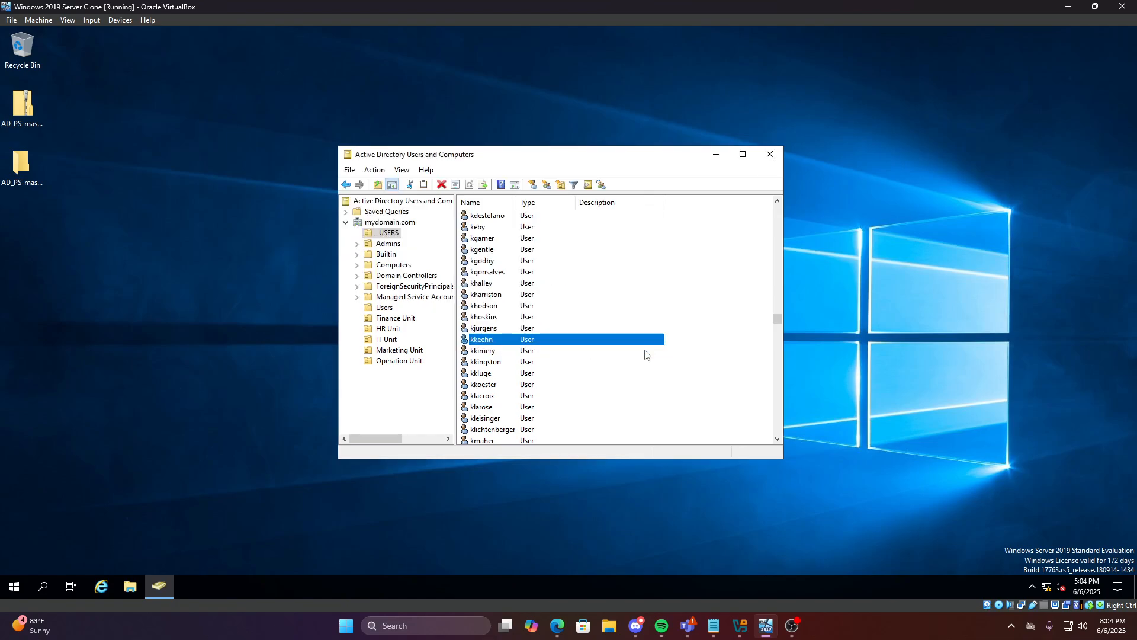
pyautogui.scroll(-5, 546, 386)
pyautogui.scroll(-5, 546, 386)
# Try adding a user to Operation Manager; the group name isn't found
pyautogui.rightClick(513, 384)
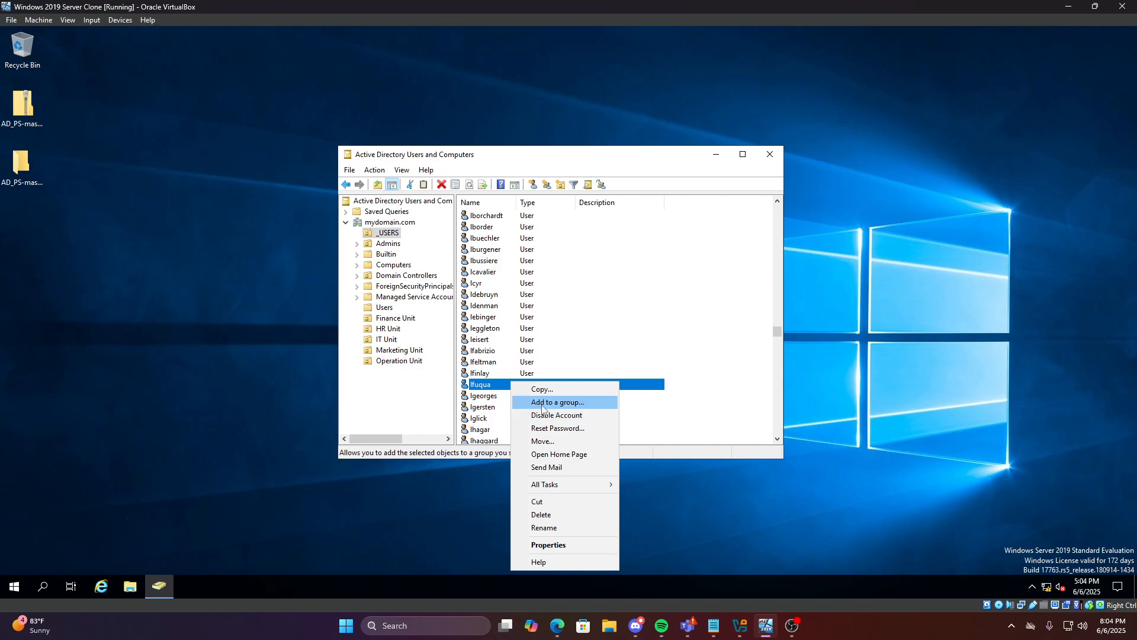
pyautogui.click(542, 399)
pyautogui.write('Opeartion Manager')
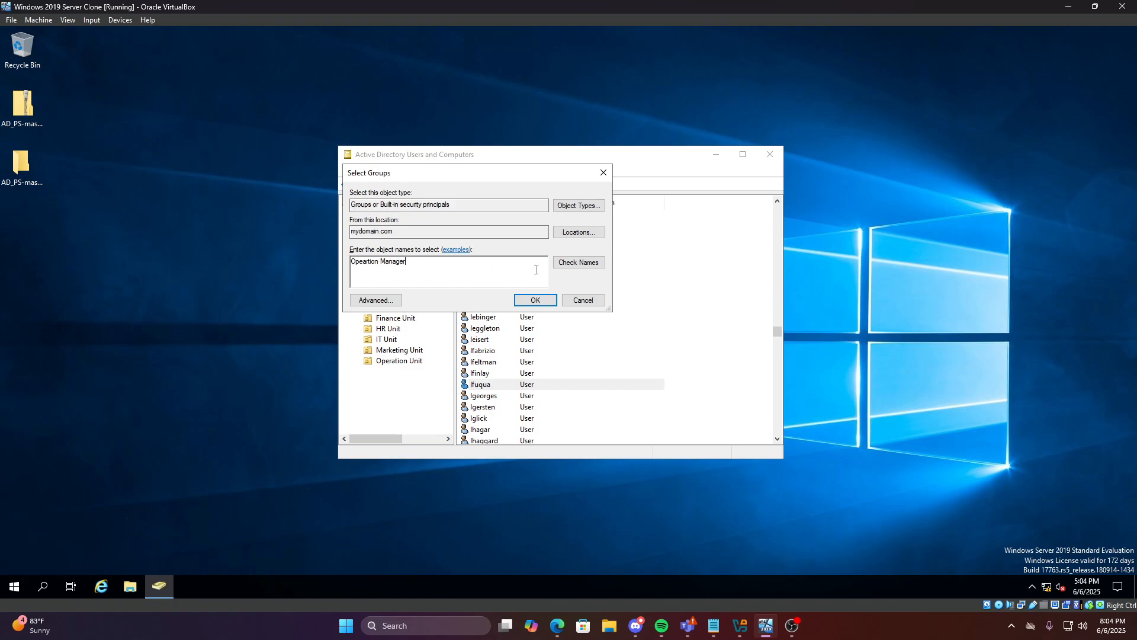
pyautogui.click(535, 300)
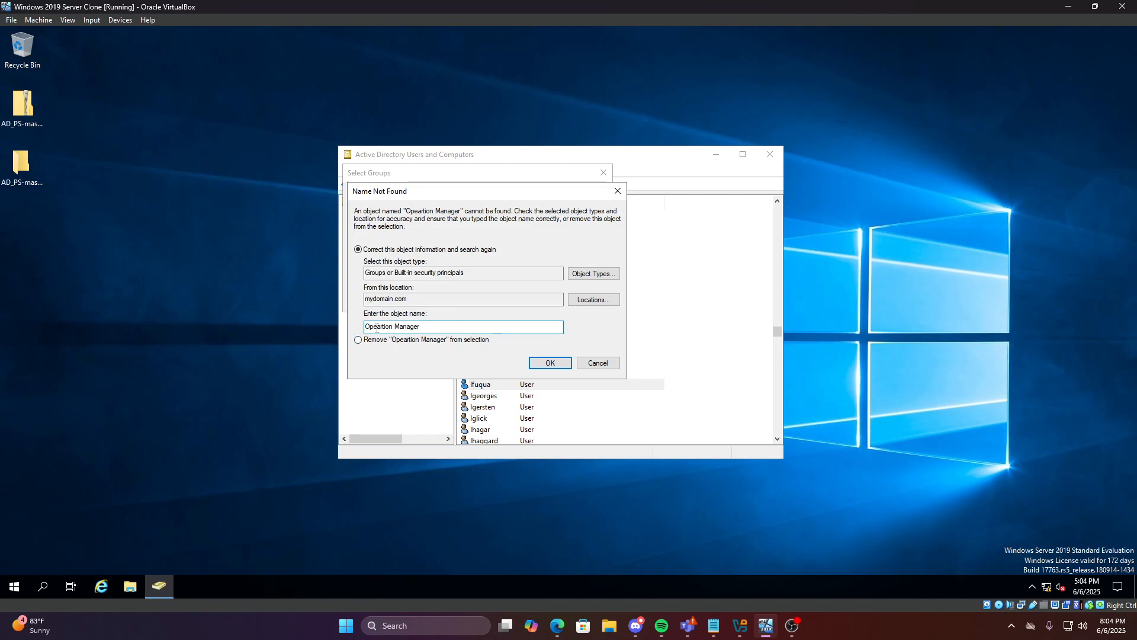
pyautogui.click(583, 363)
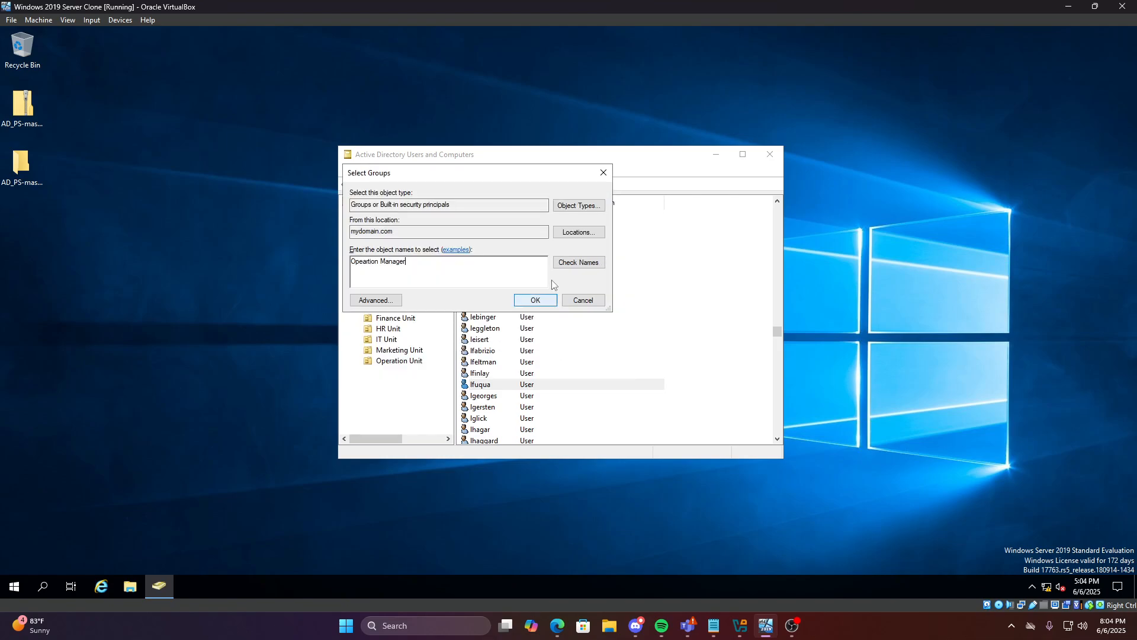
# Correct the misspelled group name, resolve it to Operation Manager, and confirm the membership
pyautogui.doubleClick(395, 270)
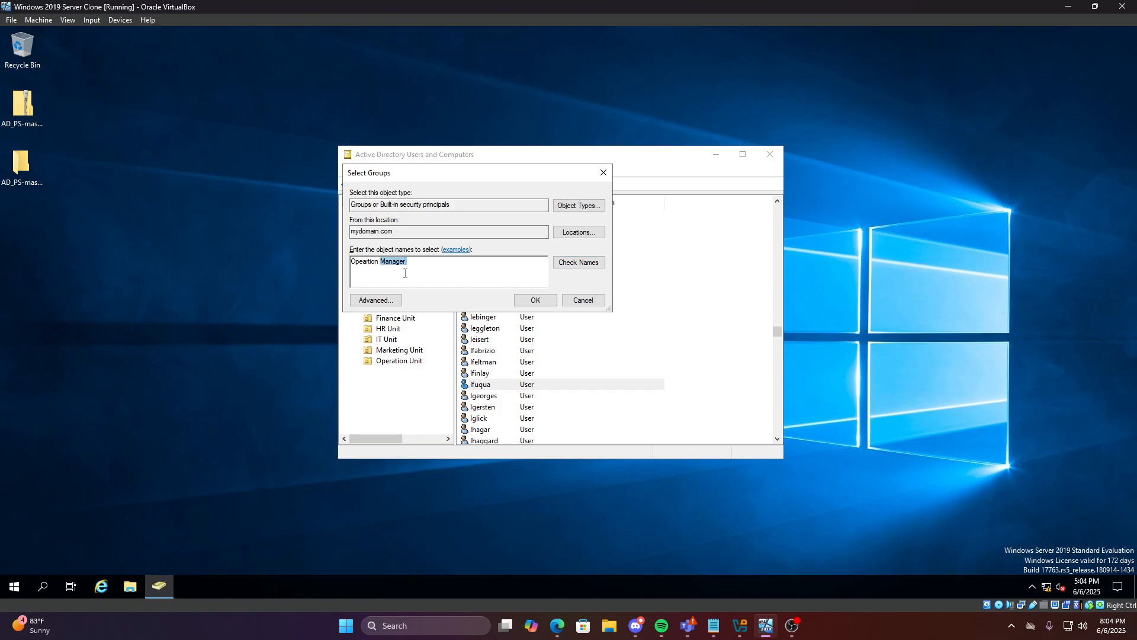
pyautogui.press('BackSpace')
pyautogui.click(579, 263)
pyautogui.click(581, 363)
pyautogui.doubleClick(381, 269)
pyautogui.write('Ope')
pyautogui.click(579, 262)
pyautogui.click(535, 300)
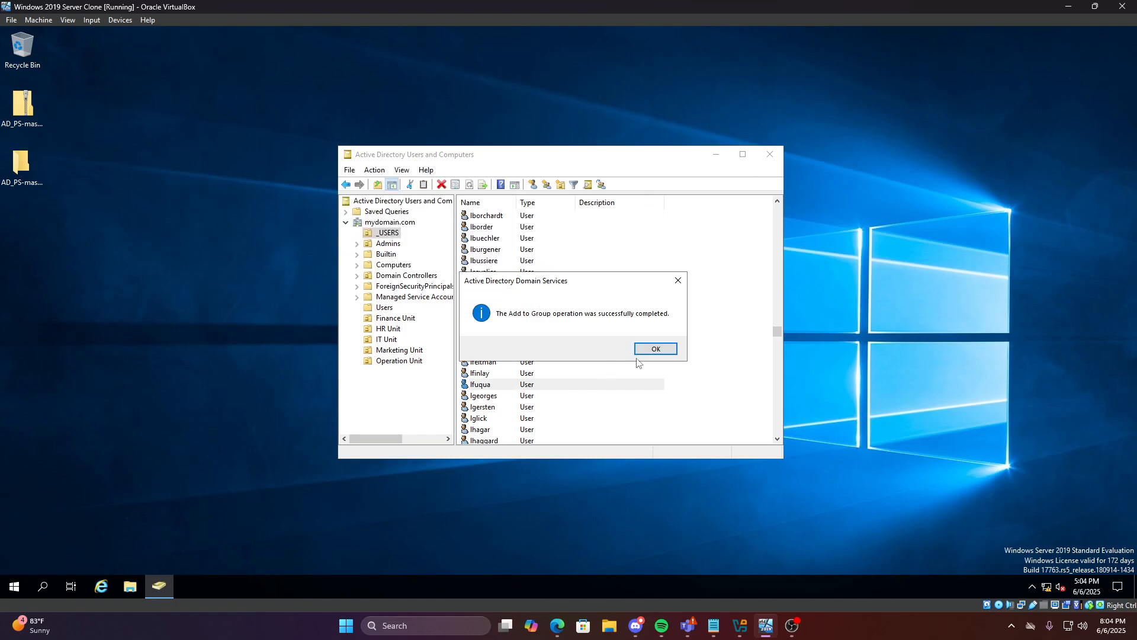
pyautogui.click(654, 350)
# Check the Operation Employee group's current members in its properties
pyautogui.click(395, 362)
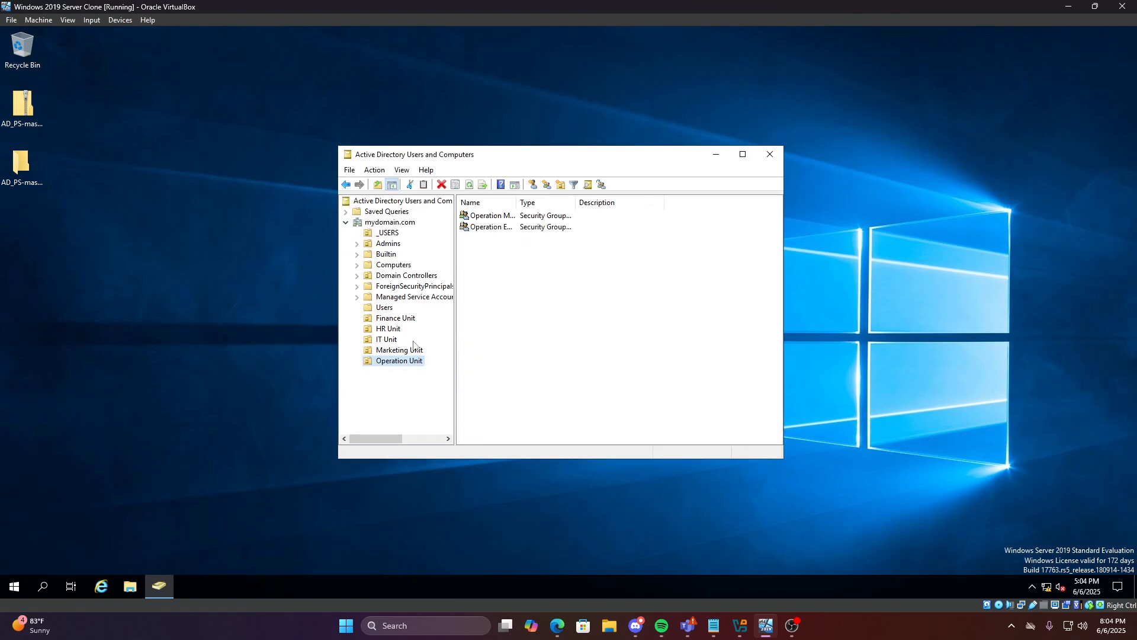
pyautogui.click(495, 230)
pyautogui.doubleClick(495, 229)
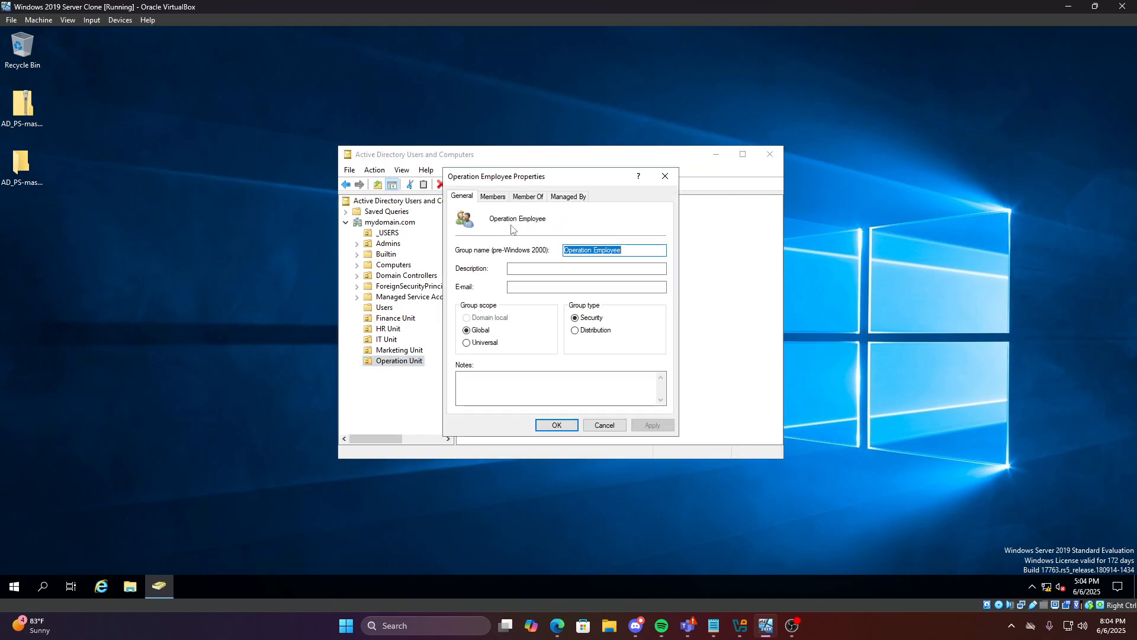
pyautogui.click(504, 197)
pyautogui.click(666, 177)
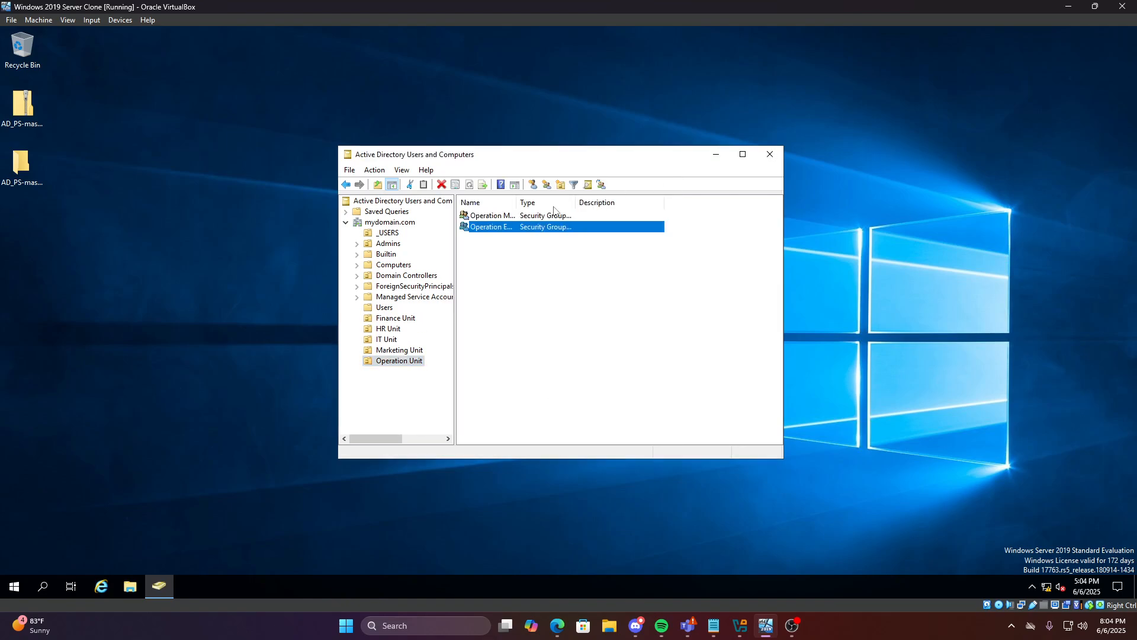
# Add a _USERS account to the Operation Employee group
pyautogui.click(388, 233)
pyautogui.moveTo(778, 215); pyautogui.dragTo(740, 378)
pyautogui.rightClick(518, 338)
pyautogui.click(570, 357)
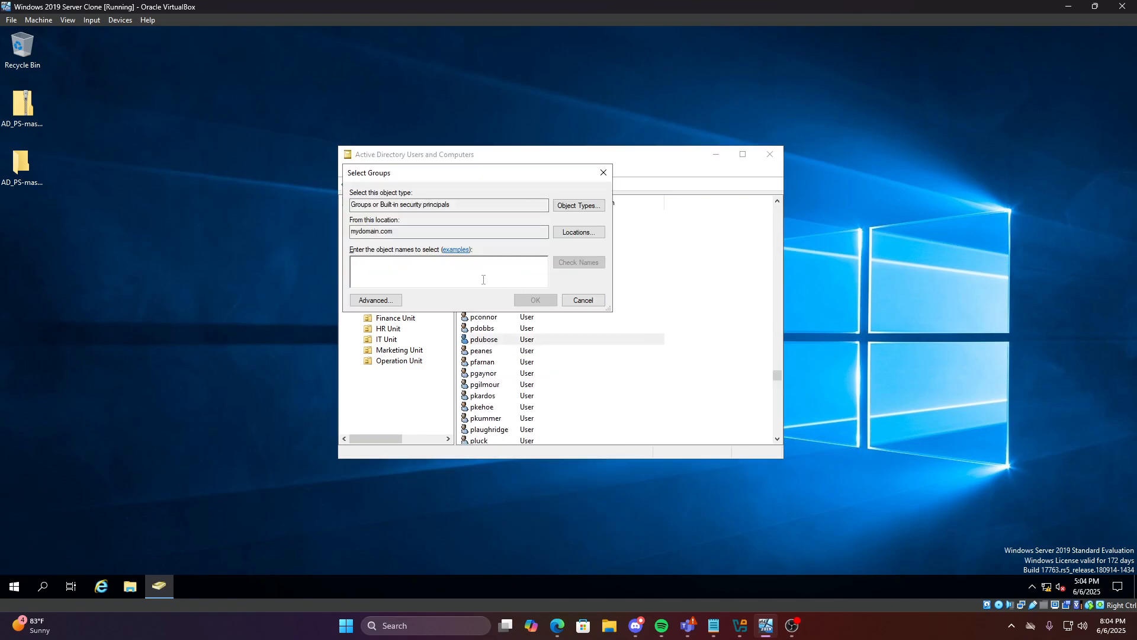
pyautogui.write('Op')
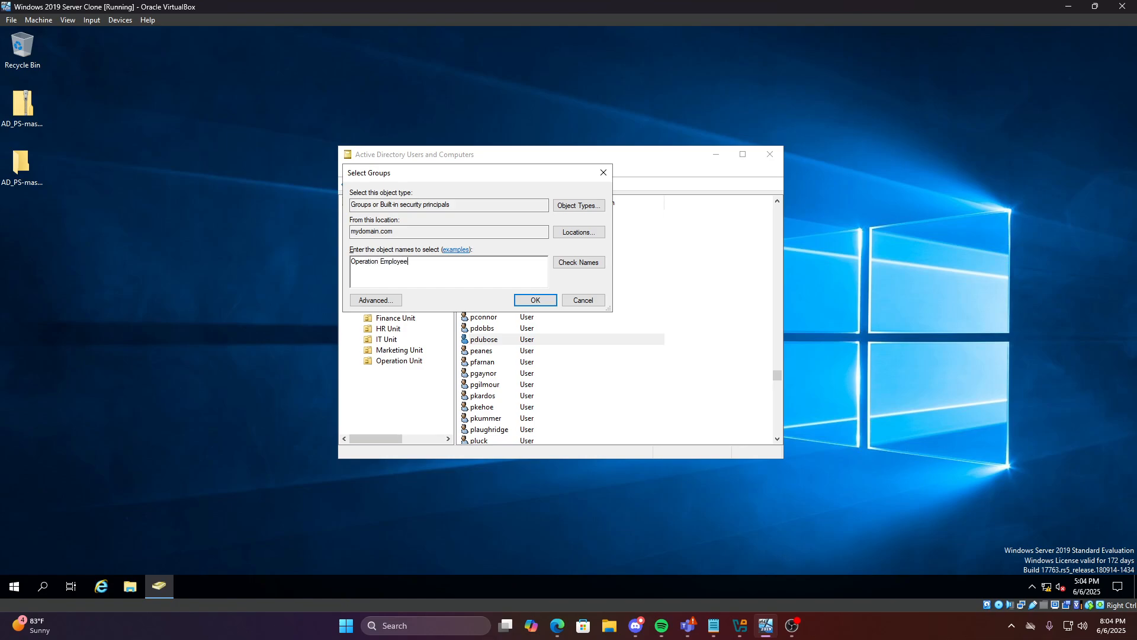
pyautogui.write('eration Employee')
pyautogui.click(551, 299)
pyautogui.press('Return')
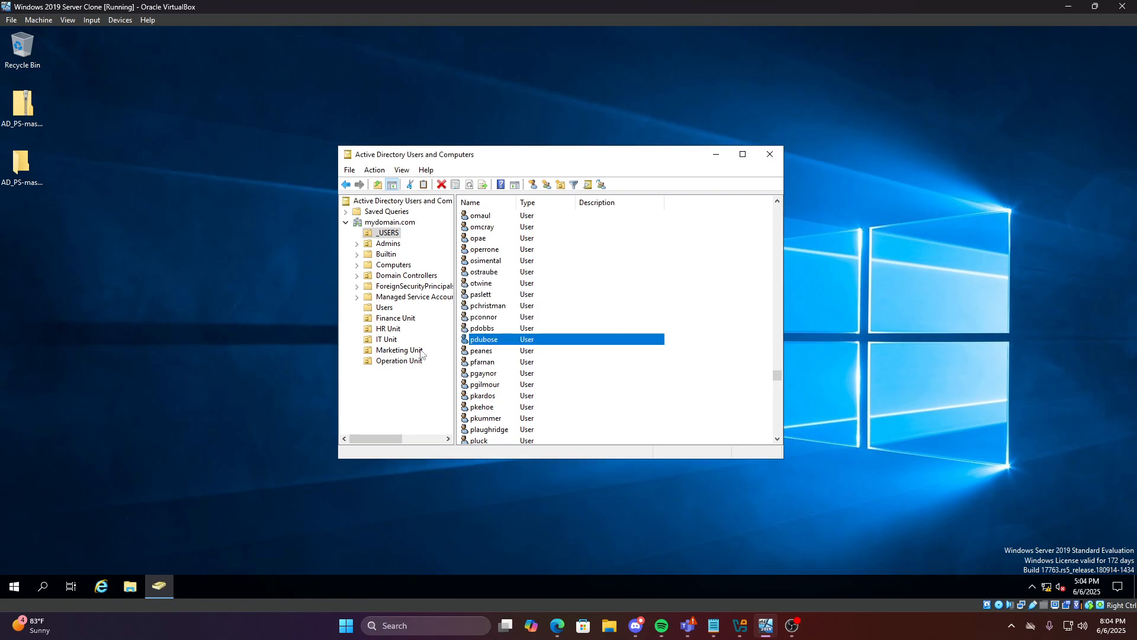
pyautogui.click(391, 318)
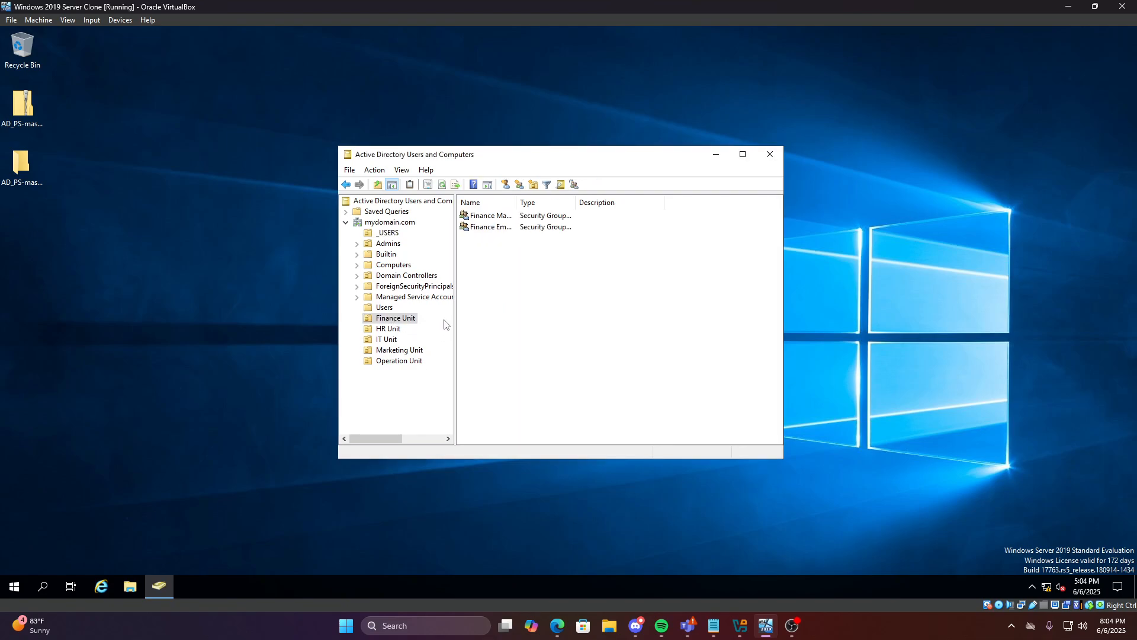
# Review the members of the Finance Manager and Finance Employee groups
pyautogui.click(499, 217)
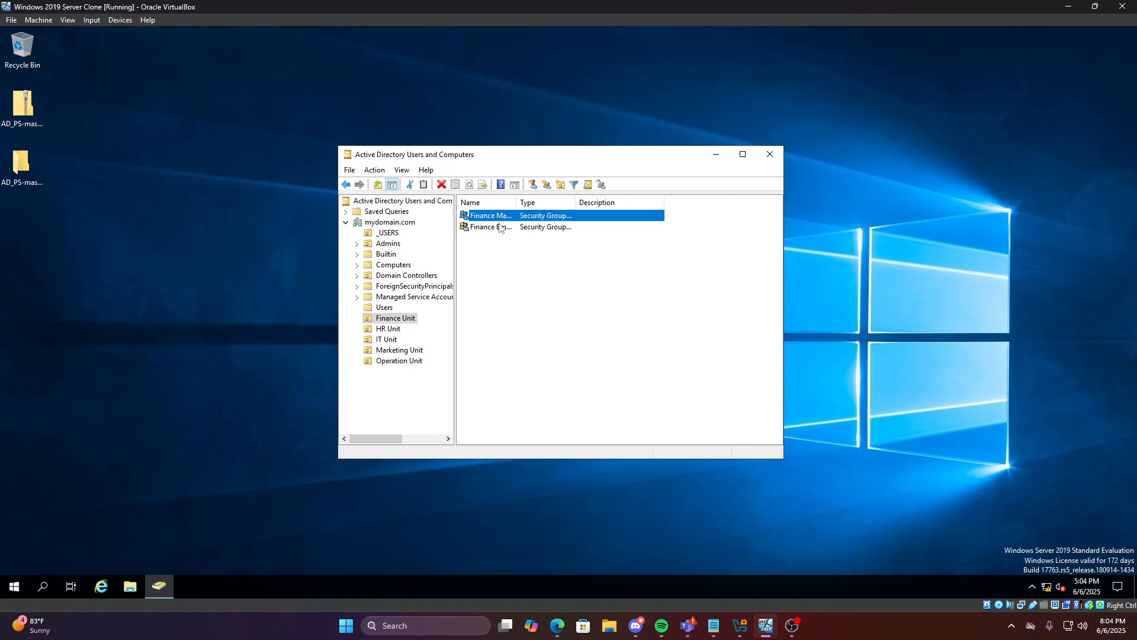
pyautogui.click(496, 231)
pyautogui.click(503, 217)
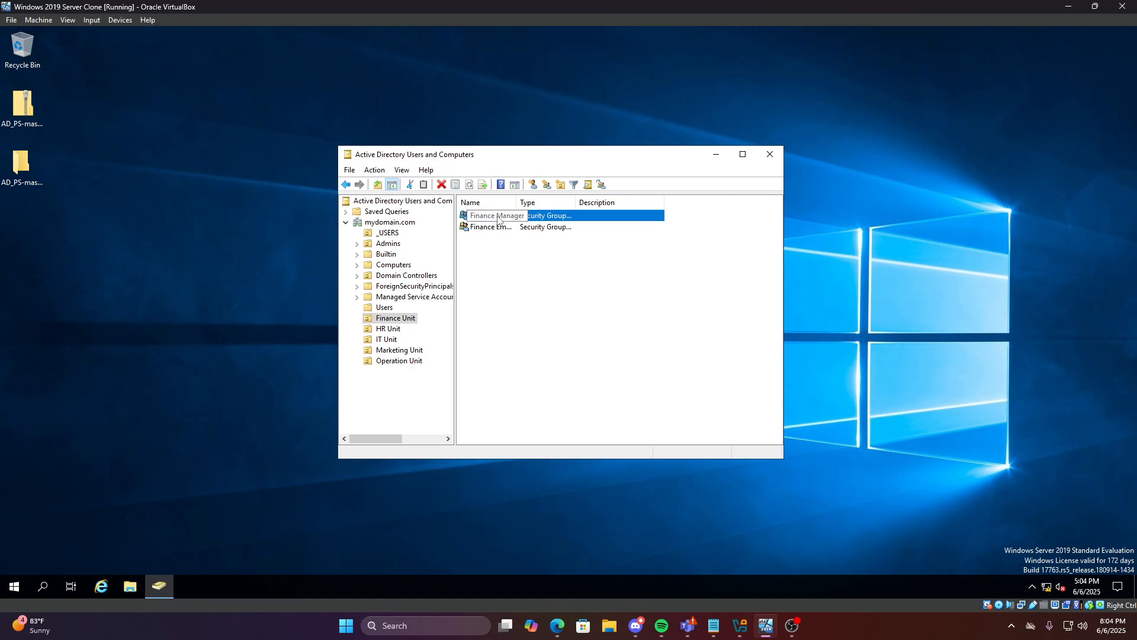
pyautogui.doubleClick(497, 217)
pyautogui.click(493, 197)
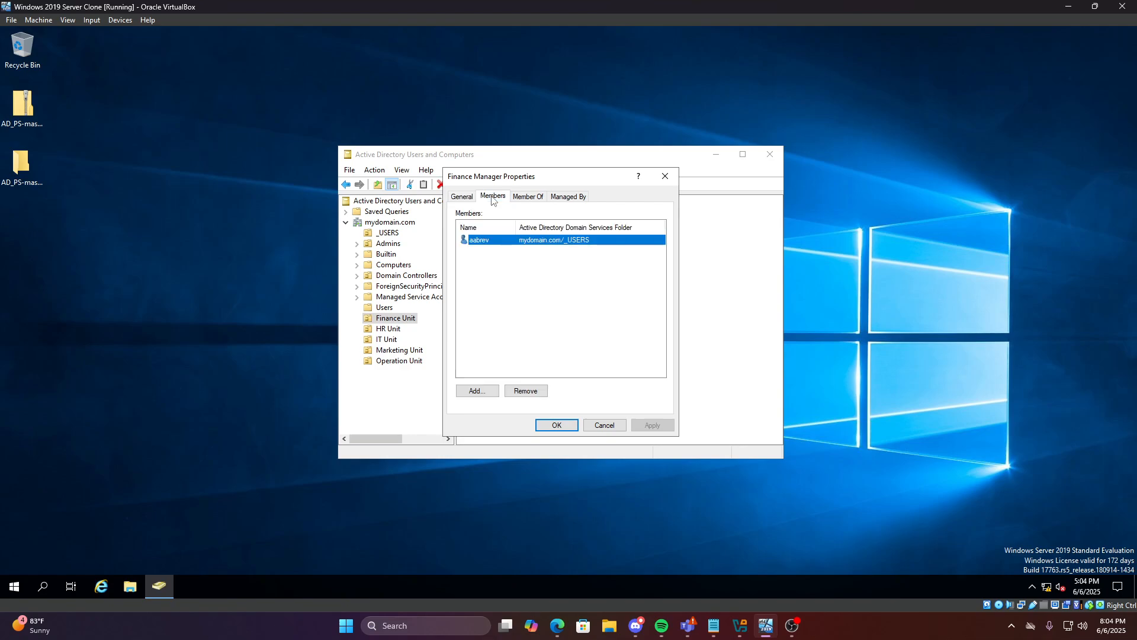
pyautogui.click(661, 176)
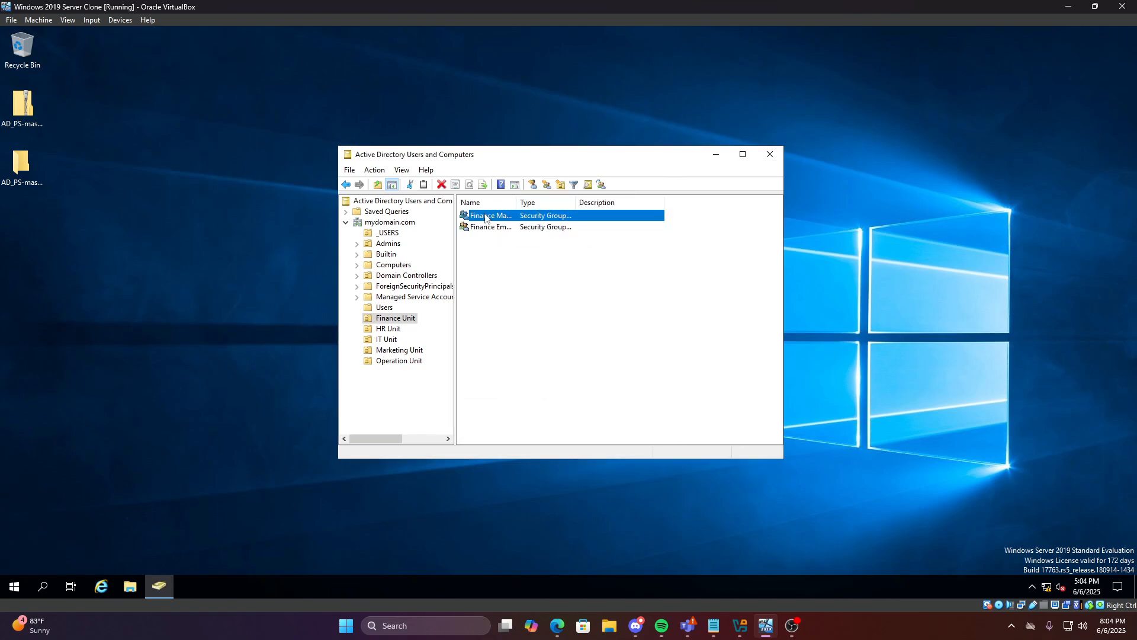
pyautogui.doubleClick(487, 217)
pyautogui.click(487, 196)
pyautogui.click(486, 258)
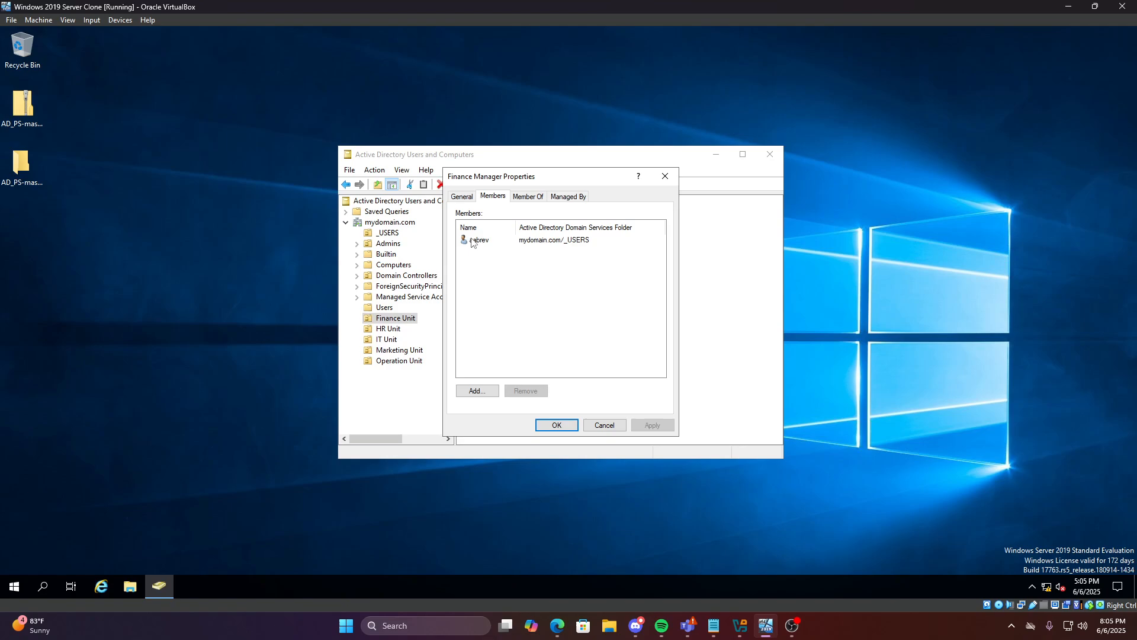
pyautogui.click(666, 176)
pyautogui.doubleClick(500, 229)
pyautogui.click(493, 198)
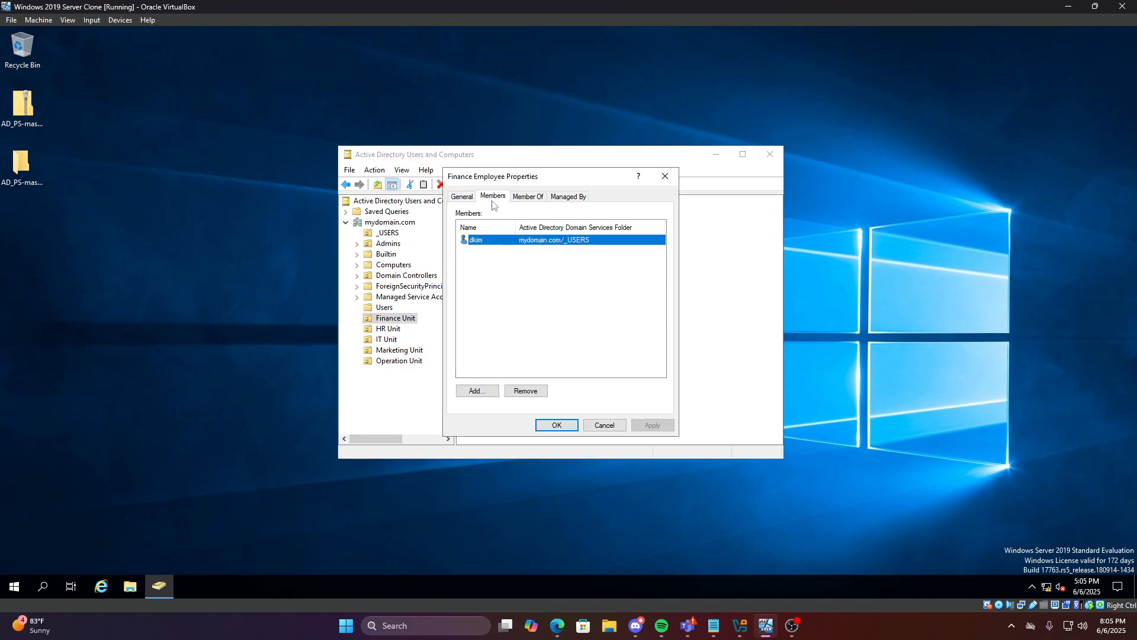
pyautogui.click(529, 256)
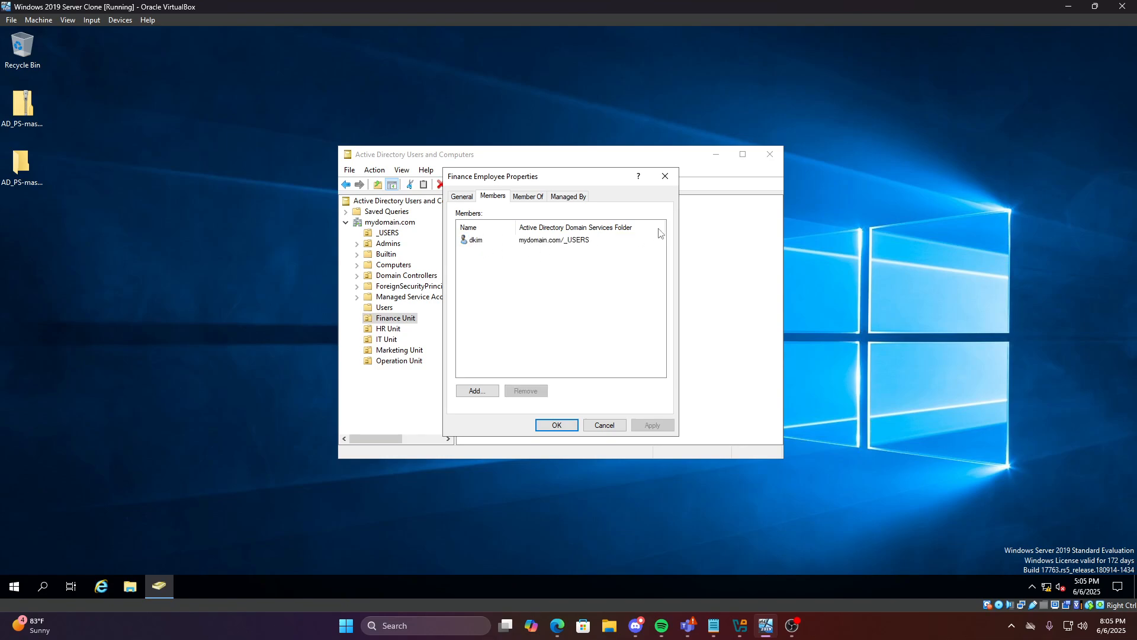
pyautogui.click(666, 176)
# Check the members of the HR Employee and IT Manager groups
pyautogui.click(413, 328)
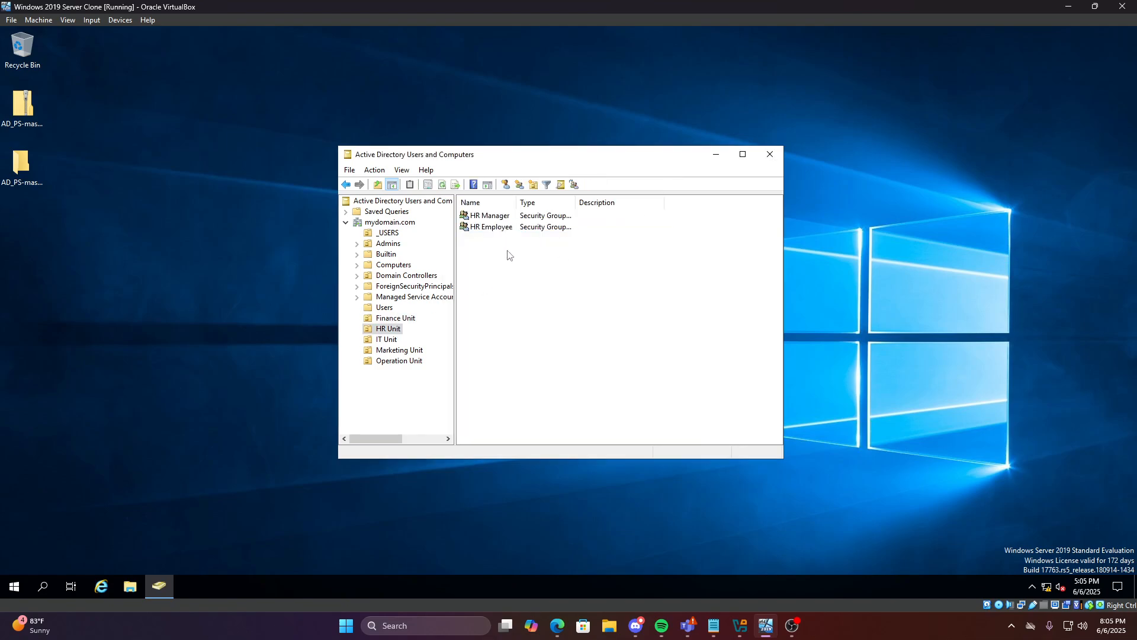
pyautogui.doubleClick(513, 228)
pyautogui.click(493, 196)
pyautogui.click(665, 176)
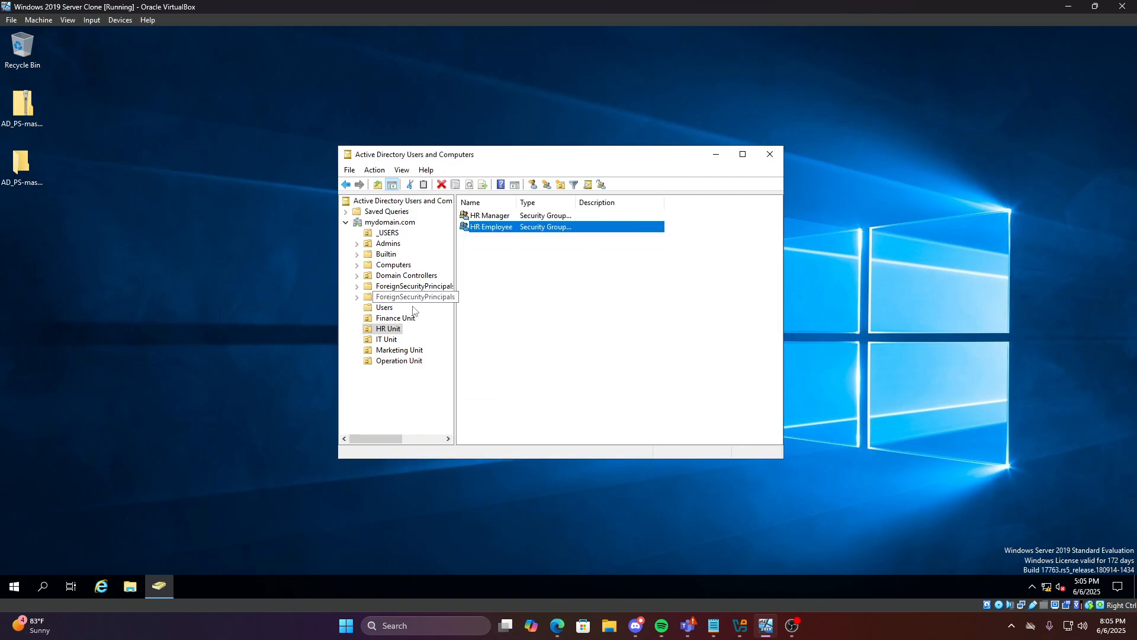
pyautogui.click(386, 339)
pyautogui.doubleClick(497, 218)
pyautogui.click(493, 196)
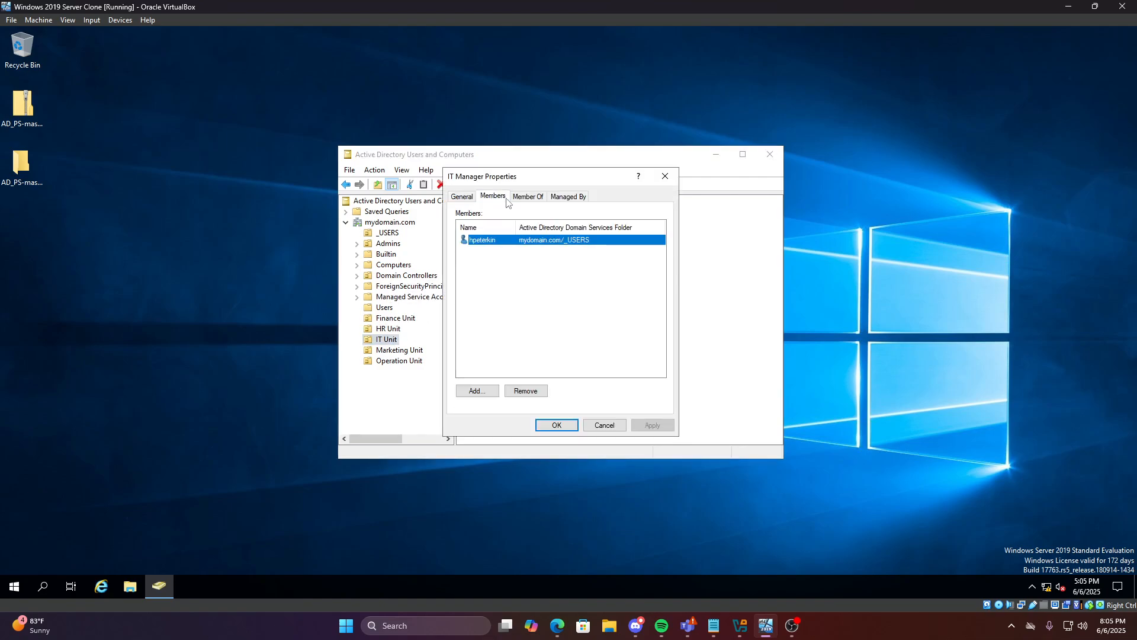
pyautogui.click(665, 176)
# Check the members of the Operation Employee and Marketing Manager groups
pyautogui.click(379, 361)
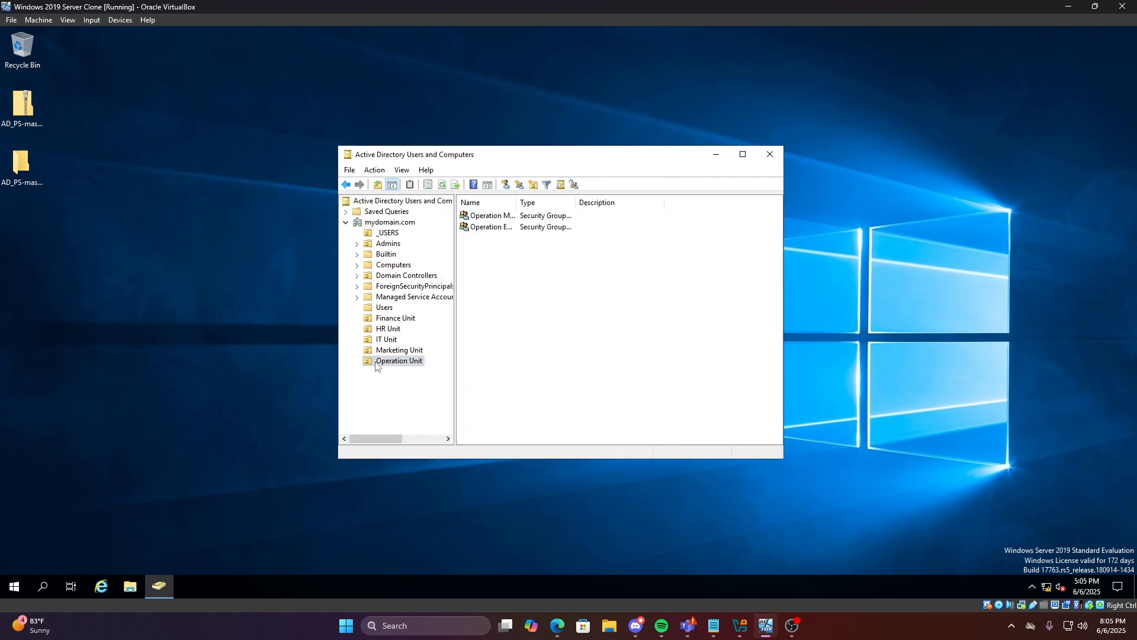
pyautogui.doubleClick(499, 228)
pyautogui.click(493, 196)
pyautogui.click(665, 176)
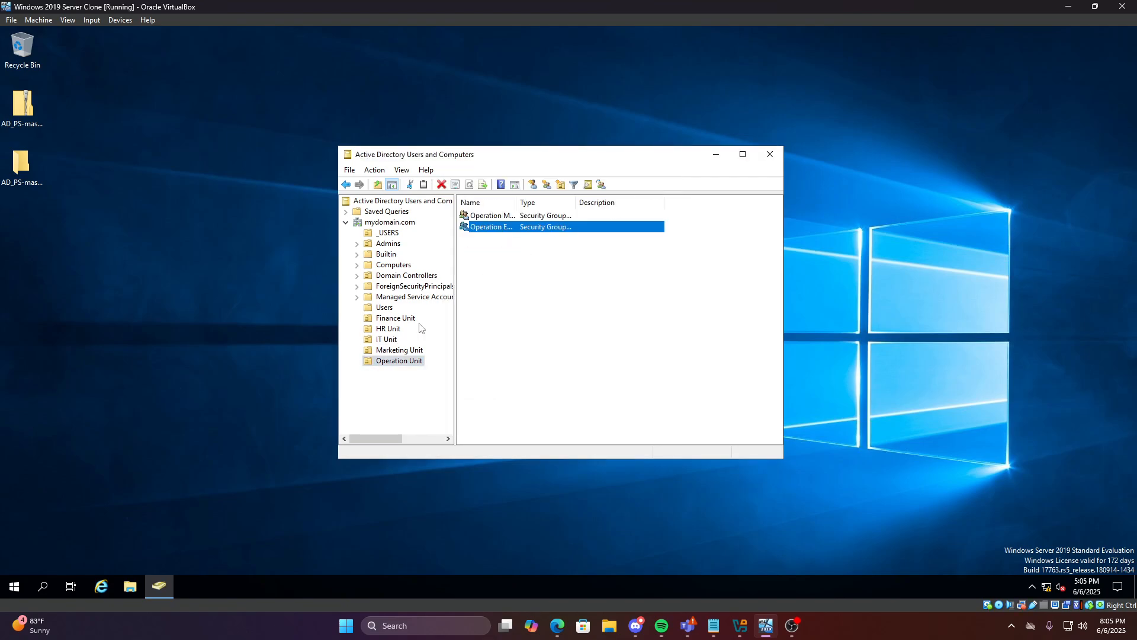
pyautogui.click(400, 350)
pyautogui.click(495, 215)
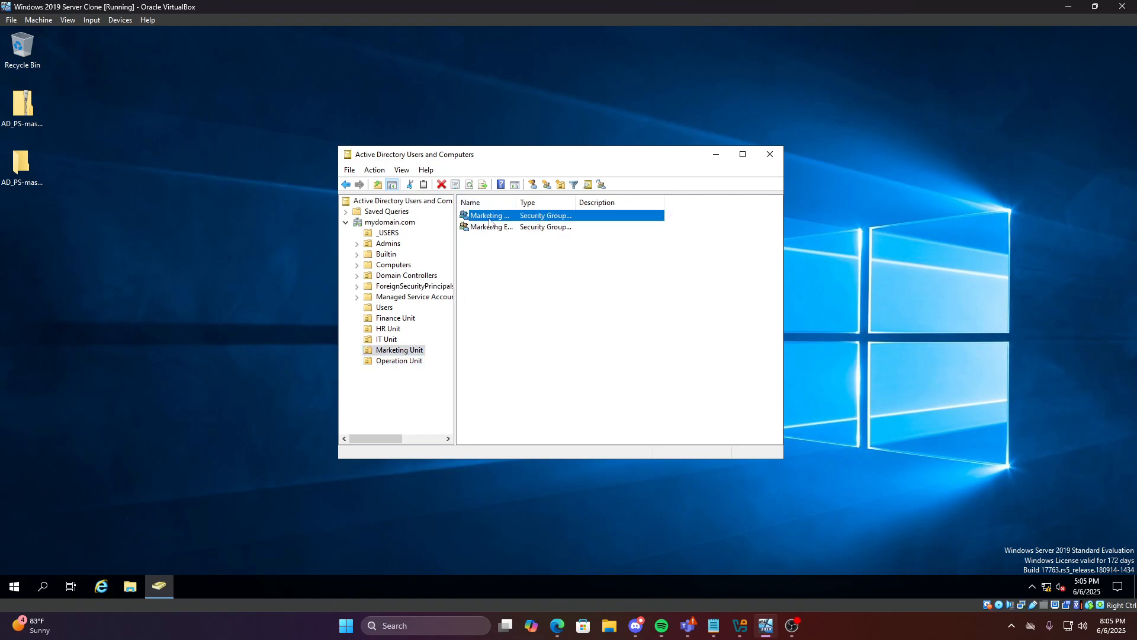
pyautogui.doubleClick(490, 216)
pyautogui.click(492, 197)
pyautogui.click(665, 177)
# Recheck the Finance Manager group's general details and members in Finance Unit
pyautogui.click(406, 322)
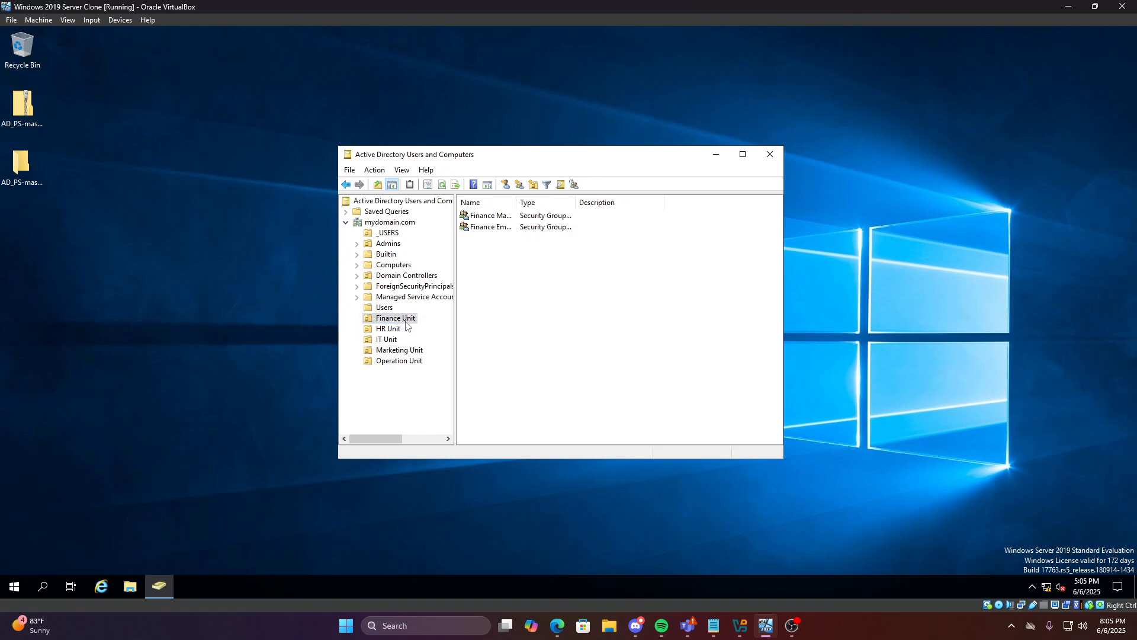
pyautogui.click(511, 219)
pyautogui.click(501, 248)
pyautogui.doubleClick(497, 219)
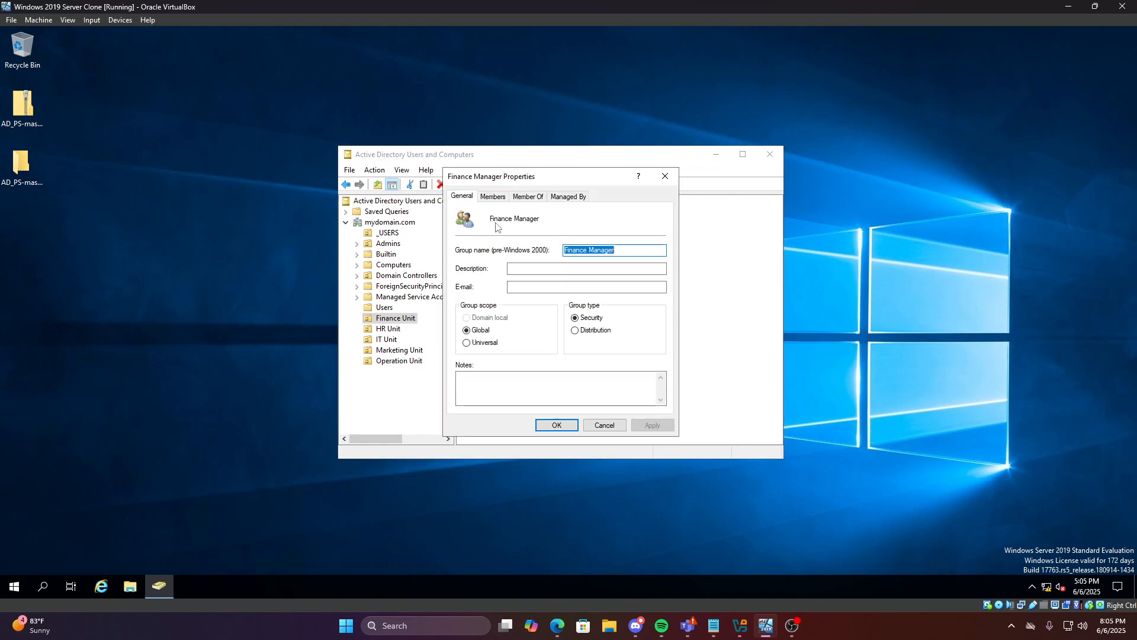
pyautogui.click(483, 198)
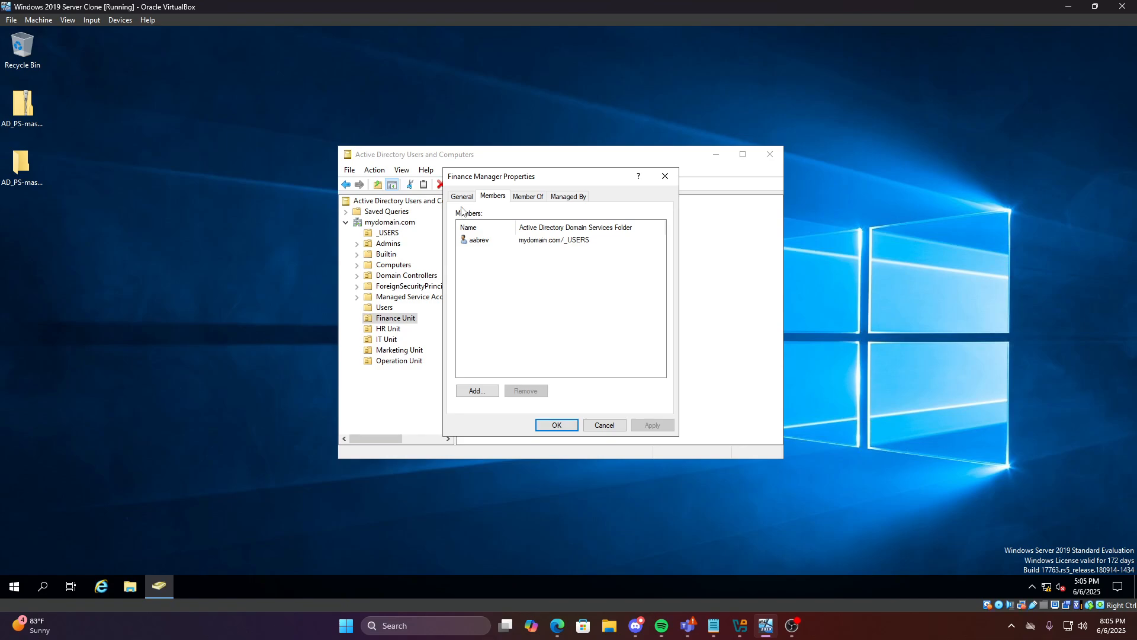
pyautogui.click(462, 197)
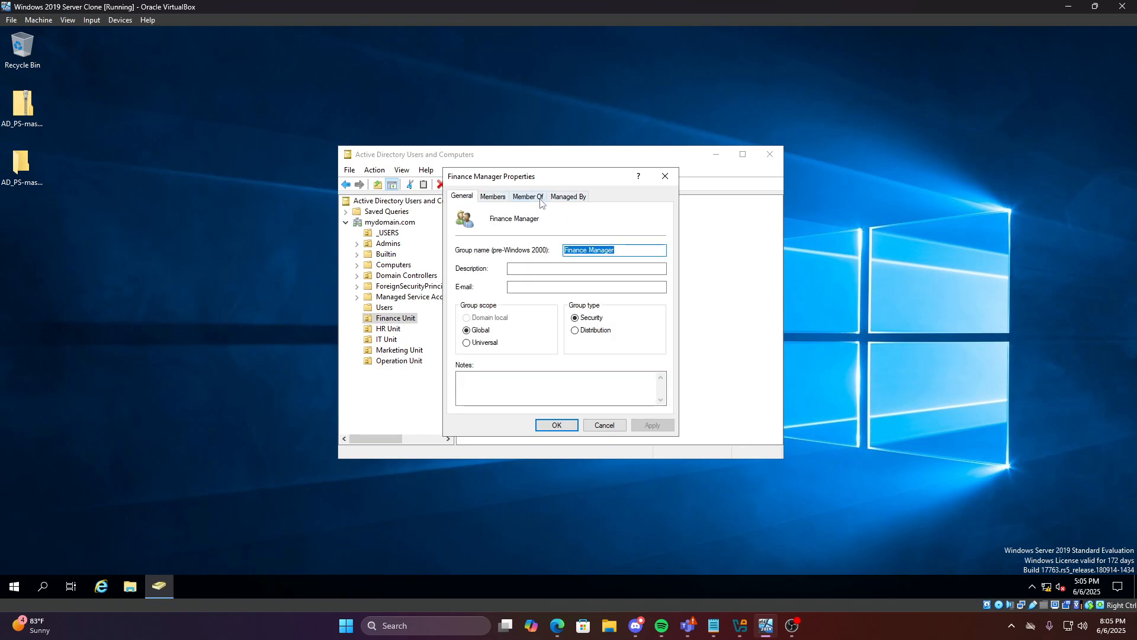
pyautogui.click(494, 198)
pyautogui.click(664, 179)
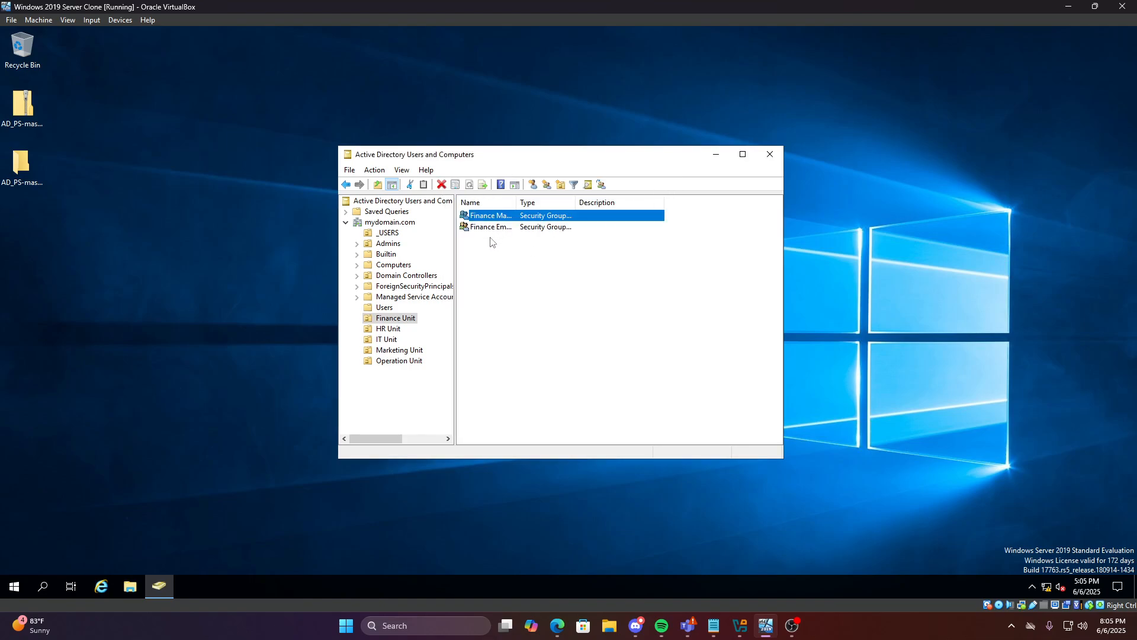
pyautogui.click(490, 246)
# Confirm the Finance Manager group's single member, leaving its Members tab open
pyautogui.click(495, 218)
pyautogui.doubleClick(494, 218)
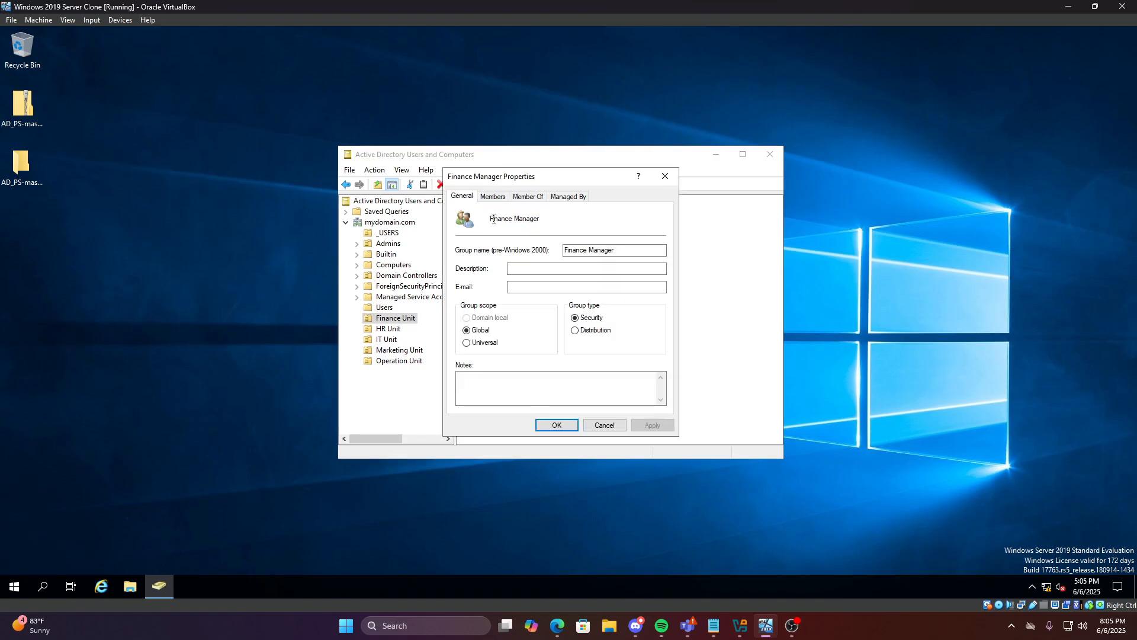
pyautogui.click(492, 197)
pyautogui.click(482, 240)
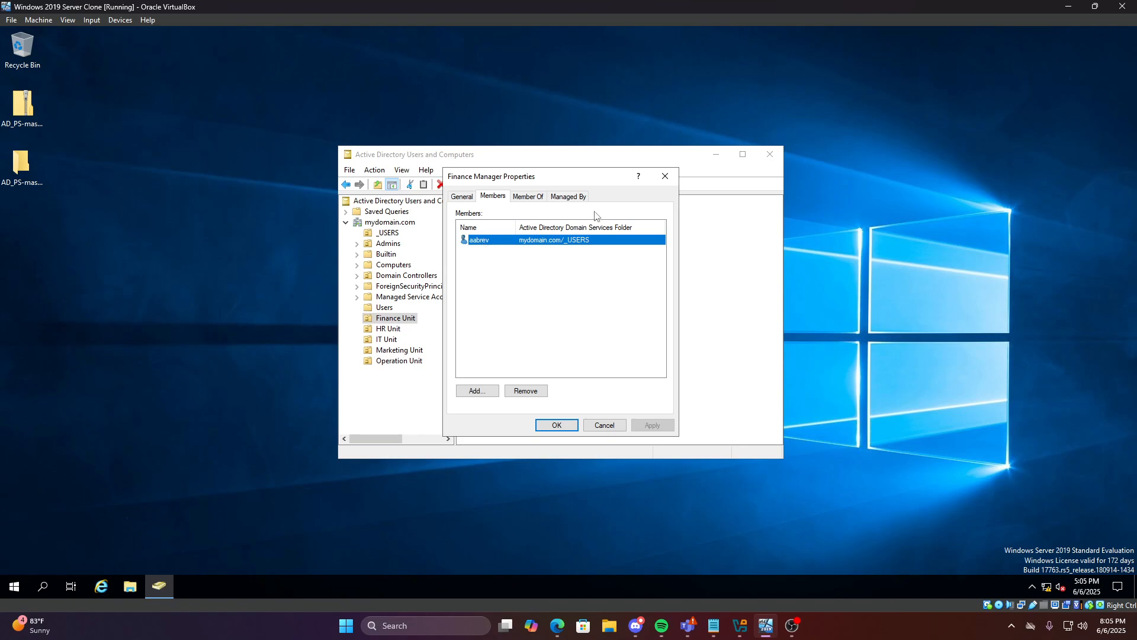
pyautogui.click(665, 176)
pyautogui.click(502, 315)
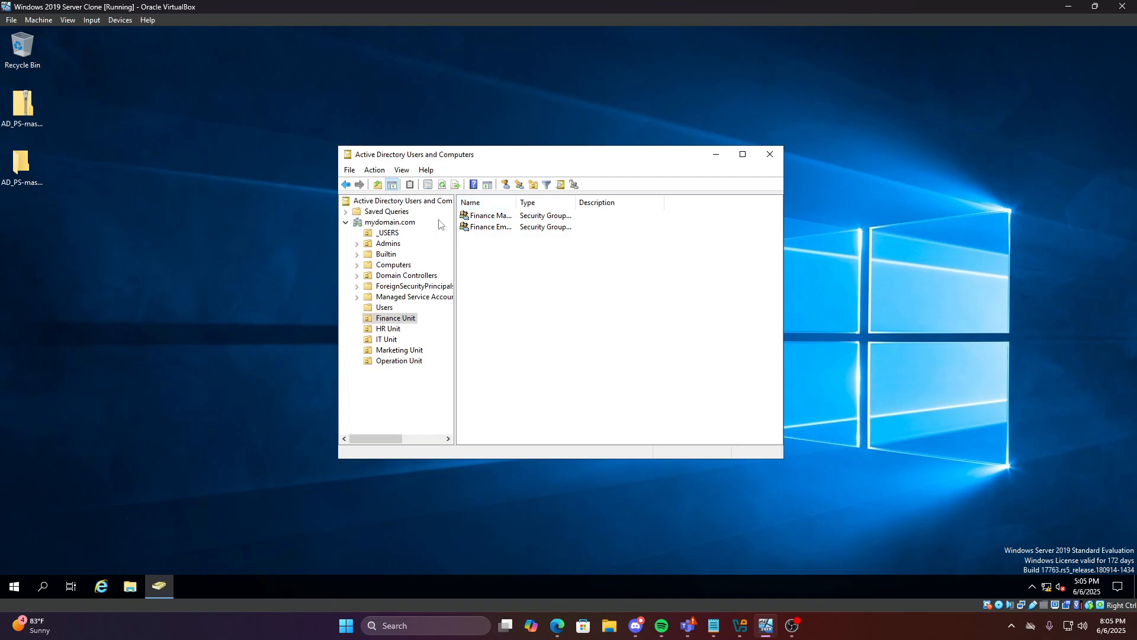
pyautogui.click(478, 218)
pyautogui.doubleClick(477, 218)
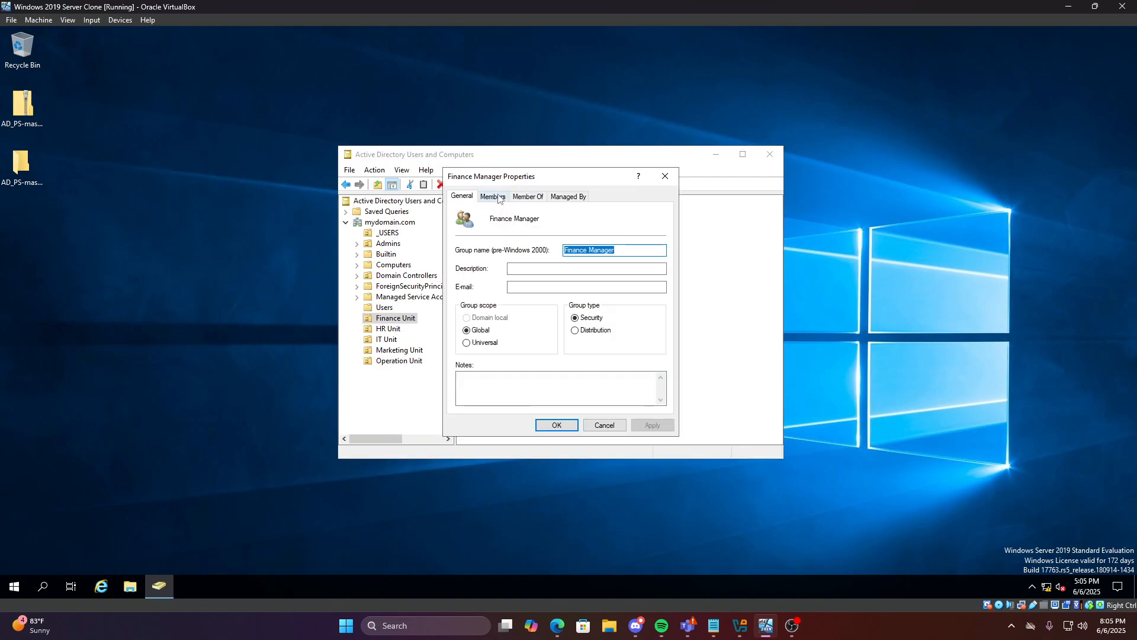
pyautogui.click(493, 196)
# Open the first _USERS account's properties on the Account tab
pyautogui.click(665, 176)
pyautogui.click(396, 233)
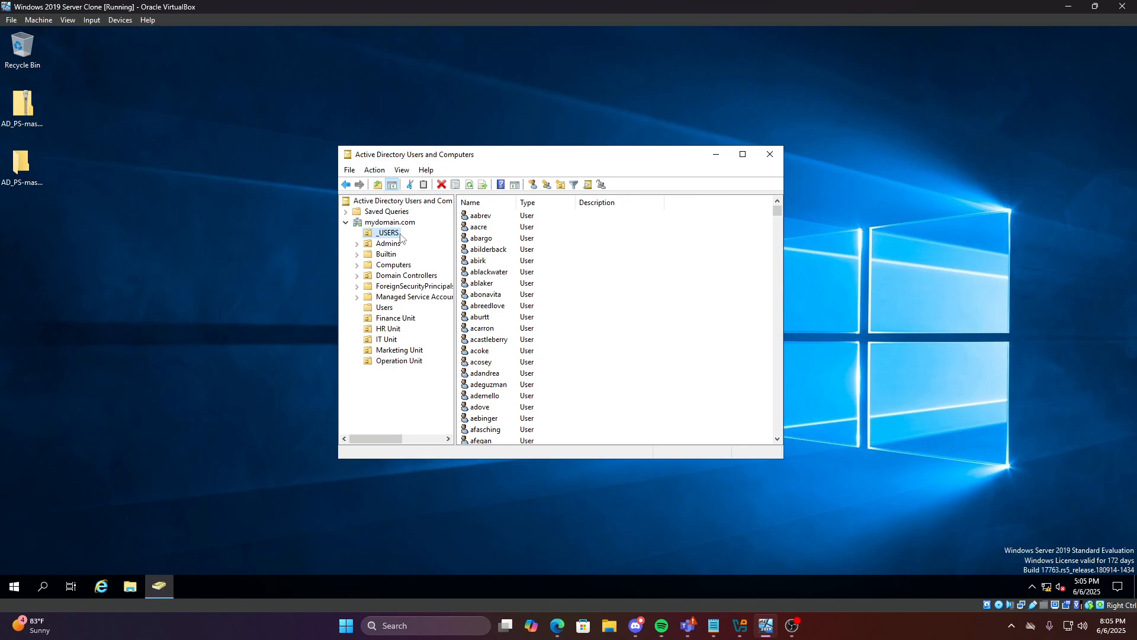
pyautogui.rightClick(486, 218)
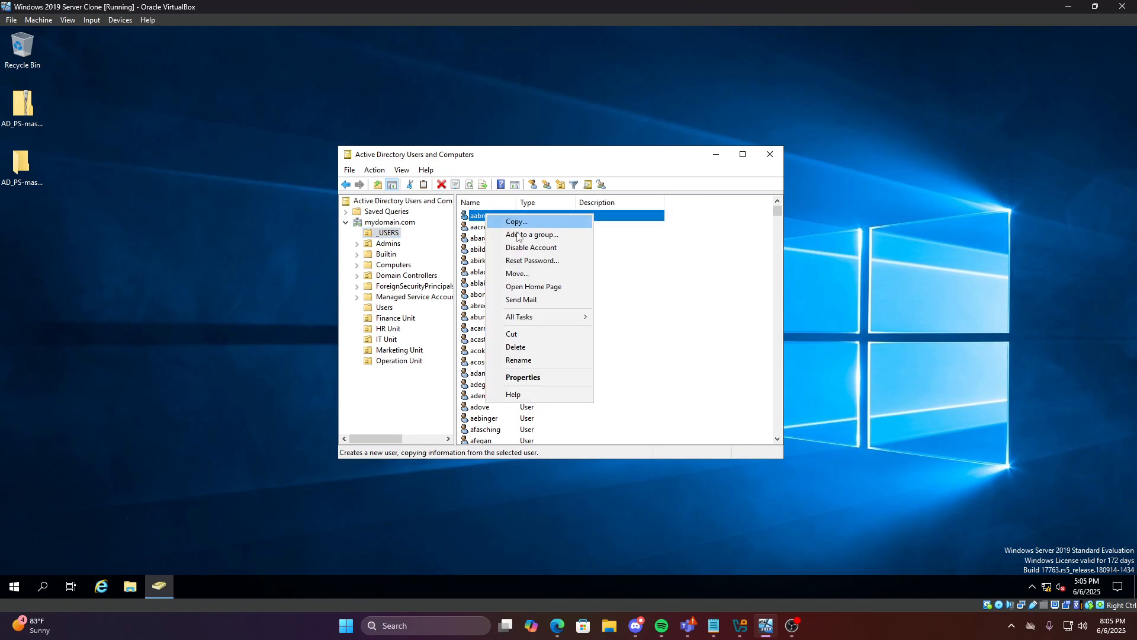
pyautogui.click(529, 380)
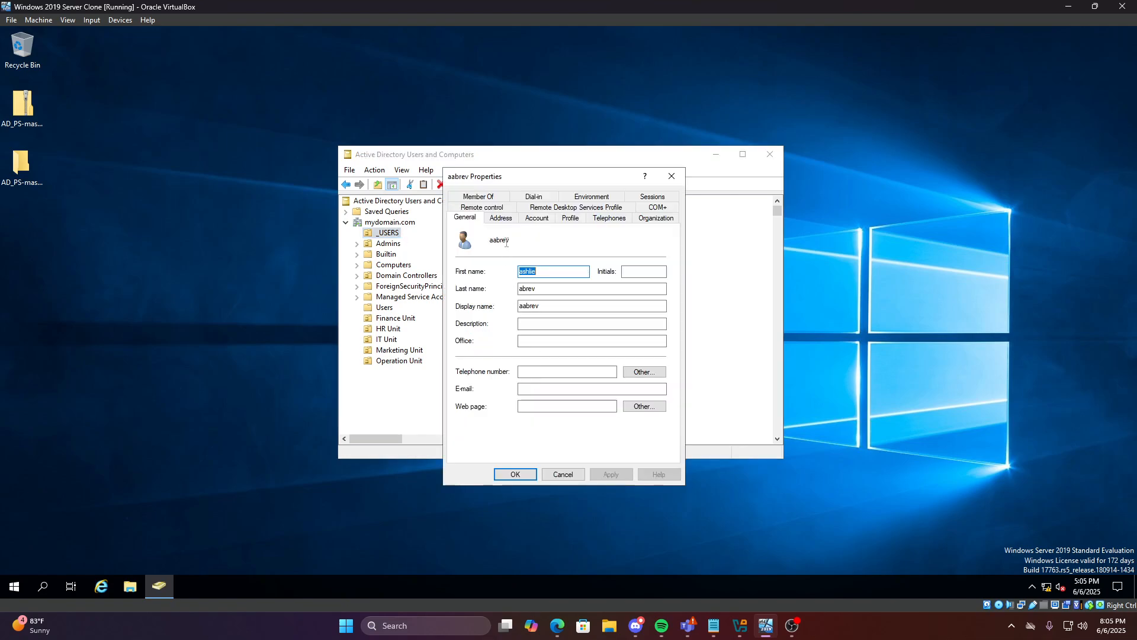
pyautogui.click(532, 219)
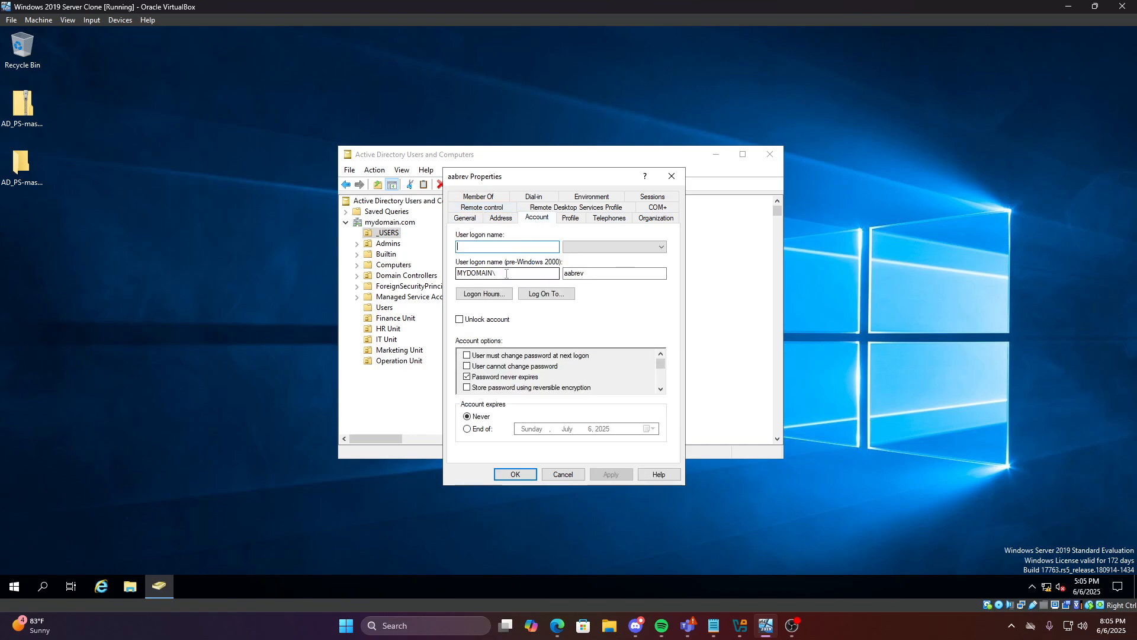
# Require a password change at next logon, turn off password never expires, and save
pyautogui.click(466, 377)
pyautogui.click(467, 355)
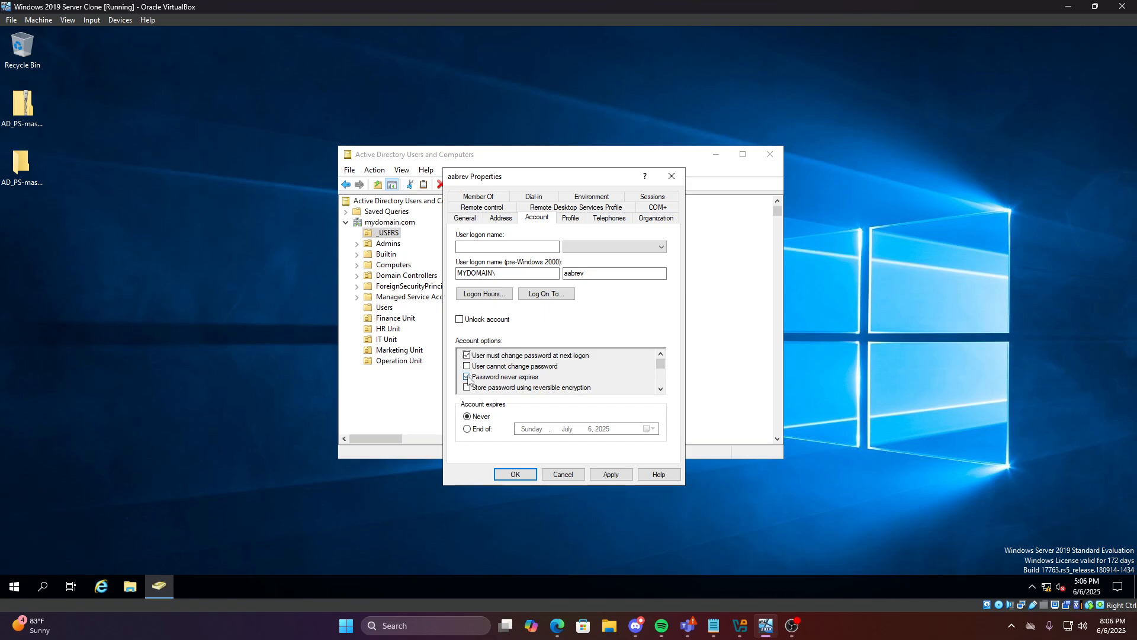
pyautogui.click(515, 474)
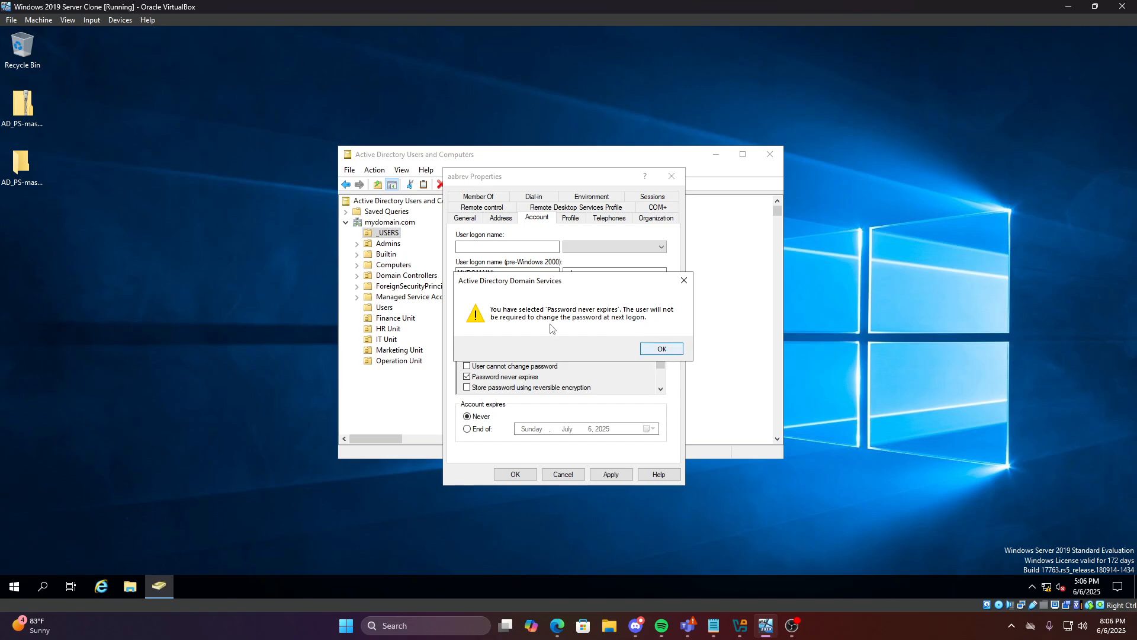
pyautogui.click(662, 349)
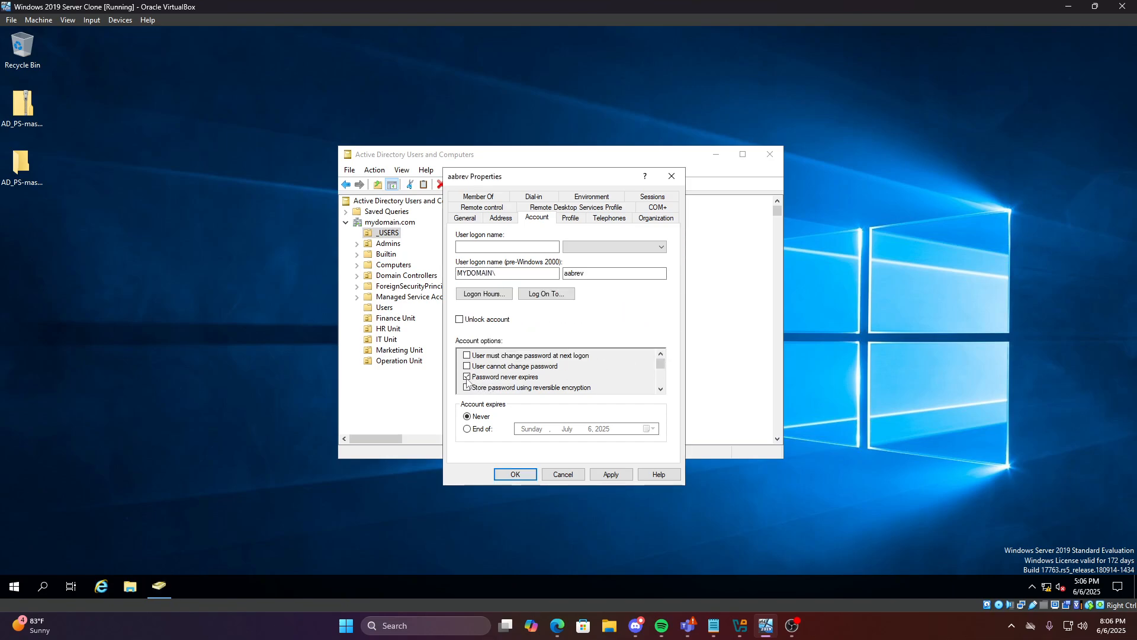
pyautogui.click(467, 377)
pyautogui.click(467, 356)
pyautogui.click(515, 474)
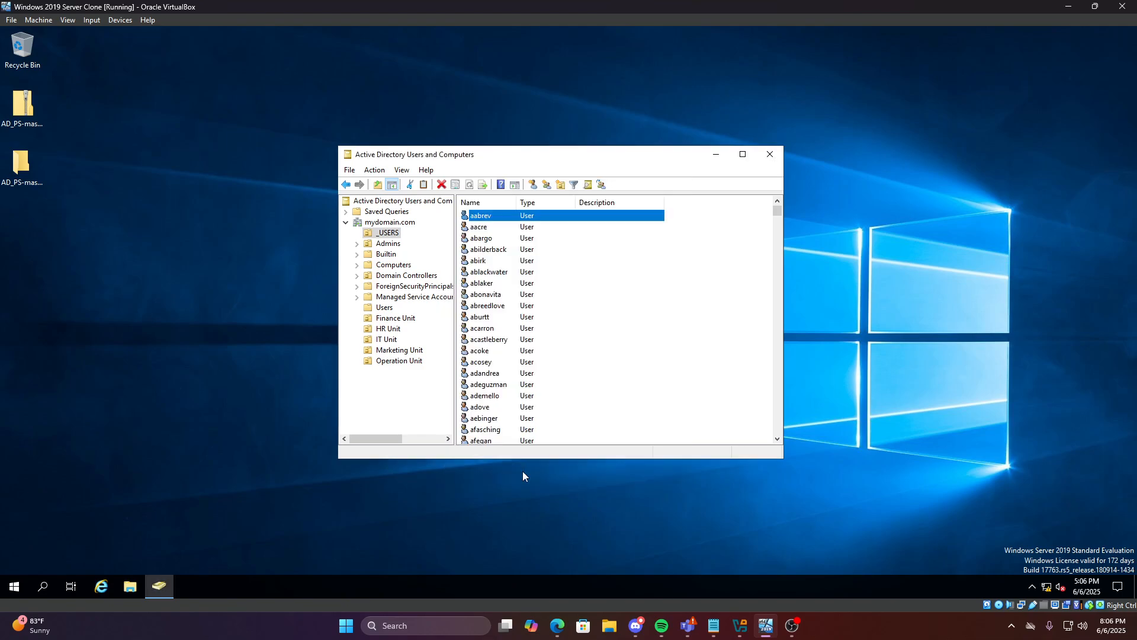
pyautogui.click(715, 156)
# Launch the Client 1 Windows 10 VM from VirtualBox Manager and position its window
pyautogui.click(1068, 7)
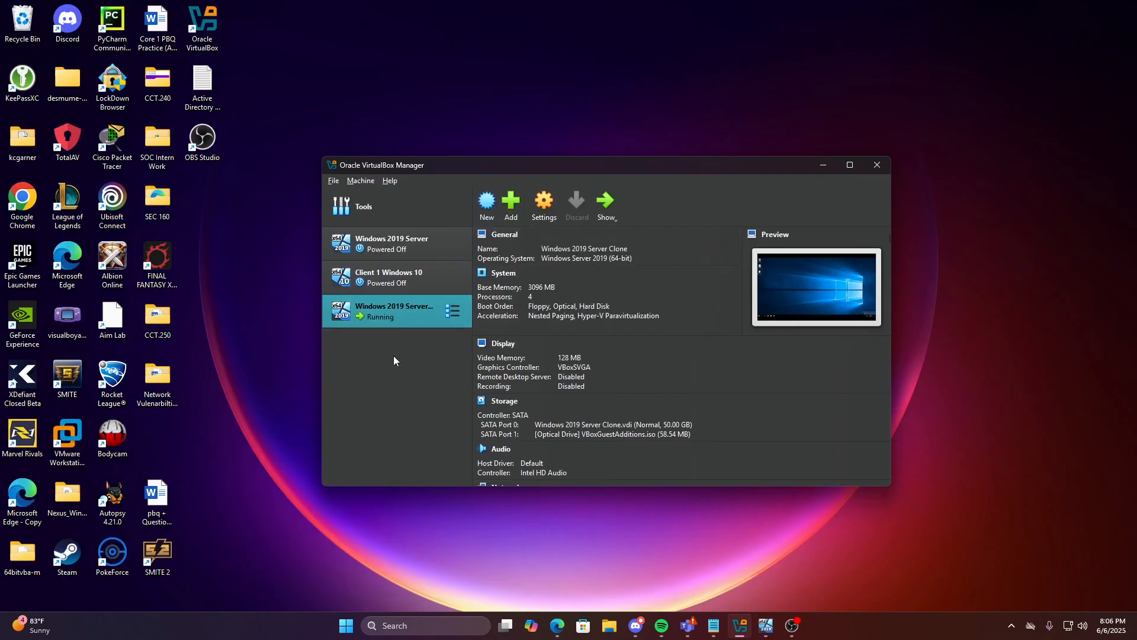
pyautogui.click(388, 284)
pyautogui.doubleClick(418, 282)
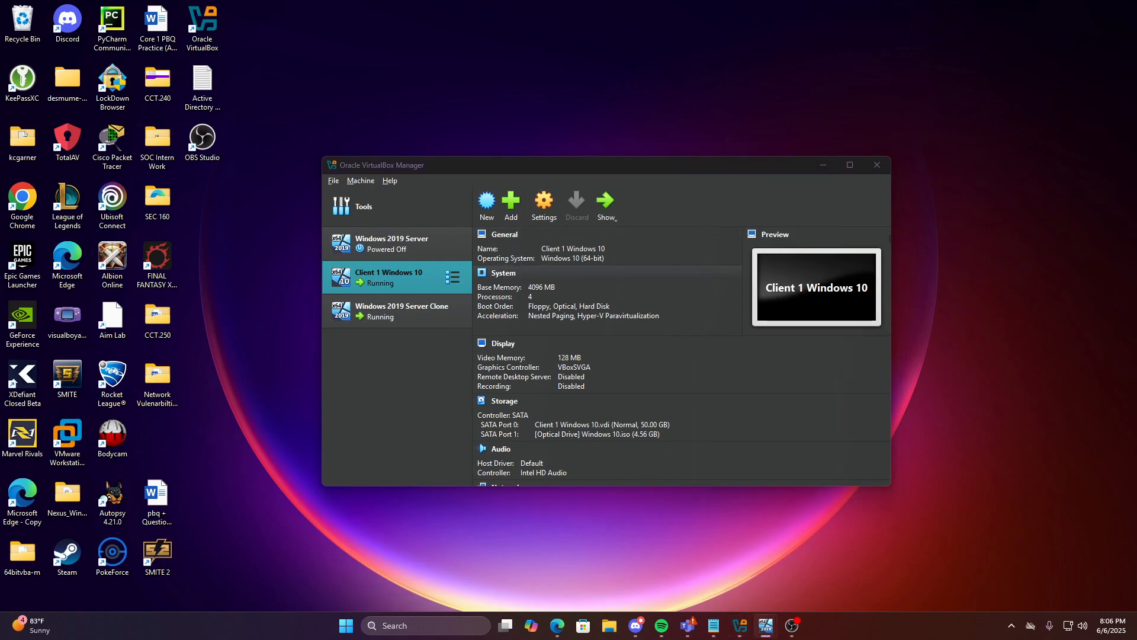
pyautogui.moveTo(482, 84); pyautogui.dragTo(648, 115)
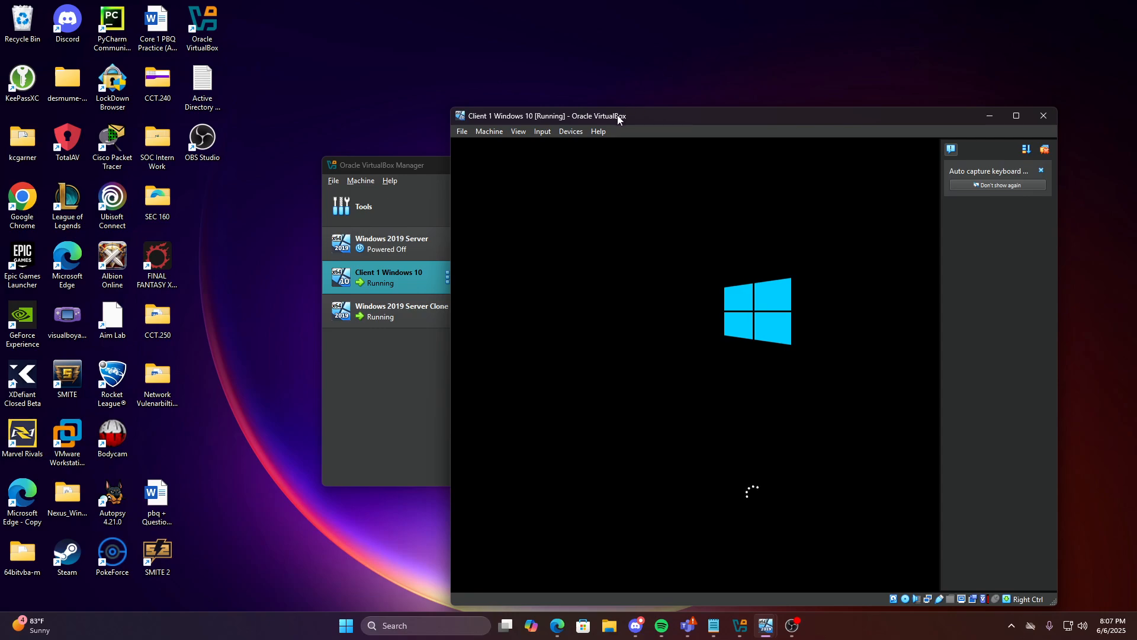
# Dismiss the VirtualBox notices, maximize the VM window, and clear the lock screen
pyautogui.click(1041, 171)
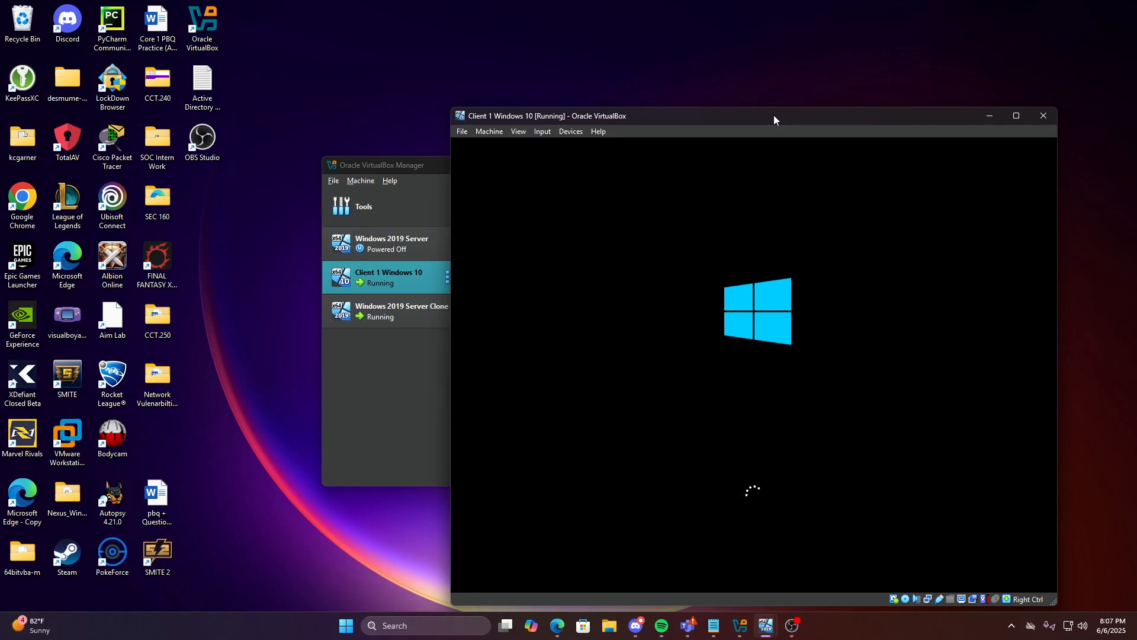
pyautogui.click(1039, 168)
pyautogui.moveTo(817, 119); pyautogui.dragTo(595, 1)
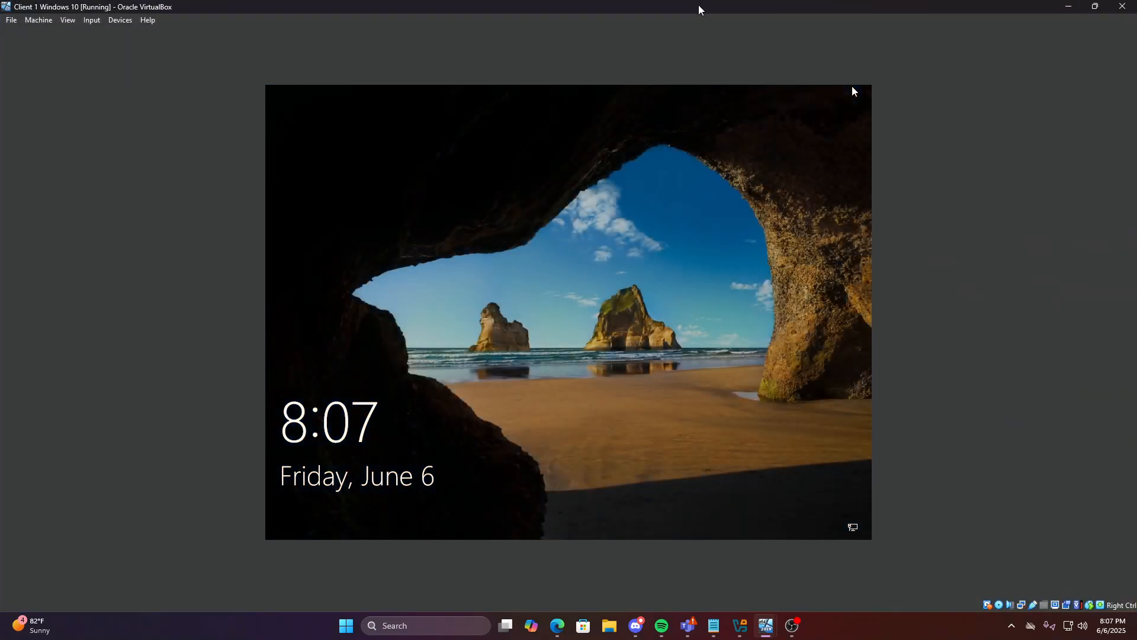
pyautogui.moveTo(699, 6); pyautogui.dragTo(671, 2)
pyautogui.click(619, 330)
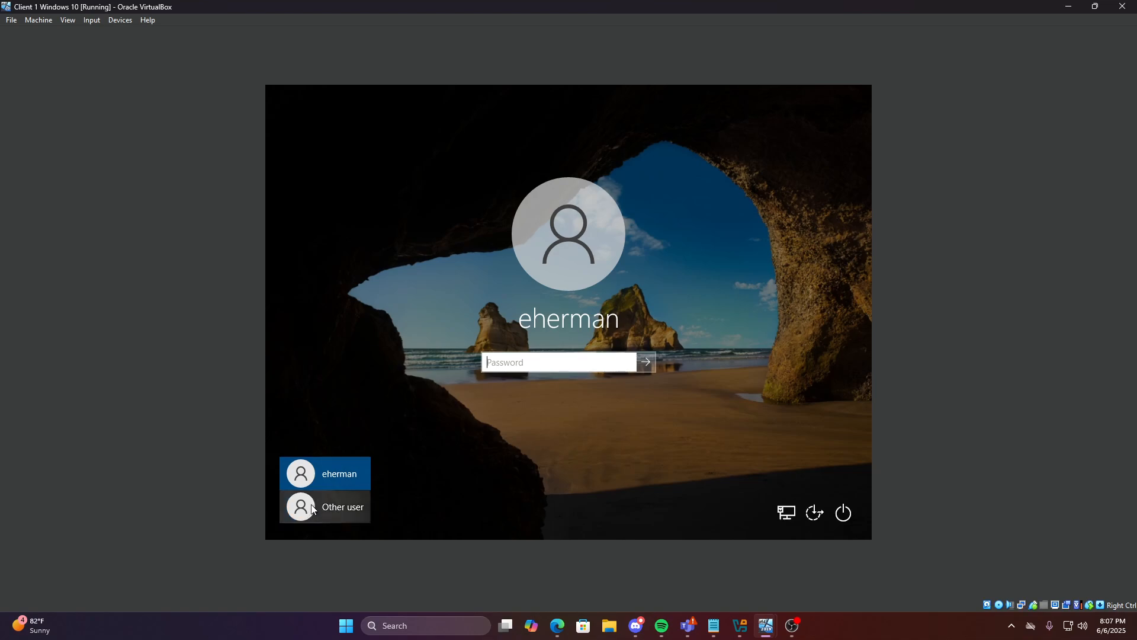
# Sign in as Other user with the domain username and password
pyautogui.click(349, 505)
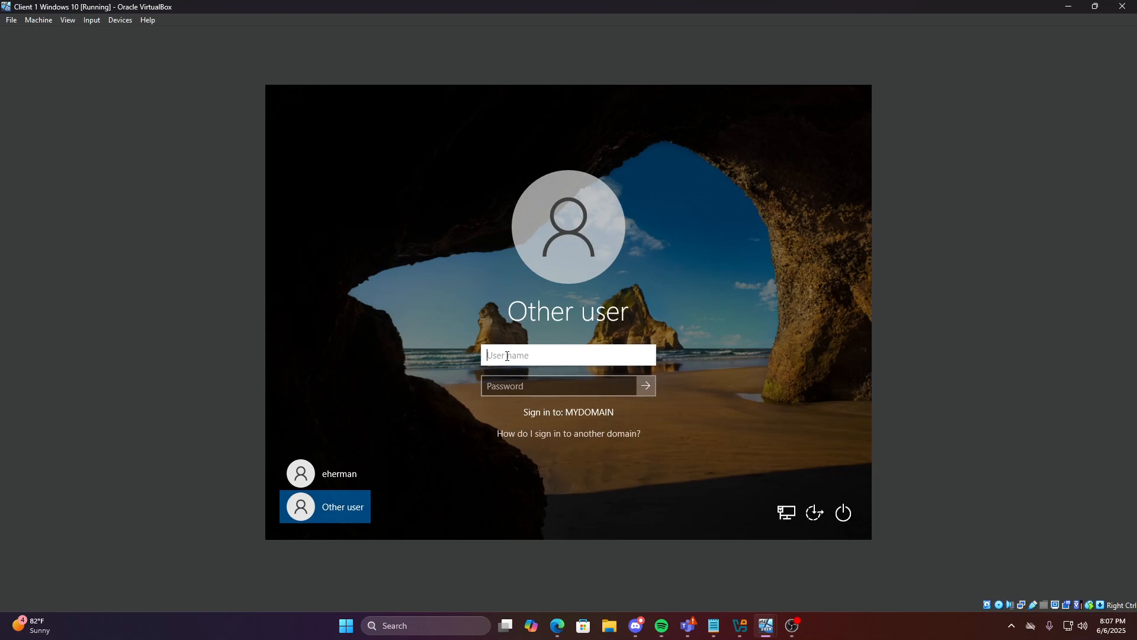
pyautogui.click(519, 387)
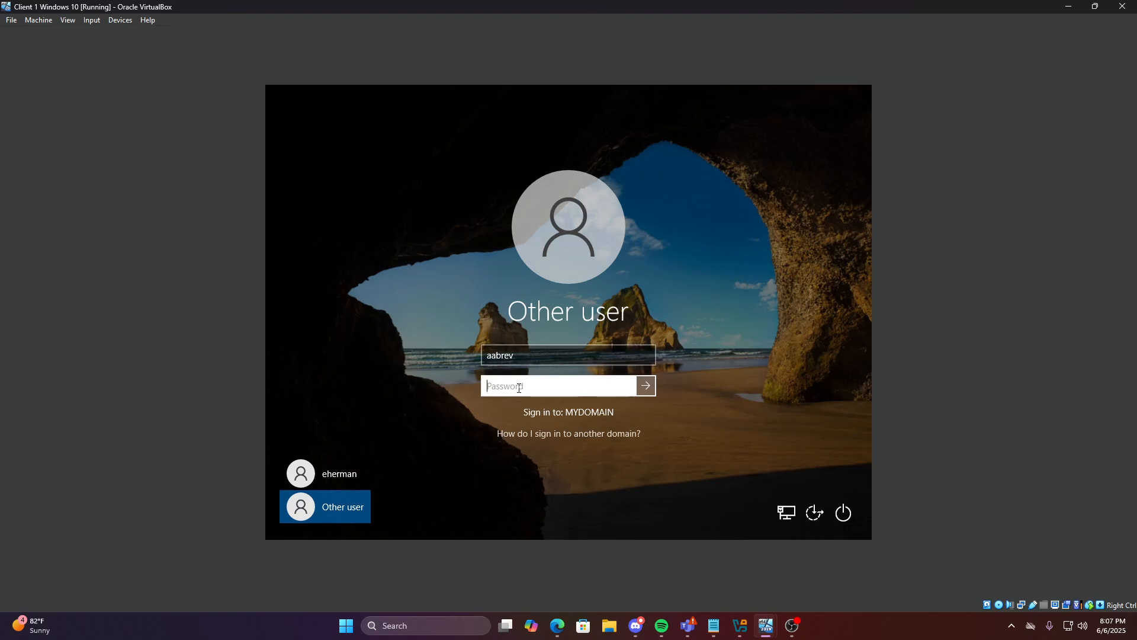
pyautogui.write('Password1')
pyautogui.click(647, 387)
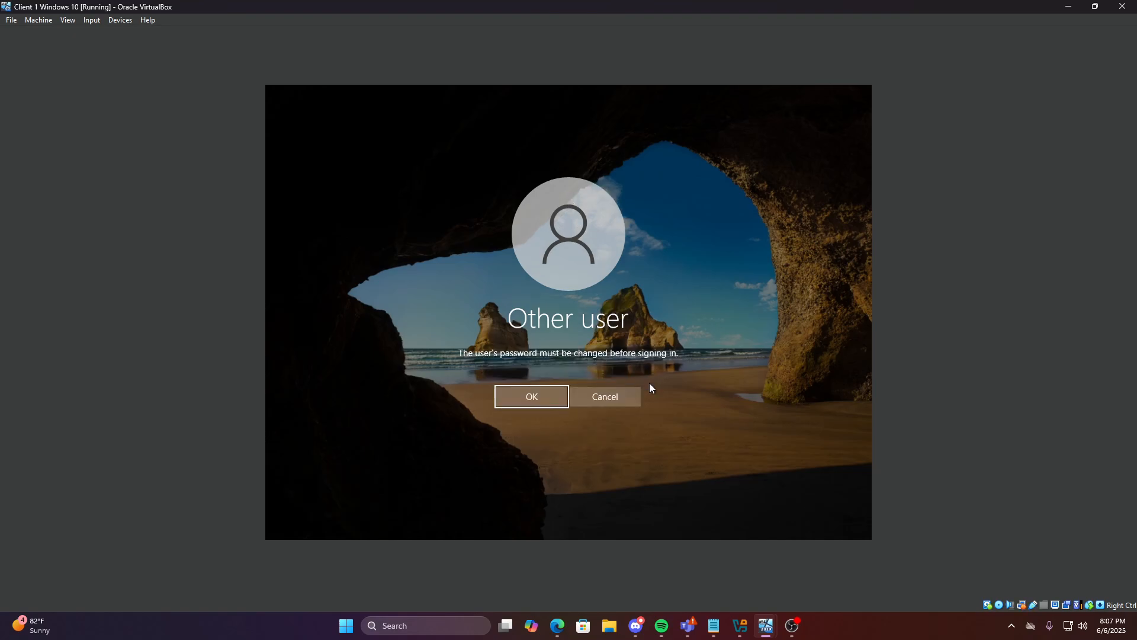
# Enter and confirm a new password for the domain user
pyautogui.click(521, 398)
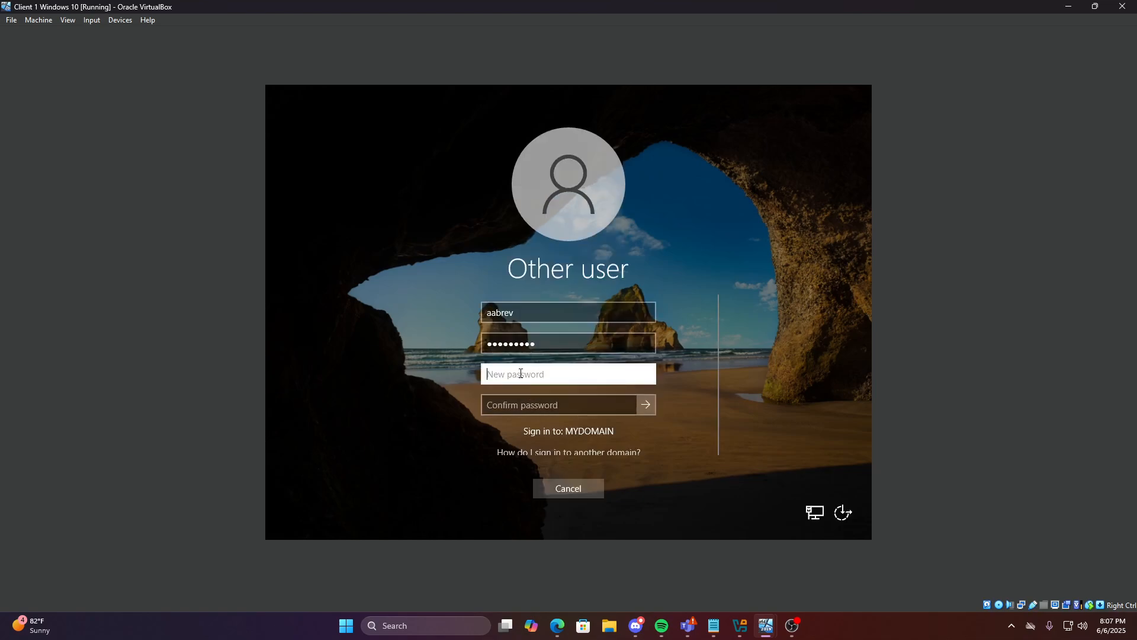
pyautogui.write('P••••••')
pyautogui.click(523, 405)
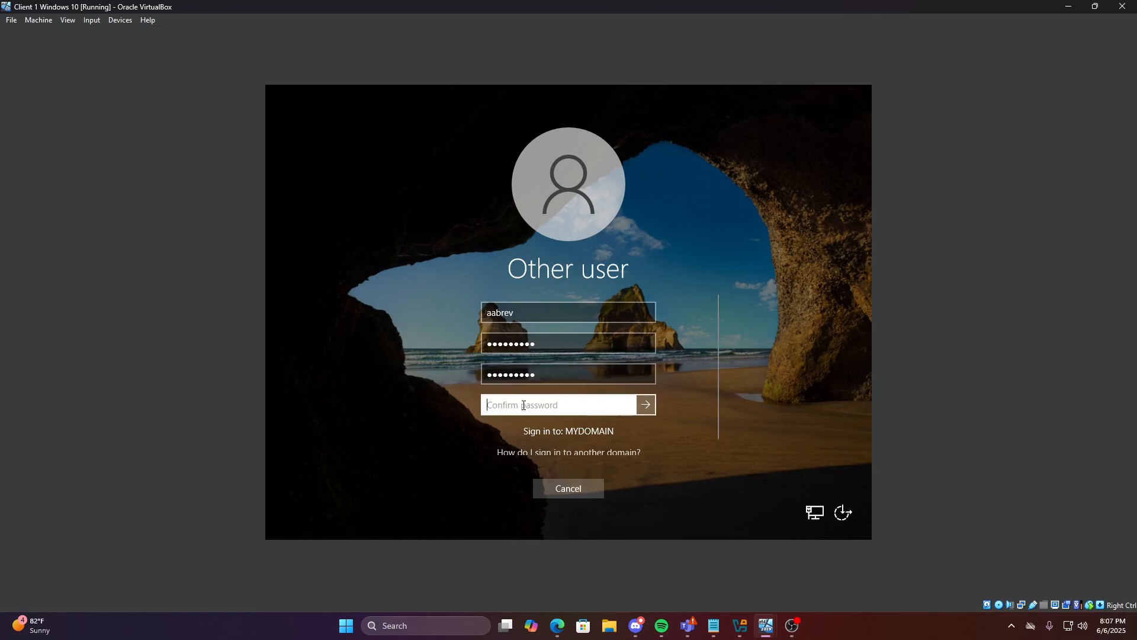
pyautogui.write('•••••••••')
pyautogui.scroll(-1, 600, 405)
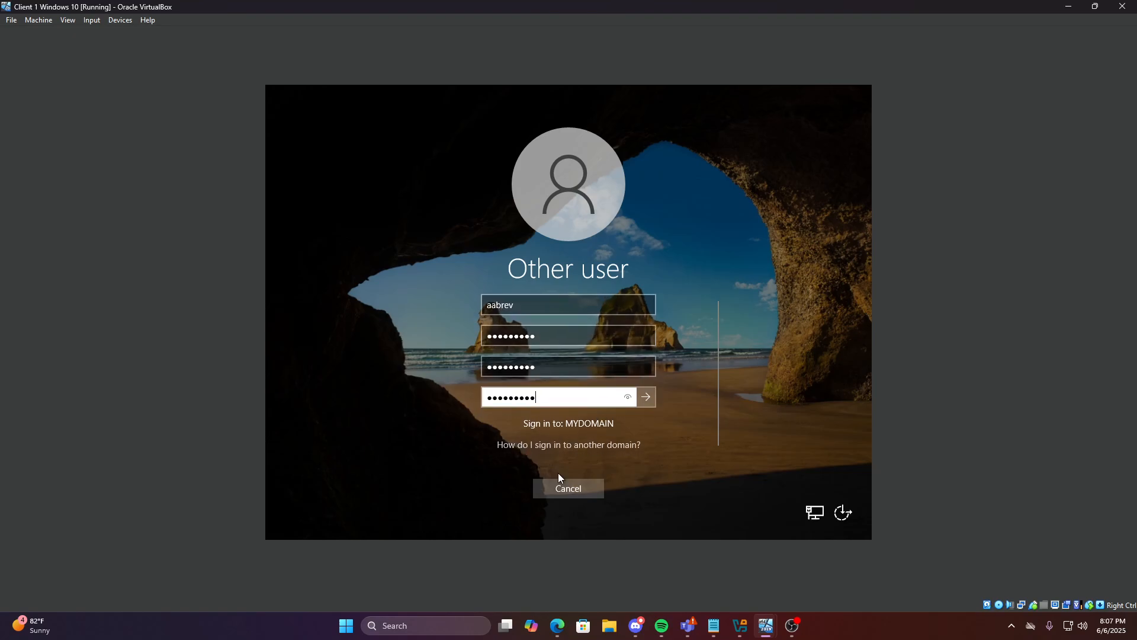
pyautogui.press('Return')
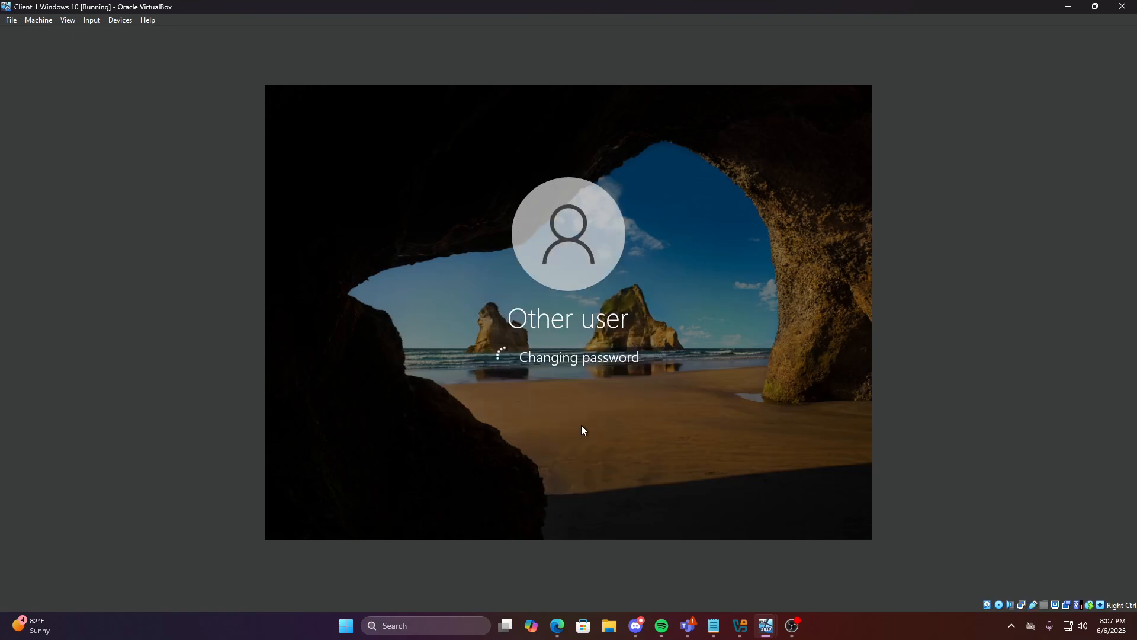
# Dismiss the password-changed confirmation, finish signing in, and restore the VM window
pyautogui.moveTo(704, 8); pyautogui.dragTo(662, 54)
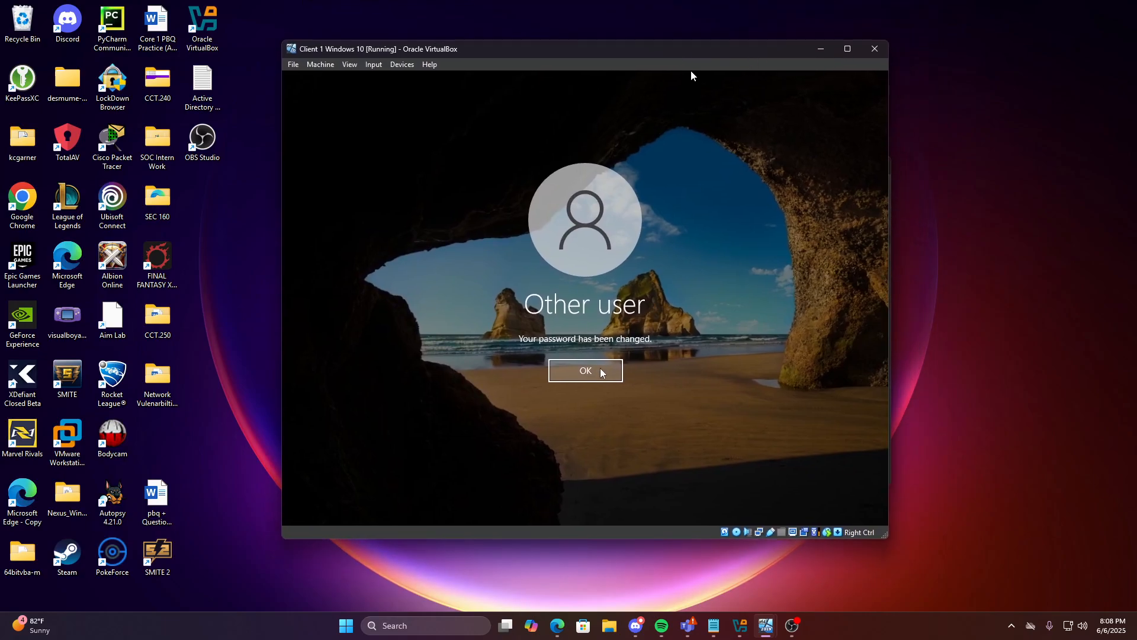
pyautogui.click(847, 49)
pyautogui.click(568, 383)
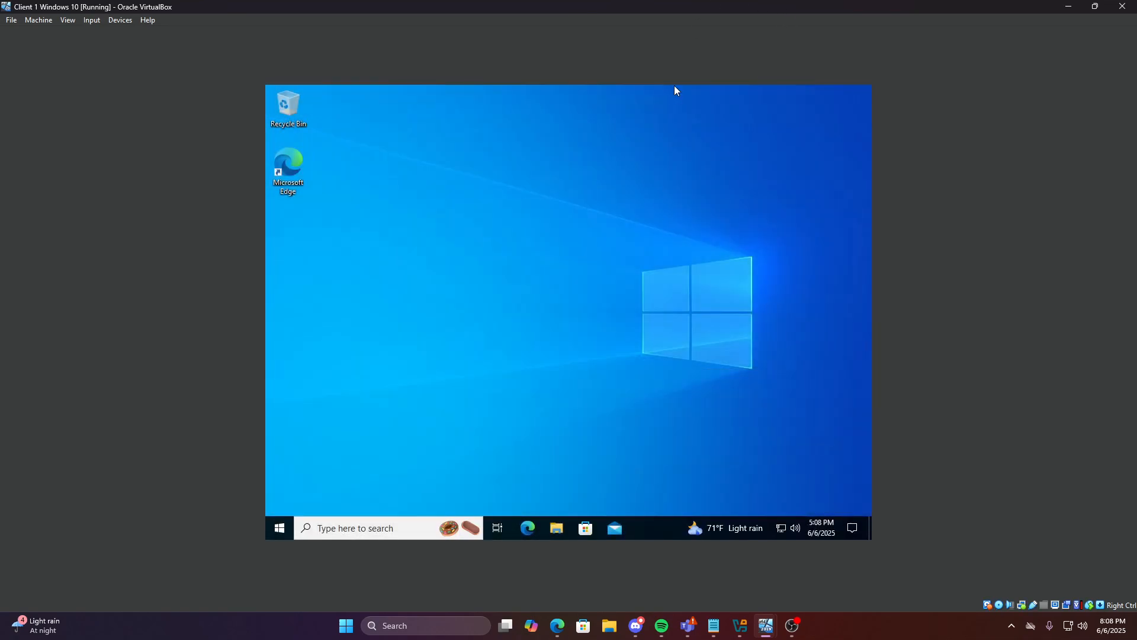
pyautogui.doubleClick(785, 9)
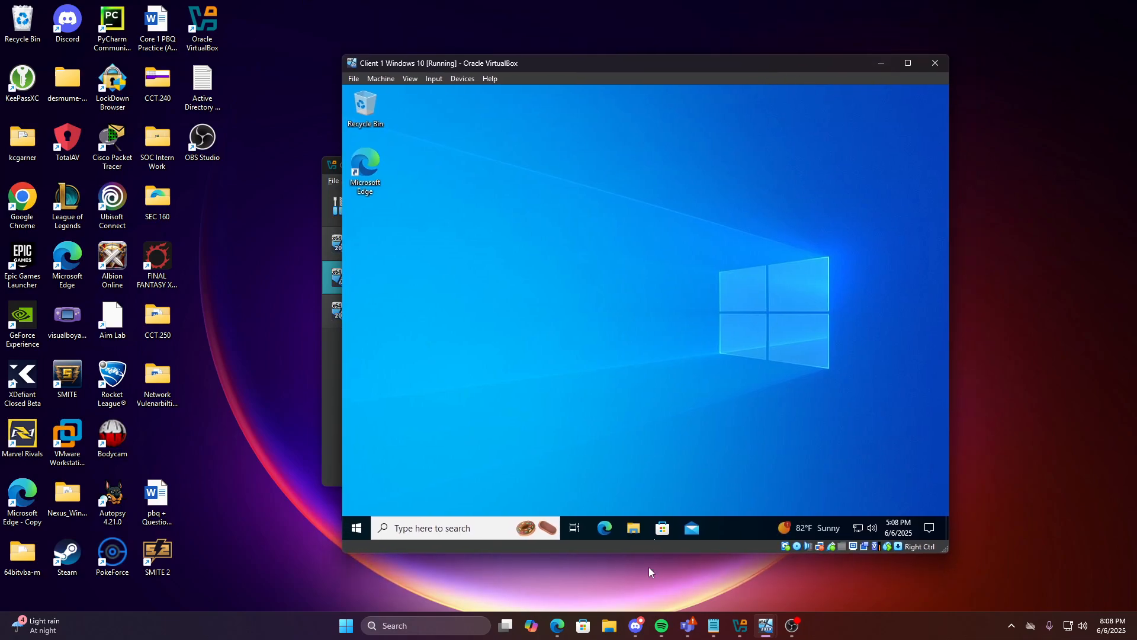
# On the Windows 2019 Server Clone, open File Explorer and browse from This PC into Local Disk (C:)
pyautogui.moveTo(770, 628)
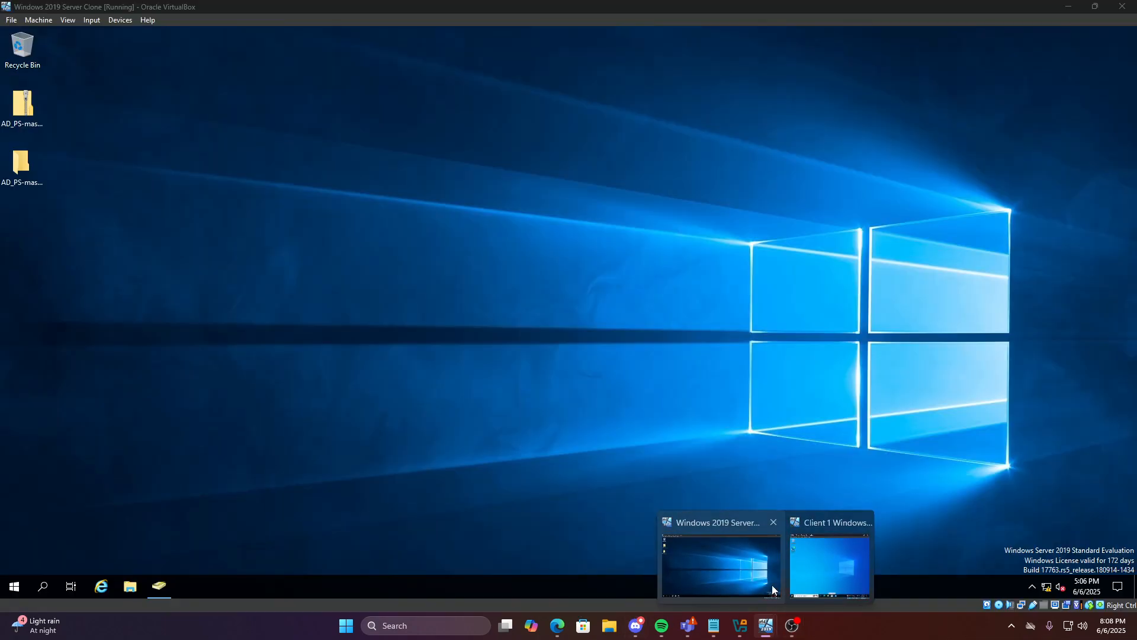
pyautogui.click(770, 597)
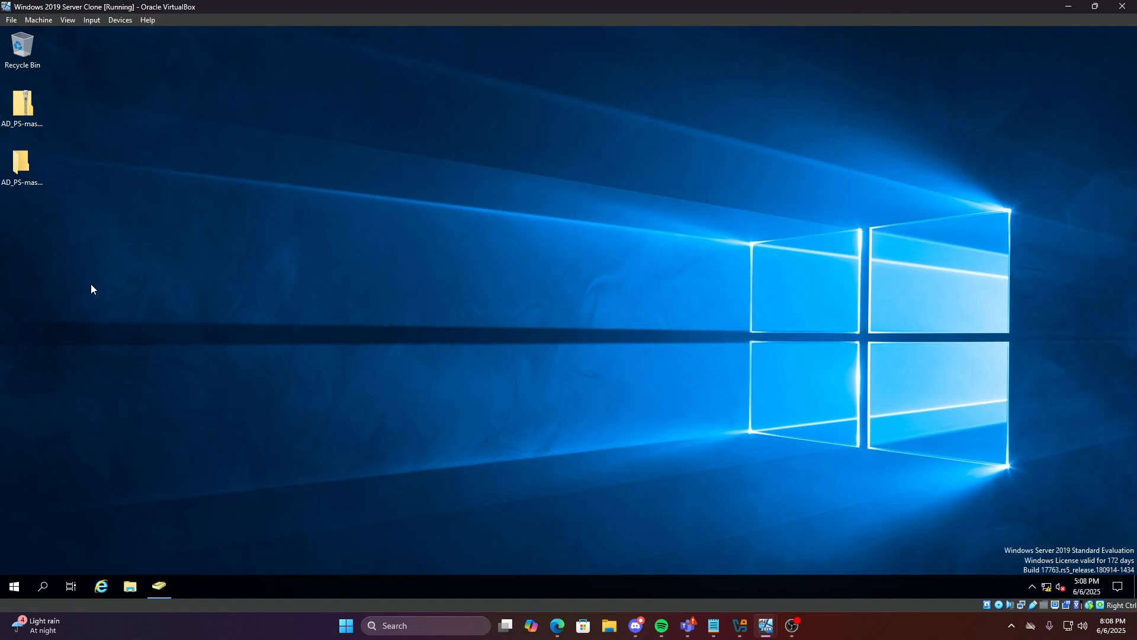
pyautogui.click(138, 585)
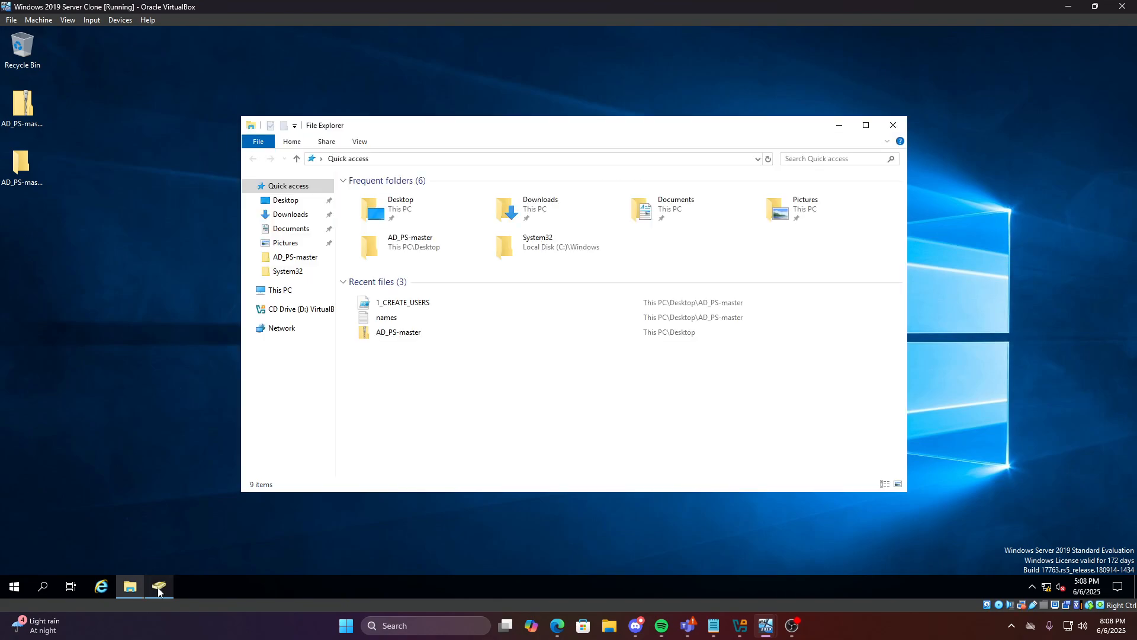
pyautogui.moveTo(771, 136); pyautogui.dragTo(805, 111)
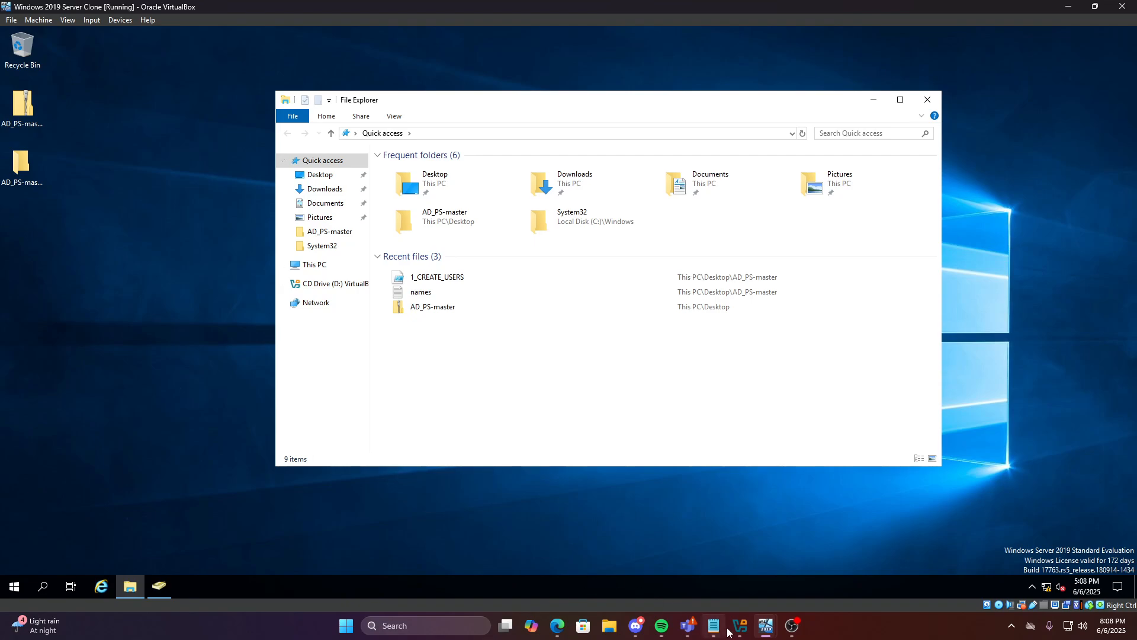
pyautogui.moveTo(744, 630)
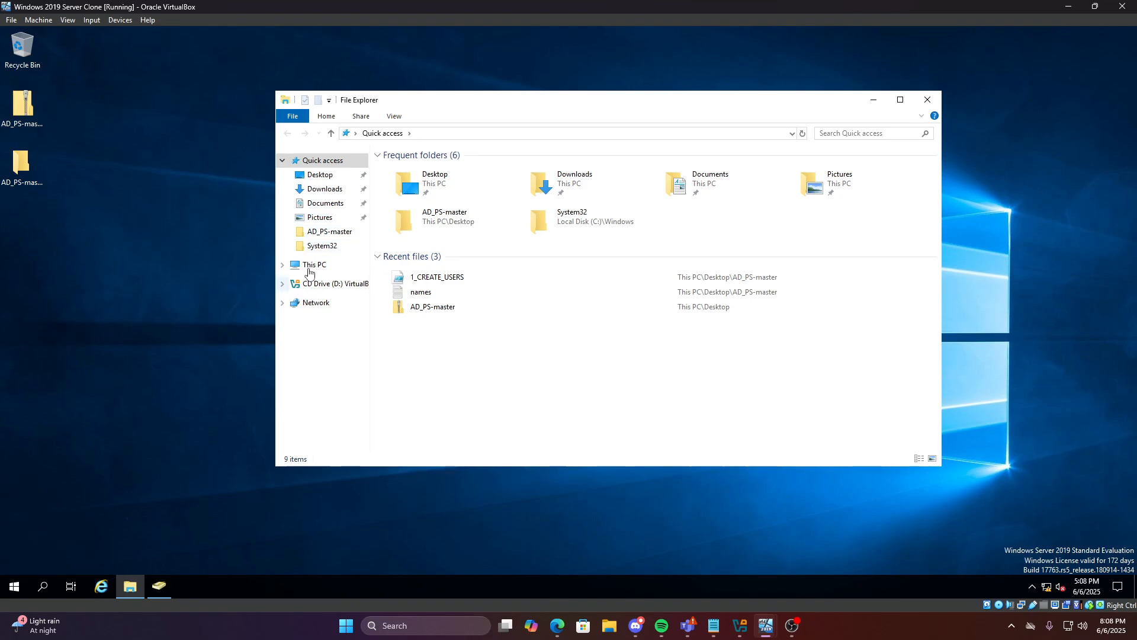
pyautogui.click(312, 264)
pyautogui.click(319, 283)
pyautogui.click(307, 303)
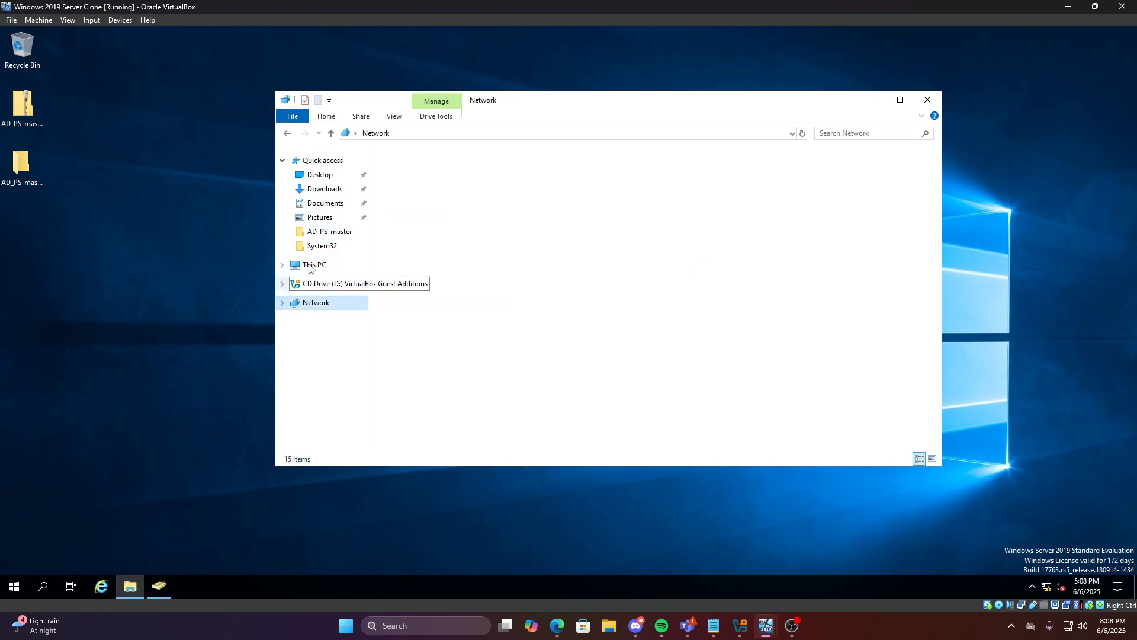
pyautogui.click(701, 305)
pyautogui.click(337, 283)
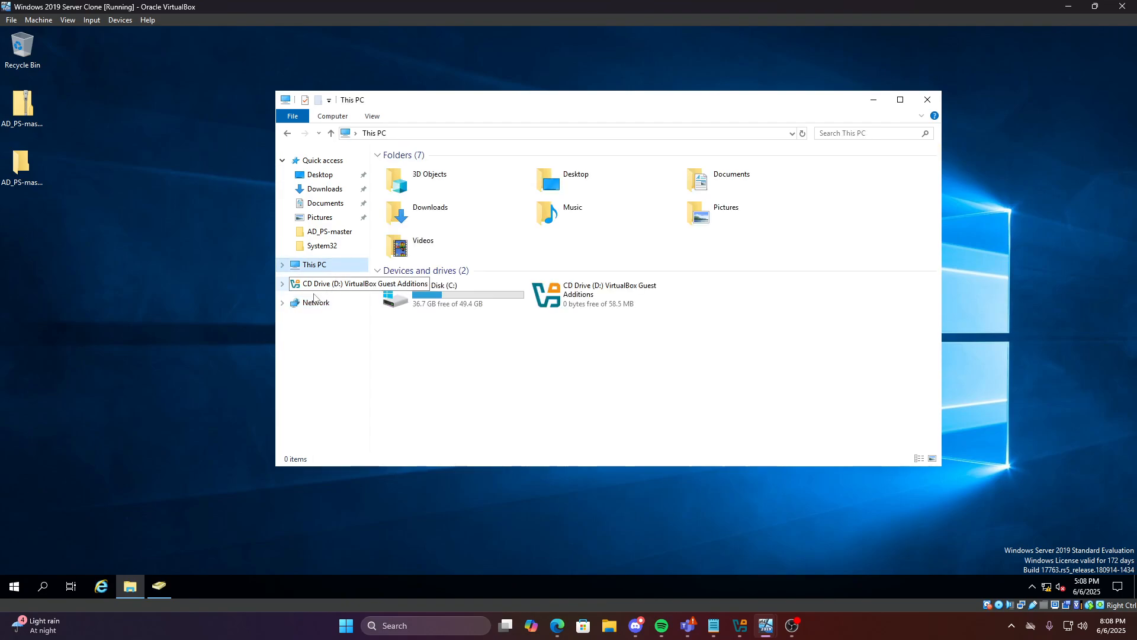
pyautogui.doubleClick(428, 298)
# Add a new folder on C: via New > Folder and name it 'Finance Resources'
pyautogui.rightClick(431, 271)
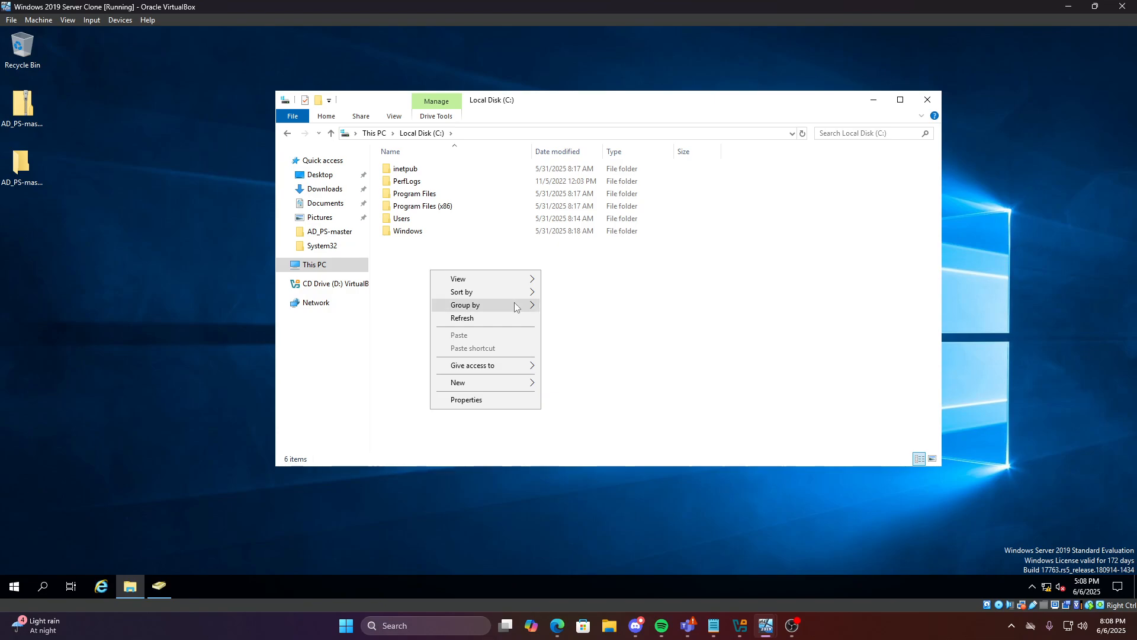
pyautogui.moveTo(461, 384)
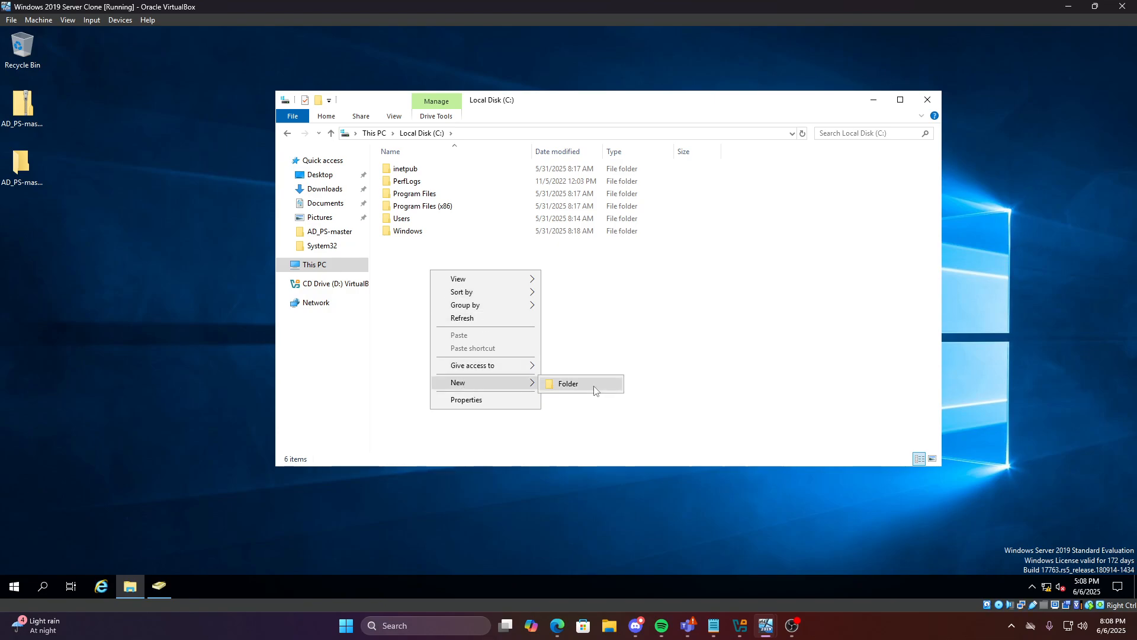
pyautogui.click(589, 384)
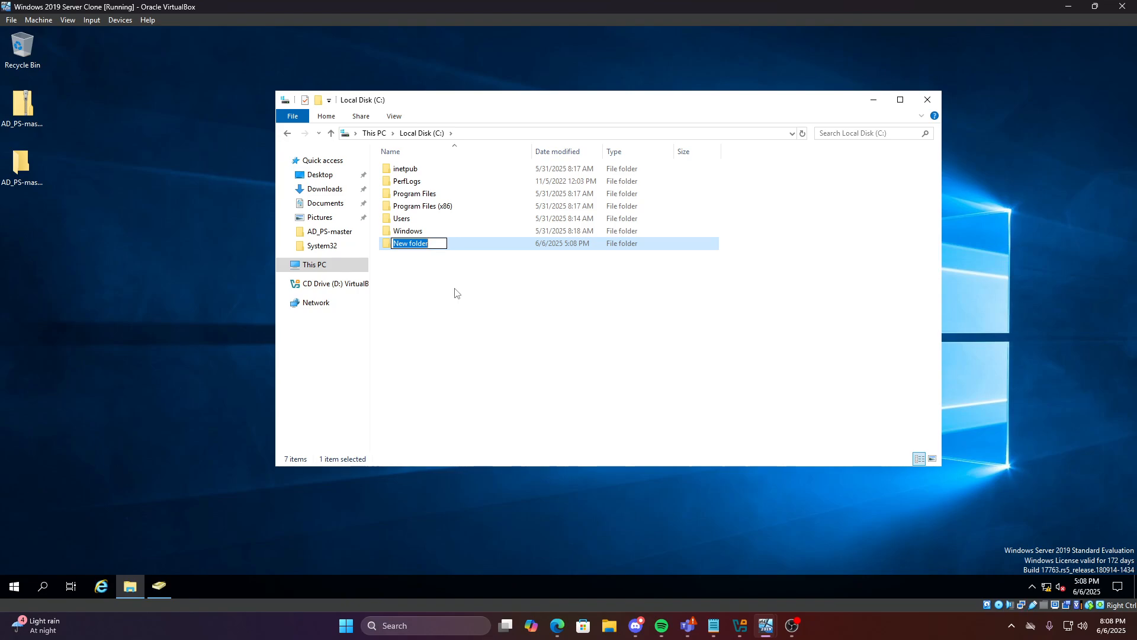
pyautogui.write('Finance Re')
pyautogui.write('sources')
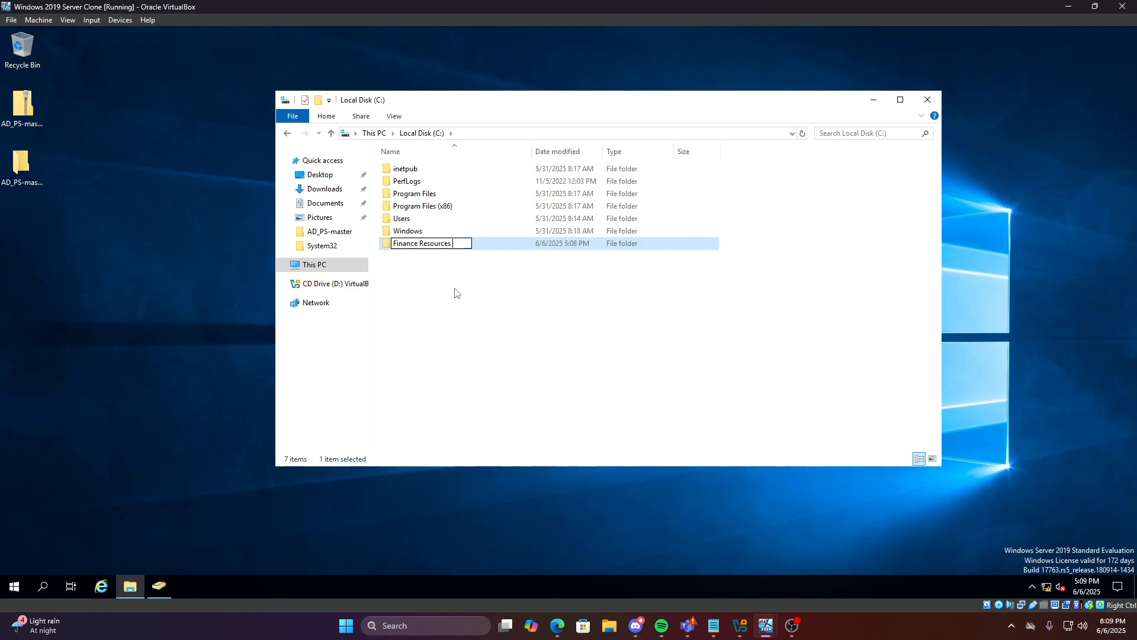
pyautogui.press('Return')
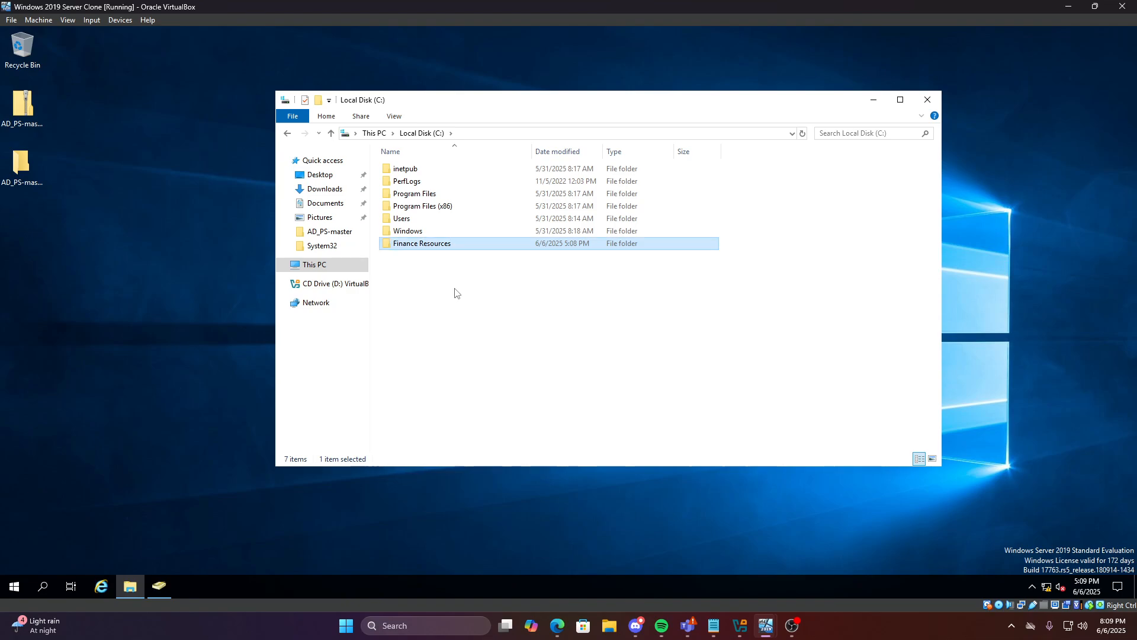
# Create a text document in Finance Resources named 'New Login User's Password'
pyautogui.doubleClick(456, 246)
pyautogui.rightClick(419, 188)
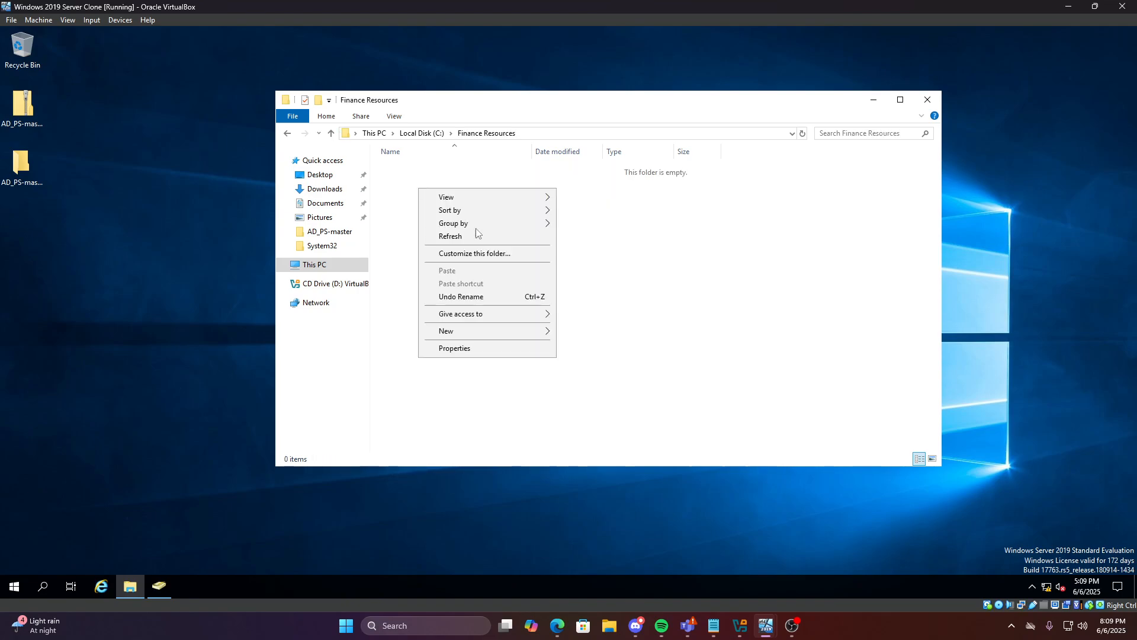
pyautogui.moveTo(458, 333)
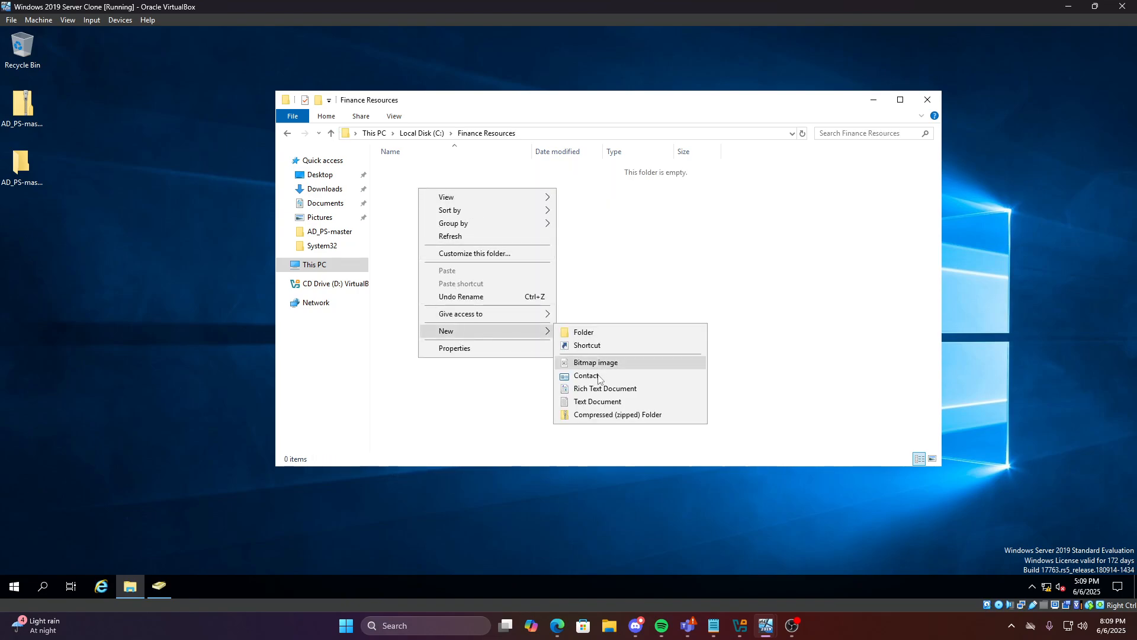
pyautogui.click(599, 402)
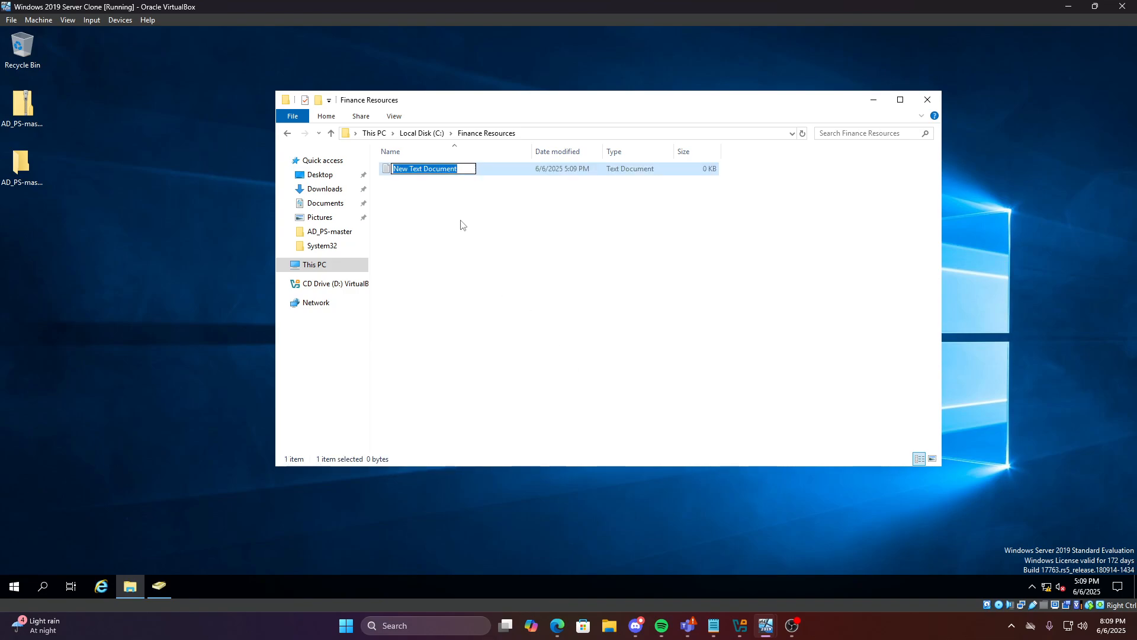
pyautogui.write('New ')
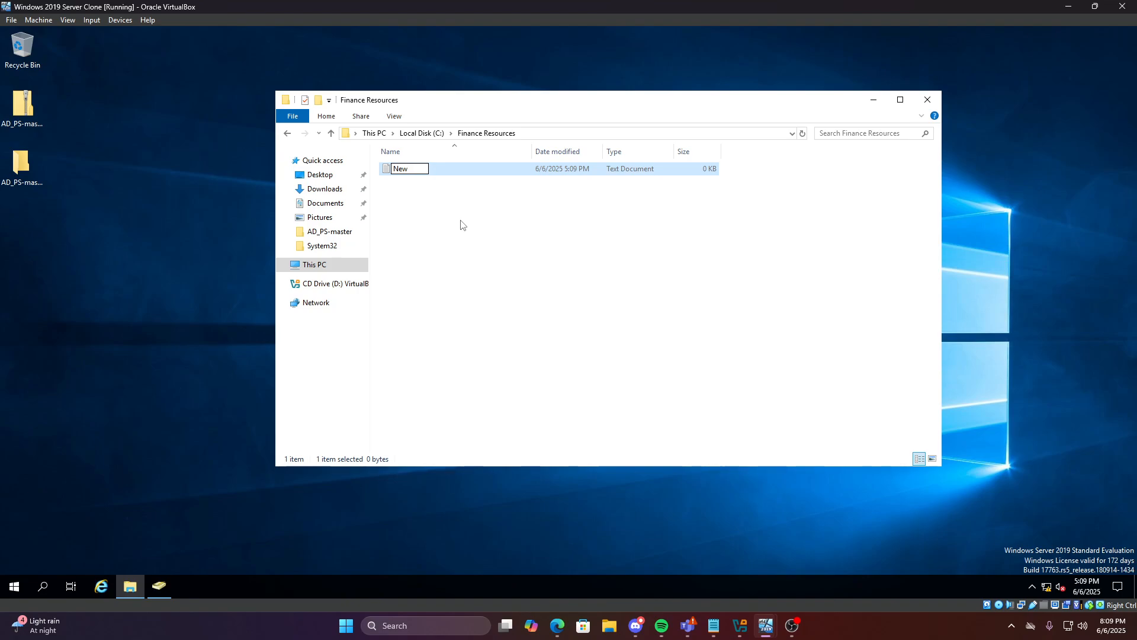
pyautogui.write("login User's Password")
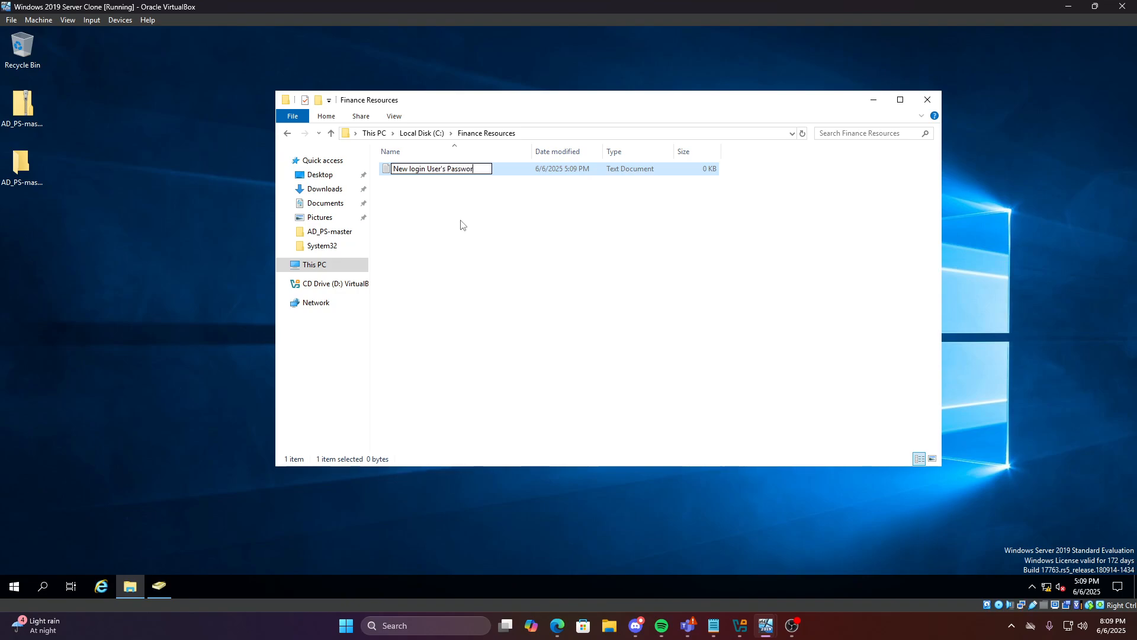
pyautogui.click(413, 169)
pyautogui.press('BackSpace')
pyautogui.write('L')
pyautogui.press('Return')
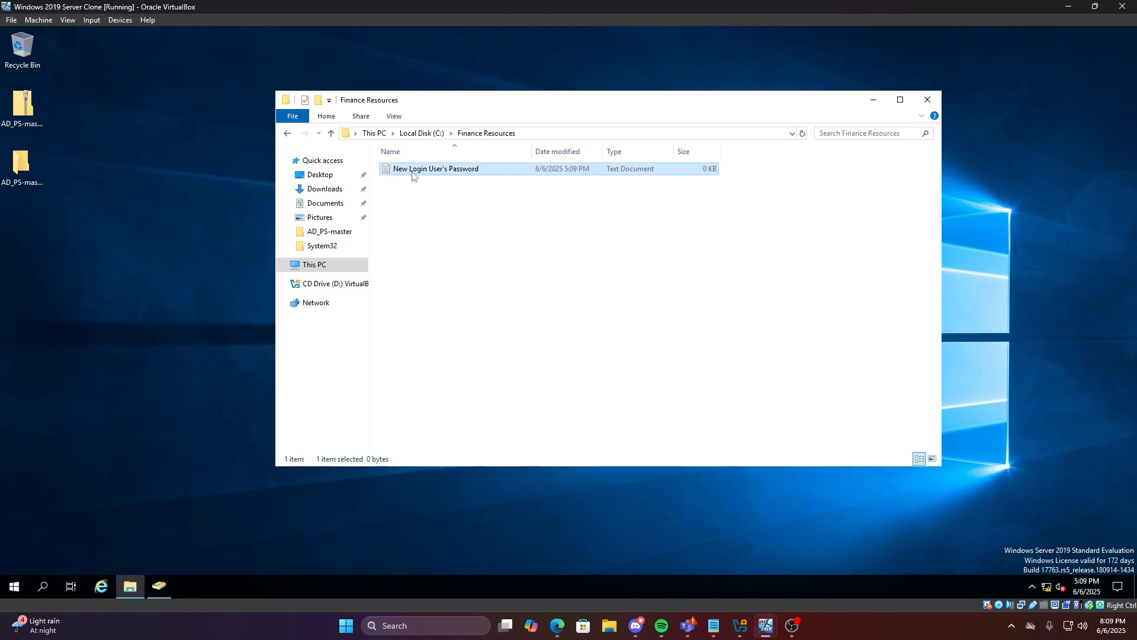
# Open the password file in Notepad, save it, and close Notepad
pyautogui.doubleClick(445, 173)
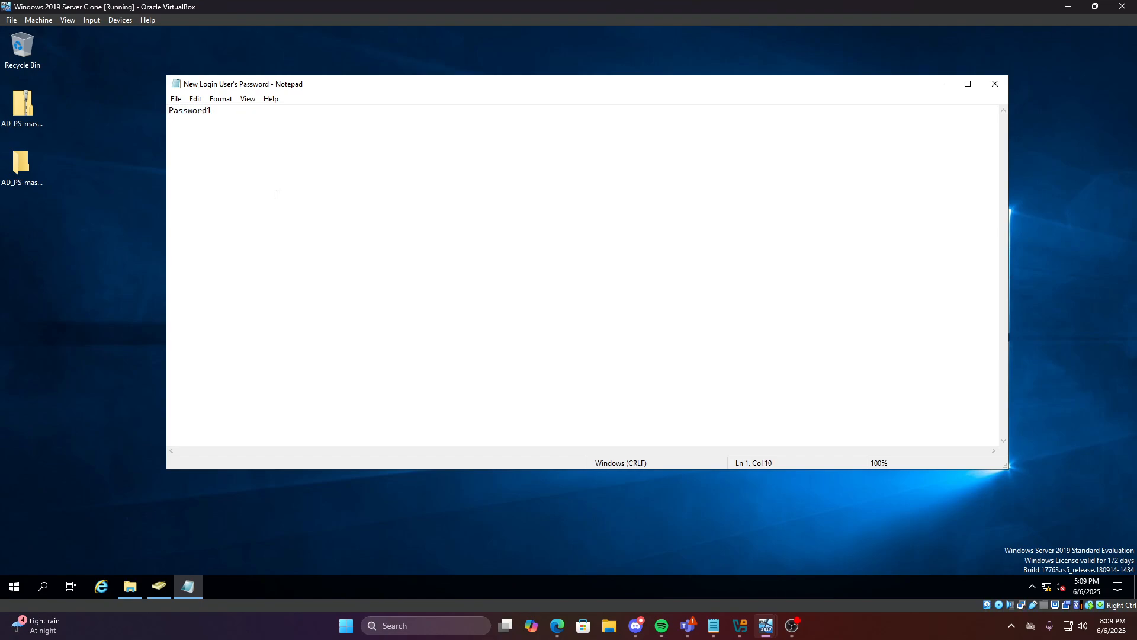
pyautogui.click(175, 100)
pyautogui.click(195, 138)
pyautogui.click(995, 83)
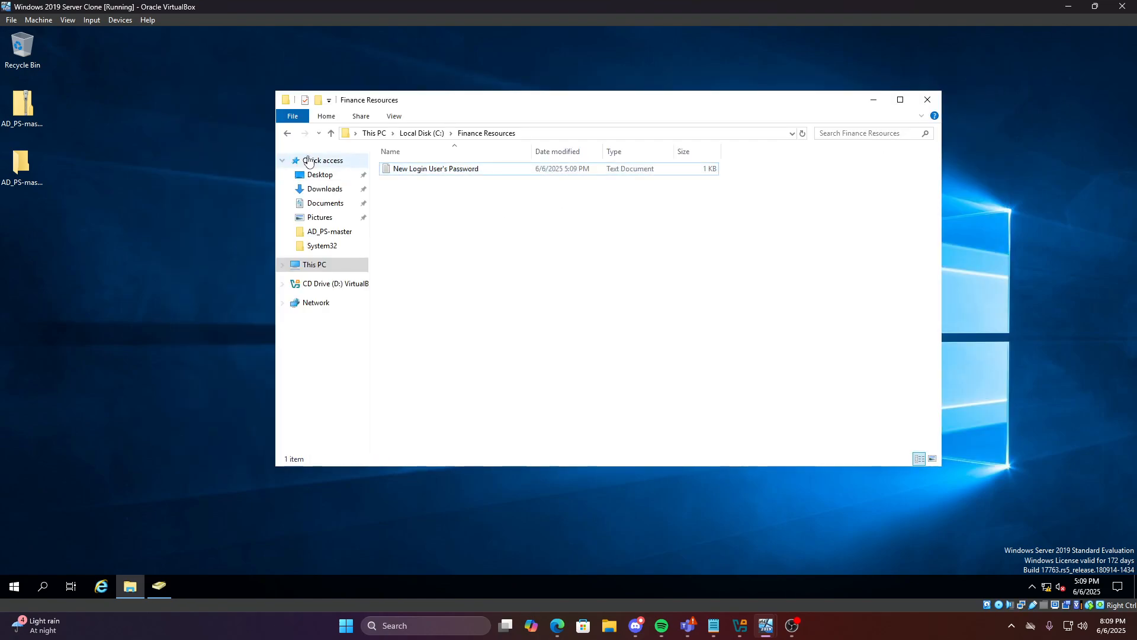
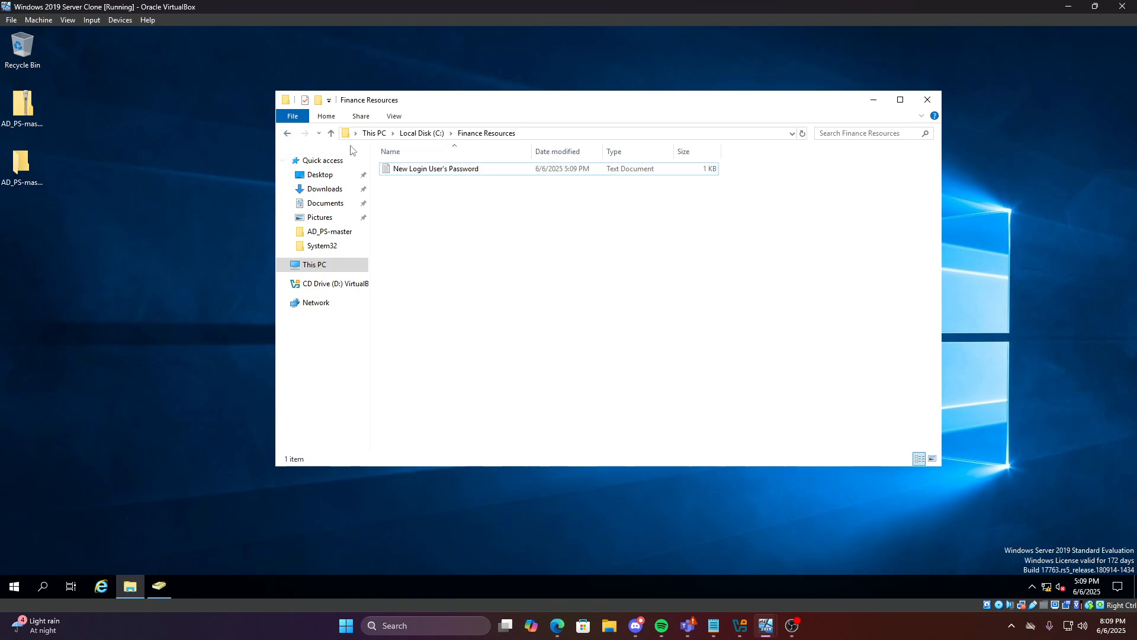
# Return to the Local Disk (C:) listing and open the Finance Resources folder's context menu
pyautogui.click(288, 134)
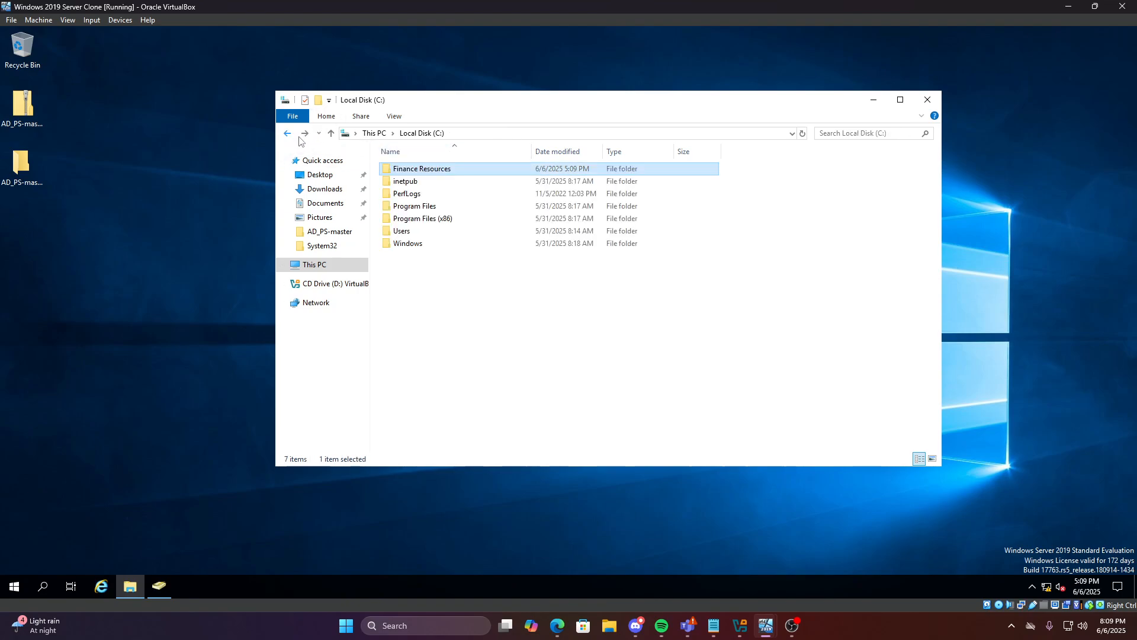
pyautogui.click(305, 133)
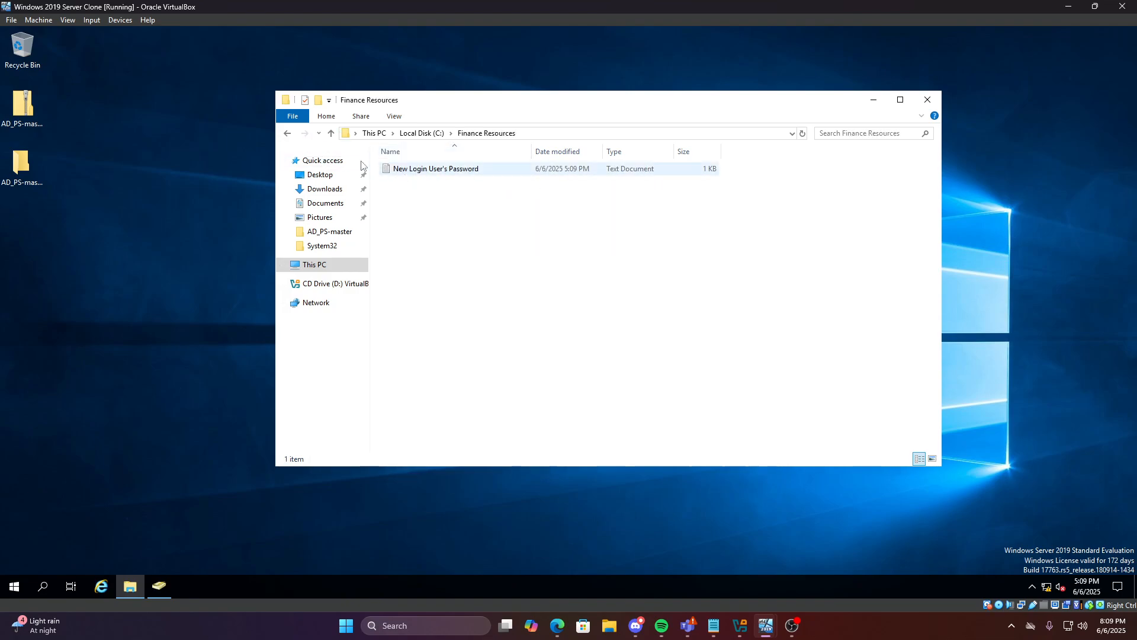
pyautogui.click(288, 133)
pyautogui.click(491, 309)
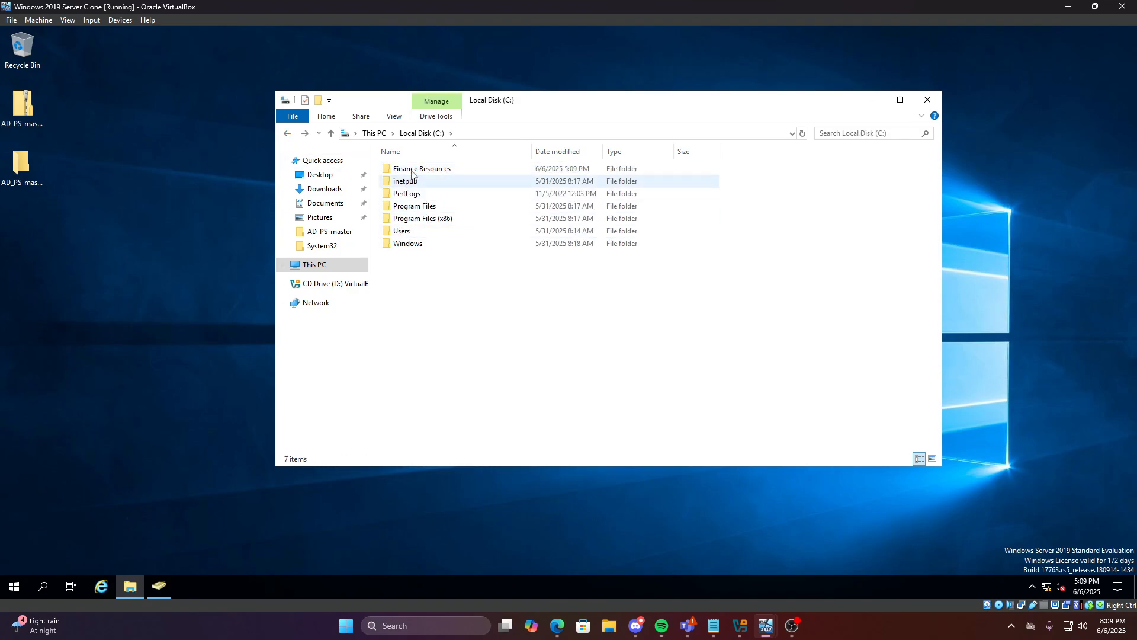
pyautogui.rightClick(413, 170)
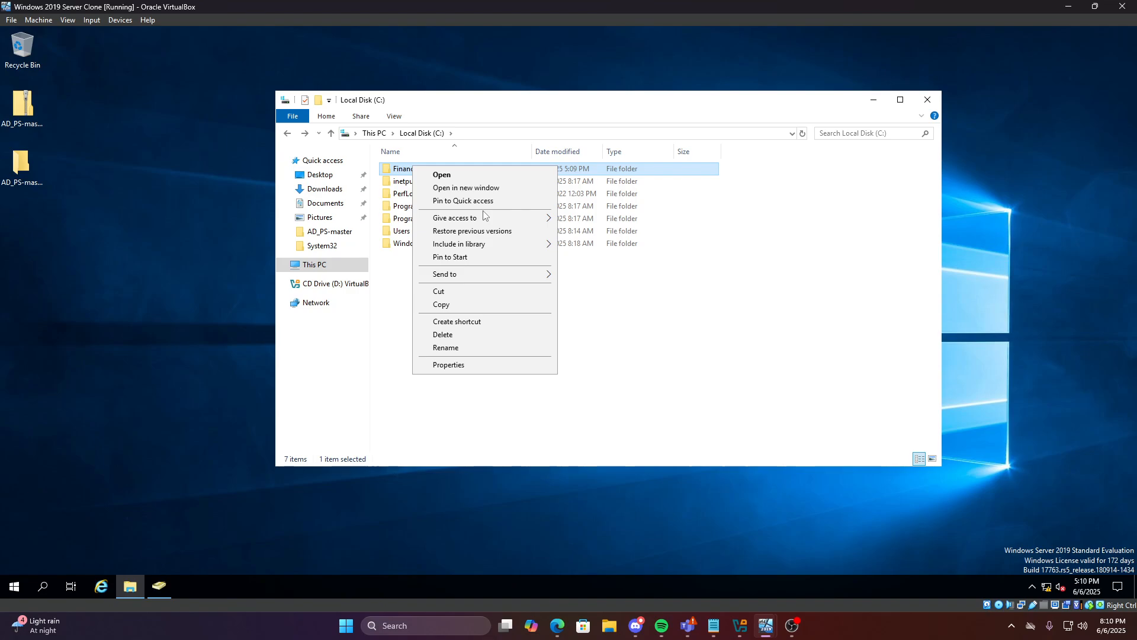
# In Finance Resources' Properties, view the Users group's security permissions: Read & execute, List folder contents, Read
pyautogui.click(479, 365)
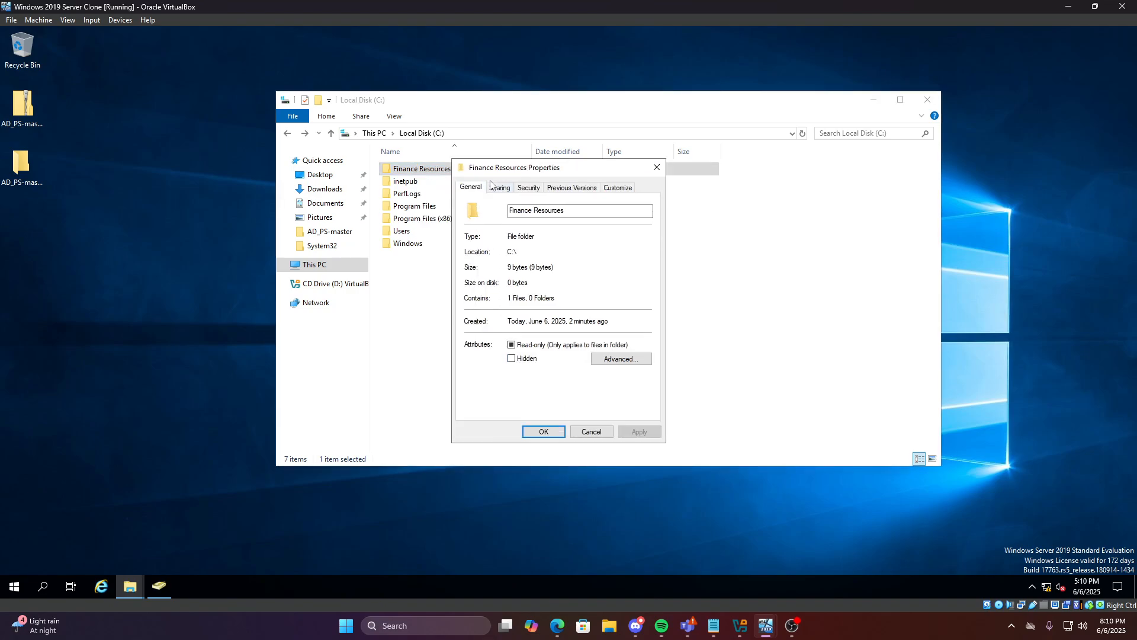
pyautogui.click(499, 188)
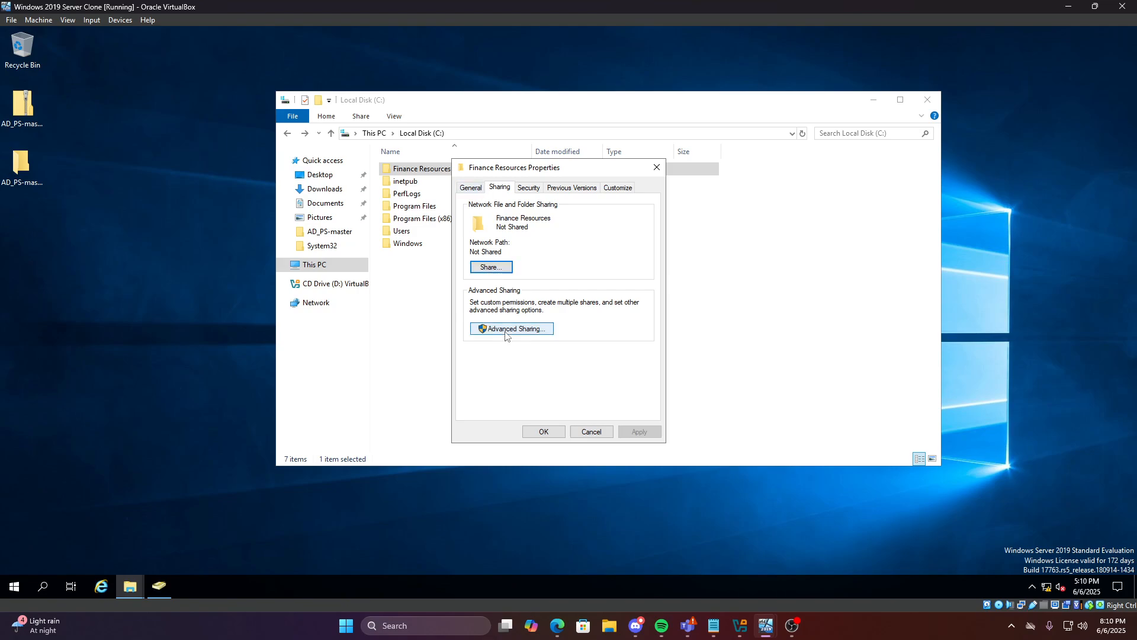
pyautogui.click(528, 187)
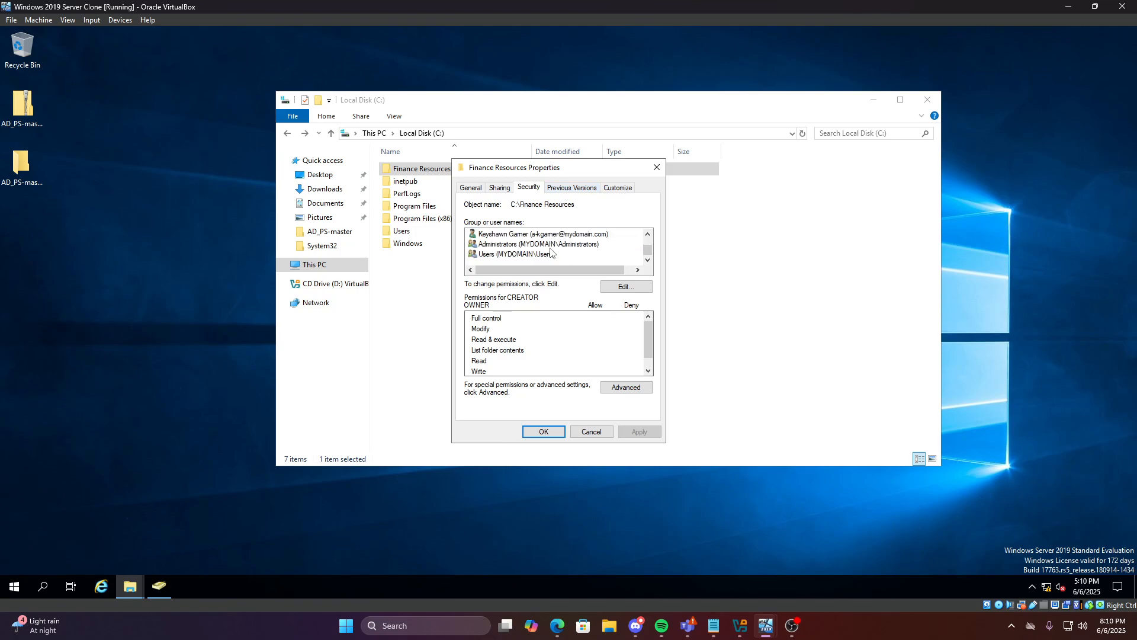
pyautogui.click(499, 188)
pyautogui.click(528, 187)
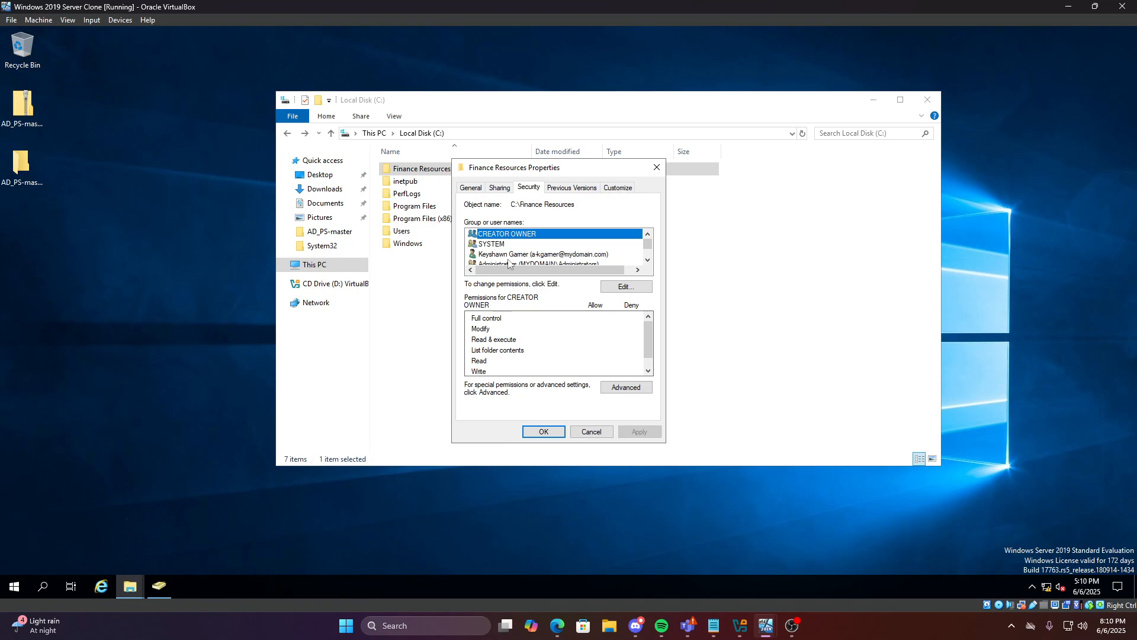
pyautogui.scroll(-1, 509, 257)
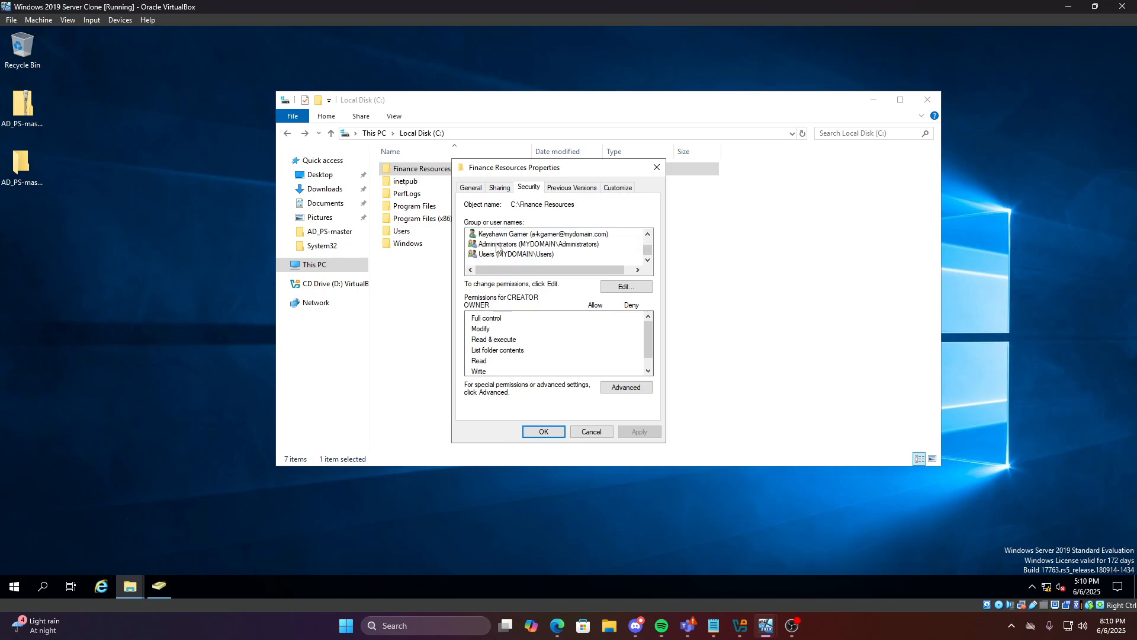
pyautogui.click(524, 254)
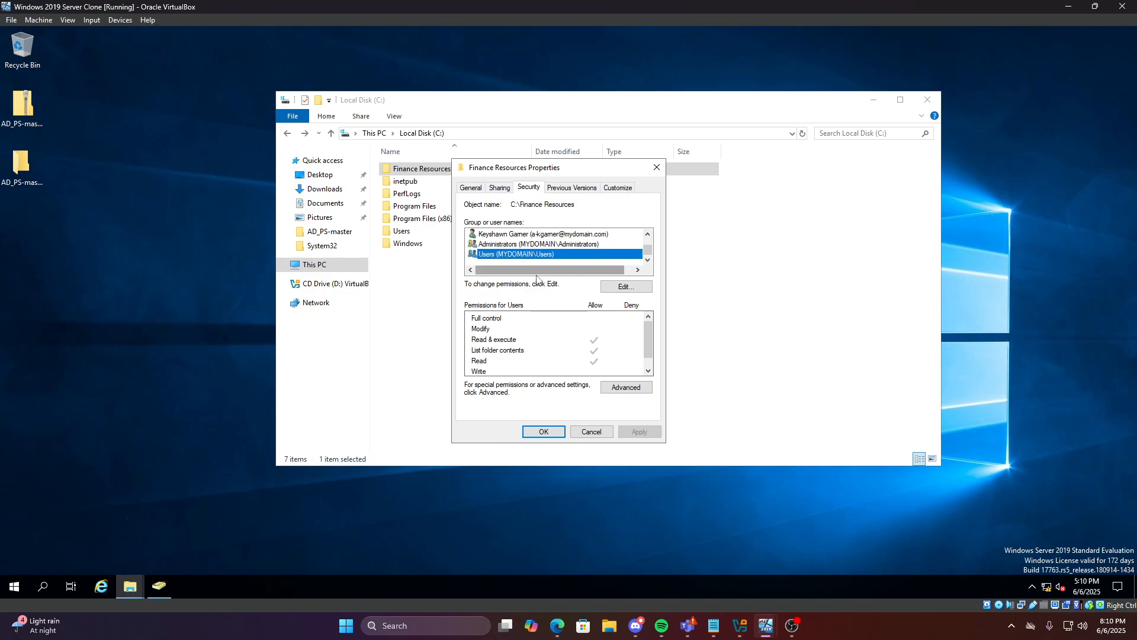
pyautogui.scroll(1, 560, 263)
pyautogui.scroll(-1, 616, 341)
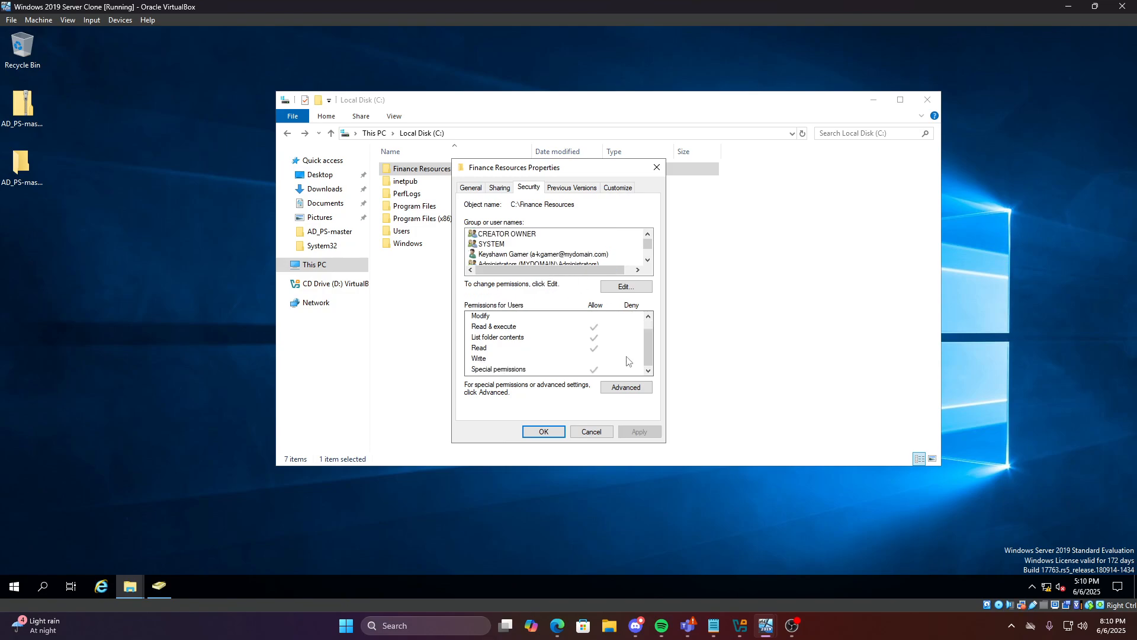
pyautogui.moveTo(647, 245); pyautogui.dragTo(646, 255)
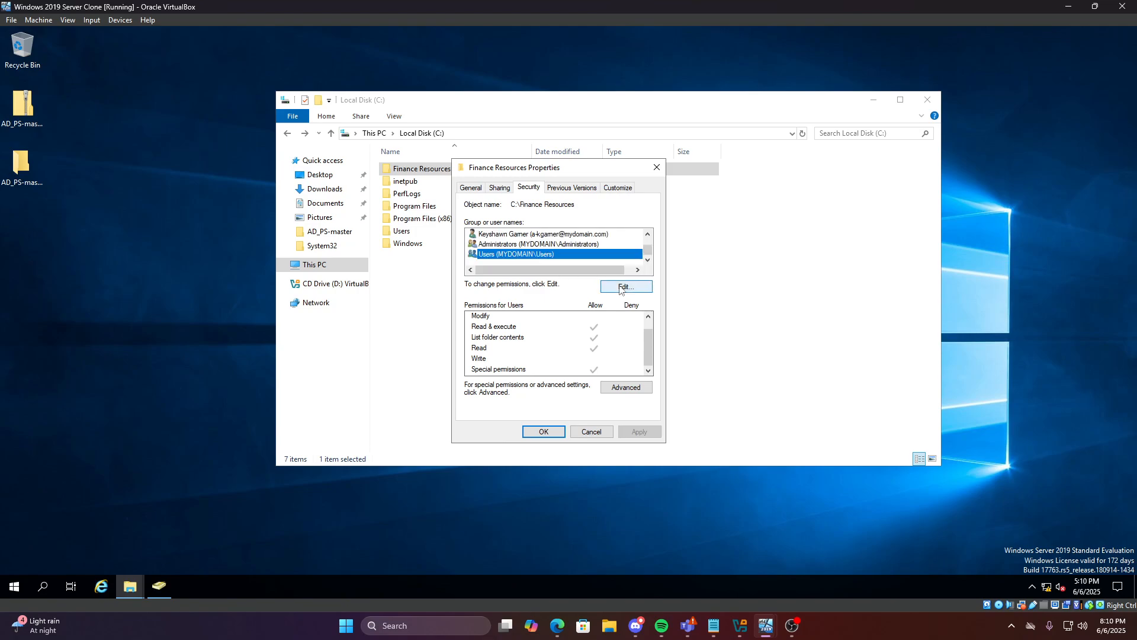
# Add the Finance Manager group to Finance Resources' security permissions, resolving 'Finance M' with Check Names
pyautogui.click(621, 288)
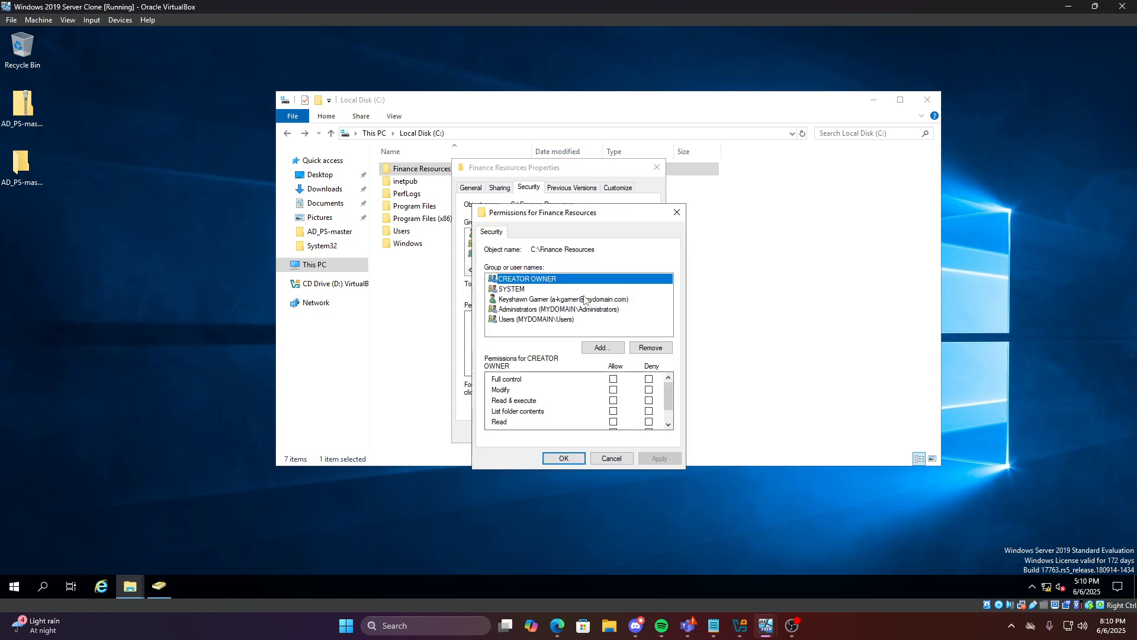
pyautogui.click(592, 348)
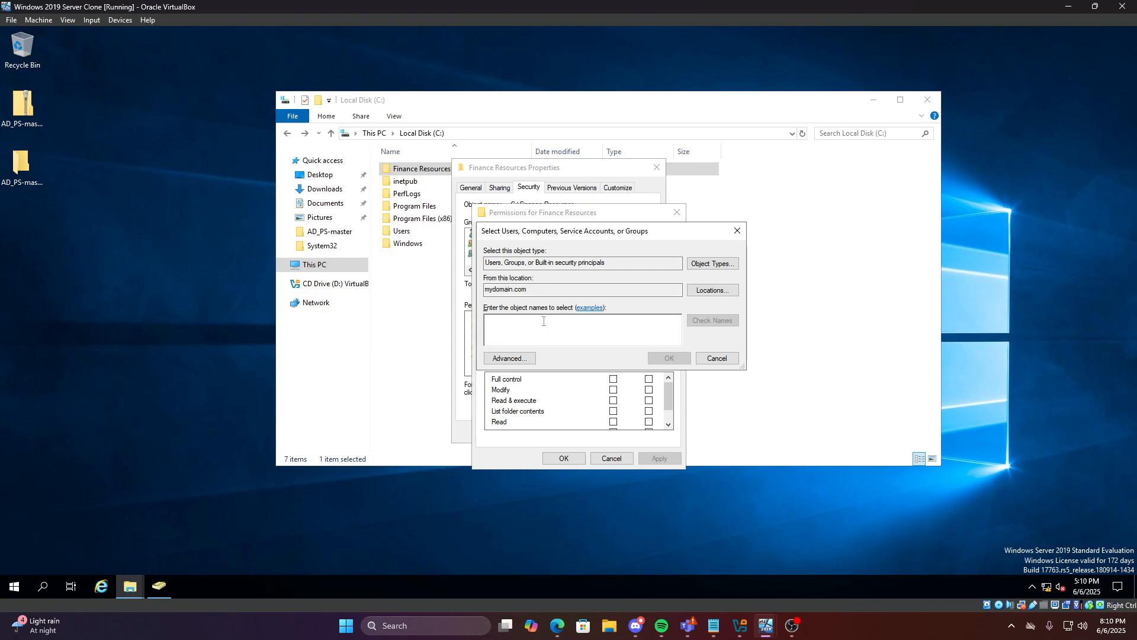
pyautogui.write('Finance')
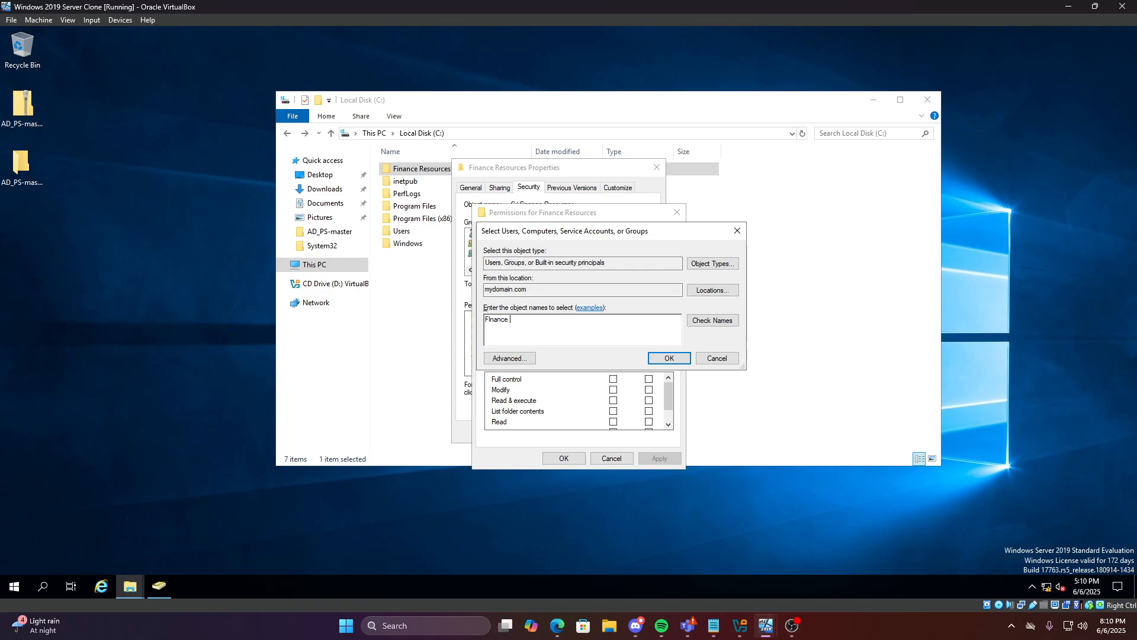
pyautogui.write(' M')
pyautogui.click(709, 320)
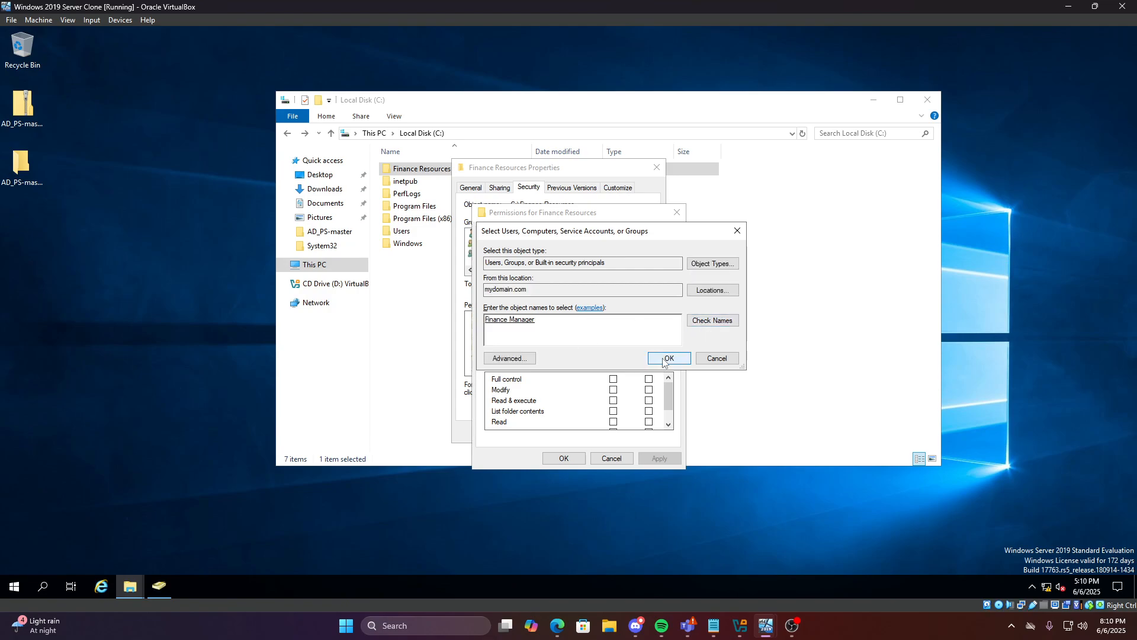
pyautogui.click(667, 359)
# Keep Finance Manager's default Allow permissions and apply the change
pyautogui.scroll(-1, 599, 376)
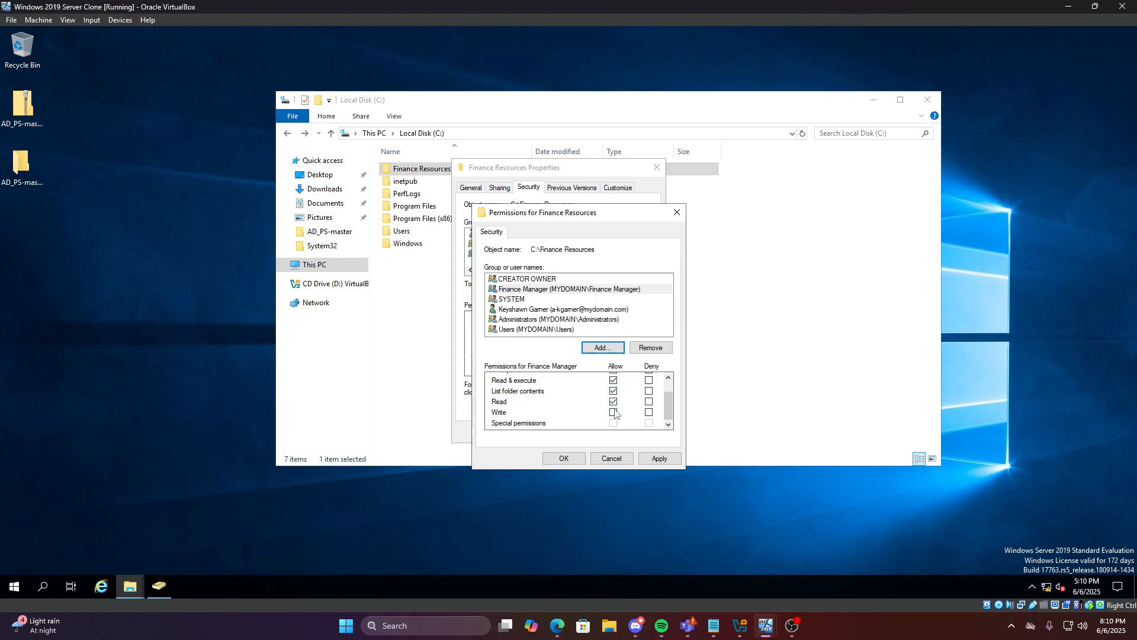
pyautogui.scroll(1, 616, 412)
pyautogui.scroll(-1, 619, 408)
pyautogui.scroll(1, 622, 408)
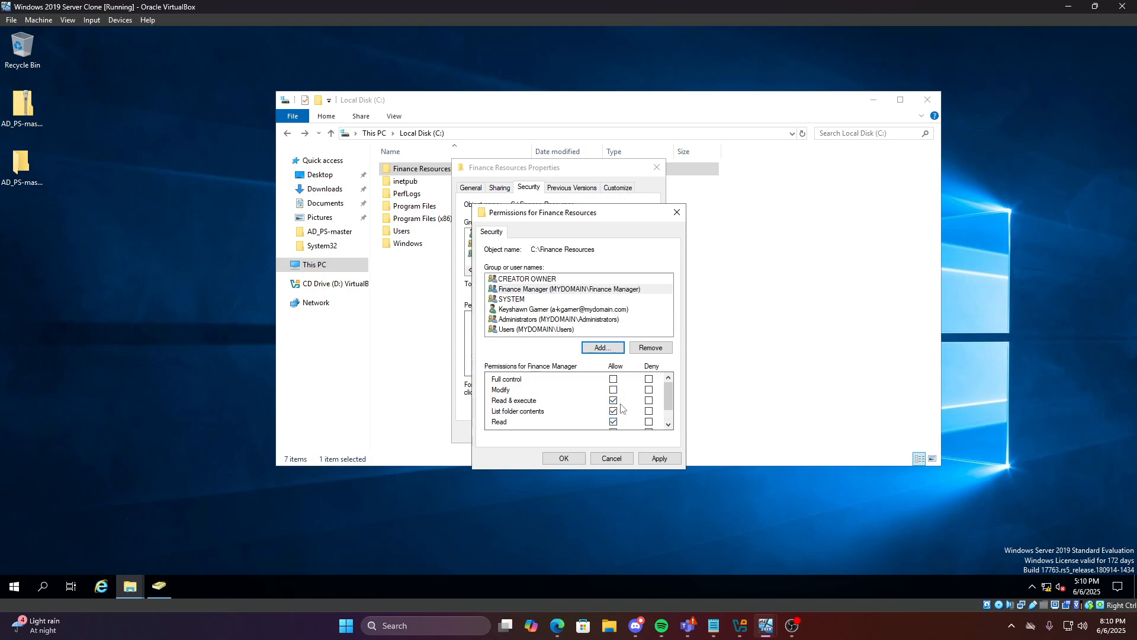
pyautogui.click(608, 353)
pyautogui.click(717, 362)
pyautogui.click(657, 458)
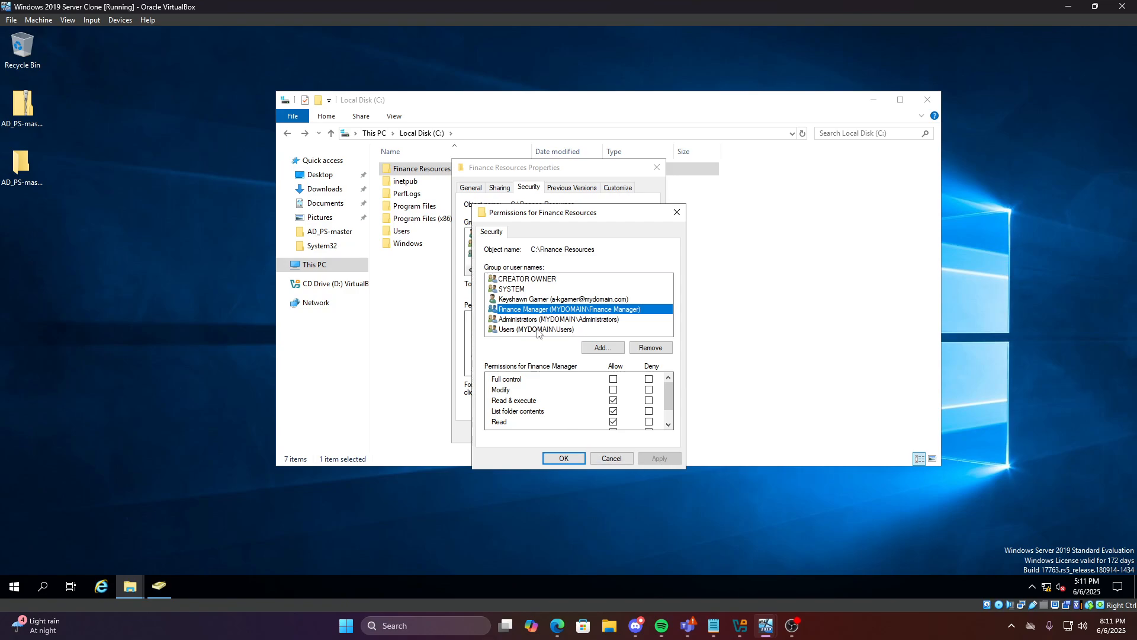
pyautogui.click(561, 459)
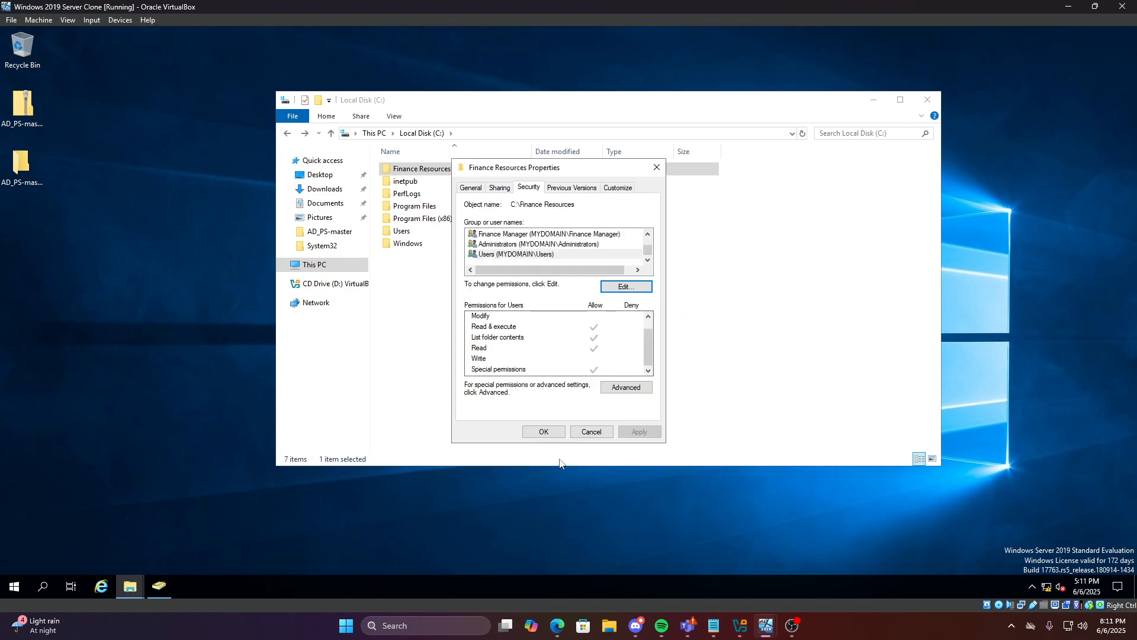
# Share Finance Resources with Finance Manager at Read and select its network path \\DC\Finance Resources
pyautogui.click(499, 188)
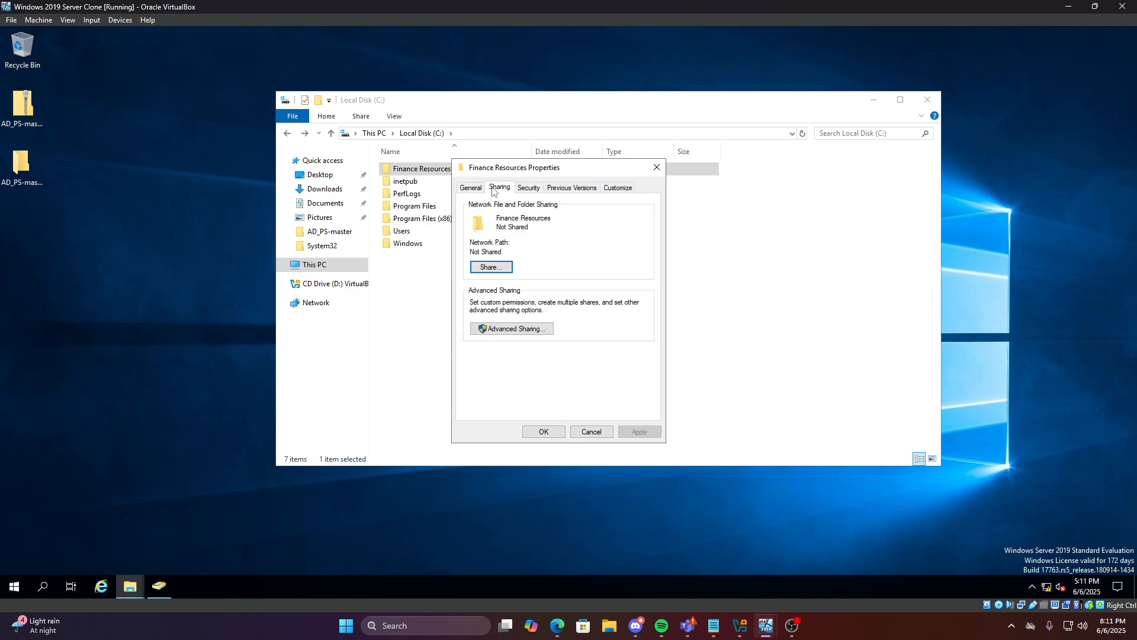
pyautogui.click(473, 188)
pyautogui.click(499, 188)
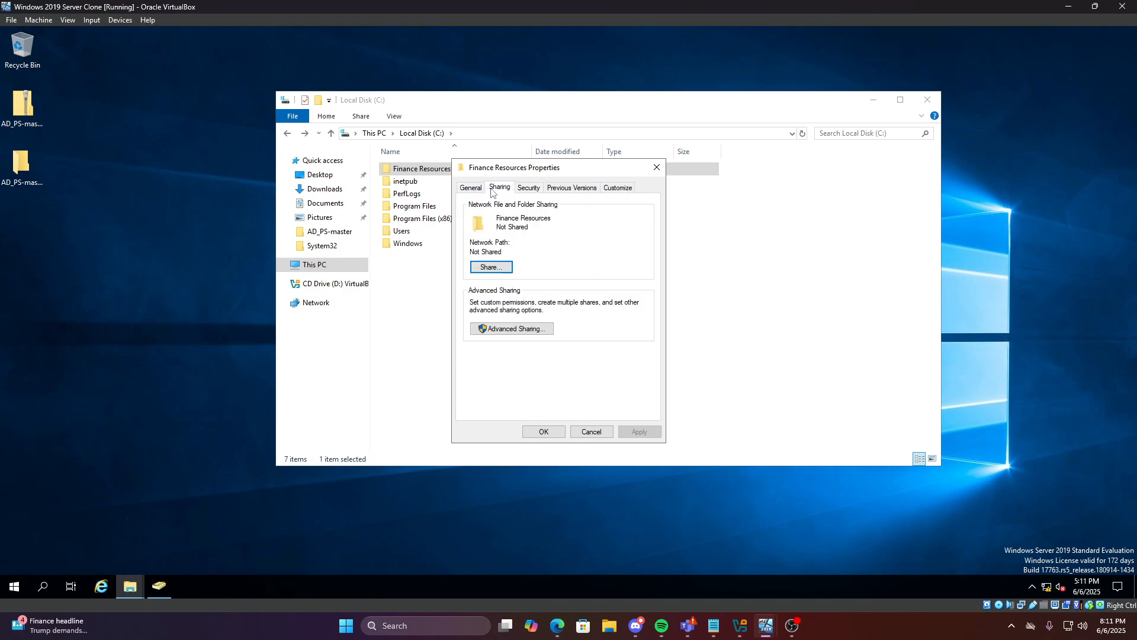
pyautogui.click(489, 268)
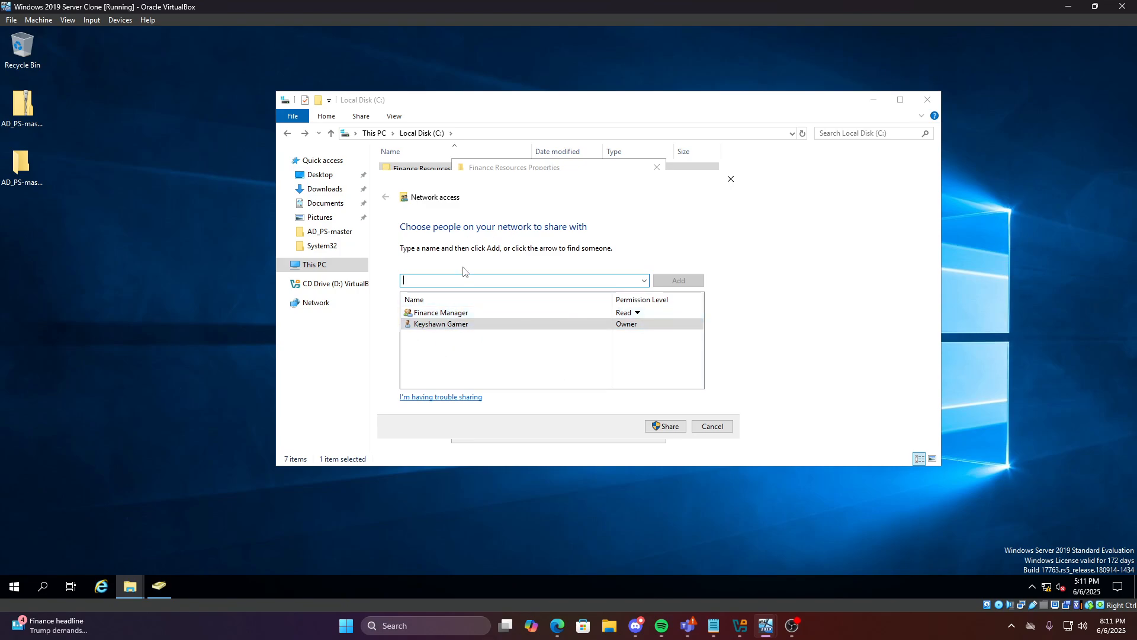
pyautogui.click(666, 427)
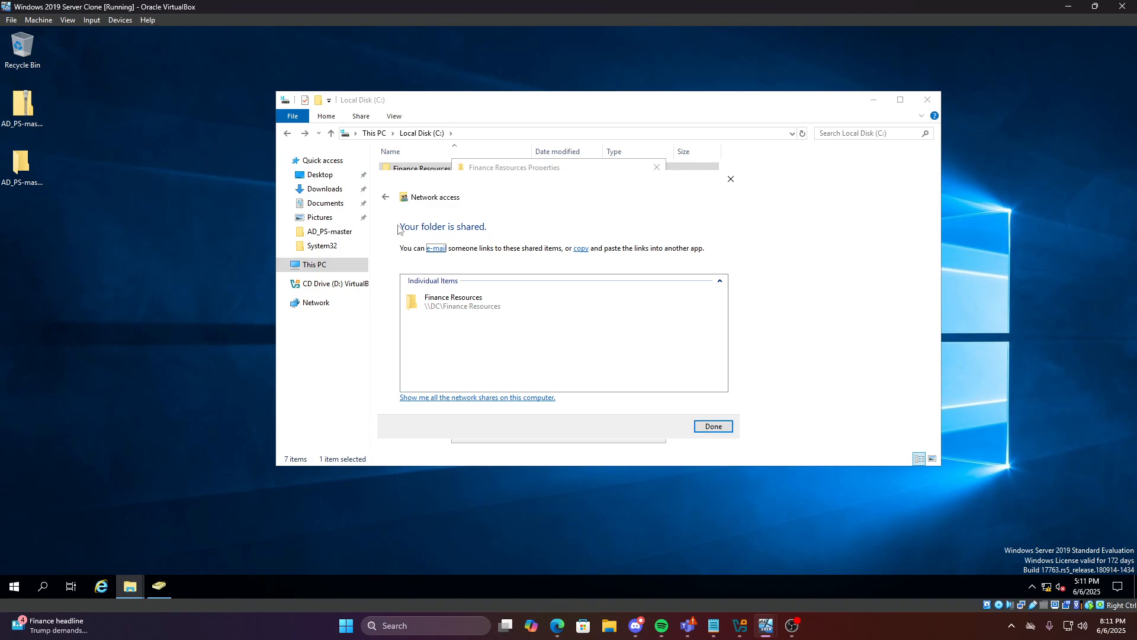
pyautogui.click(711, 427)
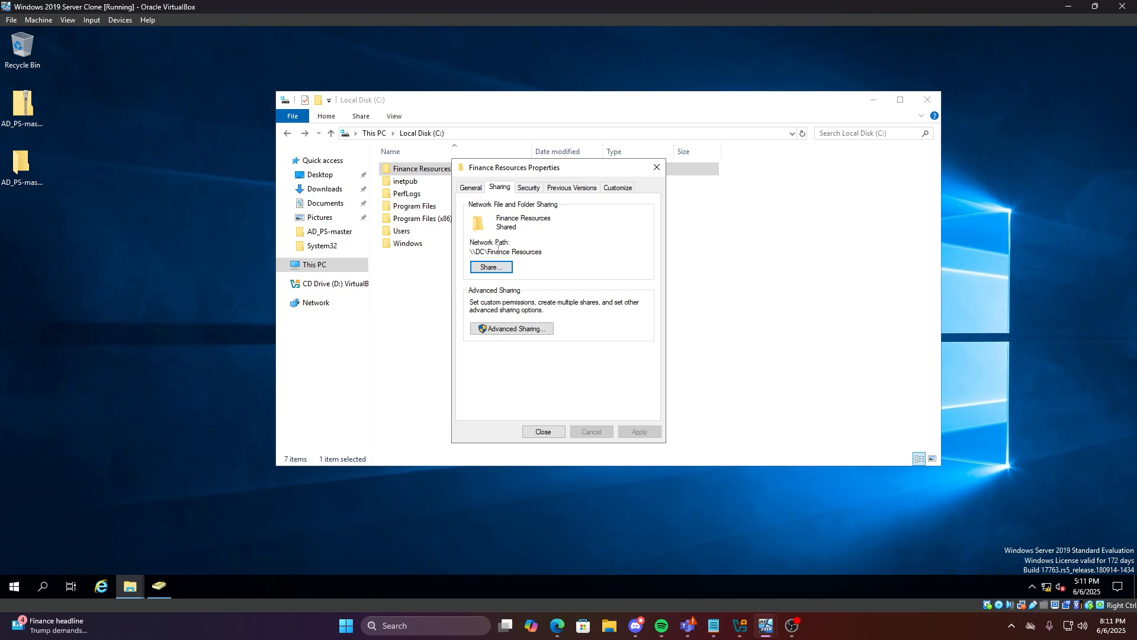
pyautogui.moveTo(535, 252); pyautogui.dragTo(456, 244)
pyautogui.click(544, 251)
pyautogui.moveTo(522, 254); pyautogui.dragTo(589, 259)
pyautogui.moveTo(767, 627)
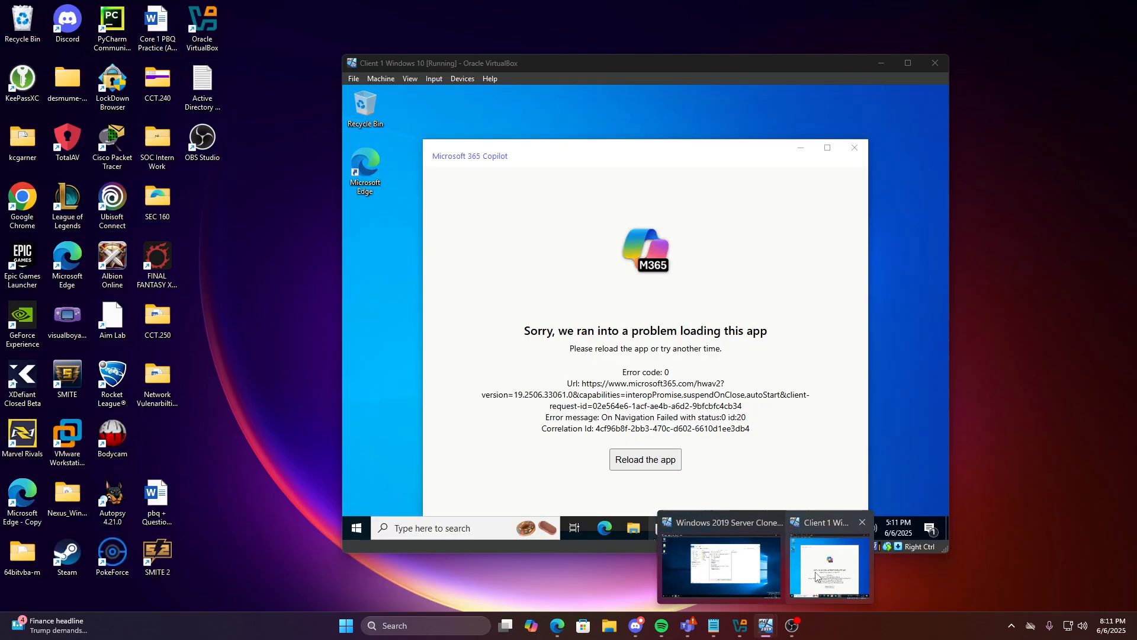
# On the Client 1 machine, open File Explorer and go to the \\DC\Finance Resources share
pyautogui.click(816, 576)
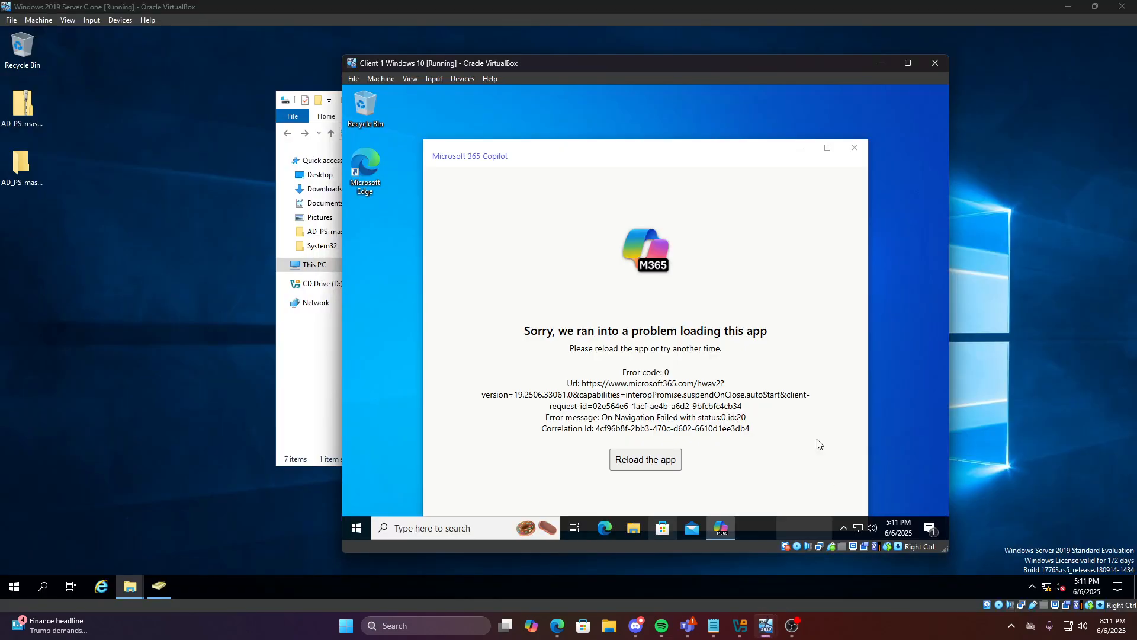
pyautogui.click(855, 148)
pyautogui.click(637, 527)
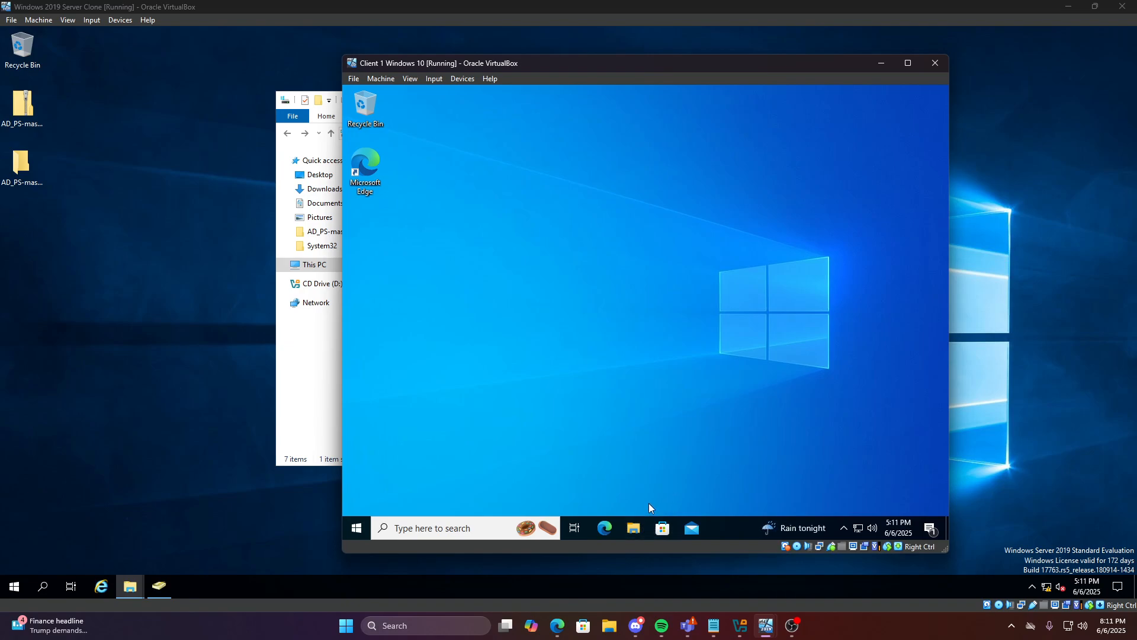
pyautogui.click(564, 171)
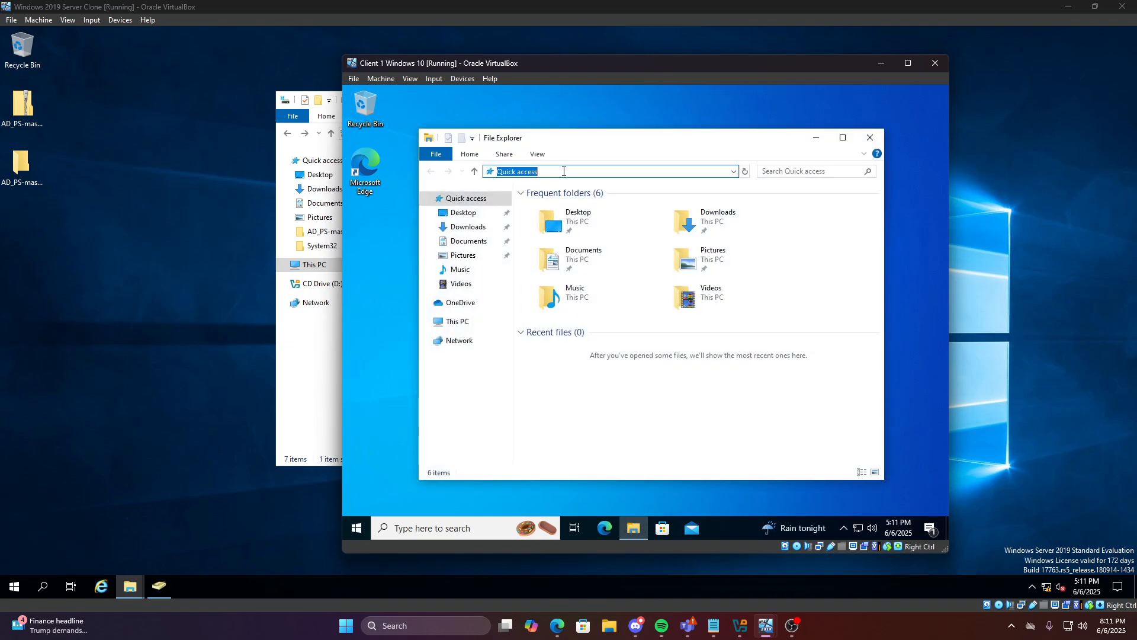
pyautogui.moveTo(549, 70); pyautogui.dragTo(764, 86)
pyautogui.click(770, 187)
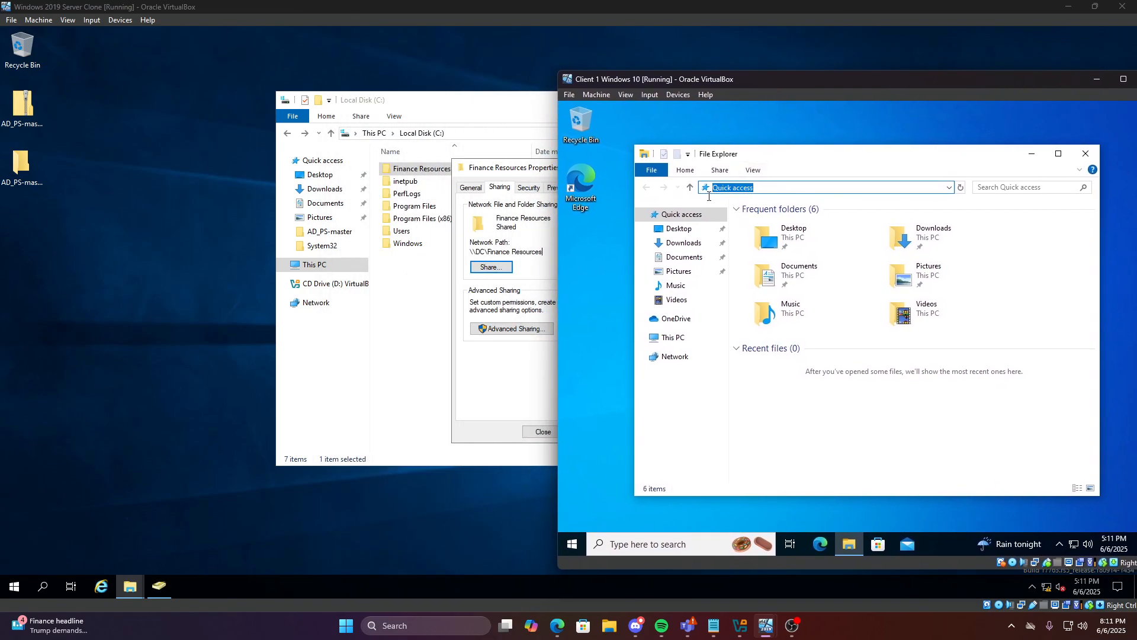
pyautogui.press('BackSpace')
pyautogui.write('\\\\DC\\')
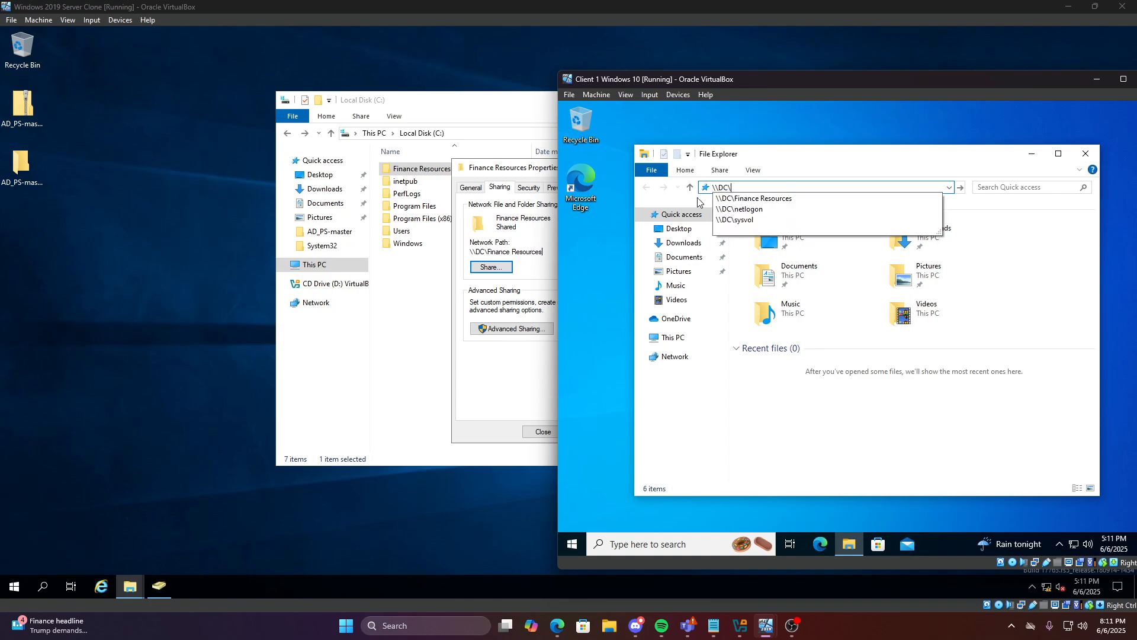
pyautogui.write('F')
pyautogui.press('Down')
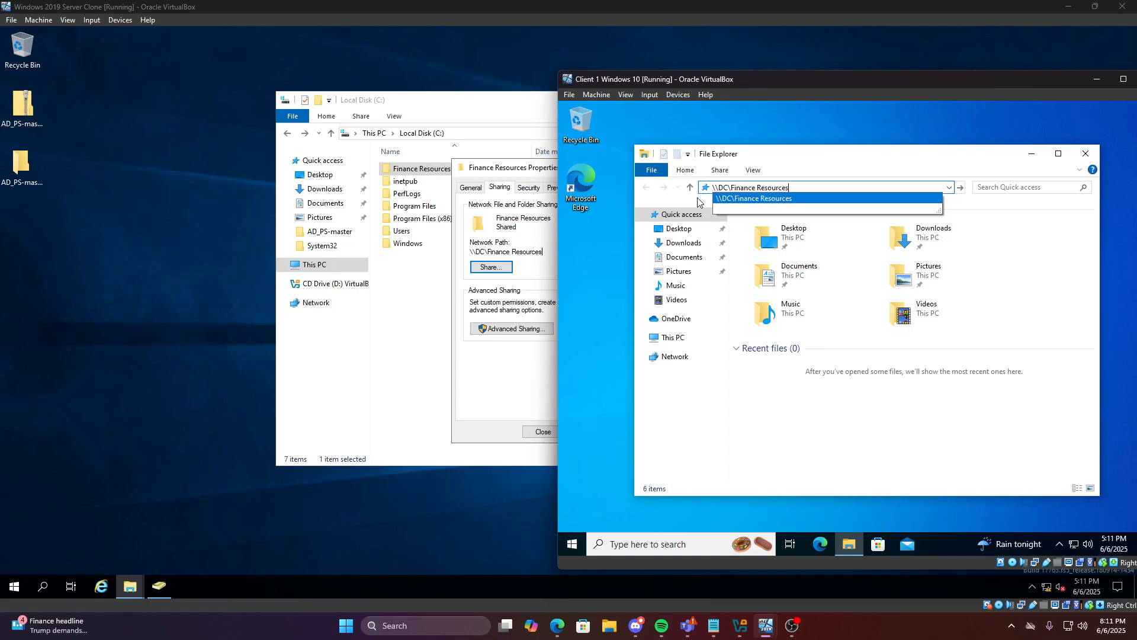
pyautogui.click(756, 199)
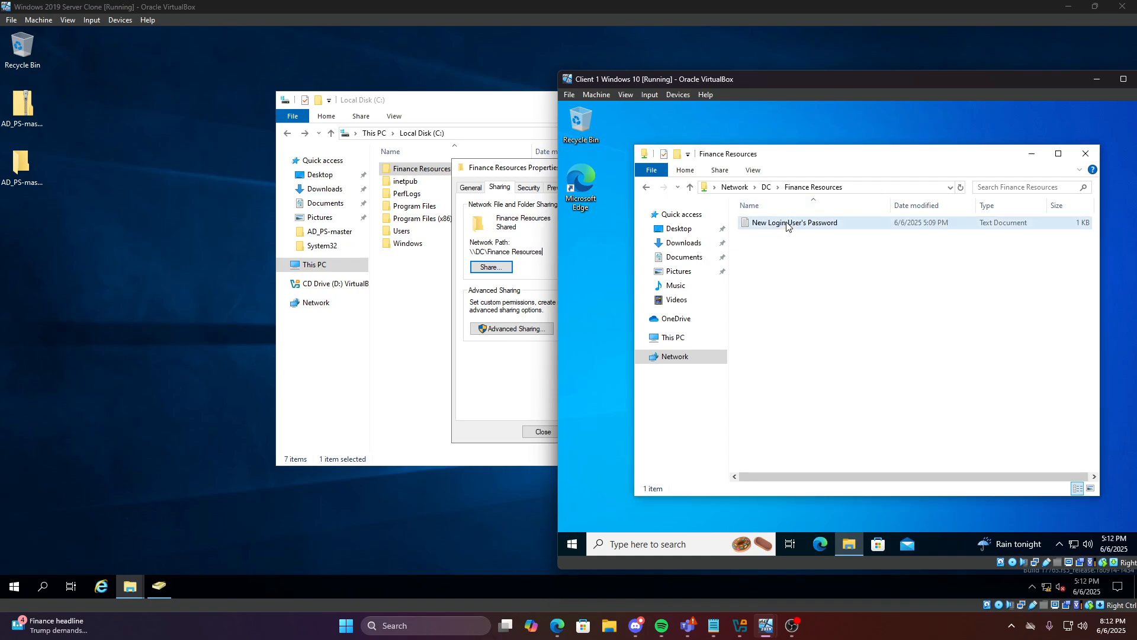
# Open the 'New Login User's Password' file, close Notepad, and minimise the client window
pyautogui.doubleClick(787, 225)
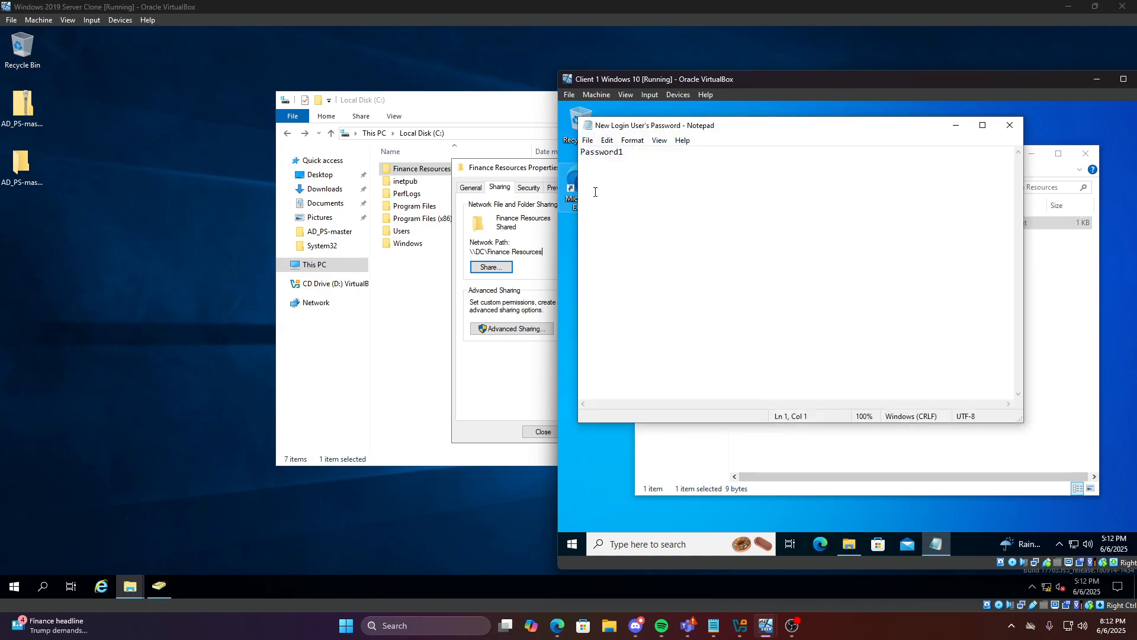
pyautogui.moveTo(643, 152); pyautogui.dragTo(580, 153)
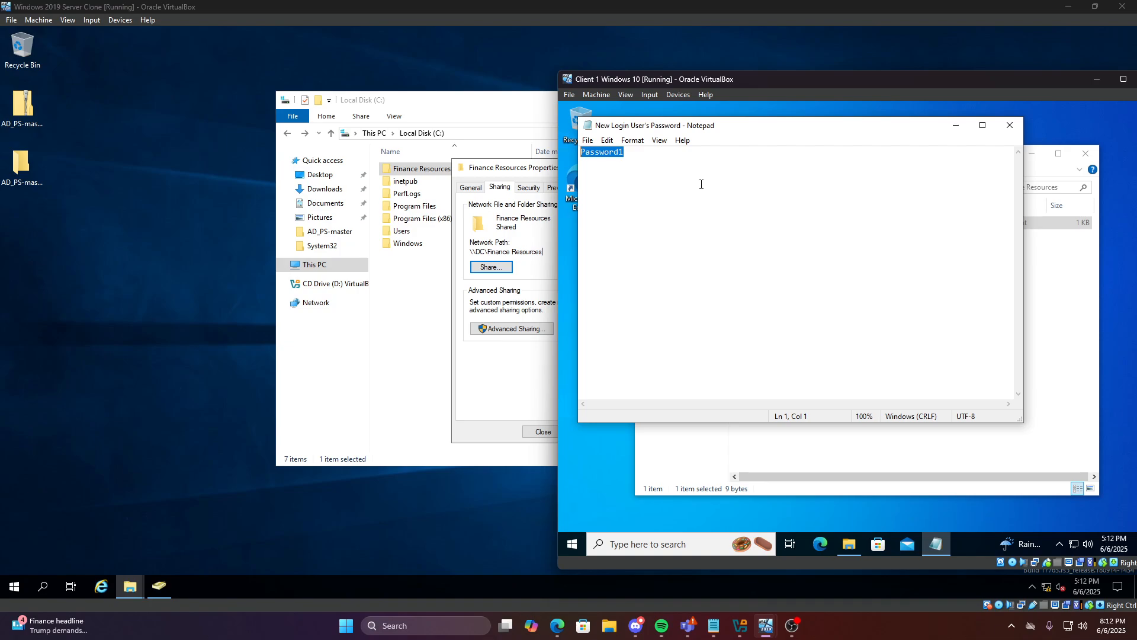
pyautogui.click(702, 184)
pyautogui.click(1010, 125)
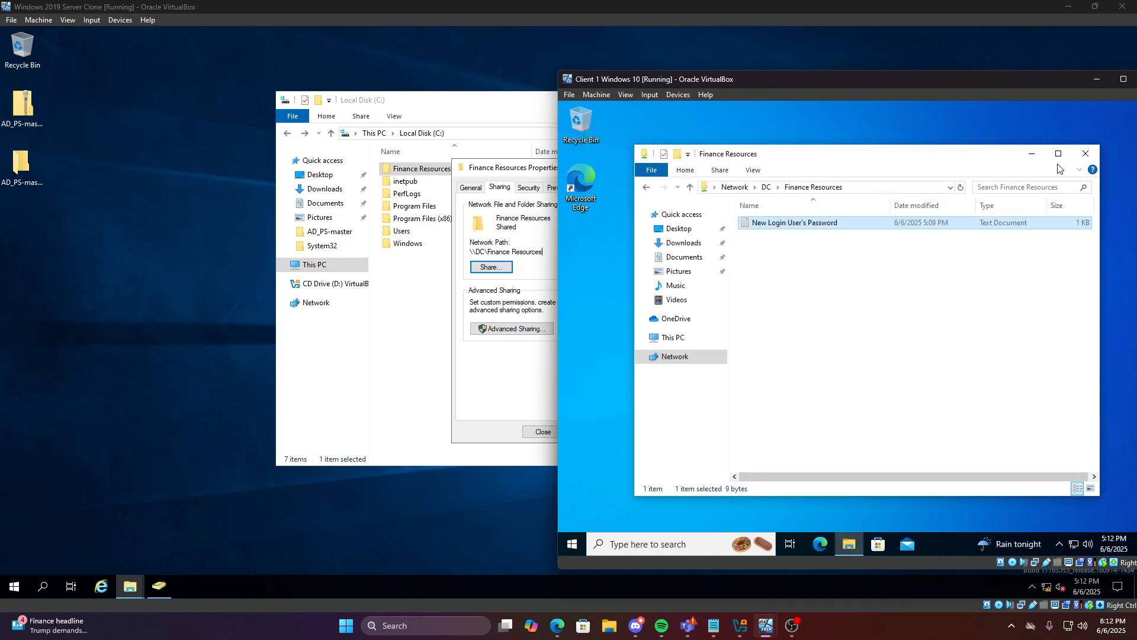
pyautogui.moveTo(1018, 79); pyautogui.dragTo(929, 80)
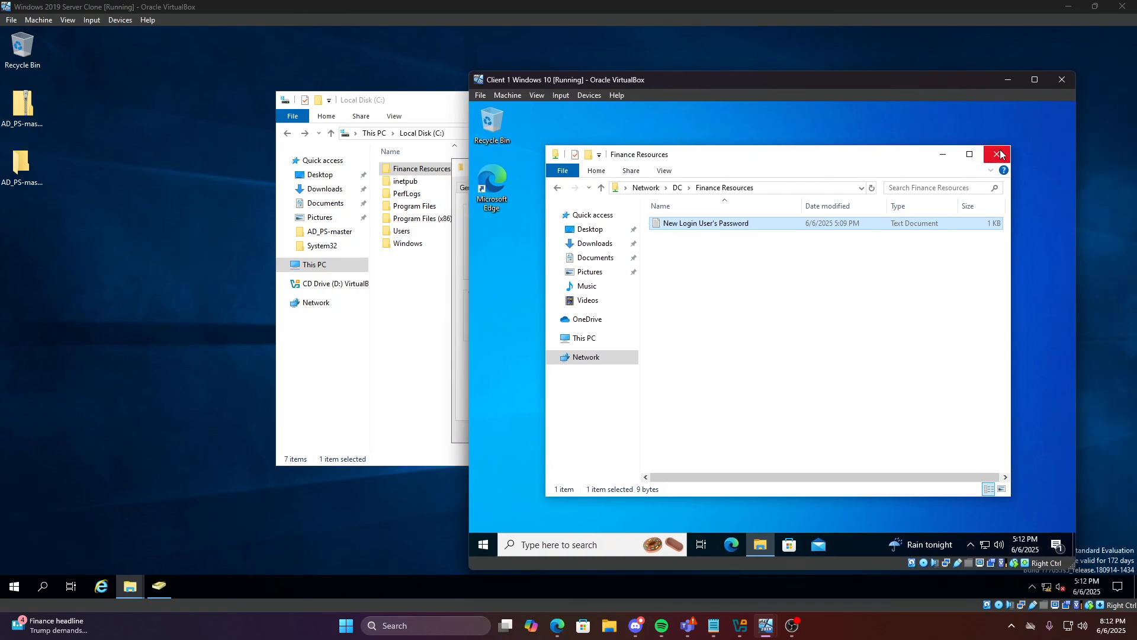
pyautogui.click(776, 284)
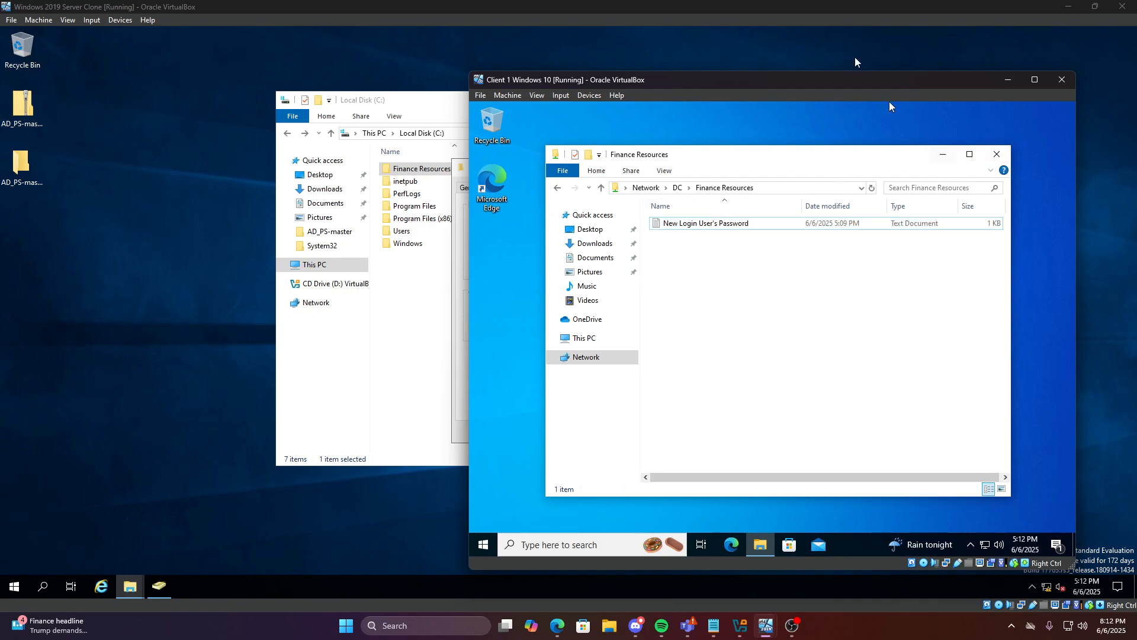
pyautogui.moveTo(890, 80); pyautogui.dragTo(783, 81)
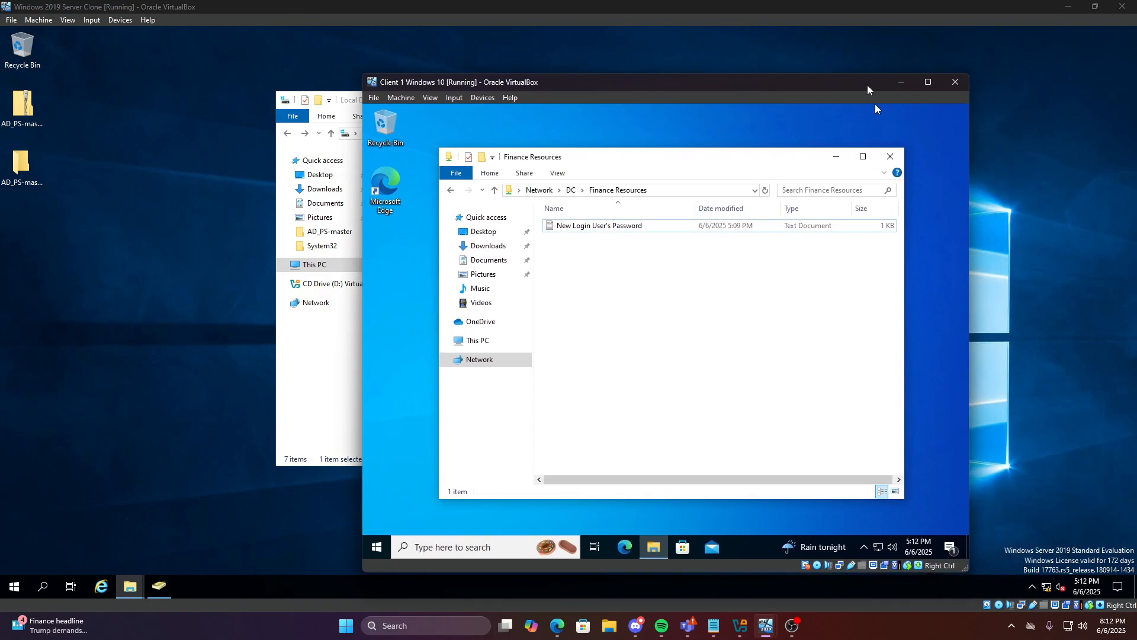
pyautogui.moveTo(868, 89)
pyautogui.mouseDown()
pyautogui.moveTo(936, 108)
pyautogui.moveTo(912, 84)
pyautogui.moveTo(874, 73)
pyautogui.mouseUp()
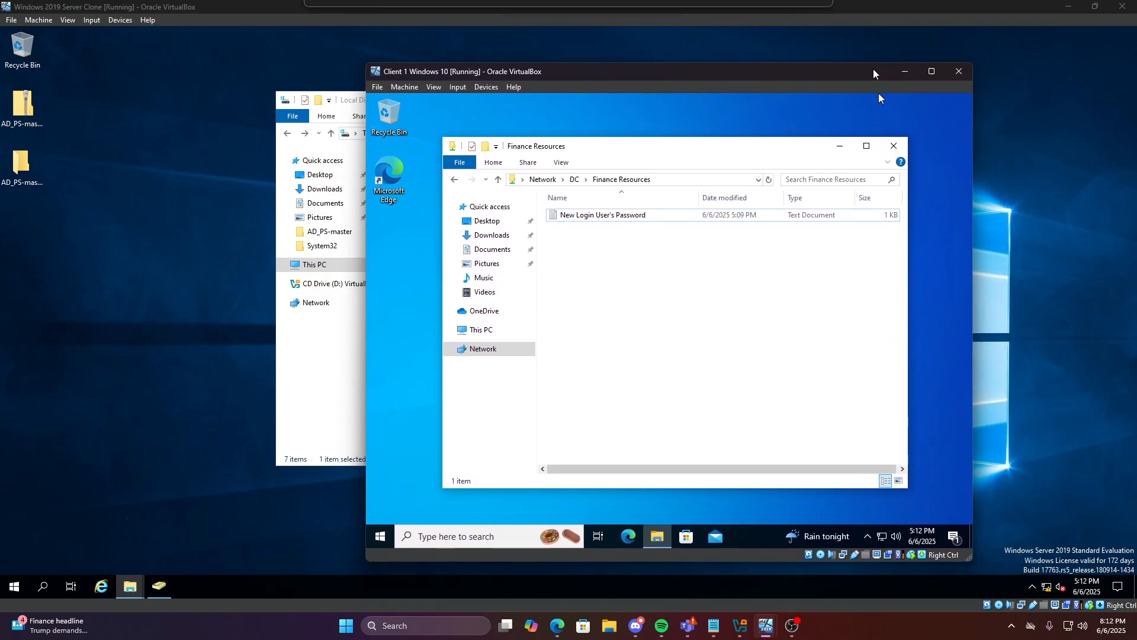
pyautogui.click(903, 74)
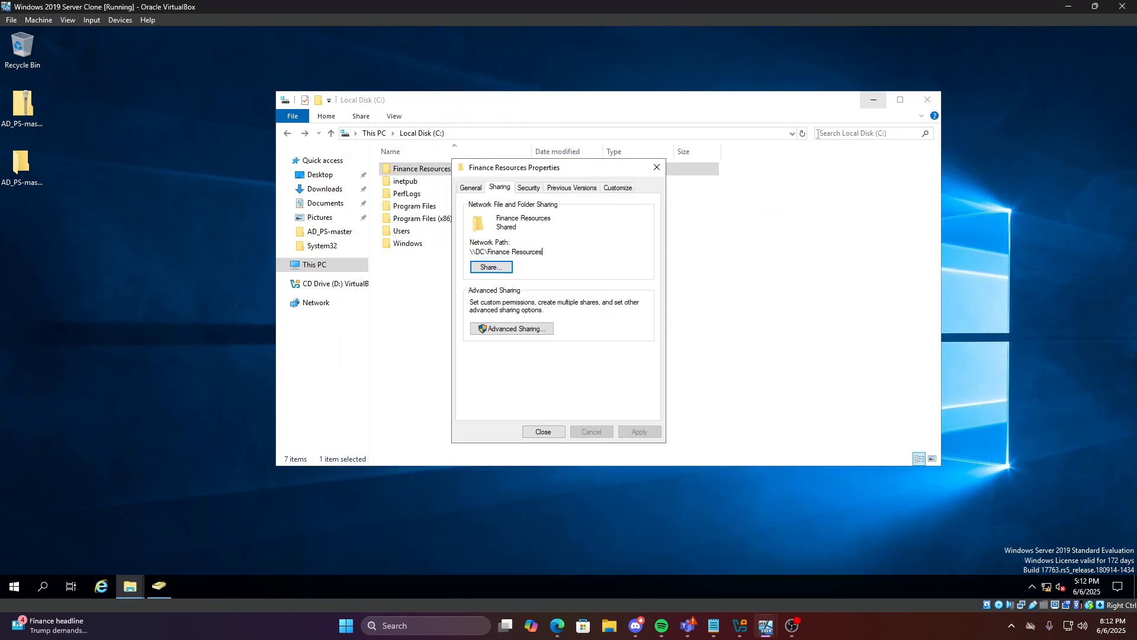
# Close the Finance Resources properties and create a folder named 'IT Help Desk Tier 1' on drive C
pyautogui.click(656, 167)
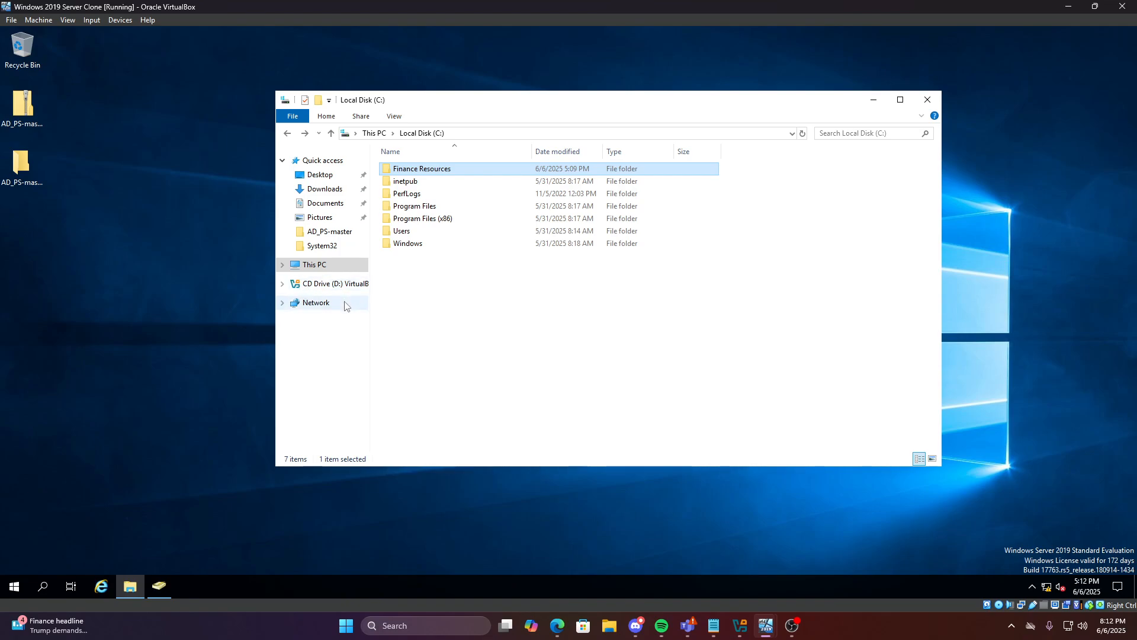
pyautogui.rightClick(436, 278)
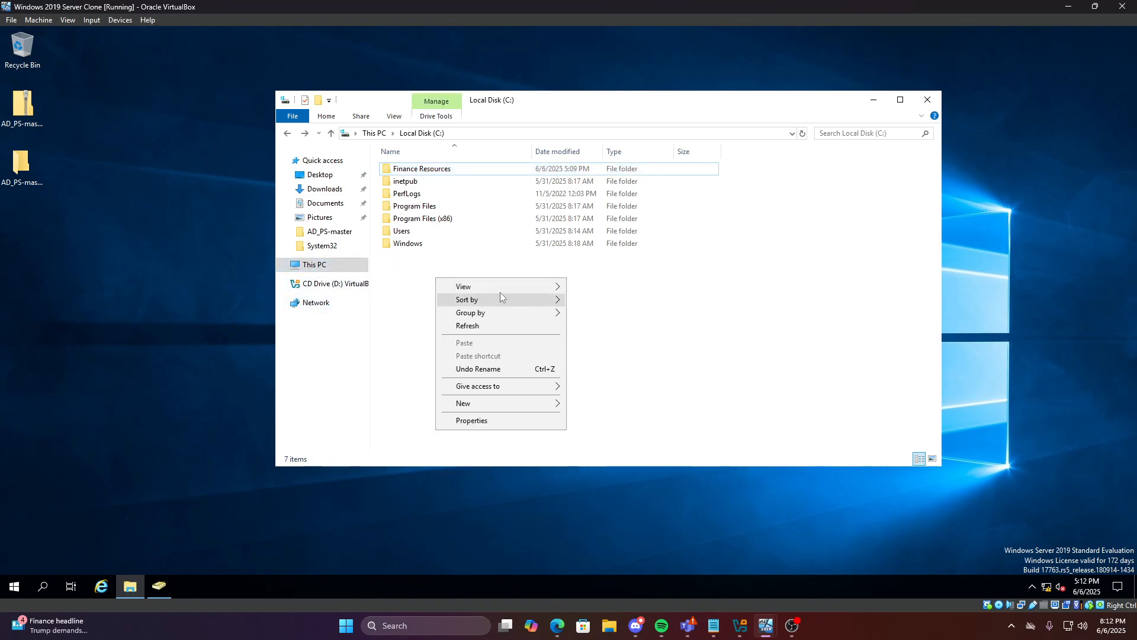
pyautogui.moveTo(479, 403)
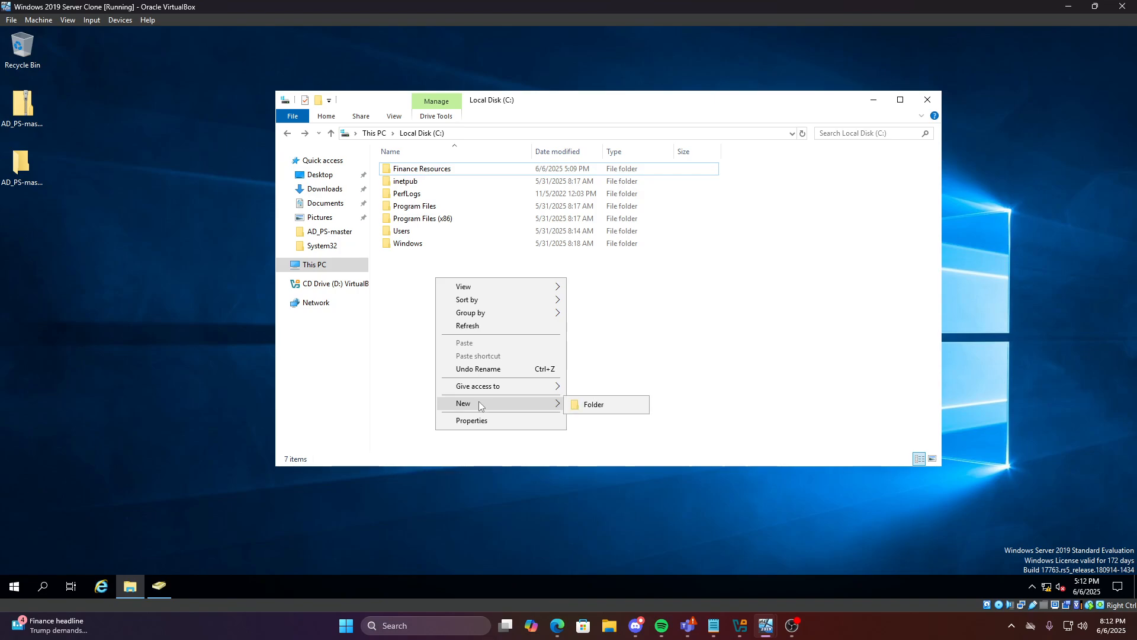
pyautogui.click(592, 405)
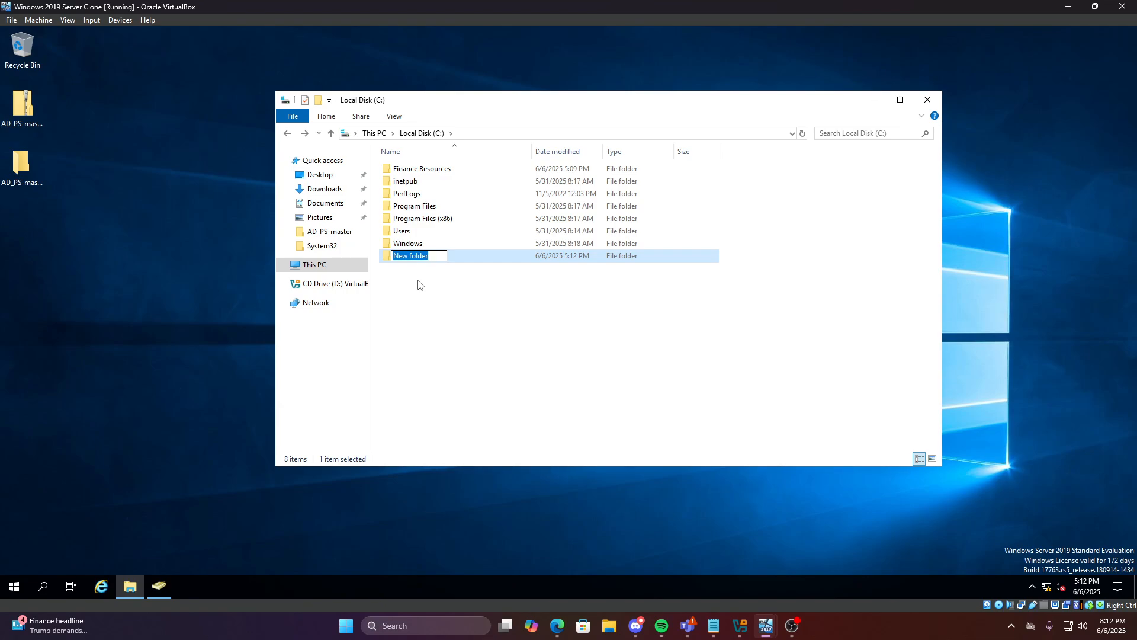
pyautogui.press('BackSpace')
pyautogui.write('IT Help Desk Tier 1')
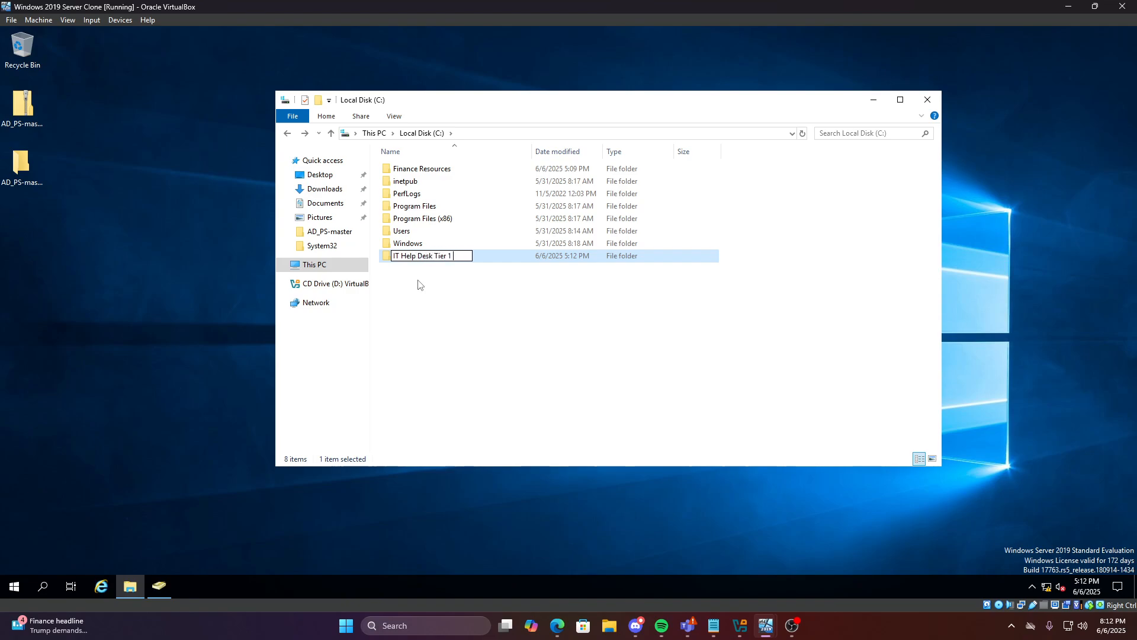
pyautogui.press('Return')
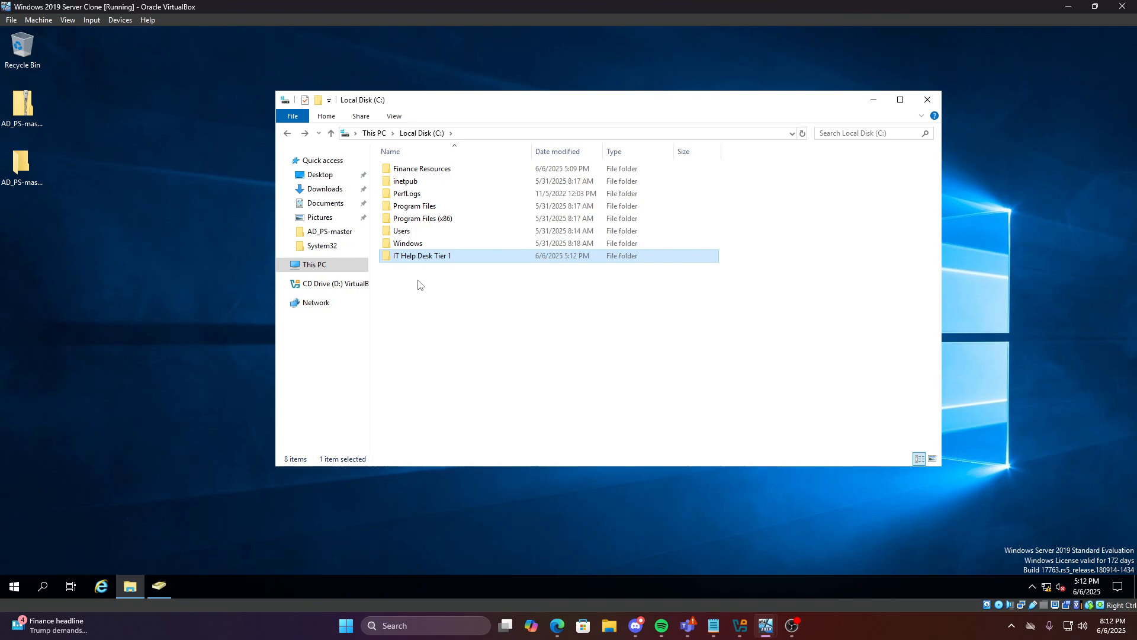
# Create a second folder on drive C named 'IT Help Desk Tier 2'
pyautogui.rightClick(433, 258)
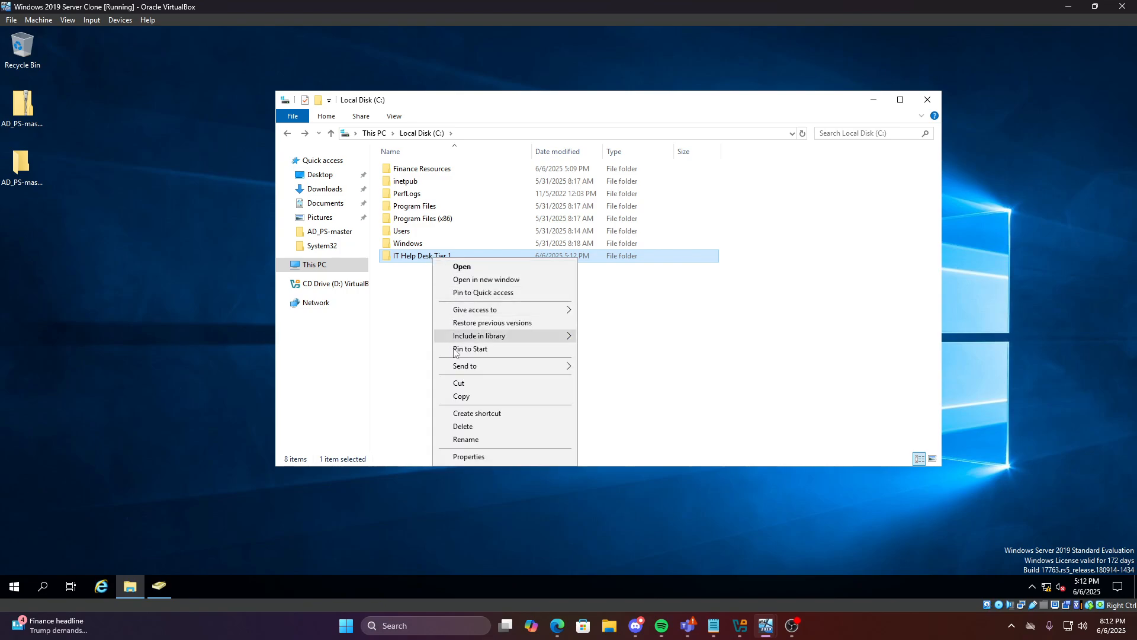
pyautogui.click(466, 439)
pyautogui.hotkey('ctrl', 'c')
pyautogui.click(437, 277)
pyautogui.rightClick(438, 276)
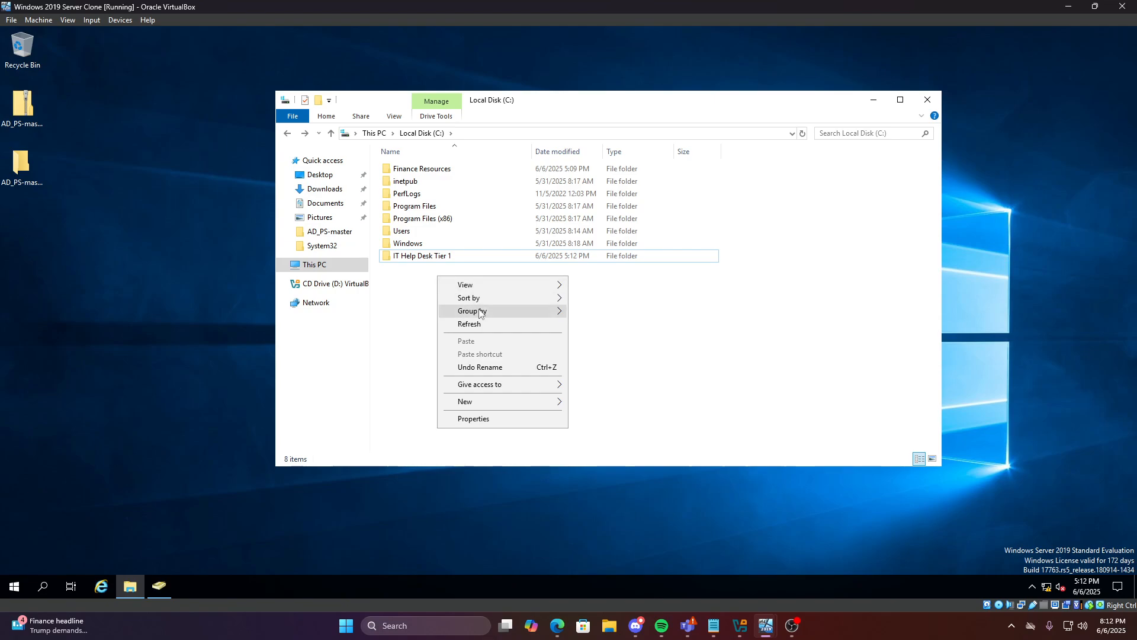
pyautogui.moveTo(483, 401)
pyautogui.click(595, 401)
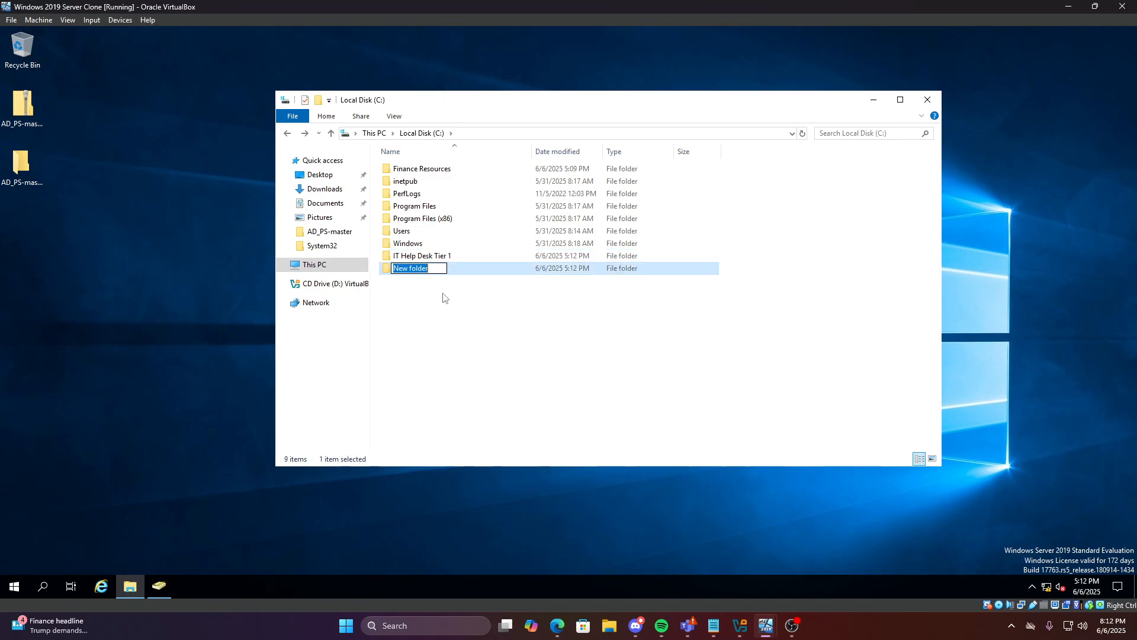
pyautogui.hotkey('ctrl', 'v')
pyautogui.press('BackSpace')
pyautogui.write('2')
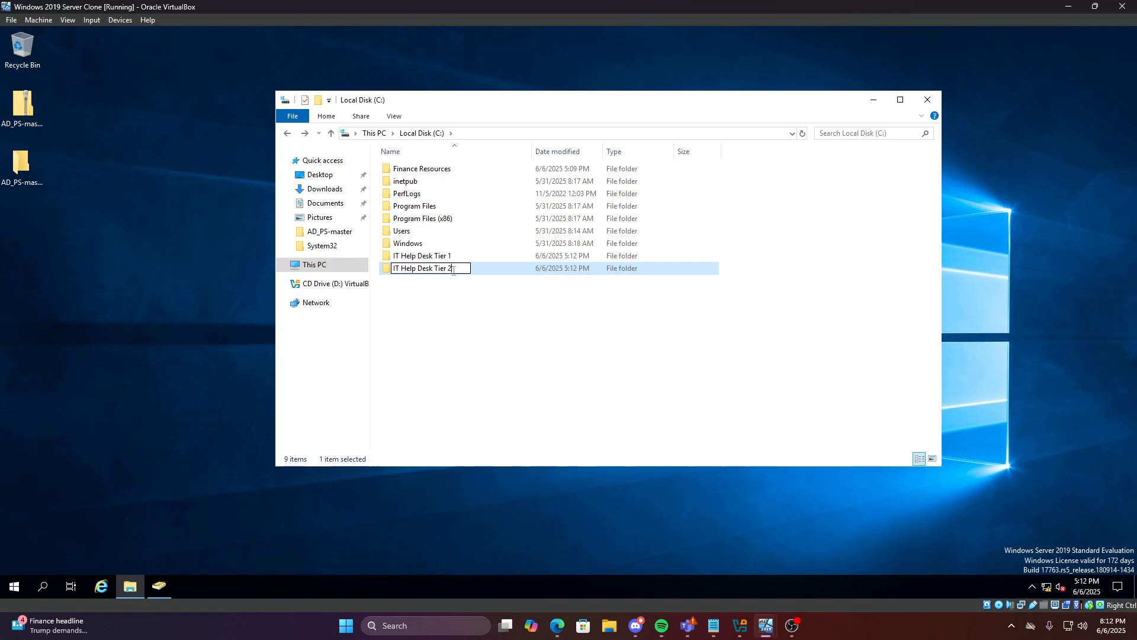
pyautogui.press('Return')
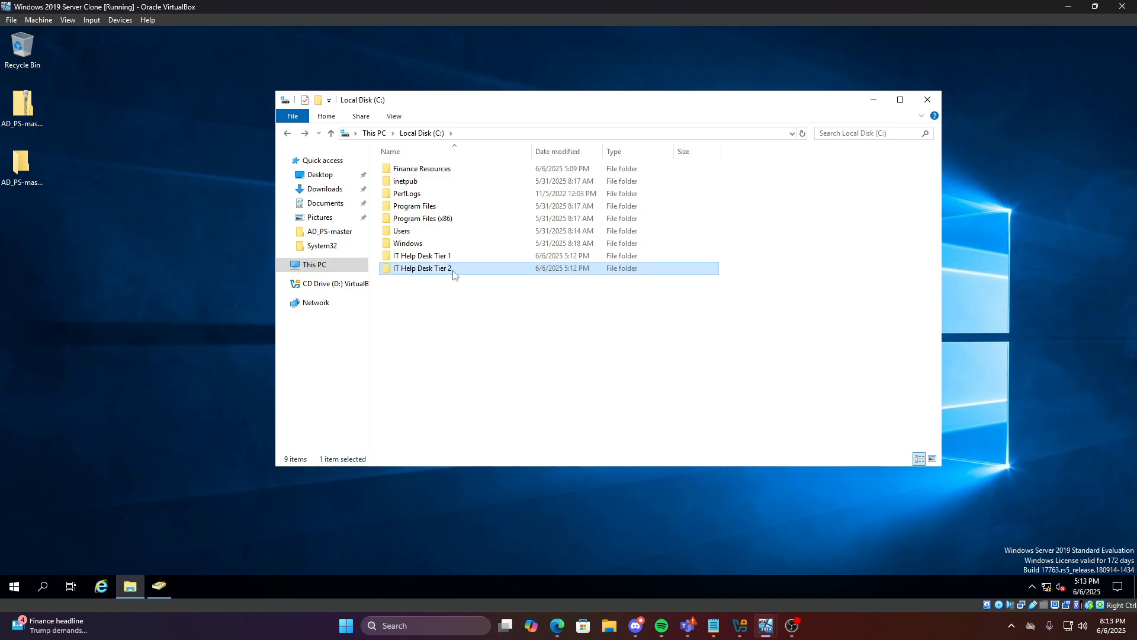
pyautogui.click(466, 345)
pyautogui.click(166, 580)
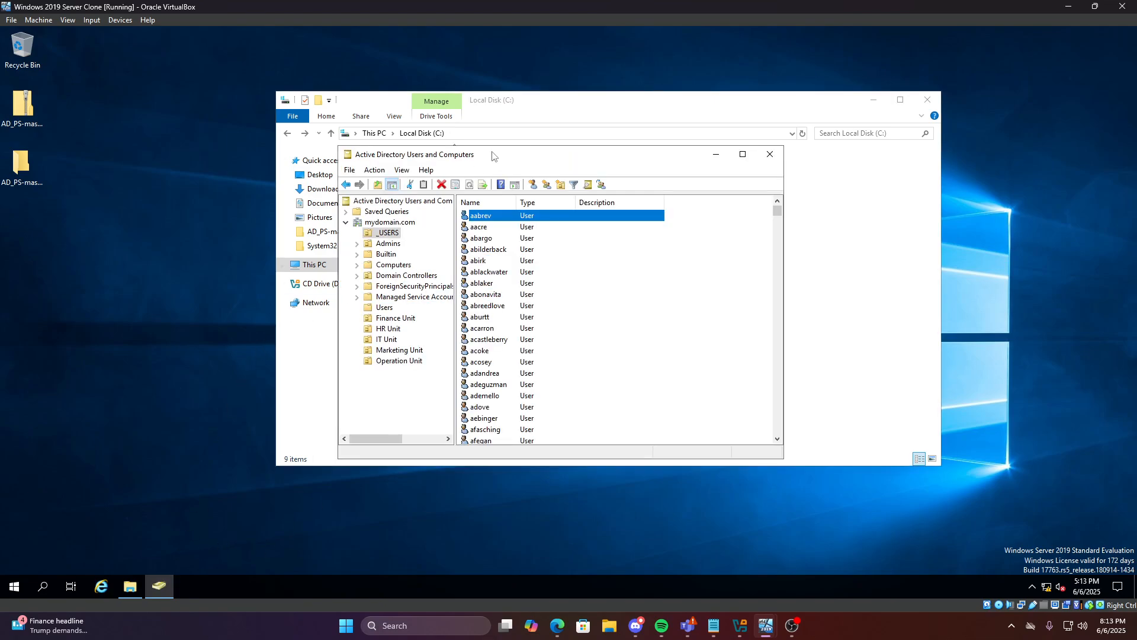
# Rename the IT Employee group in IT Unit to 'IT Help Desk Tier 1'
pyautogui.moveTo(494, 156); pyautogui.dragTo(571, 153)
pyautogui.click(468, 339)
pyautogui.click(558, 215)
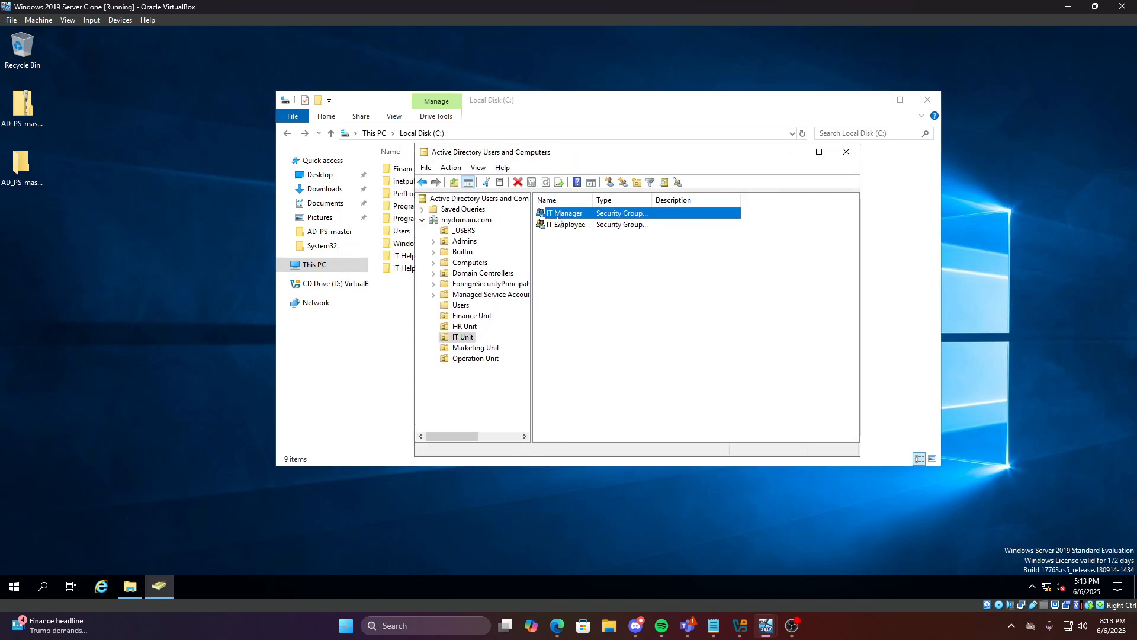
pyautogui.click(558, 226)
pyautogui.click(558, 215)
pyautogui.click(560, 227)
pyautogui.rightClick(560, 230)
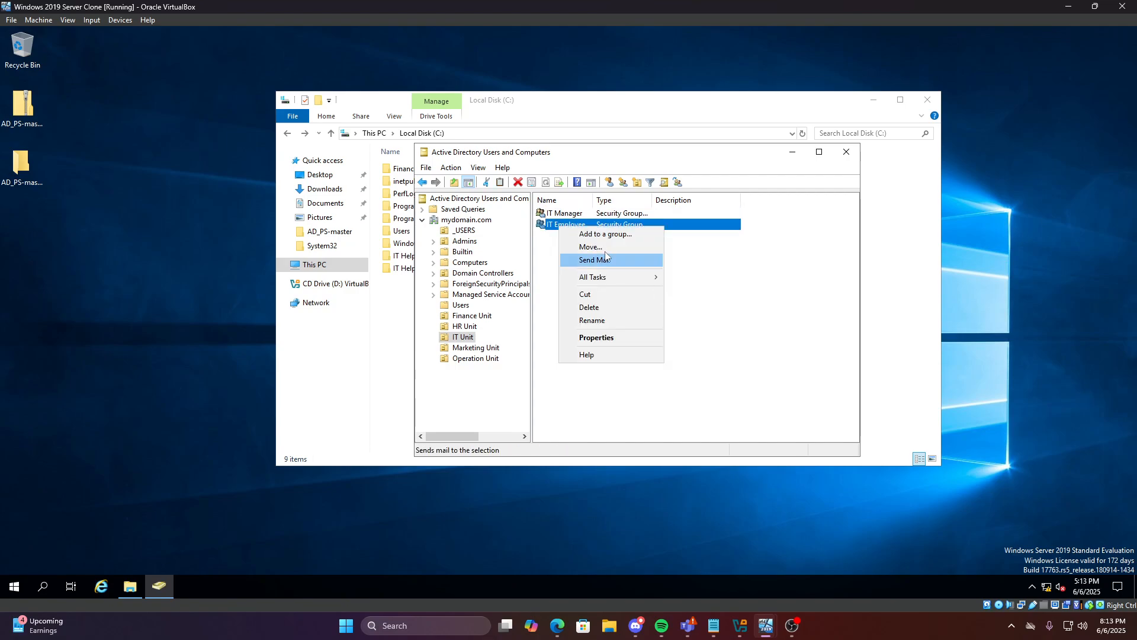
pyautogui.click(592, 320)
pyautogui.click(587, 224)
pyautogui.doubleClick(587, 225)
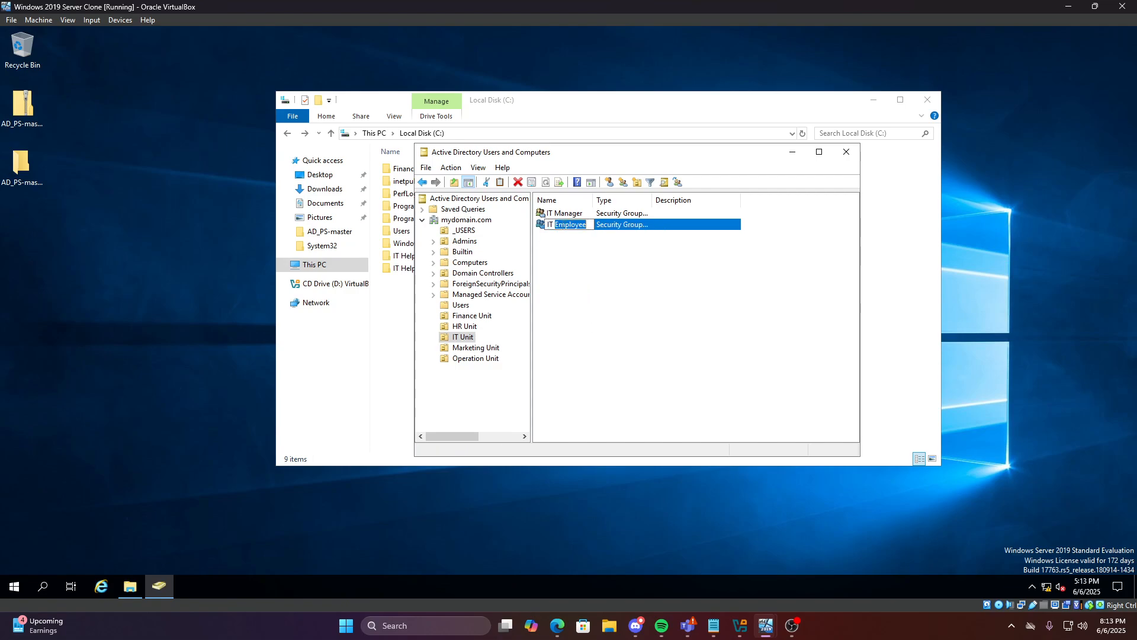
pyautogui.write('Help Desk Tier 1')
pyautogui.press('Return')
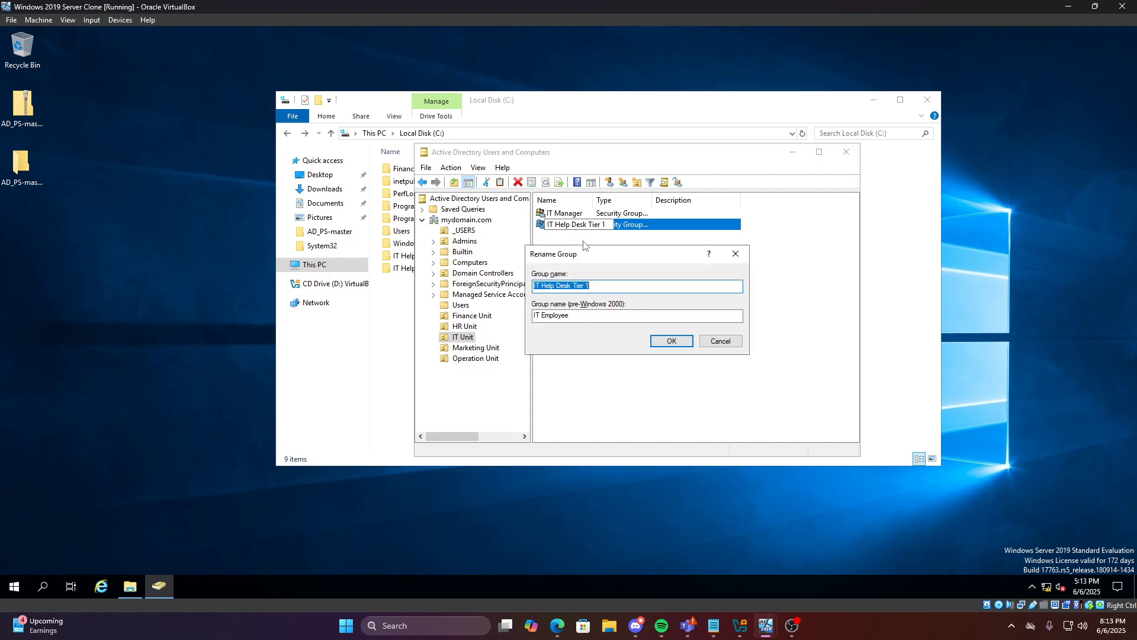
# Set the group's pre-Windows 2000 name to IT Help Desk Tier 1 as well
pyautogui.click(635, 314)
pyautogui.moveTo(635, 315); pyautogui.dragTo(527, 315)
pyautogui.moveTo(610, 286); pyautogui.dragTo(444, 292)
pyautogui.hotkey('ctrl', 'c')
pyautogui.moveTo(599, 316); pyautogui.dragTo(450, 315)
pyautogui.hotkey('ctrl', 'v')
pyautogui.click(671, 341)
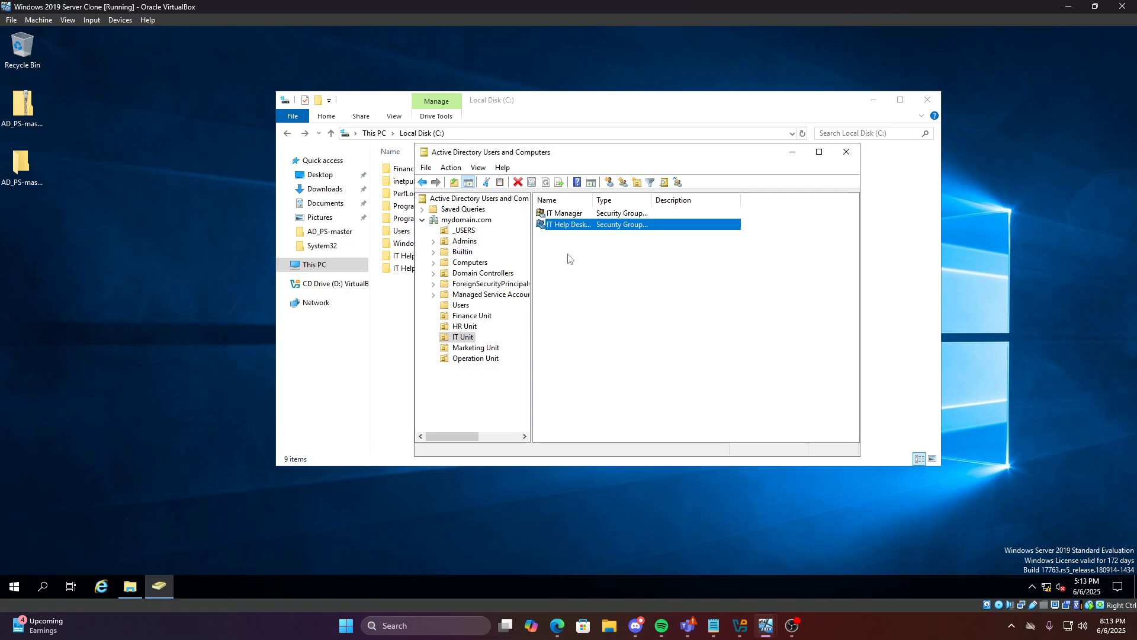
# Create a new group named 'IT Help Desk Tier 2' in IT Unit
pyautogui.rightClick(575, 244)
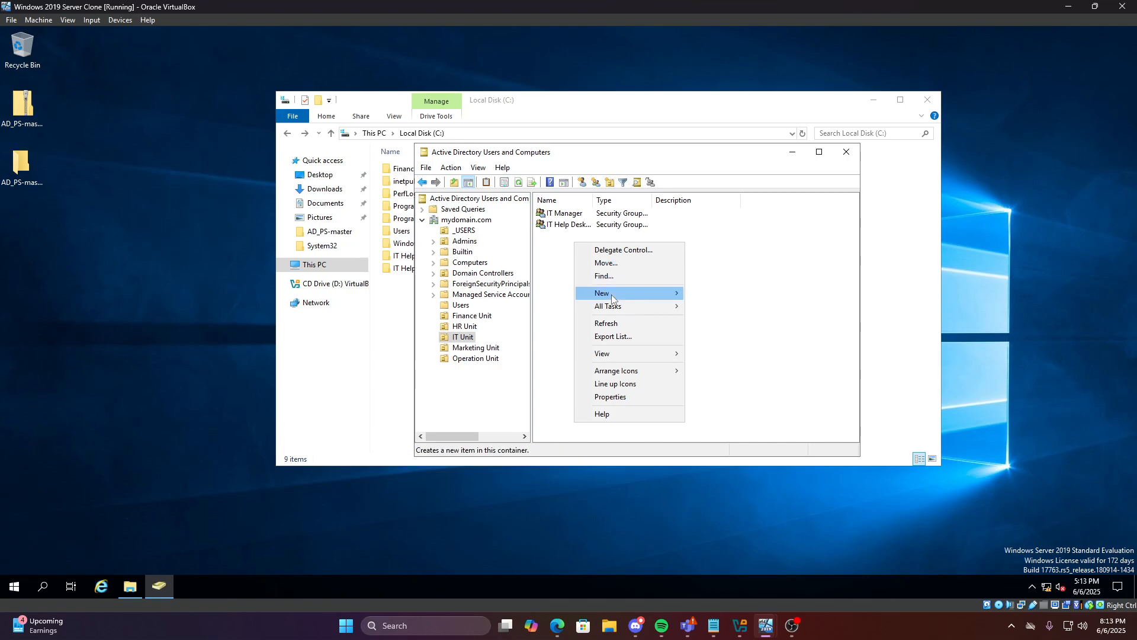
pyautogui.moveTo(611, 294)
pyautogui.click(713, 319)
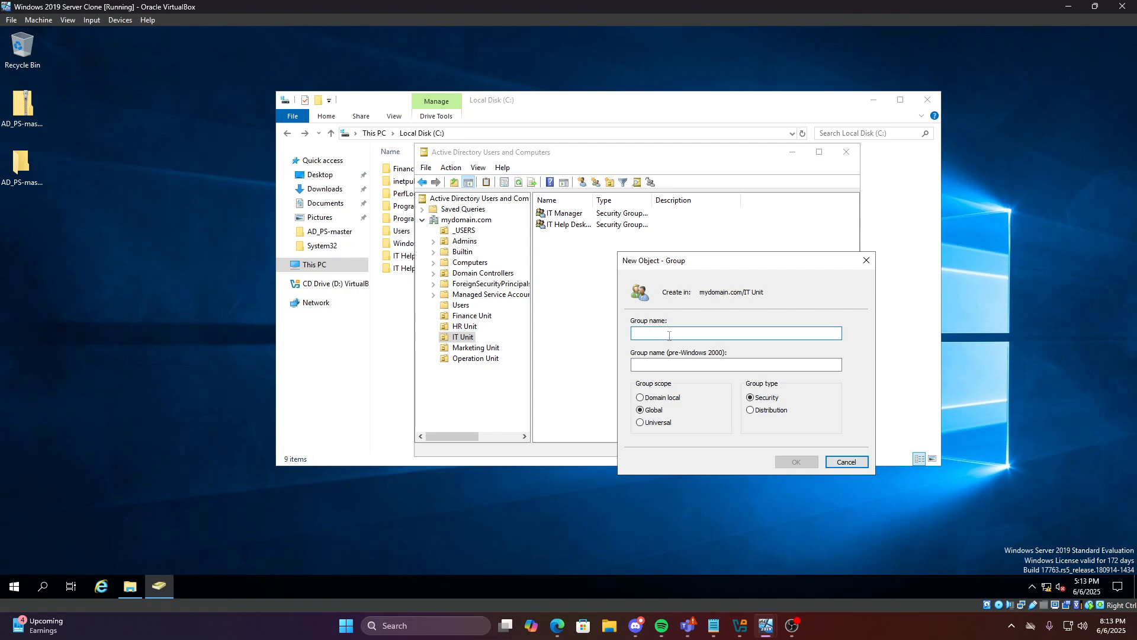
pyautogui.write('IT Help D')
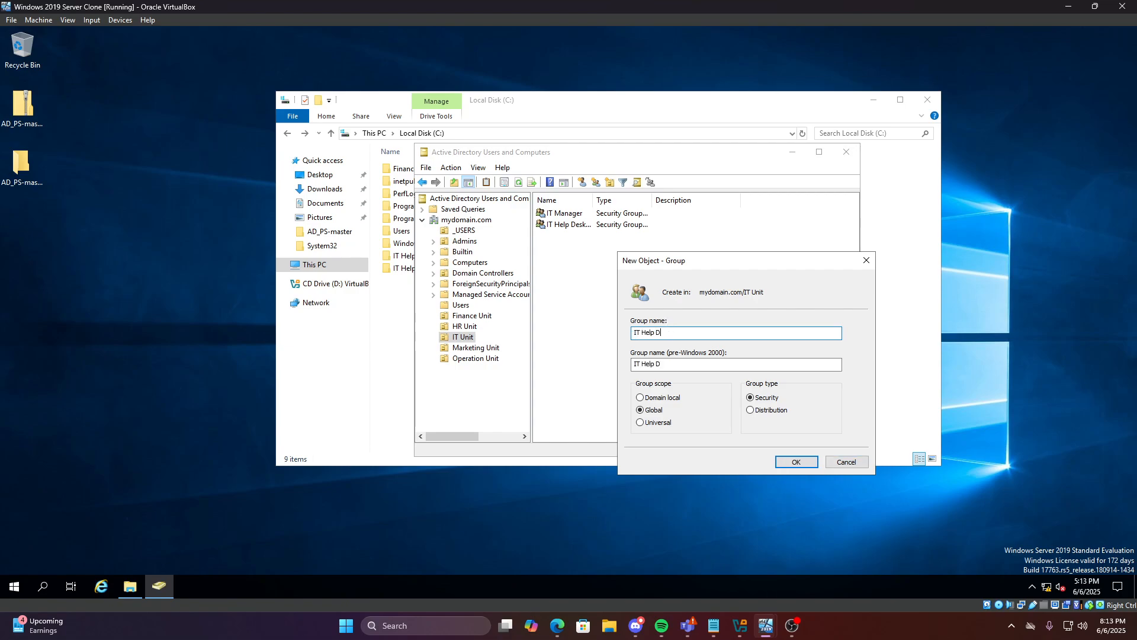
pyautogui.write('esk Tier 2')
pyautogui.click(813, 462)
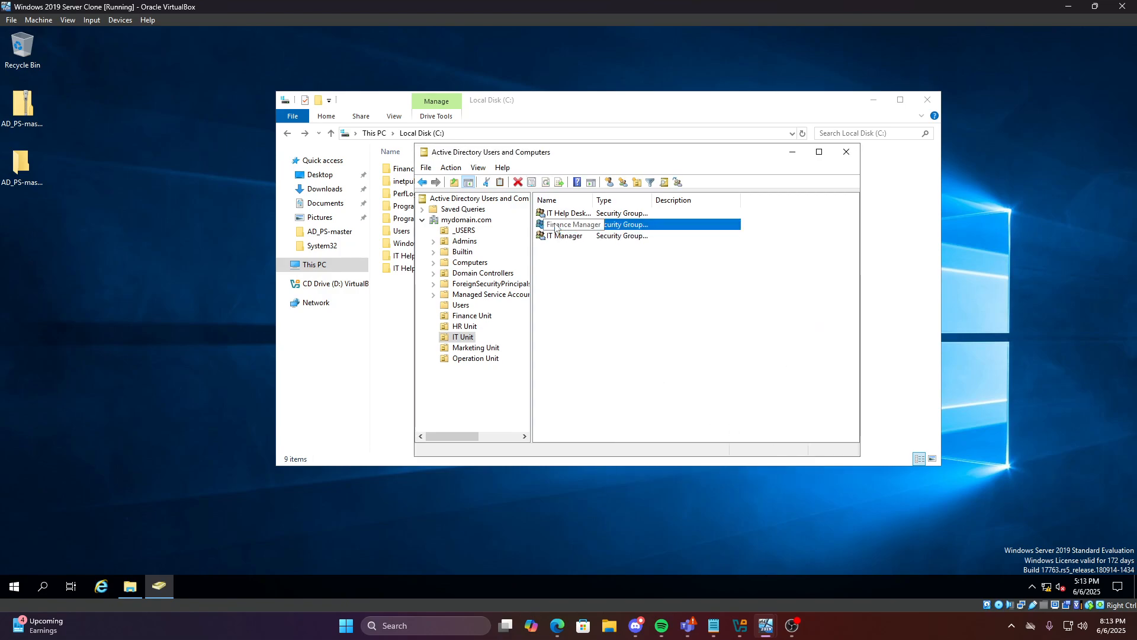
# Check the Members tab of both IT Help Desk Tier 1 and Tier 2 groups
pyautogui.click(571, 238)
pyautogui.click(573, 214)
pyautogui.click(568, 236)
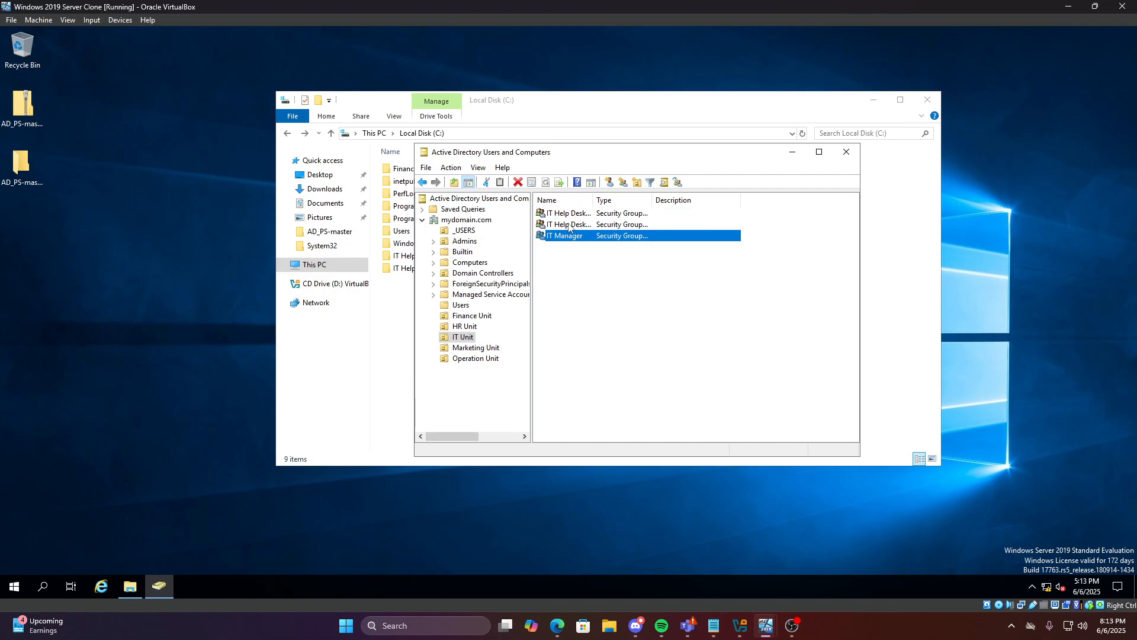
pyautogui.doubleClick(570, 214)
pyautogui.click(492, 196)
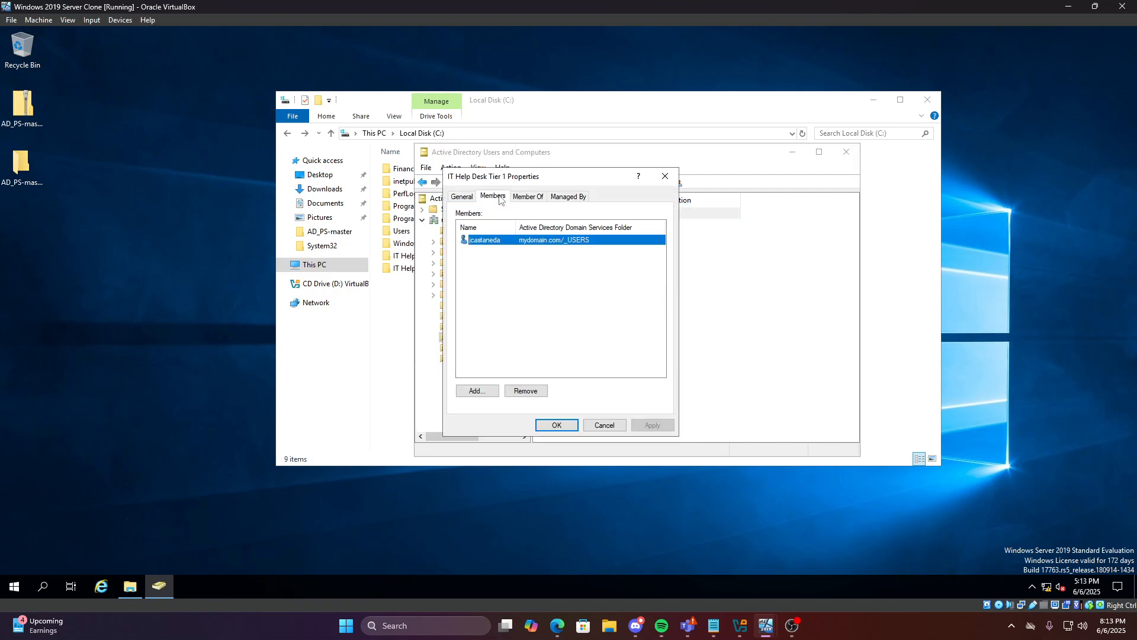
pyautogui.click(664, 176)
pyautogui.doubleClick(571, 225)
pyautogui.click(493, 196)
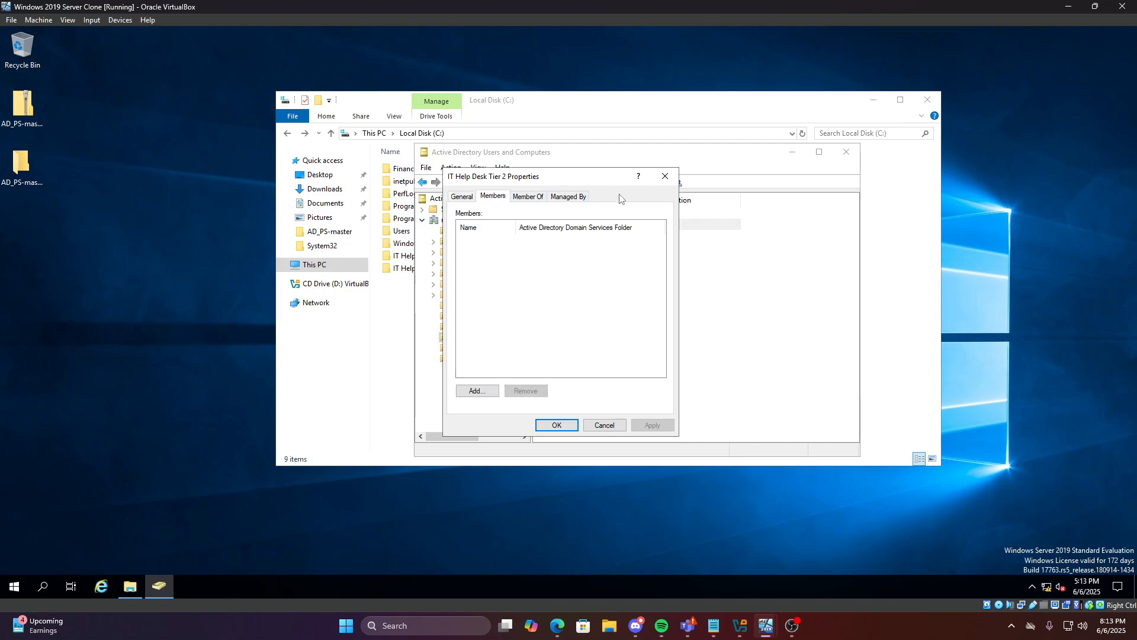
pyautogui.click(665, 176)
# Add a user from _USERS to the IT Help Desk Tier 2 group
pyautogui.click(452, 230)
pyautogui.rightClick(590, 255)
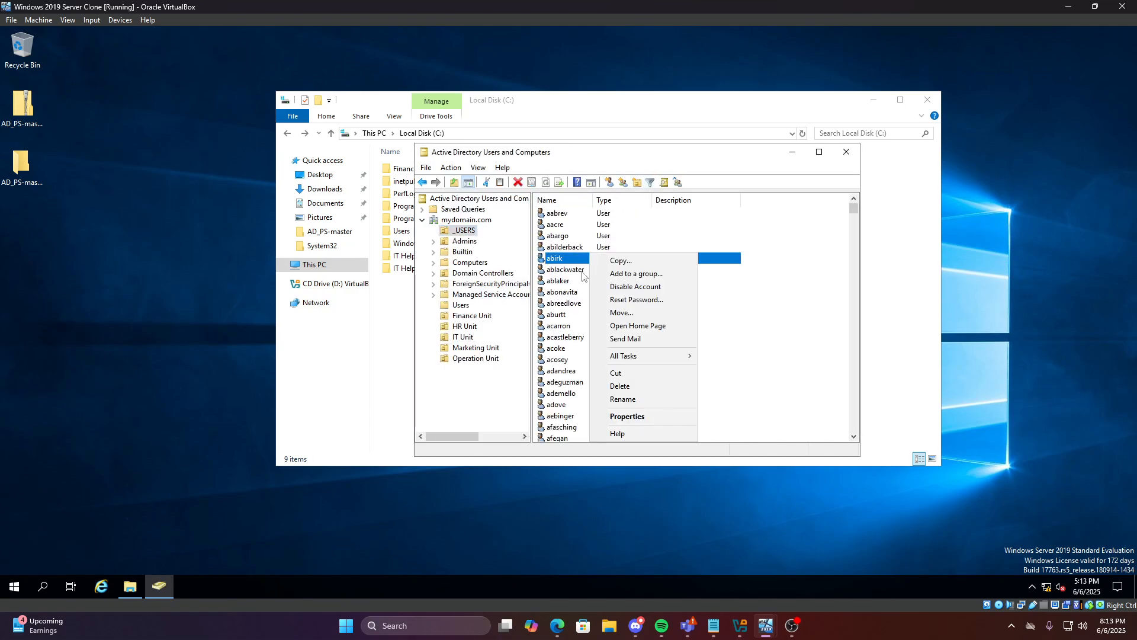
pyautogui.click(638, 276)
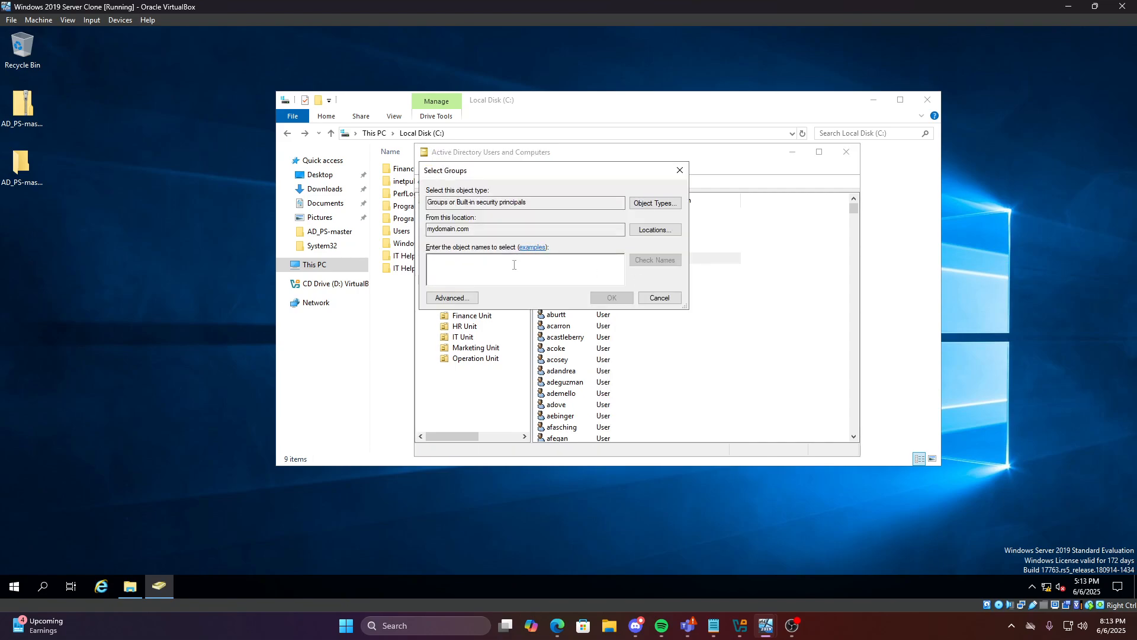
pyautogui.write('IT Help Desk')
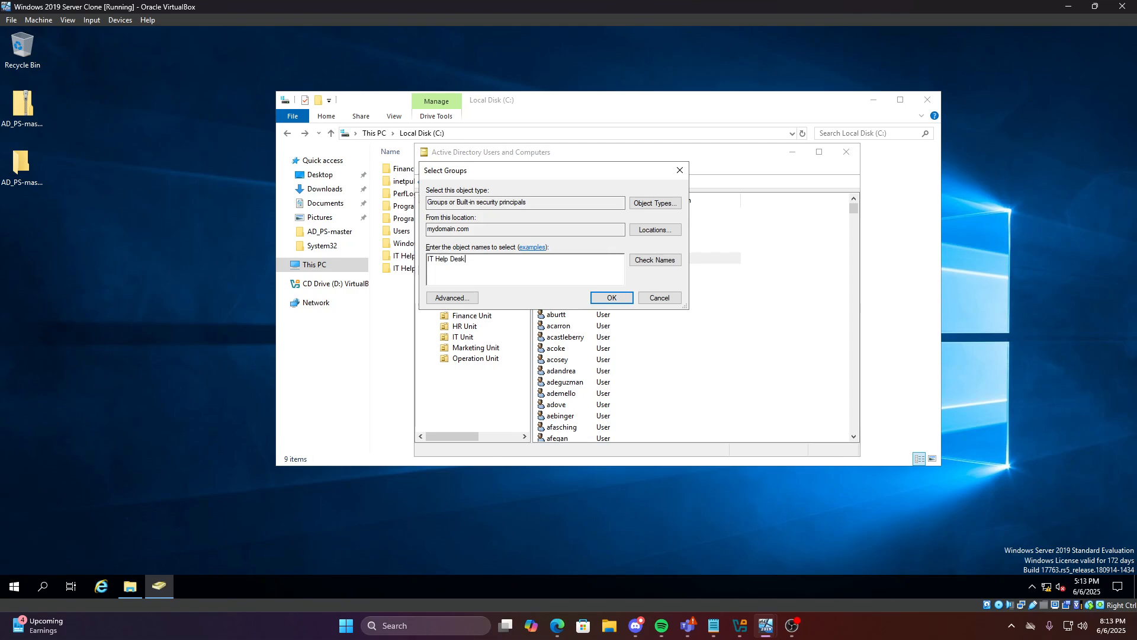
pyautogui.write(' Tier 2')
pyautogui.press('Return')
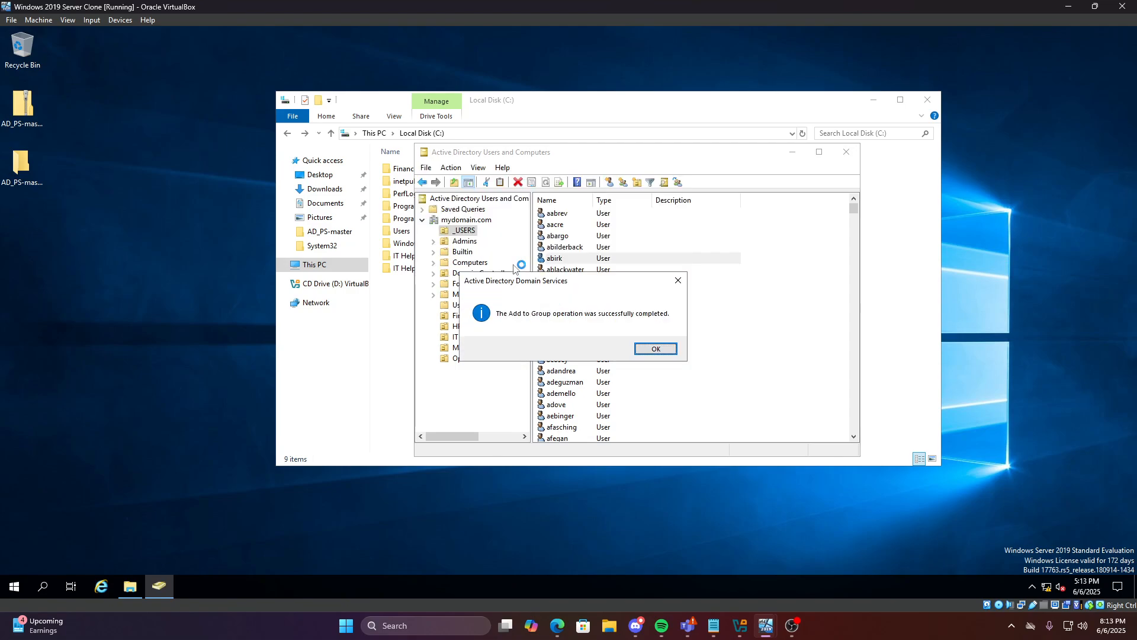
pyautogui.click(652, 349)
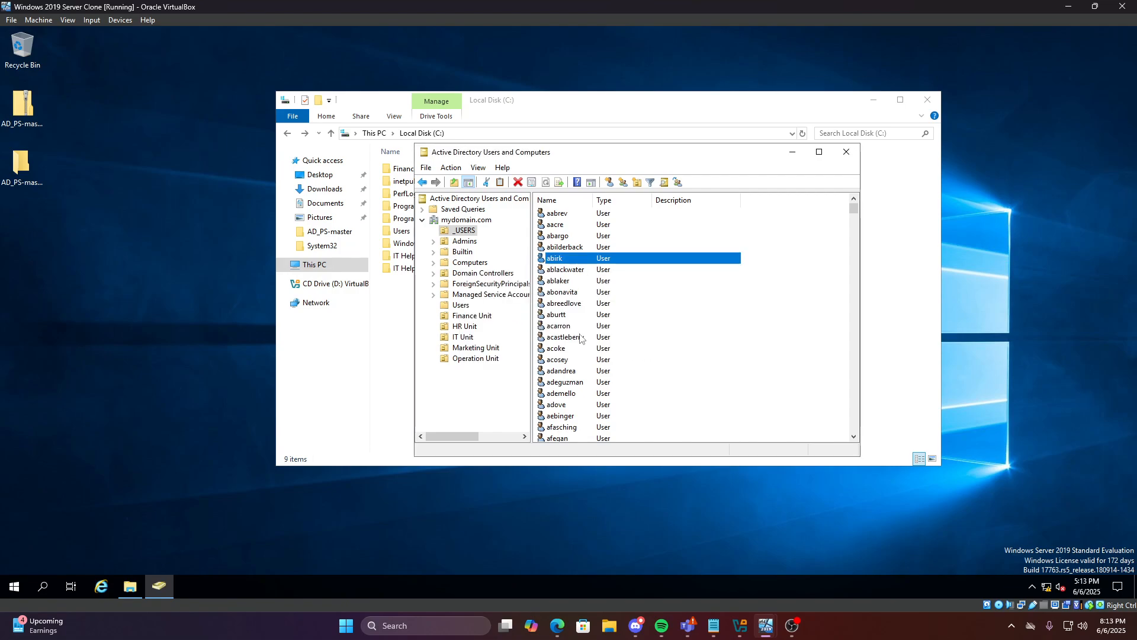
# Check both IT Help Desk groups' members, confirming Tier 2's new member, then close the console
pyautogui.click(463, 336)
pyautogui.click(567, 225)
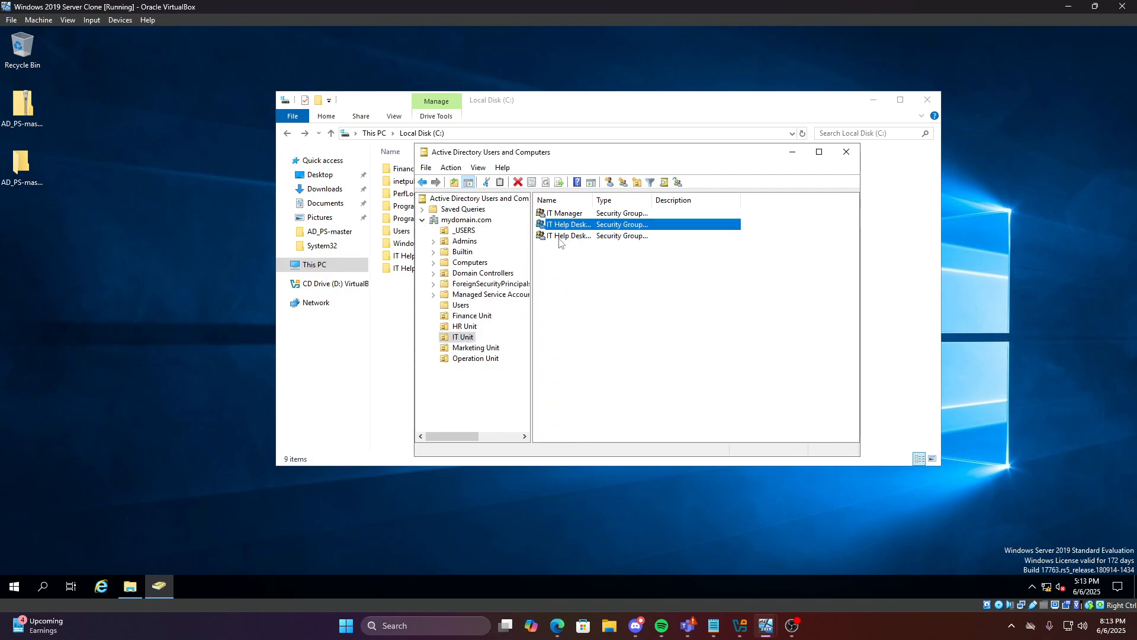
pyautogui.click(561, 236)
pyautogui.doubleClick(558, 231)
pyautogui.click(501, 199)
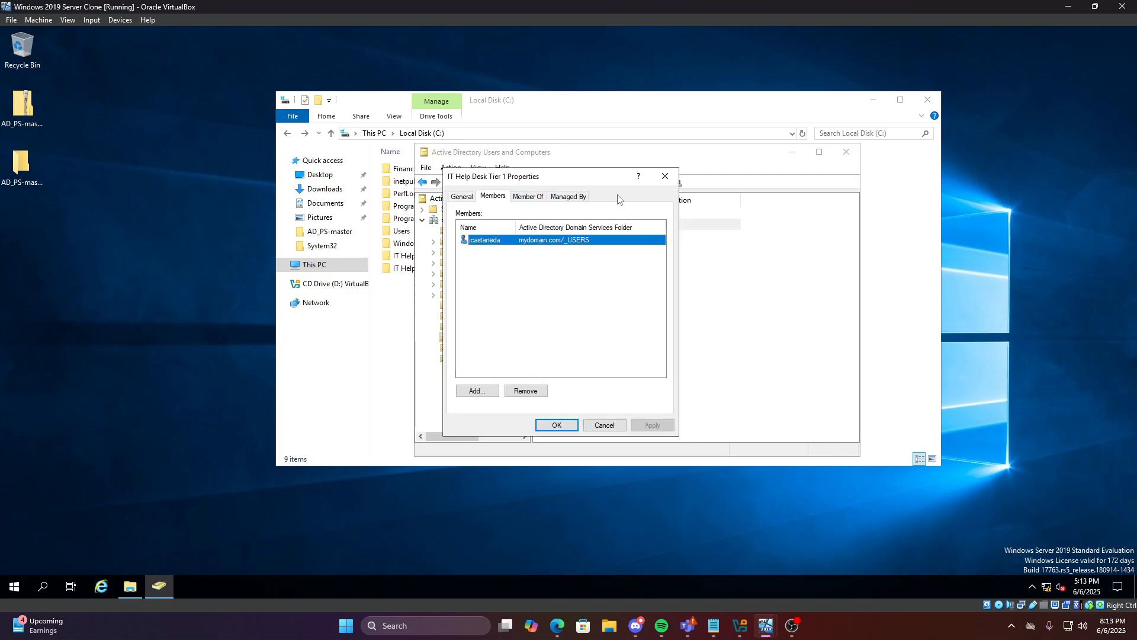
pyautogui.click(672, 184)
pyautogui.doubleClick(569, 236)
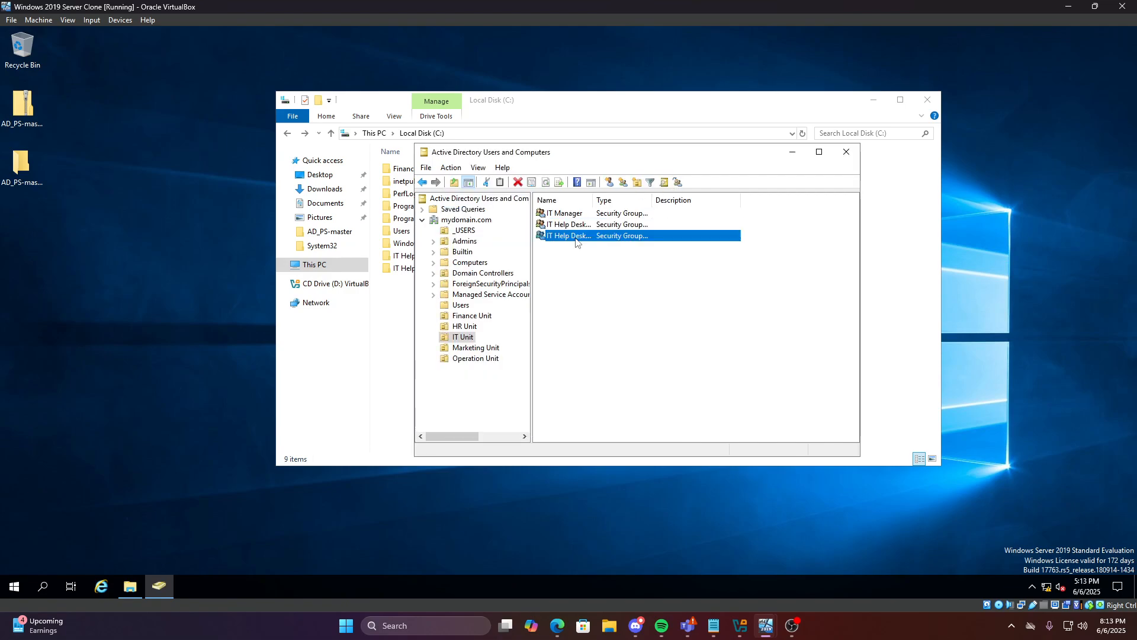
pyautogui.click(496, 196)
pyautogui.click(665, 175)
pyautogui.click(846, 153)
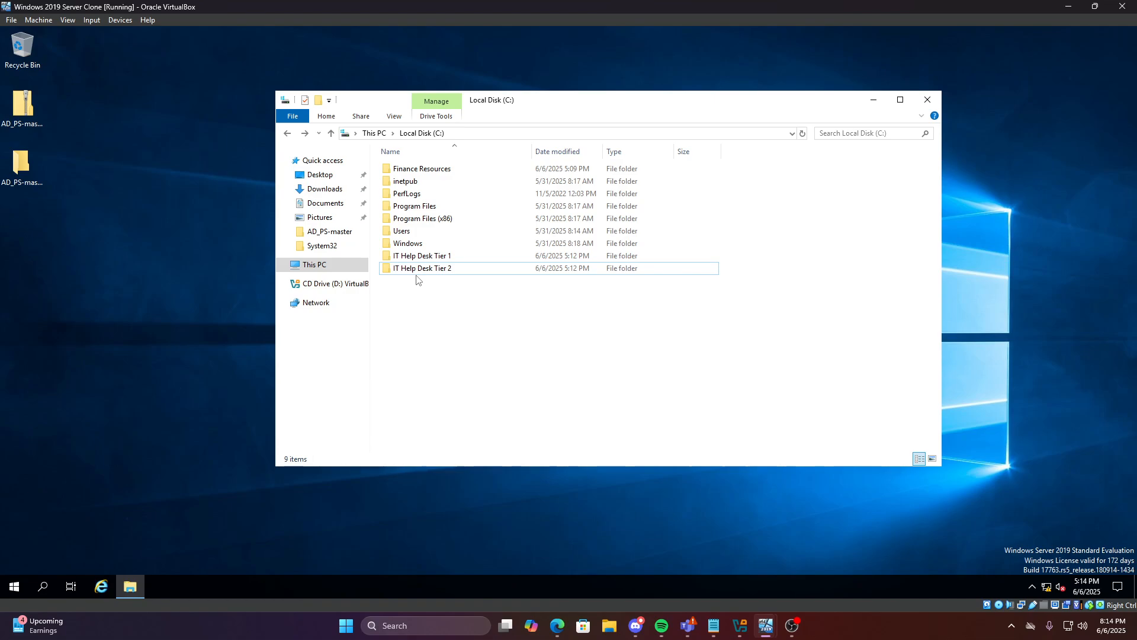
# Open the Properties of the IT Help Desk Tier 1 folder
pyautogui.click(443, 256)
pyautogui.rightClick(442, 256)
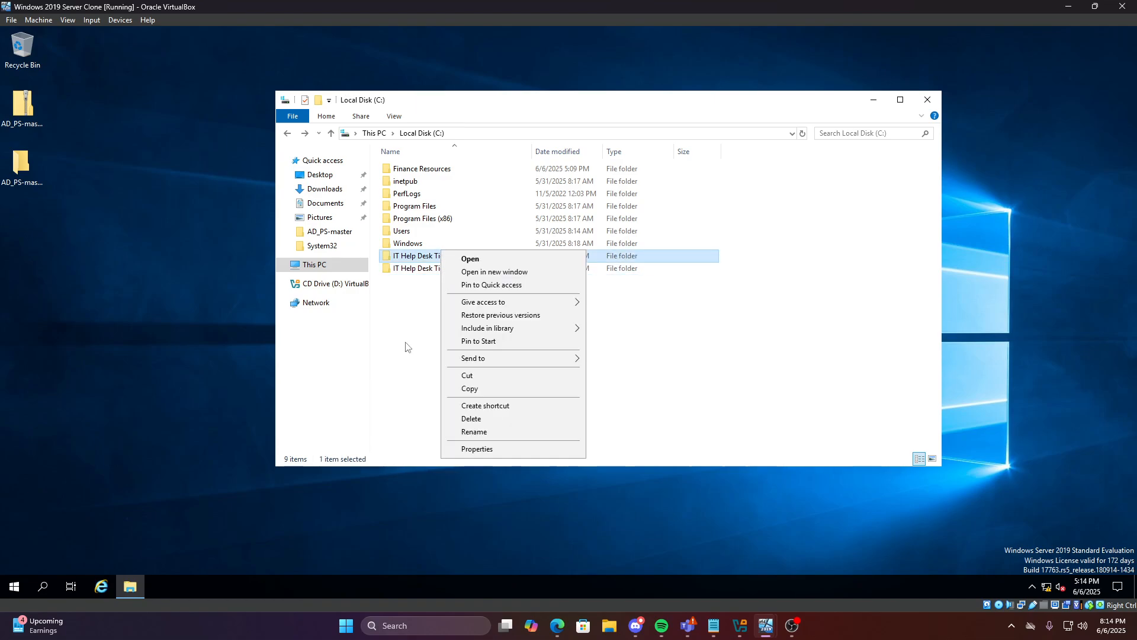
pyautogui.click(413, 288)
pyautogui.moveTo(529, 301); pyautogui.dragTo(432, 258)
pyautogui.click(452, 311)
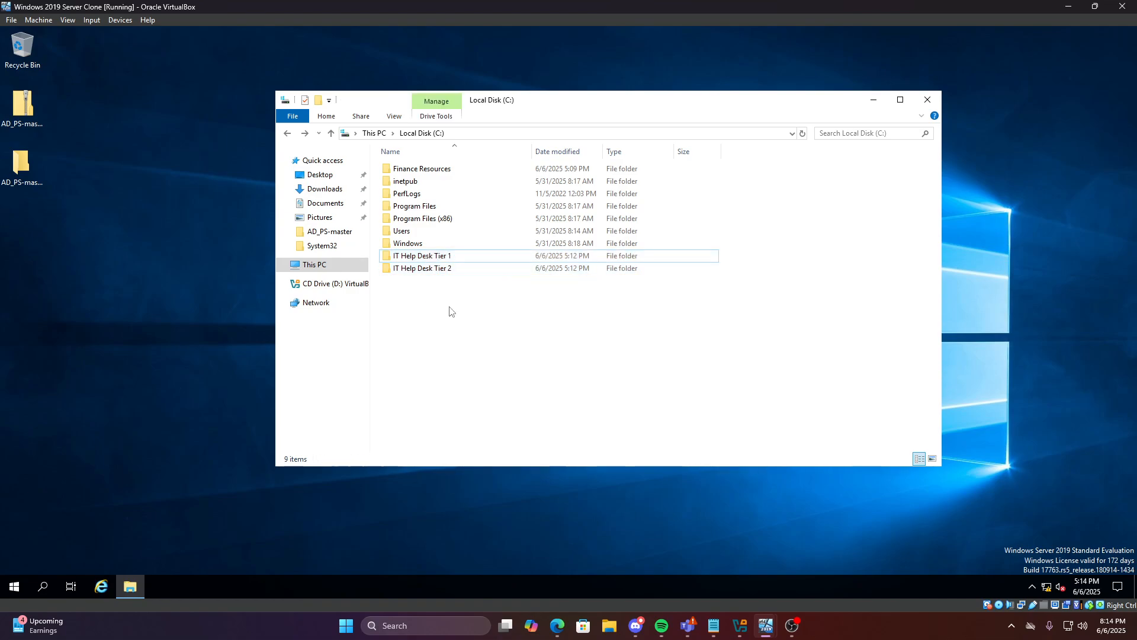
pyautogui.click(437, 256)
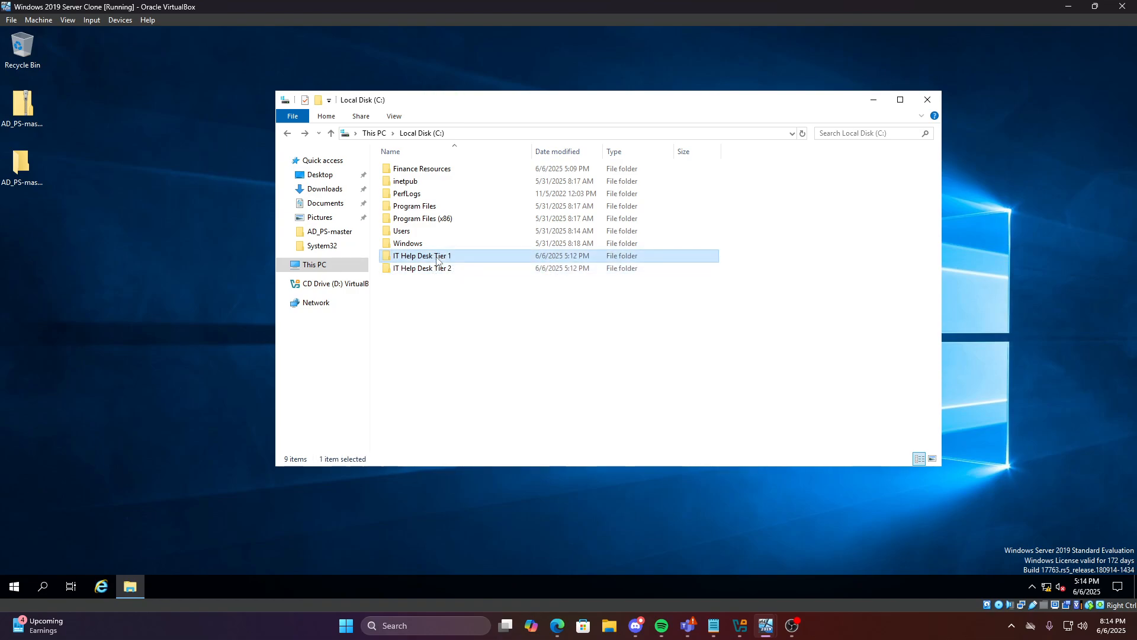
pyautogui.click(444, 281)
pyautogui.rightClick(445, 259)
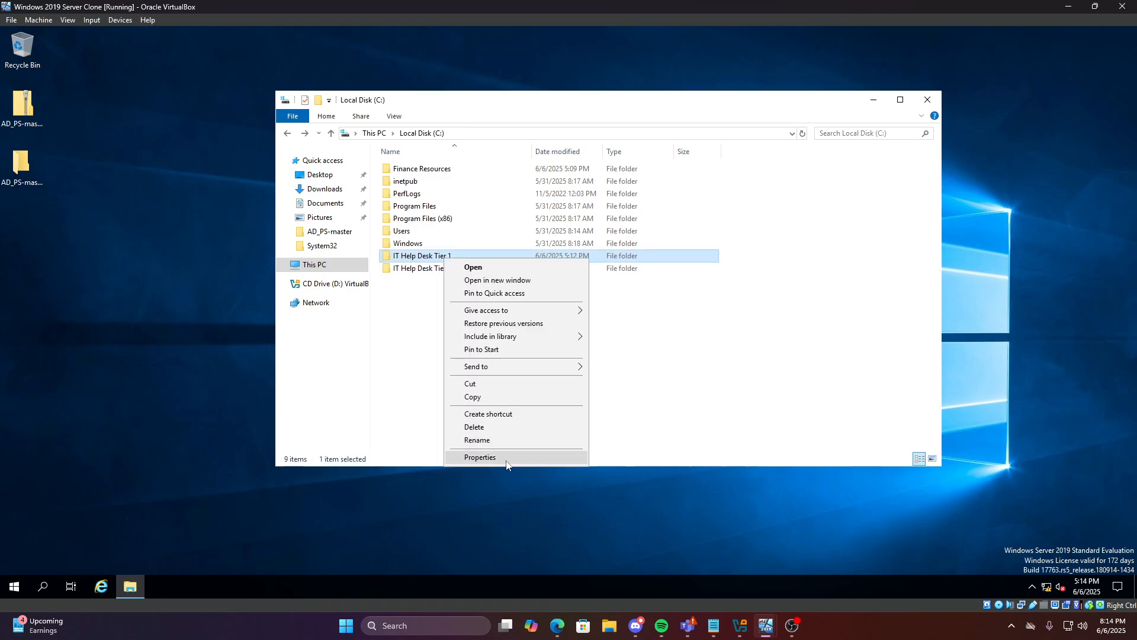
pyautogui.click(481, 458)
# Open the Tier 1 folder's Security permissions editor
pyautogui.moveTo(507, 272); pyautogui.dragTo(510, 249)
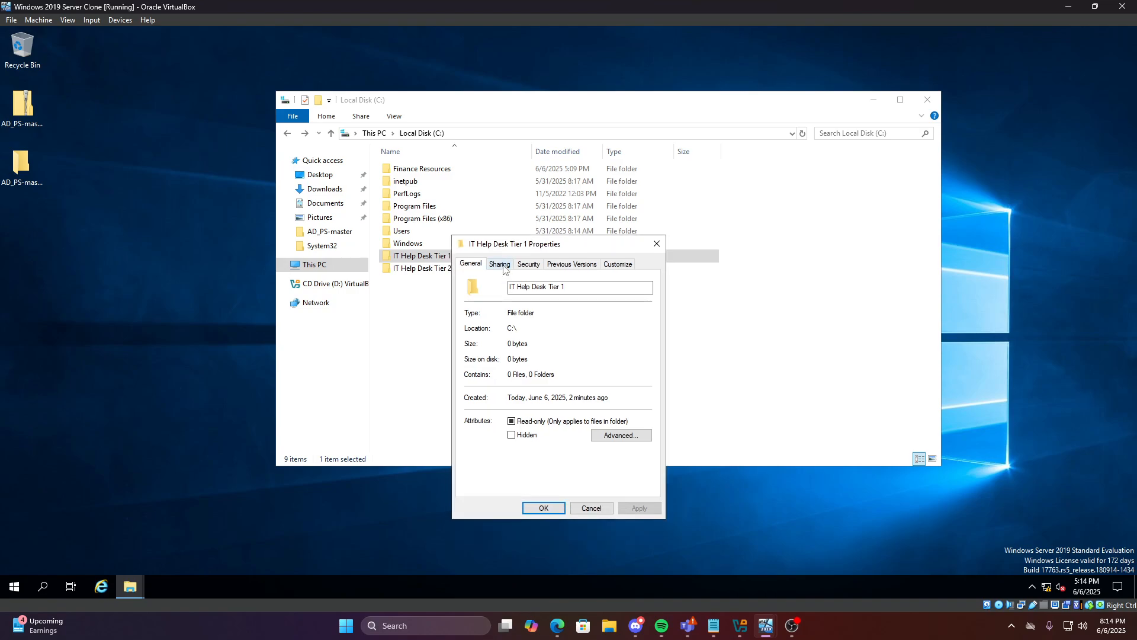
pyautogui.click(501, 264)
pyautogui.click(533, 265)
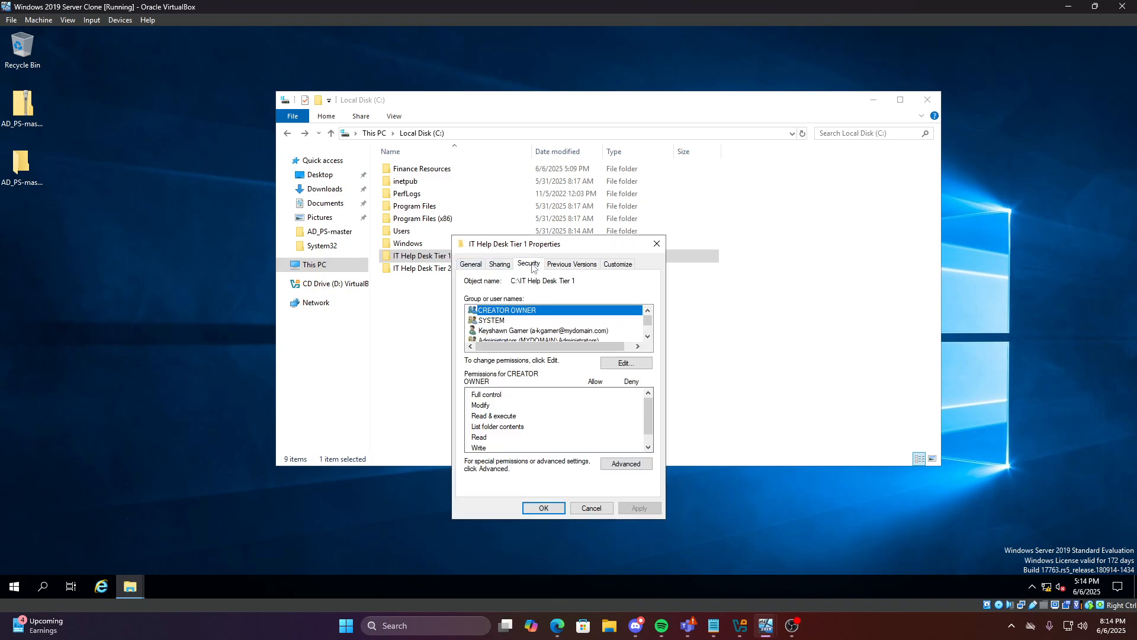
pyautogui.click(567, 264)
pyautogui.click(524, 265)
pyautogui.scroll(-1, 646, 323)
pyautogui.click(627, 365)
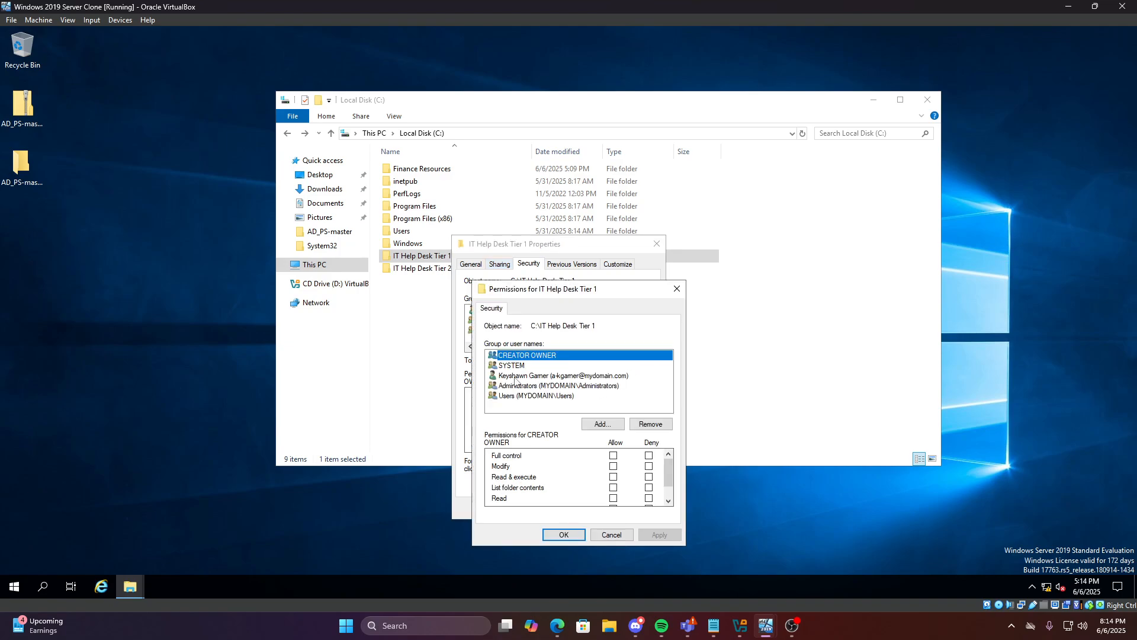
pyautogui.scroll(-1, 603, 449)
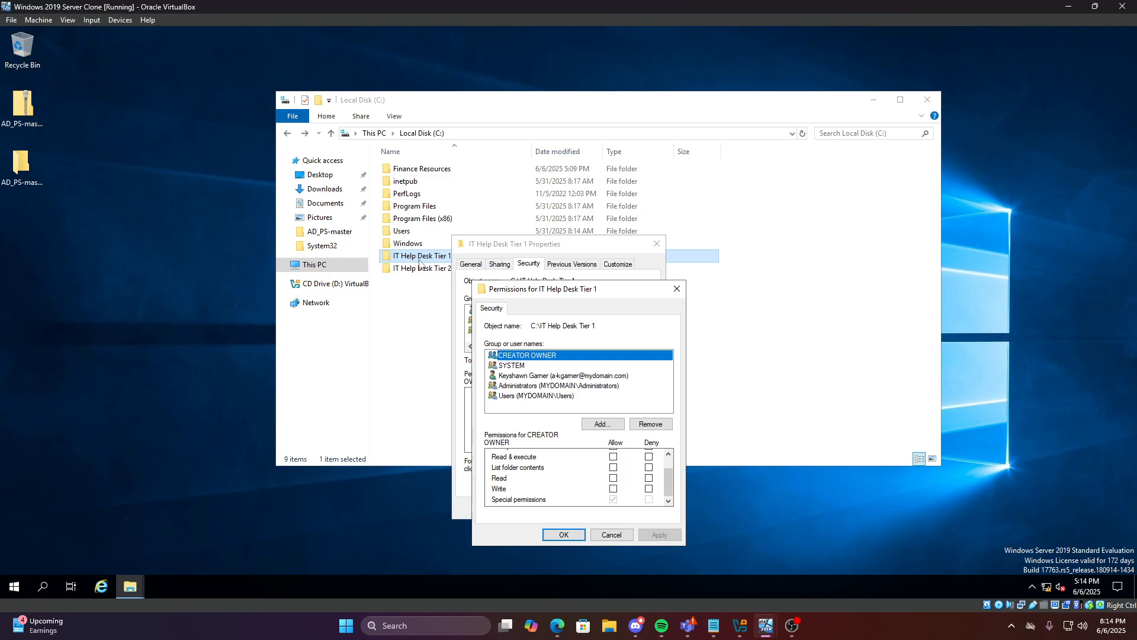
# Add the IT Help Desk Tier 1 and IT Help Desk Tier 2 groups to the folder's permissions
pyautogui.click(589, 423)
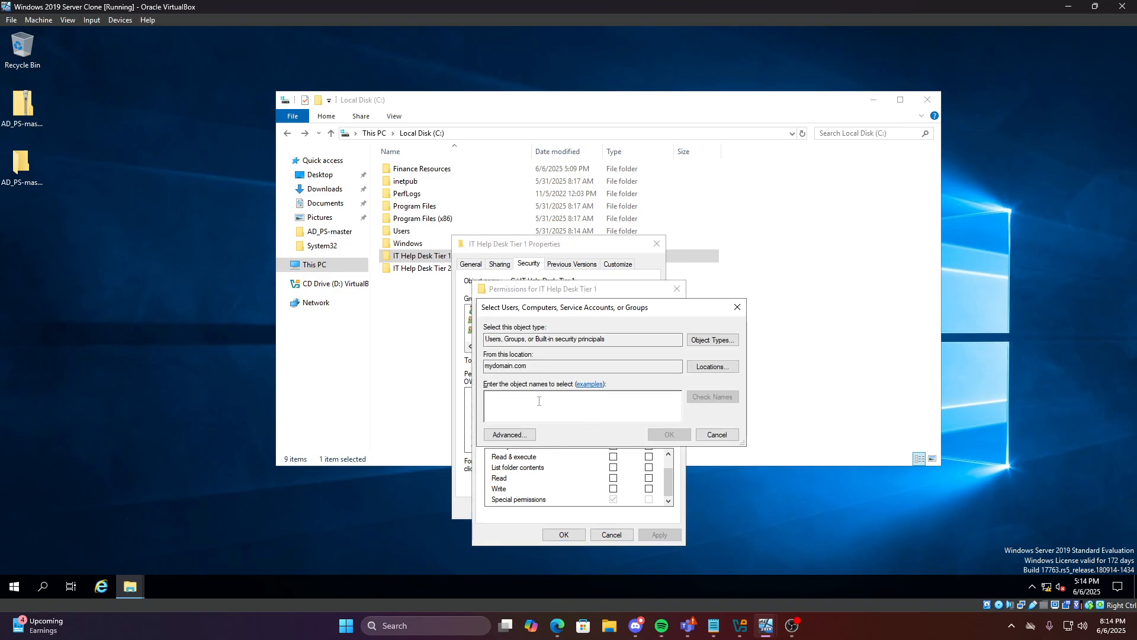
pyautogui.write('IT Help Desk')
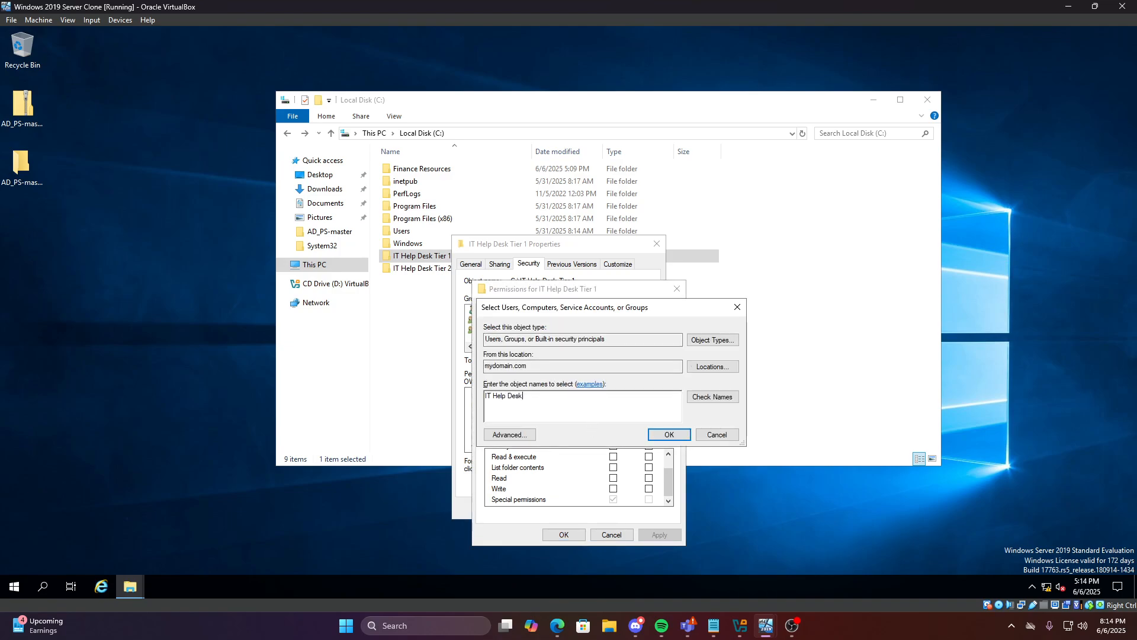
pyautogui.write(' Tier 1')
pyautogui.click(669, 434)
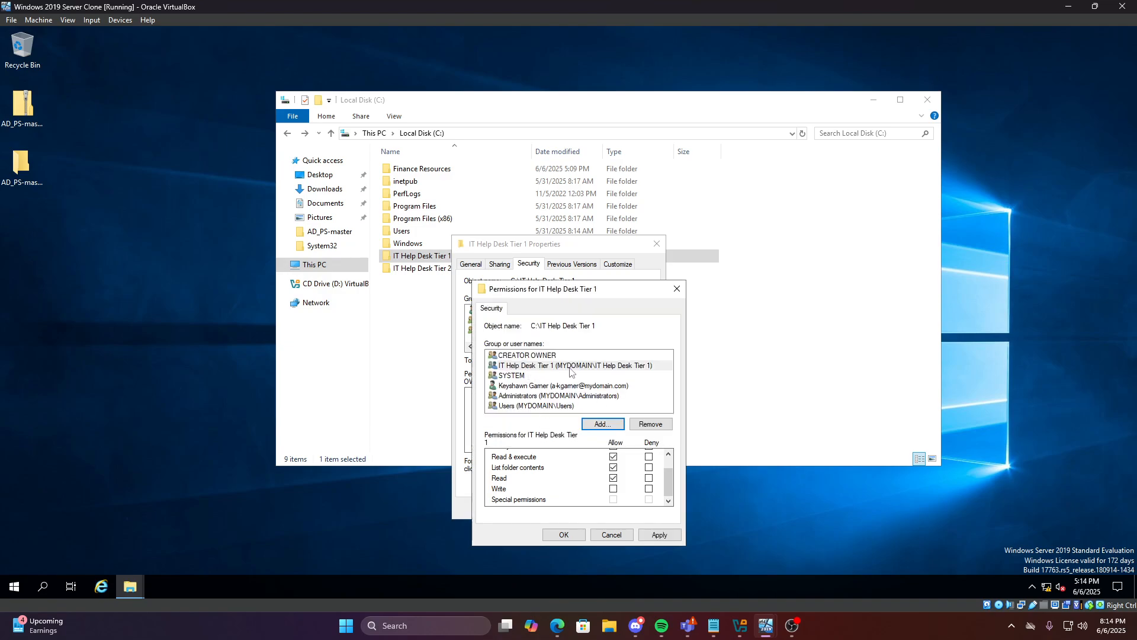
pyautogui.click(598, 423)
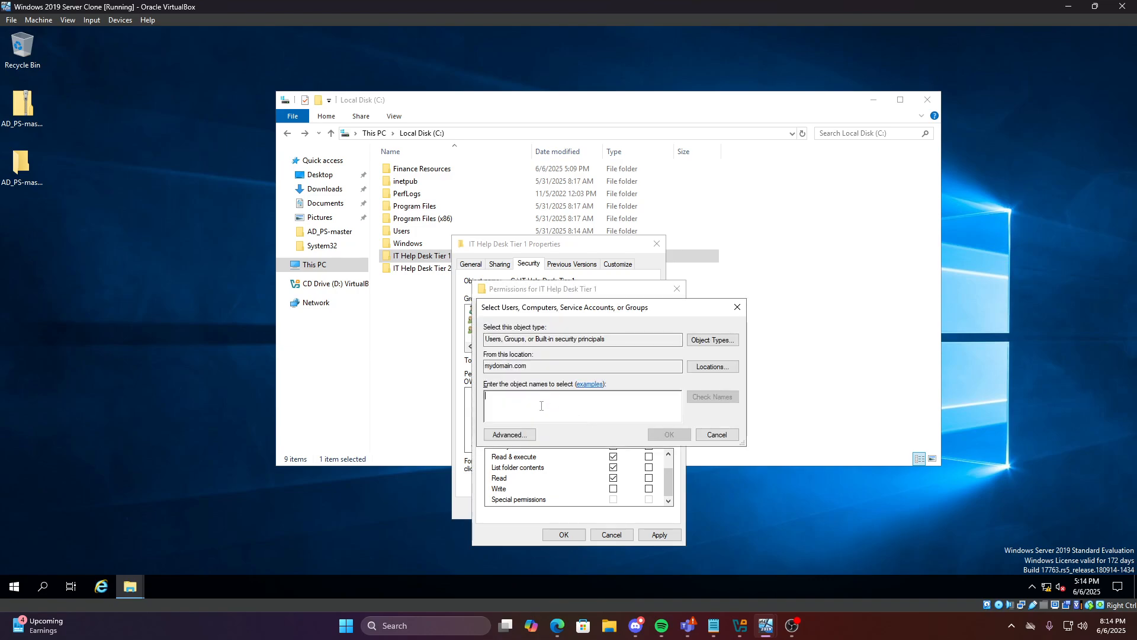
pyautogui.write('I')
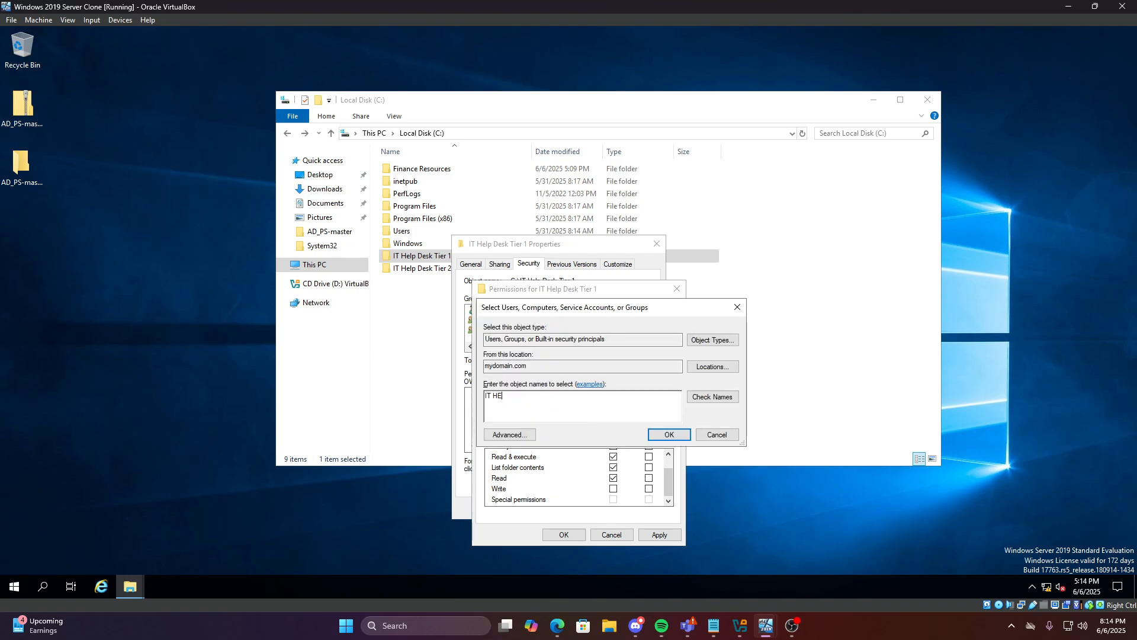
pyautogui.write('T Help Desk')
pyautogui.click(691, 399)
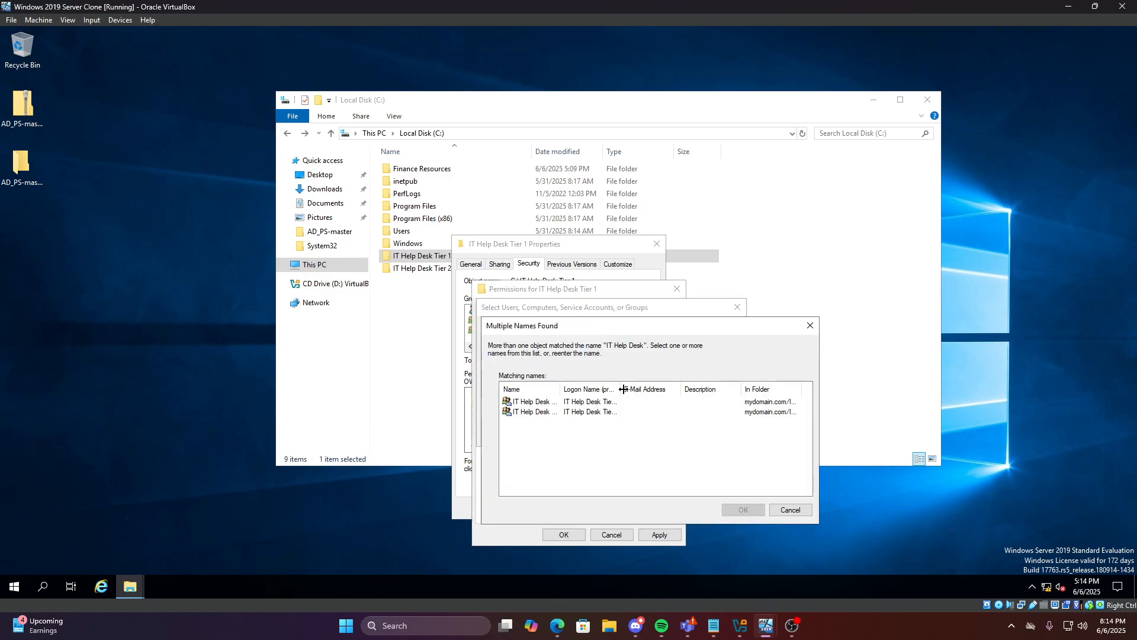
pyautogui.click(556, 403)
pyautogui.click(551, 411)
pyautogui.click(791, 510)
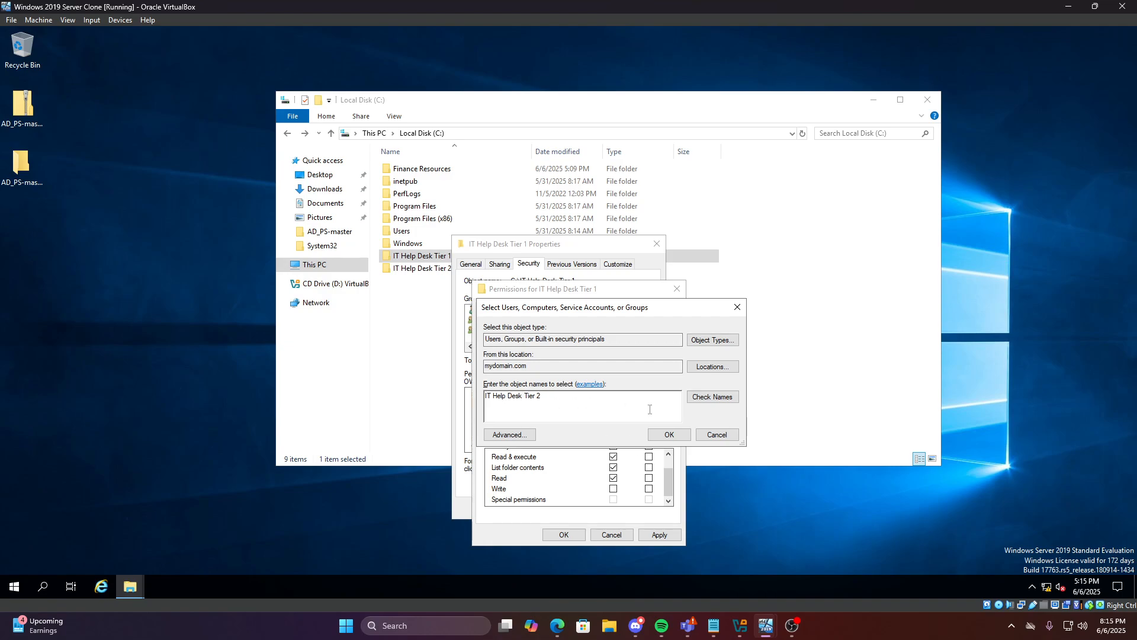
pyautogui.click(657, 436)
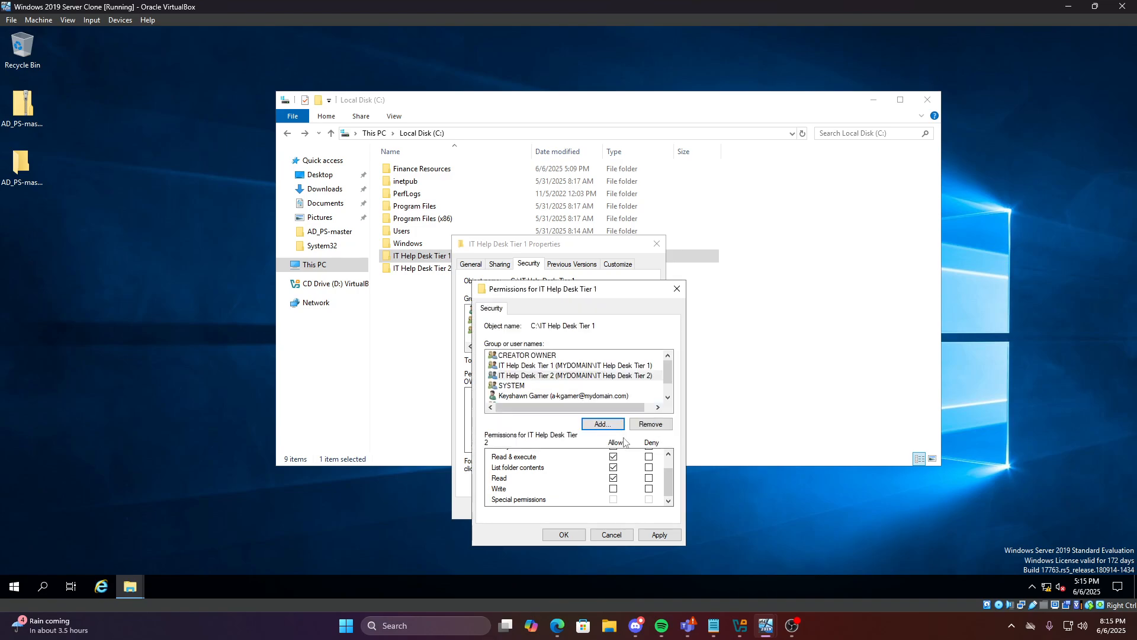
# Add IT Manager with Modify/Write permission and apply the changes
pyautogui.click(598, 424)
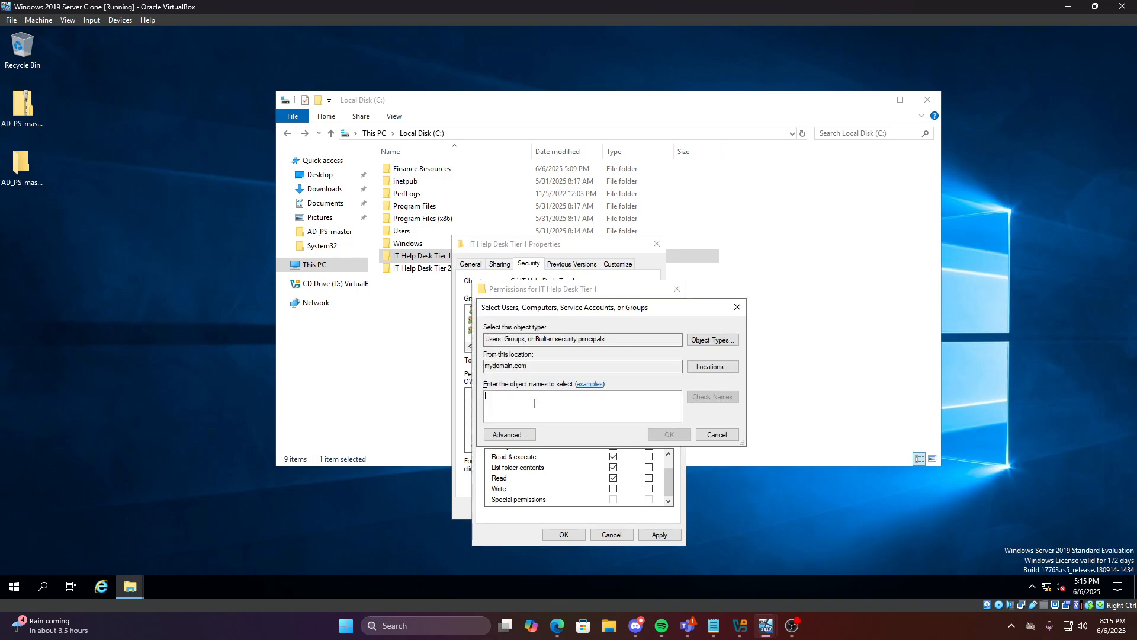
pyautogui.write('IT Mana')
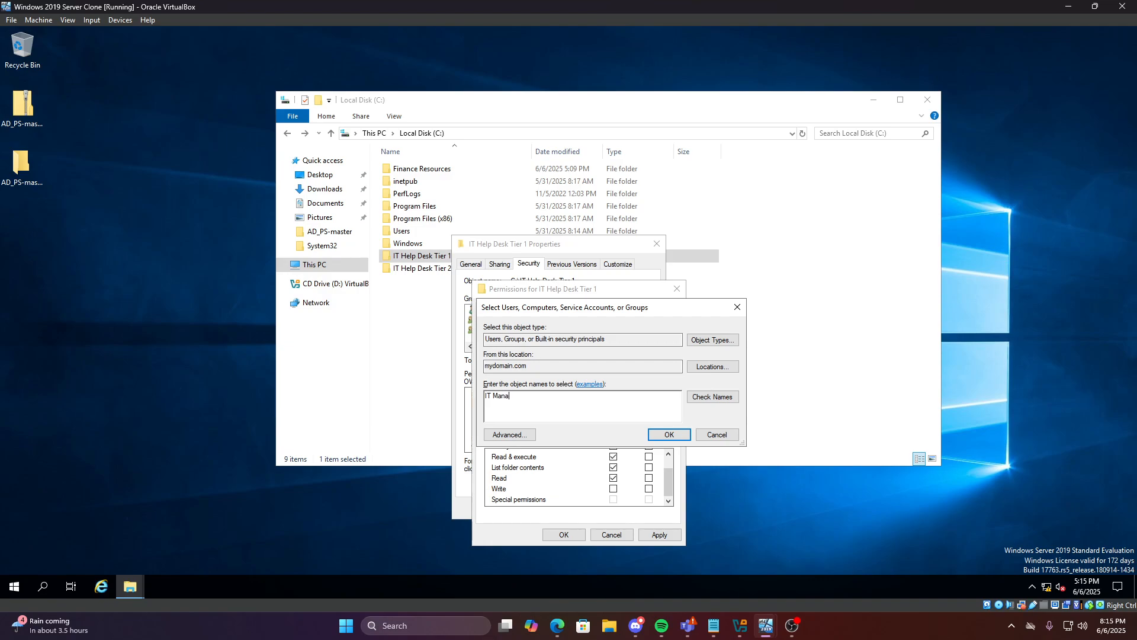
pyautogui.write('ger')
pyautogui.press('Return')
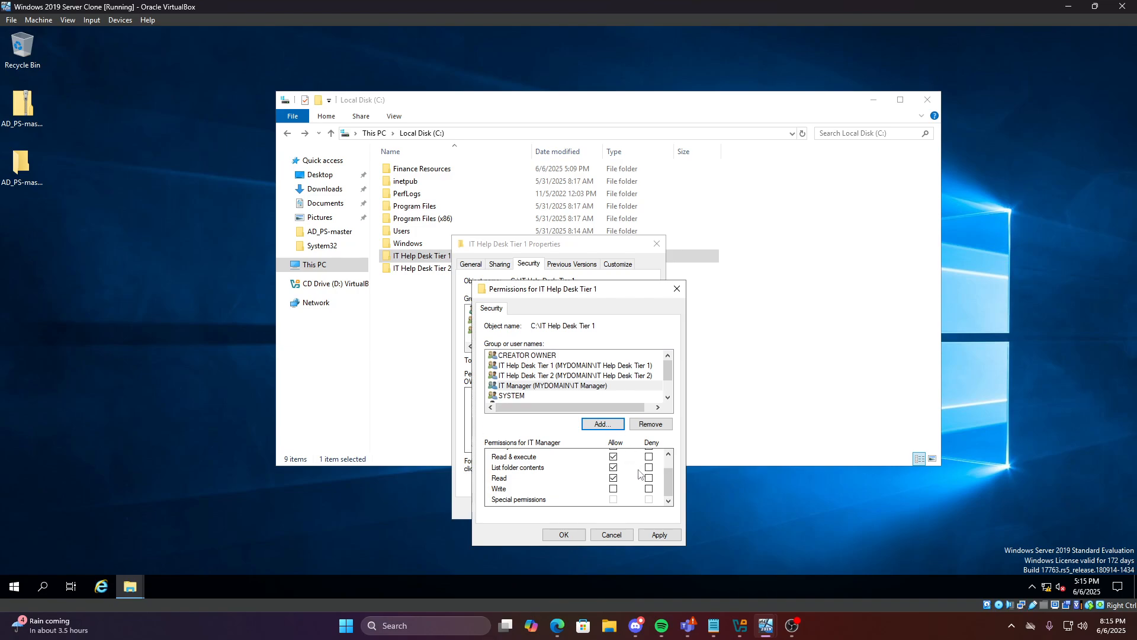
pyautogui.click(659, 479)
pyautogui.moveTo(667, 479)
pyautogui.mouseDown()
pyautogui.moveTo(667, 466)
pyautogui.moveTo(668, 481)
pyautogui.mouseUp()
pyautogui.click(614, 465)
pyautogui.click(529, 377)
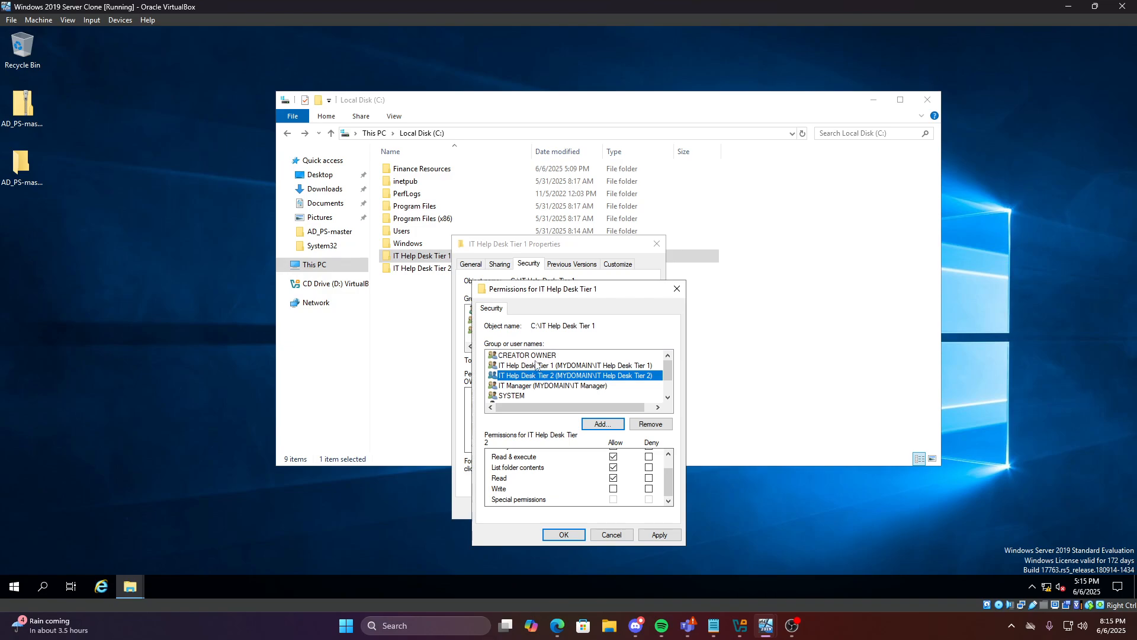
pyautogui.scroll(1, 668, 471)
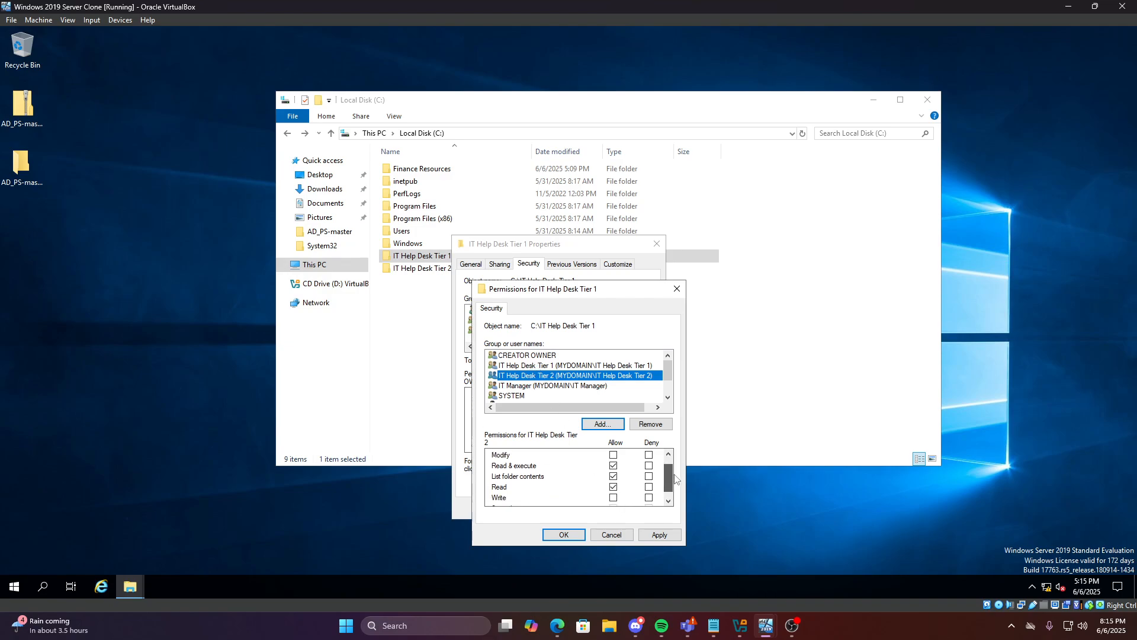
pyautogui.scroll(-1, 672, 477)
pyautogui.click(557, 366)
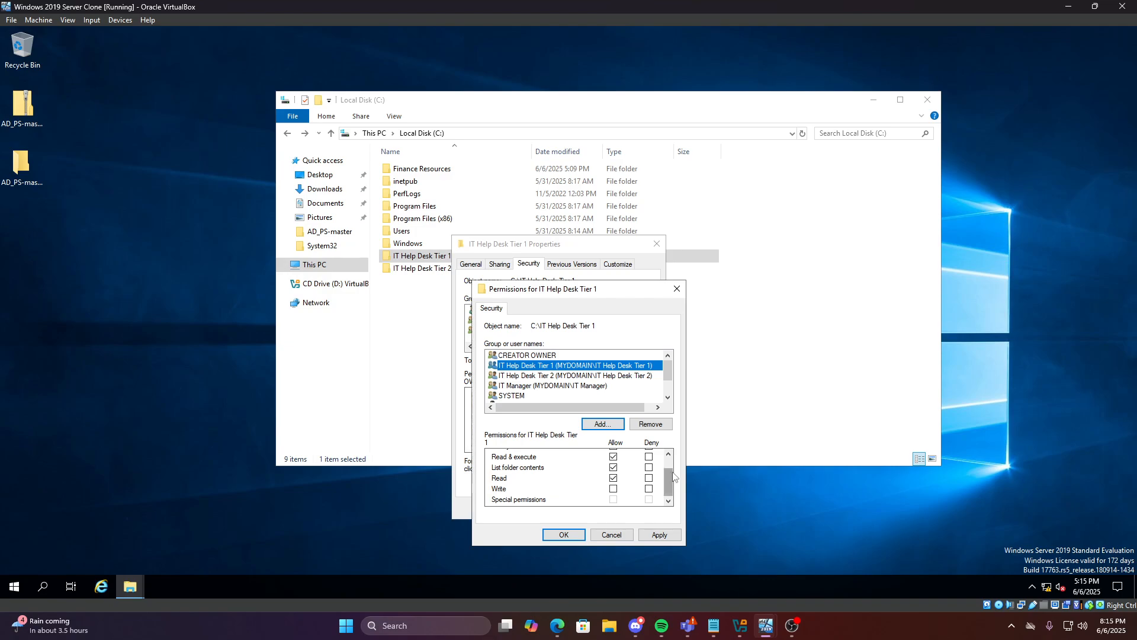
pyautogui.moveTo(670, 481)
pyautogui.mouseDown()
pyautogui.moveTo(670, 470)
pyautogui.moveTo(670, 486)
pyautogui.mouseUp()
pyautogui.click(653, 534)
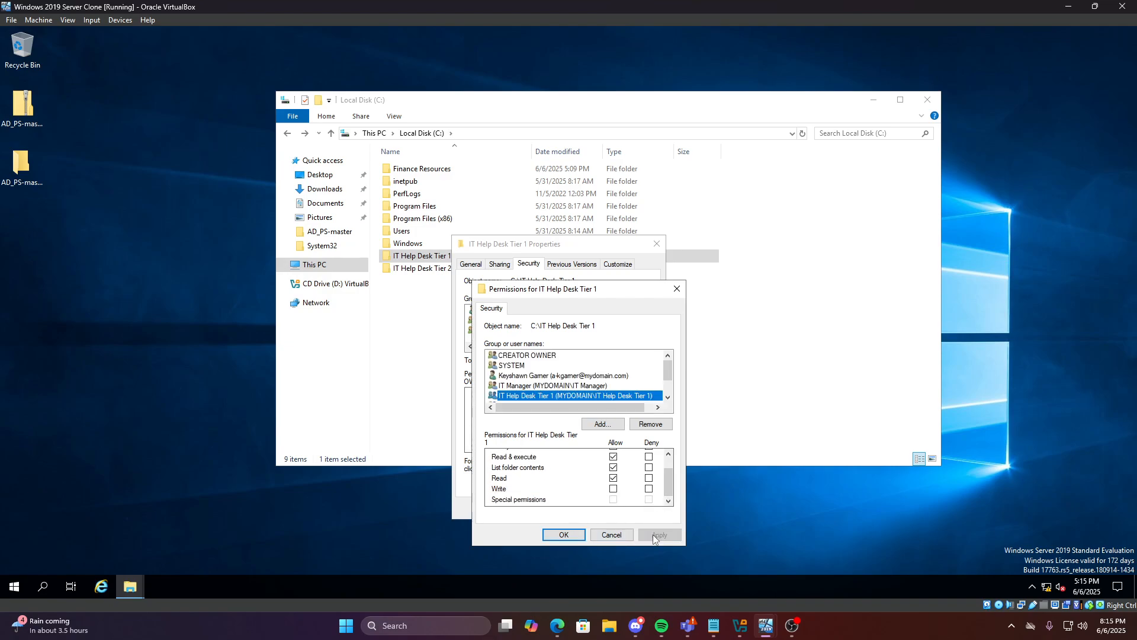
# Review each group's permissions, then confirm and close the permissions and Properties dialogs
pyautogui.scroll(-1, 560, 396)
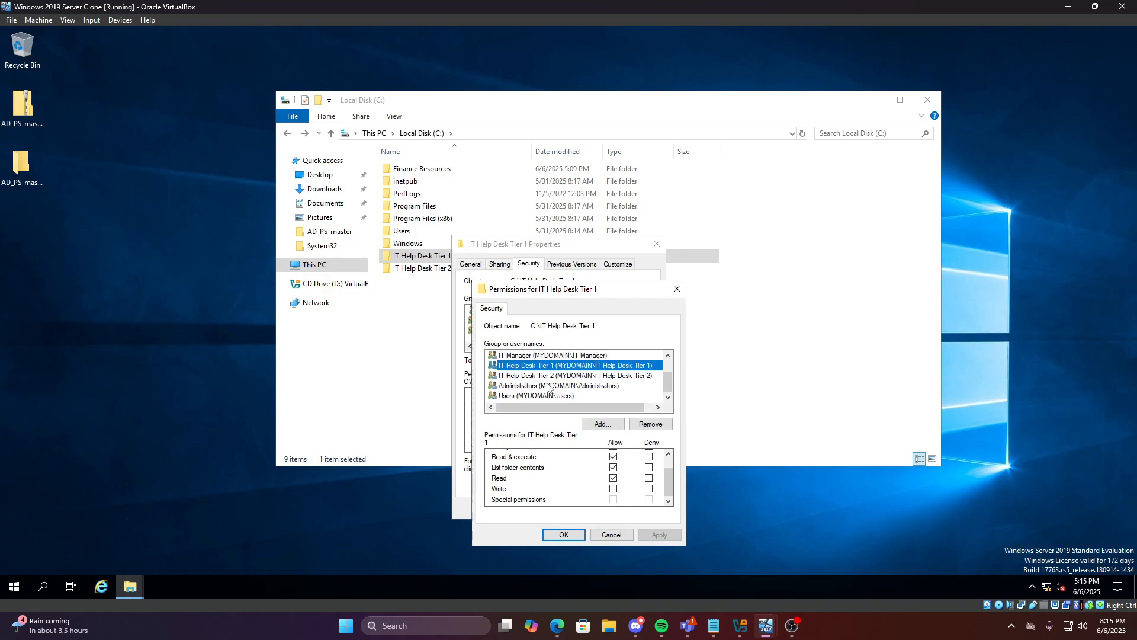
pyautogui.click(537, 375)
pyautogui.click(556, 386)
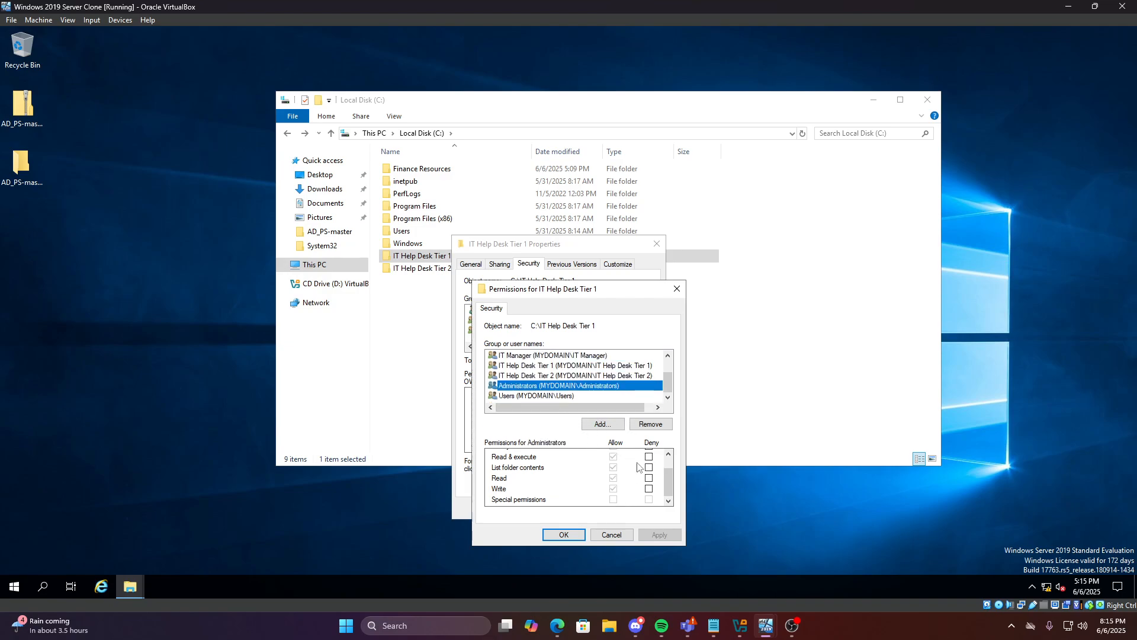
pyautogui.scroll(1, 558, 388)
pyautogui.scroll(-1, 558, 389)
pyautogui.click(563, 365)
pyautogui.click(561, 356)
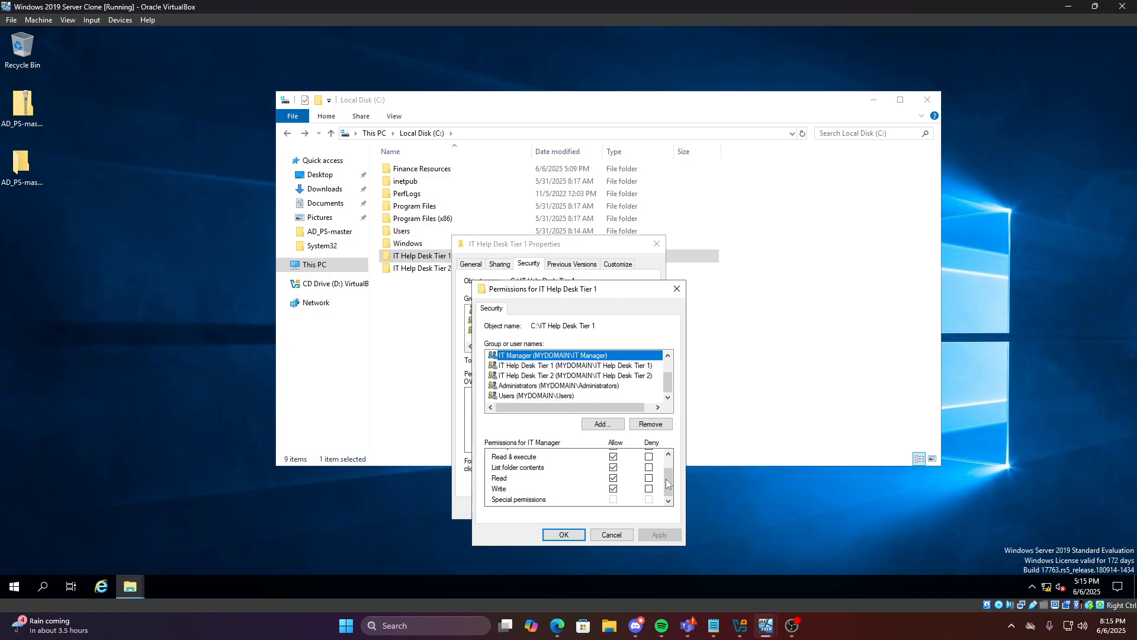
pyautogui.moveTo(669, 485); pyautogui.dragTo(668, 521)
pyautogui.click(565, 535)
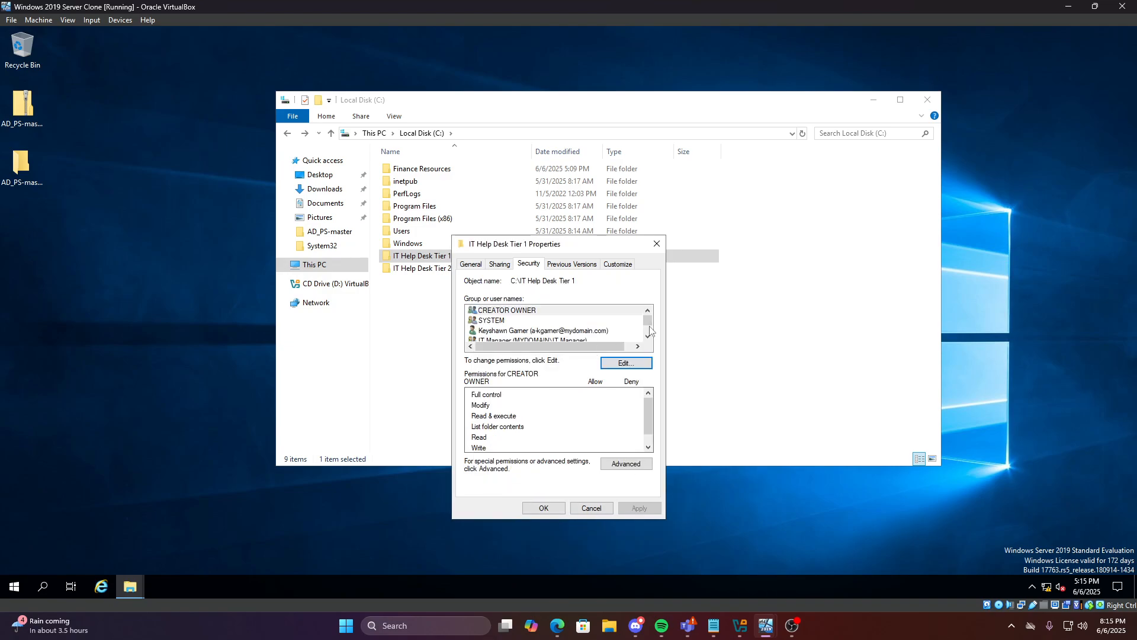
pyautogui.click(551, 509)
# Open the IT Help Desk Tier 1 folder and create a new text document in it
pyautogui.rightClick(416, 255)
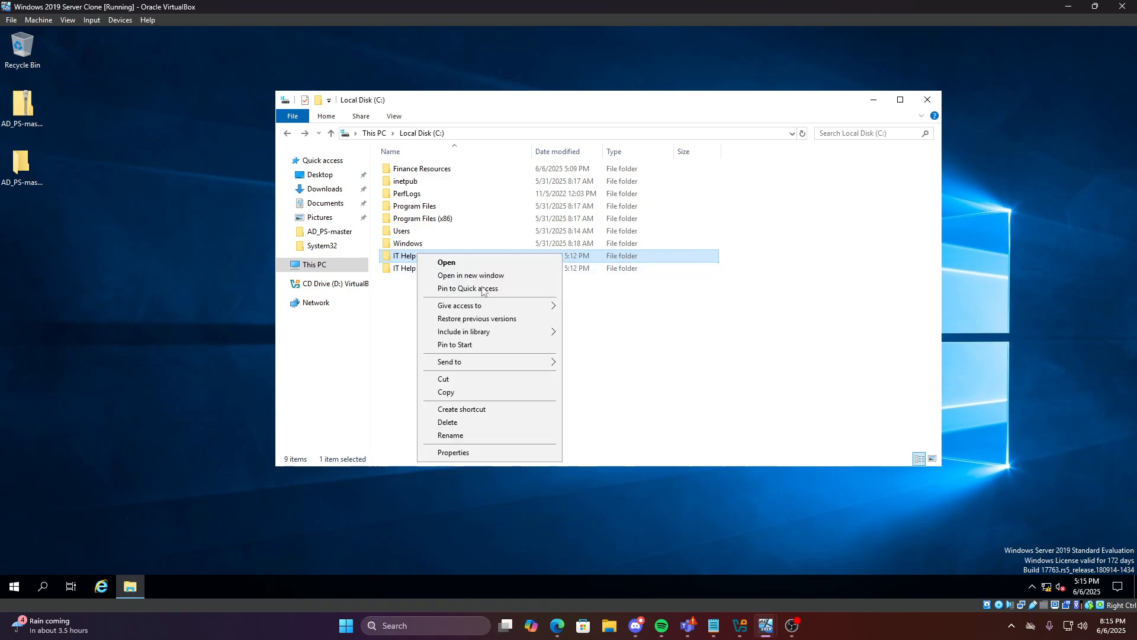
pyautogui.click(414, 304)
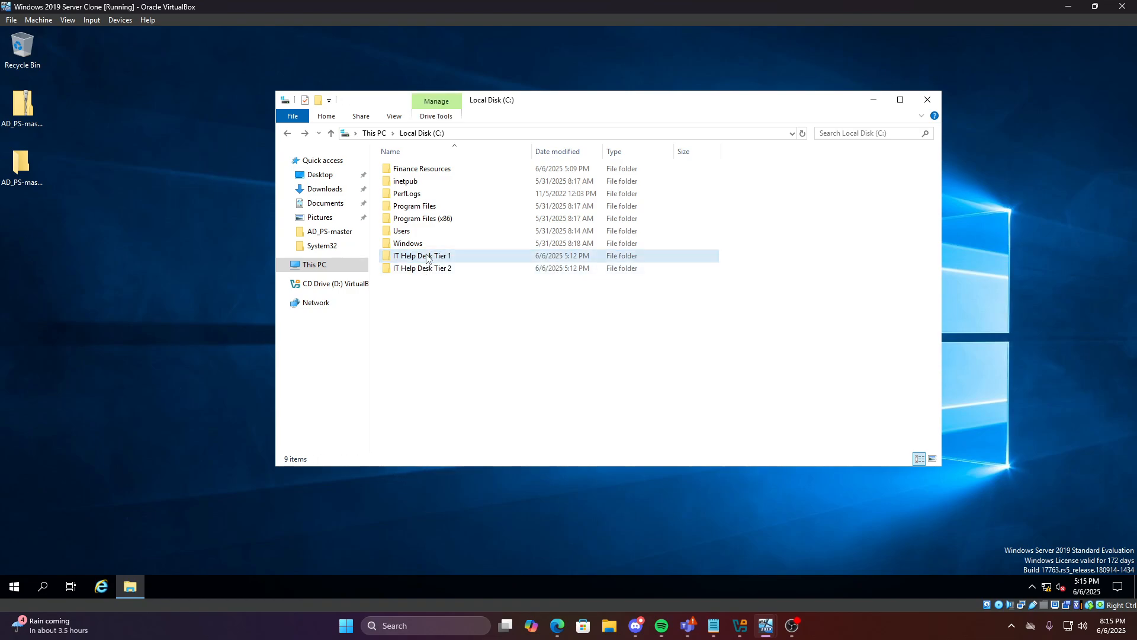
pyautogui.doubleClick(427, 258)
pyautogui.rightClick(396, 178)
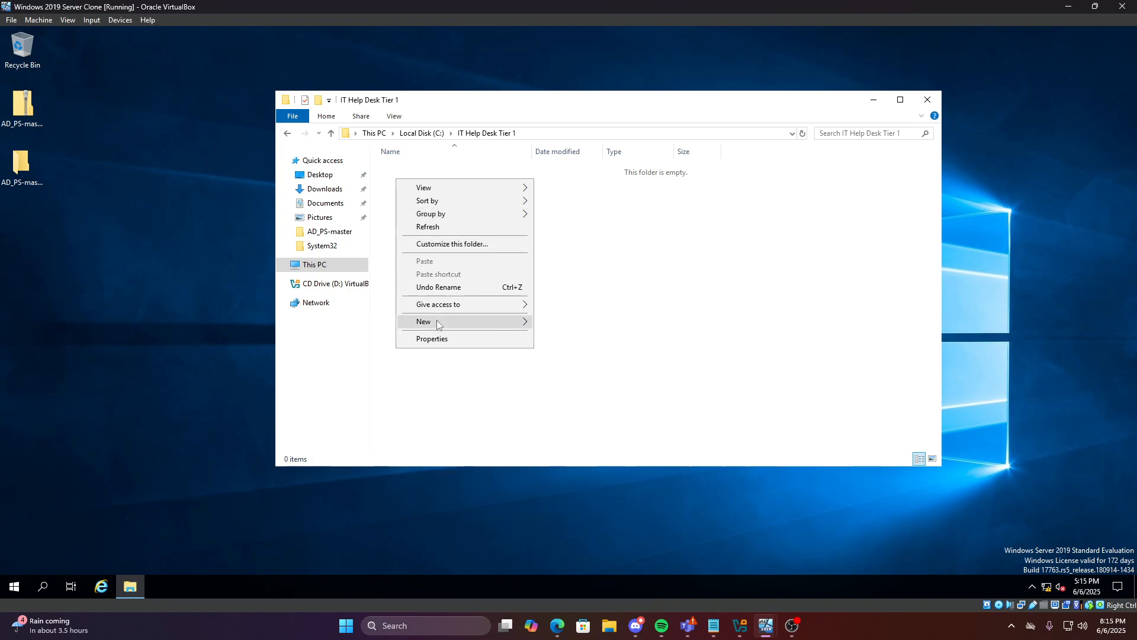
pyautogui.moveTo(468, 321)
pyautogui.click(580, 389)
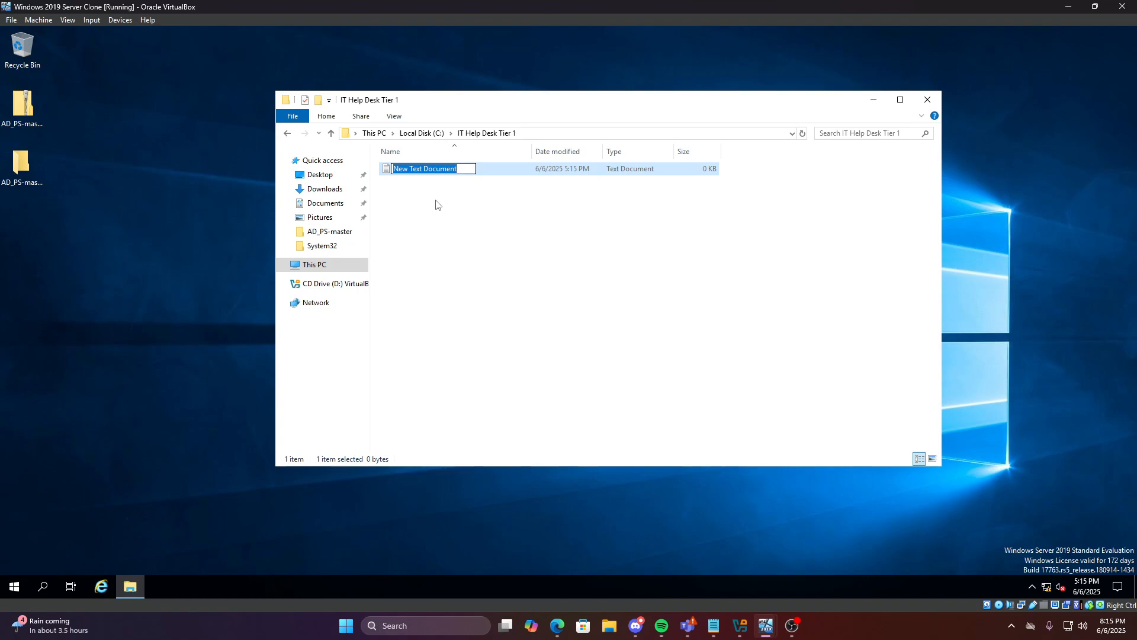
# Name the file 'Help Desk Tier 1 Common Troubleshooting Resoultions'
pyautogui.write('Help D')
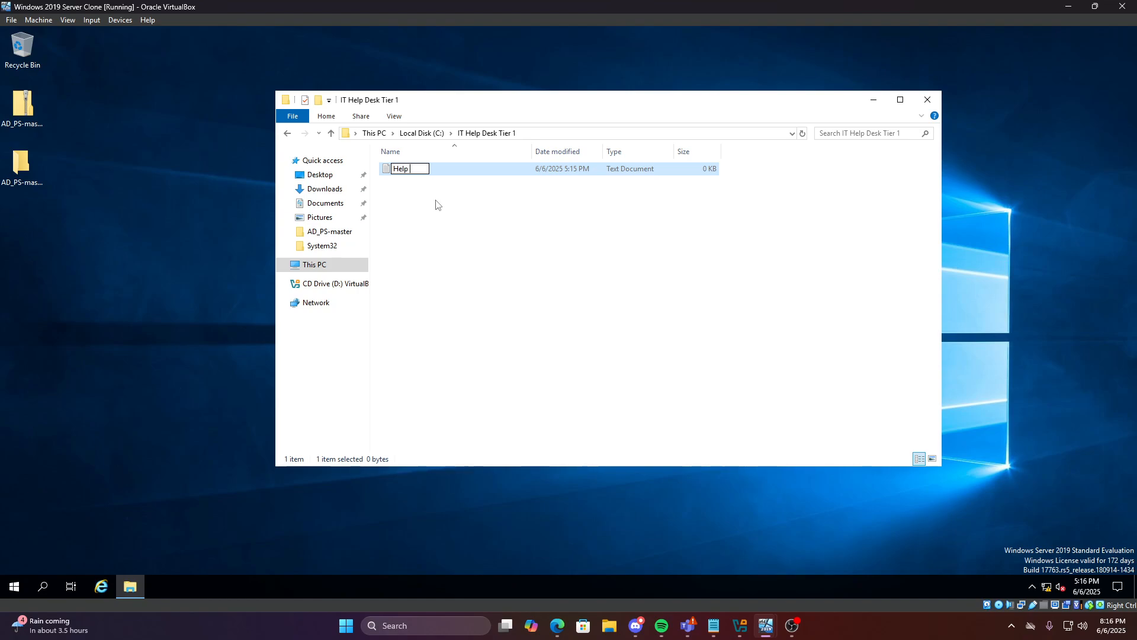
pyautogui.press('BackSpace')
pyautogui.press('BackSpace')
pyautogui.press('BackSpace')
pyautogui.press('BackSpace')
pyautogui.press('BackSpace')
pyautogui.press('BackSpace')
pyautogui.write('IT HElp')
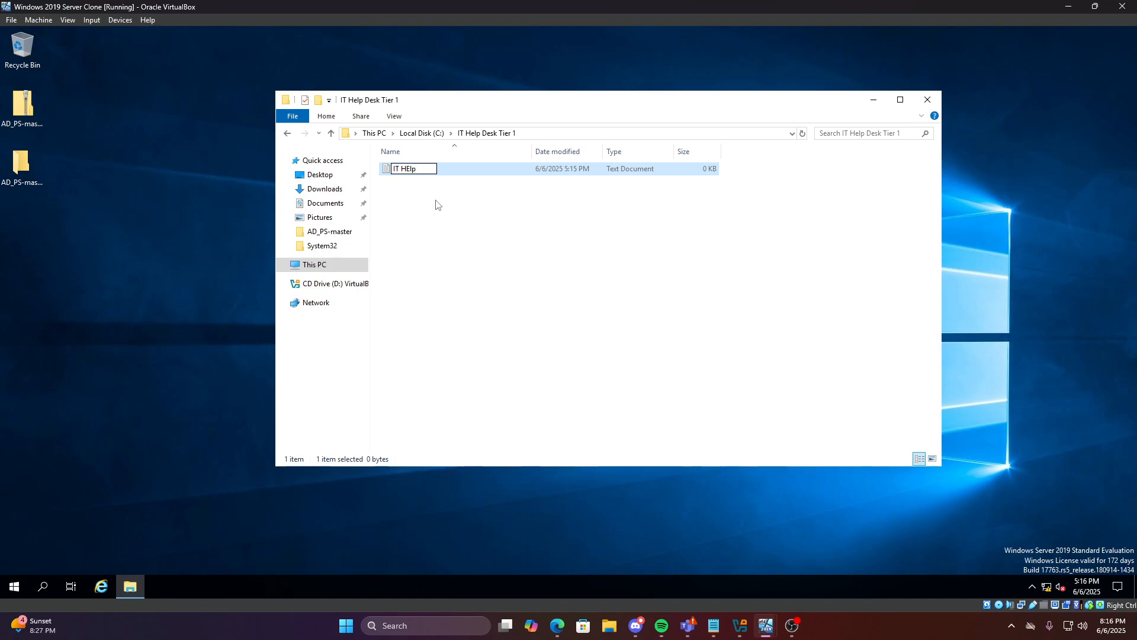
pyautogui.press('BackSpace')
pyautogui.press('BackSpace')
pyautogui.press('BackSpace')
pyautogui.press('BackSpace')
pyautogui.press('BackSpace')
pyautogui.press('BackSpace')
pyautogui.press('BackSpace')
pyautogui.write('Help Desk tier 1 common ')
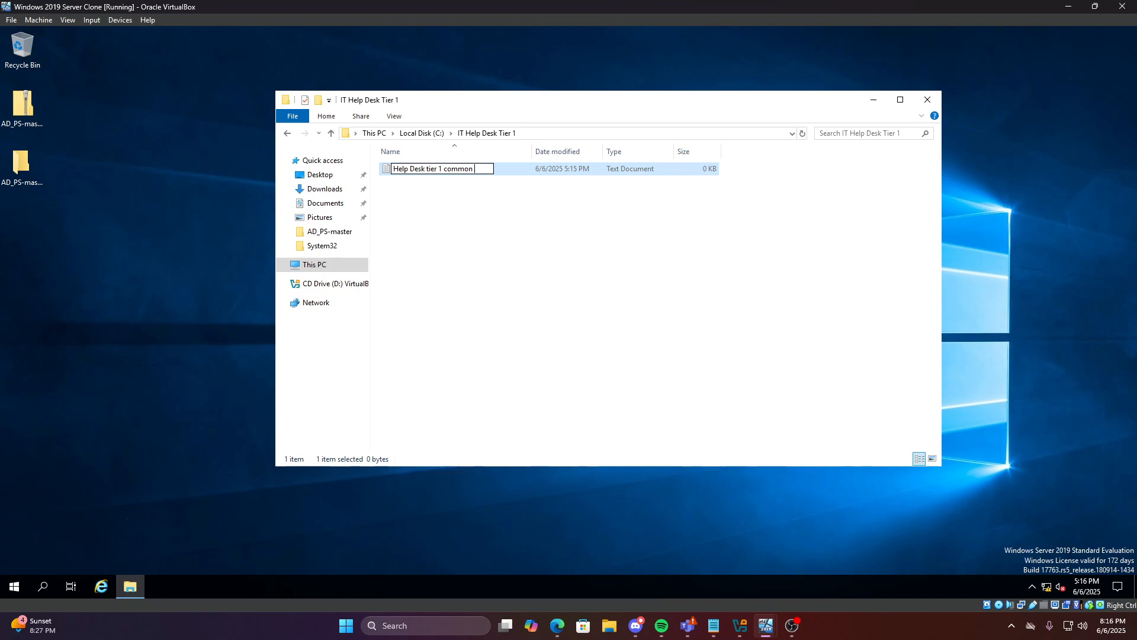
pyautogui.write('troubleshooting res')
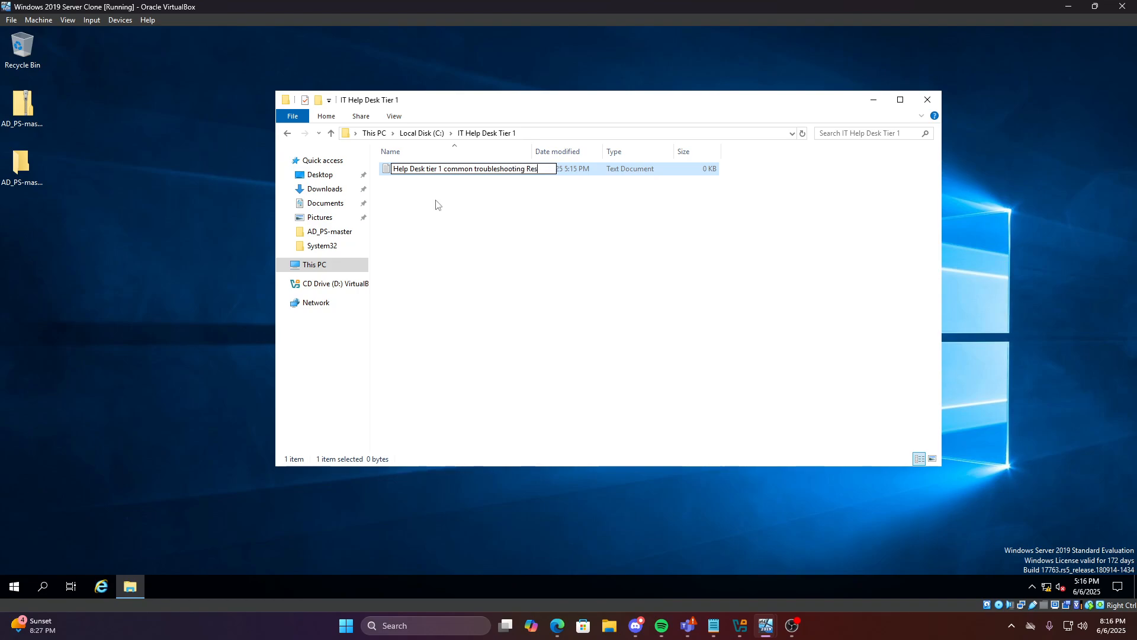
pyautogui.press('BackSpace')
pyautogui.press('BackSpace')
pyautogui.press('BackSpace')
pyautogui.write('resoltions')
pyautogui.press('BackSpace')
pyautogui.press('BackSpace')
pyautogui.press('BackSpace')
pyautogui.press('BackSpace')
pyautogui.press('BackSpace')
pyautogui.press('BackSpace')
pyautogui.press('BackSpace')
pyautogui.press('BackSpace')
pyautogui.press('BackSpace')
pyautogui.press('BackSpace')
pyautogui.press('BackSpace')
pyautogui.press('BackSpace')
pyautogui.press('BackSpace')
pyautogui.press('BackSpace')
pyautogui.press('BackSpace')
pyautogui.press('BackSpace')
pyautogui.press('BackSpace')
pyautogui.press('BackSpace')
pyautogui.press('BackSpace')
pyautogui.press('BackSpace')
pyautogui.press('BackSpace')
pyautogui.press('BackSpace')
pyautogui.press('BackSpace')
pyautogui.press('BackSpace')
pyautogui.press('BackSpace')
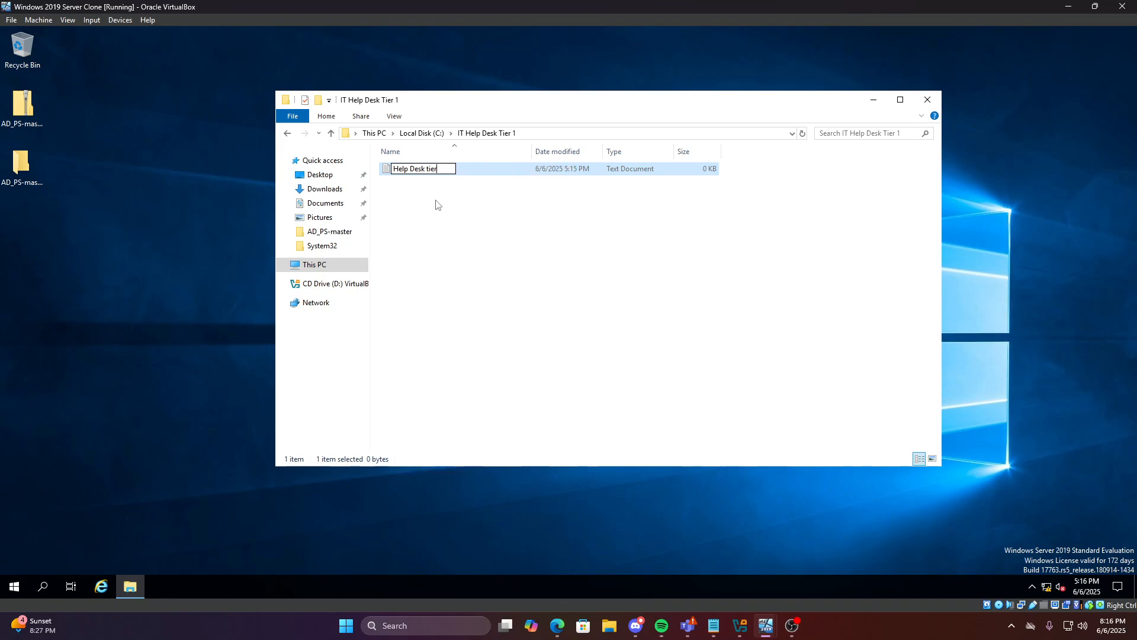
pyautogui.write('1')
pyautogui.press('BackSpace')
pyautogui.press('BackSpace')
pyautogui.press('BackSpace')
pyautogui.press('BackSpace')
pyautogui.press('BackSpace')
pyautogui.write('ier 1 Common')
pyautogui.press('BackSpace')
pyautogui.press('BackSpace')
pyautogui.press('BackSpace')
pyautogui.press('BackSpace')
pyautogui.press('BackSpace')
pyautogui.press('BackSpace')
pyautogui.write('Common Trou')
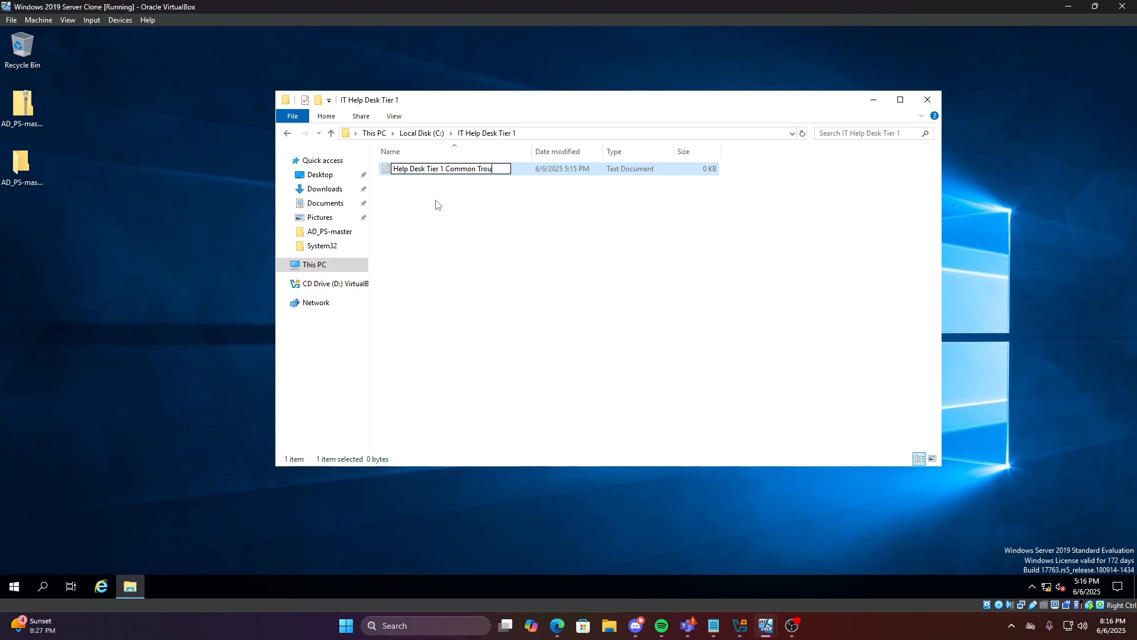
pyautogui.write('bleshooting Resoultions')
pyautogui.press('Return')
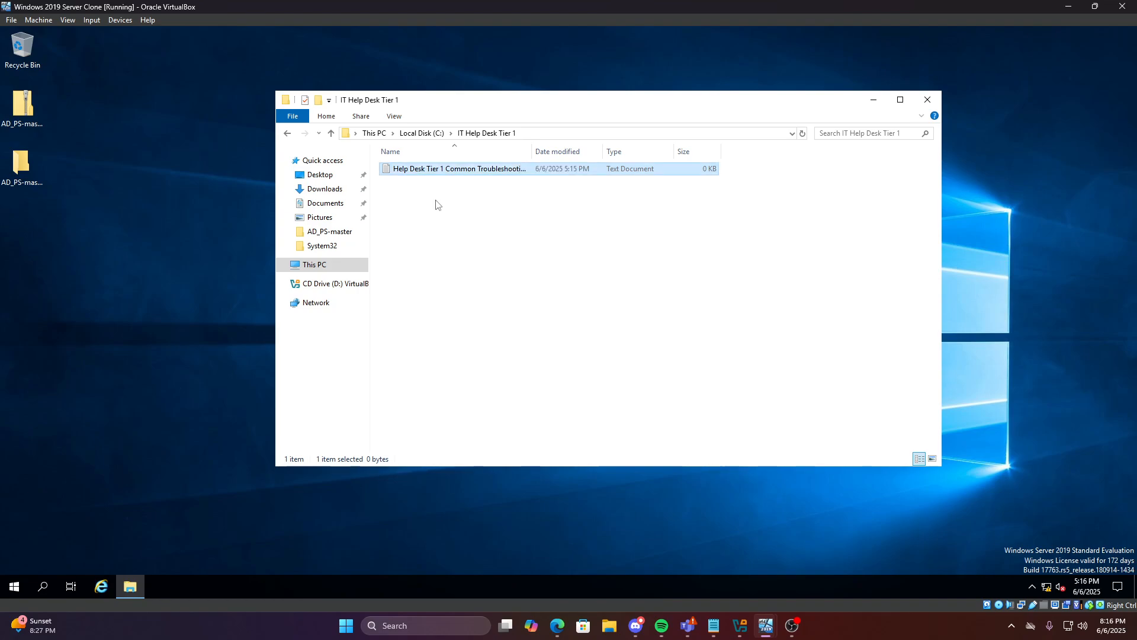
# Create a second text file named 'Help Desk Tier 2 Common Troubleshooting Resoultions'
pyautogui.rightClick(453, 171)
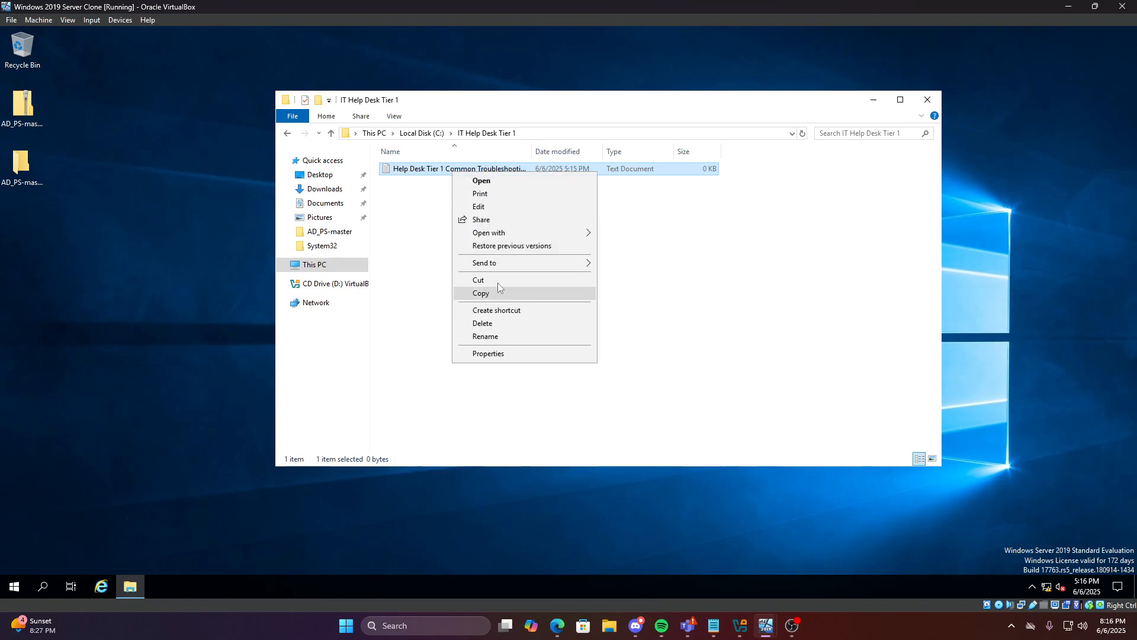
pyautogui.click(485, 336)
pyautogui.hotkey('ctrl', 'c')
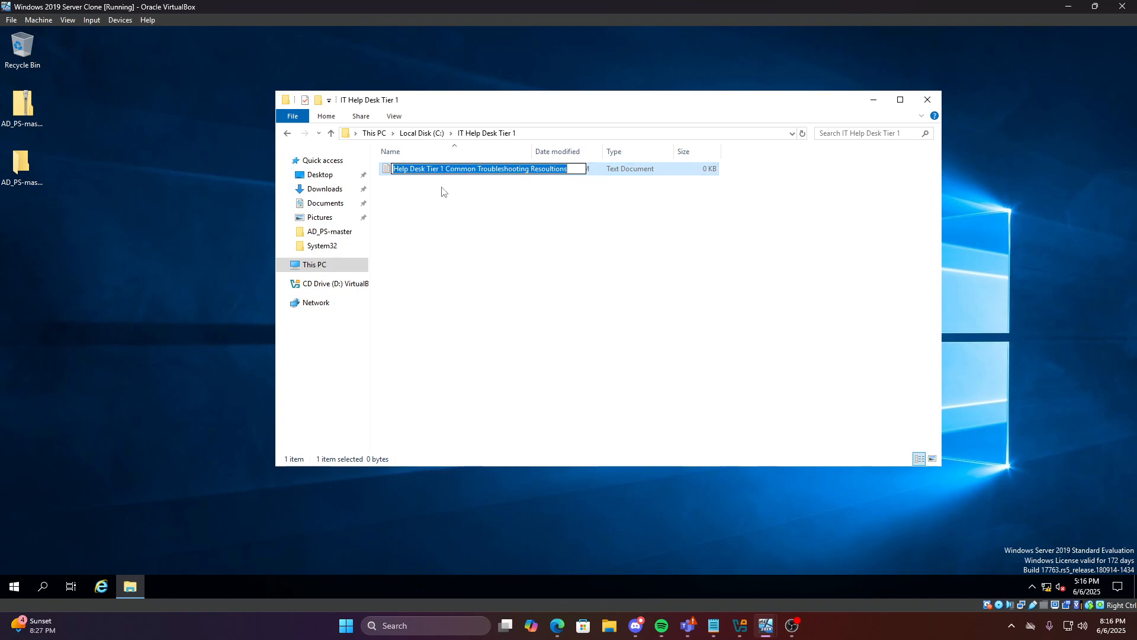
pyautogui.click(443, 189)
pyautogui.rightClick(442, 188)
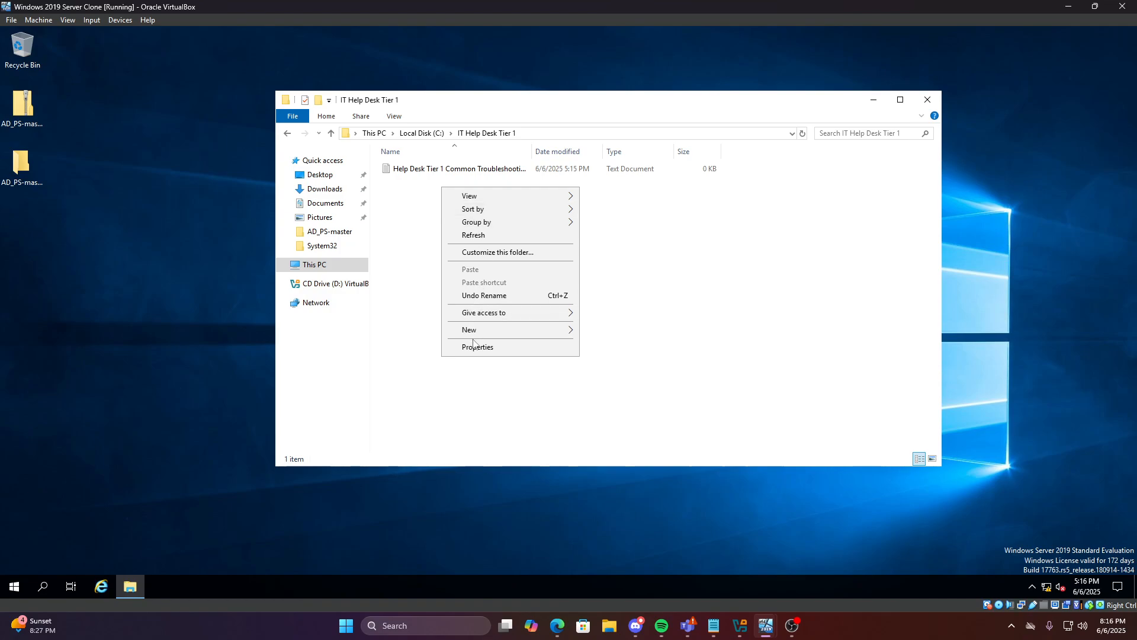
pyautogui.moveTo(494, 331)
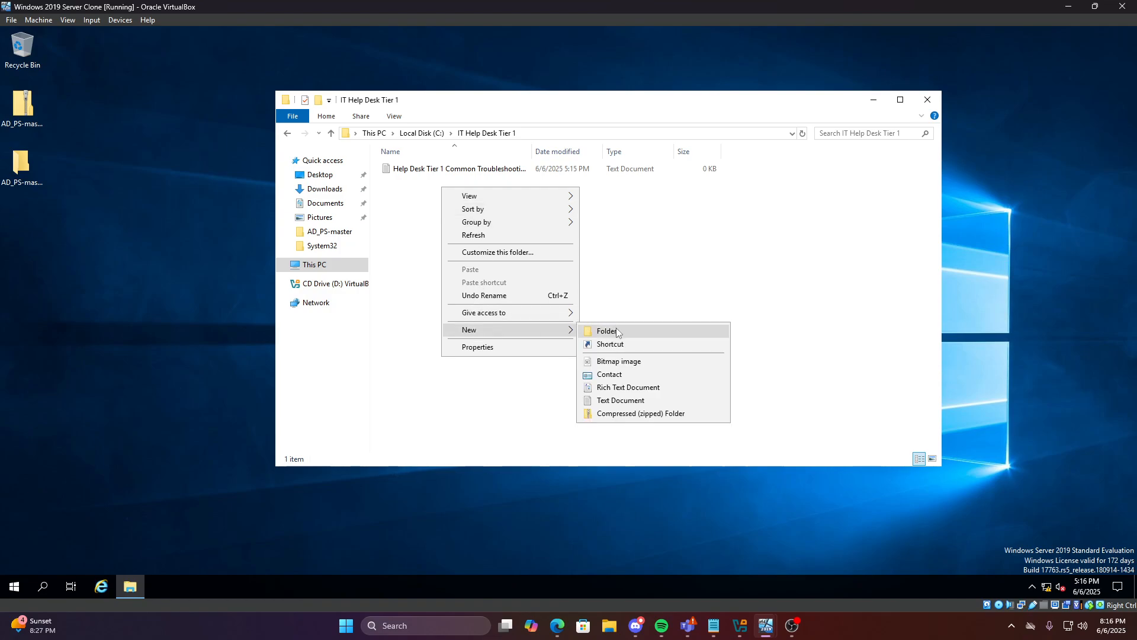
pyautogui.click(620, 400)
pyautogui.hotkey('ctrl', 'v')
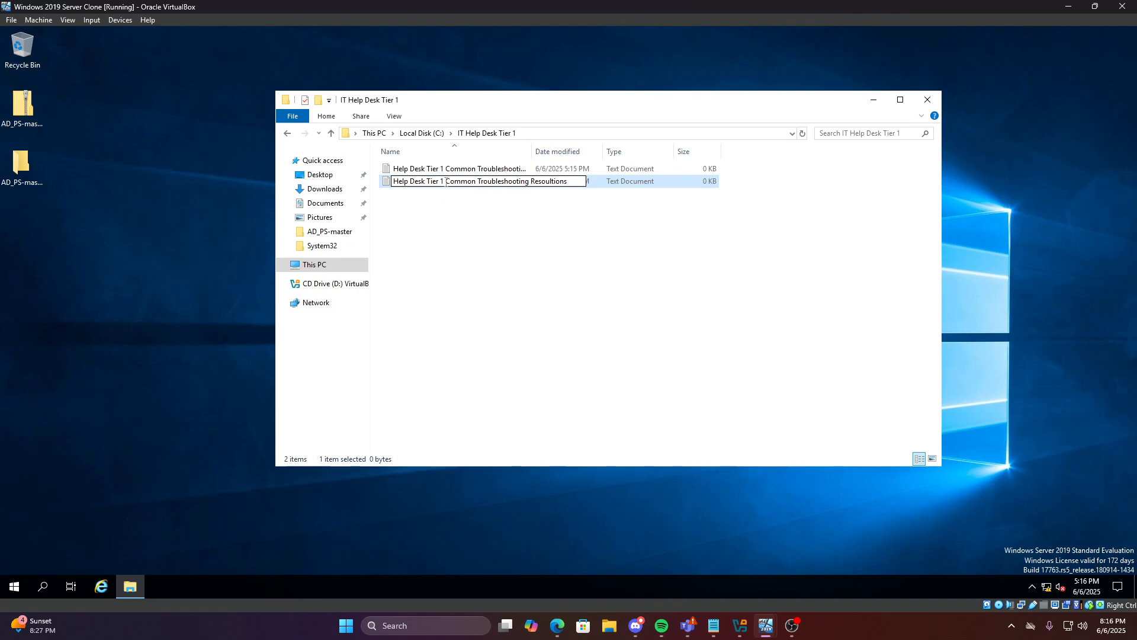
pyautogui.click(443, 182)
pyautogui.press('BackSpace')
pyautogui.write('2')
pyautogui.press('Return')
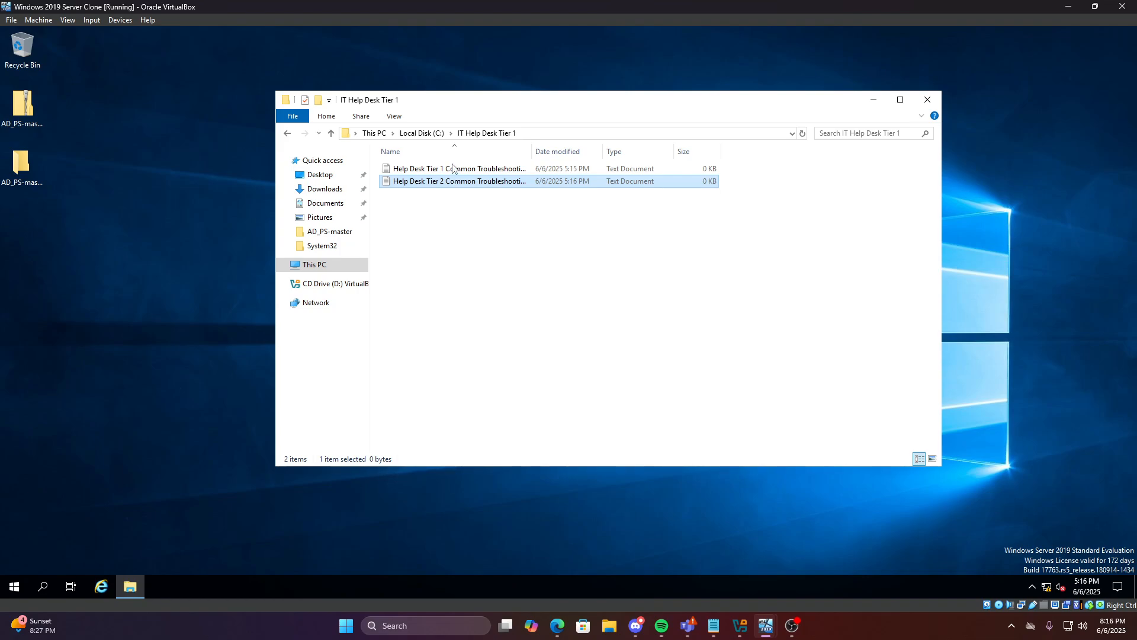
# Type troubleshooting text into the Tier 1 file in Notepad and close it
pyautogui.doubleClick(454, 169)
pyautogui.write('sdfw')
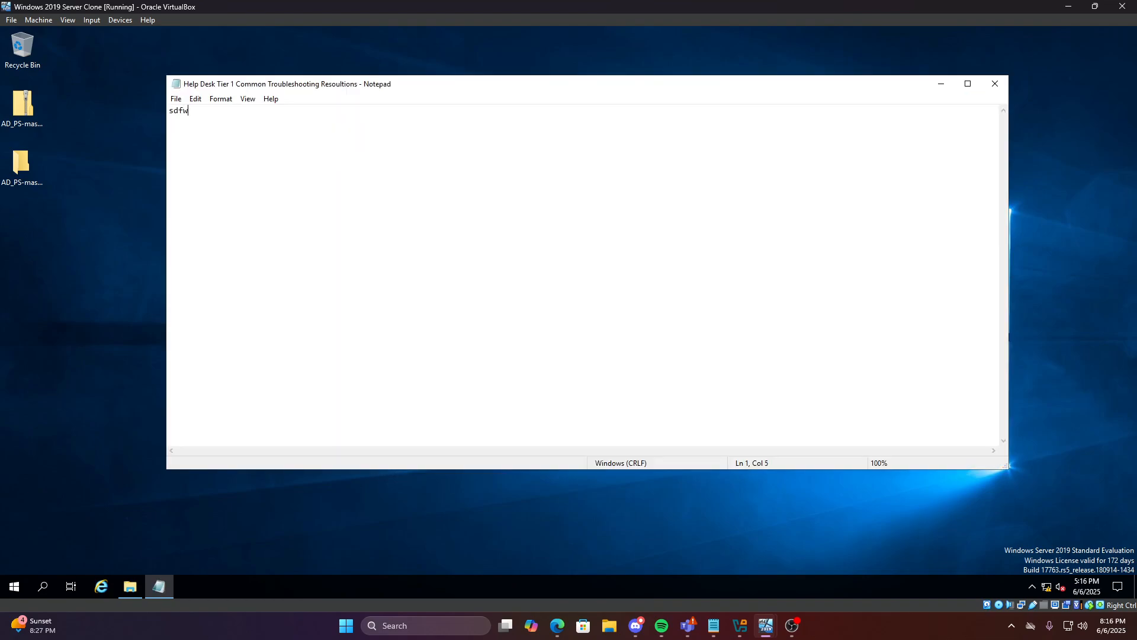
pyautogui.press('BackSpace')
pyautogui.press('BackSpace')
pyautogui.write('troubleshooting tier 1')
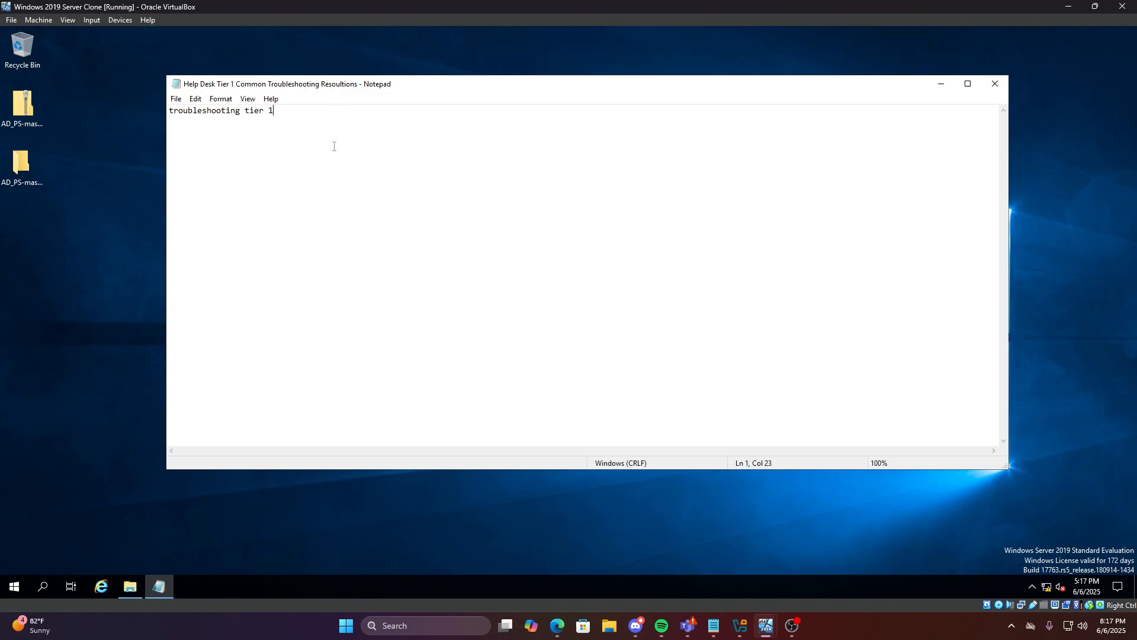
pyautogui.click(995, 84)
# Type 'Tier 2 troubleshooting' into the Tier 2 file and close Notepad
pyautogui.doubleClick(407, 184)
pyautogui.write('Tier 2 troubleshooting')
pyautogui.click(995, 84)
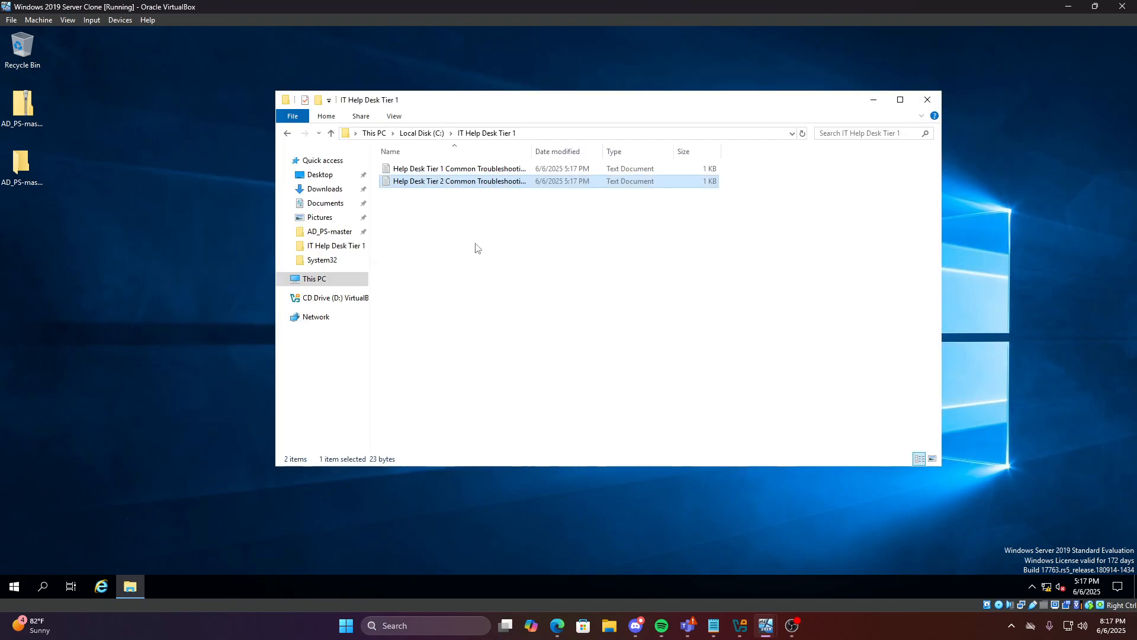
# Return to Local Disk (C:) and open the IT Help Desk Tier 1 folder's Properties
pyautogui.moveTo(639, 291); pyautogui.dragTo(535, 304)
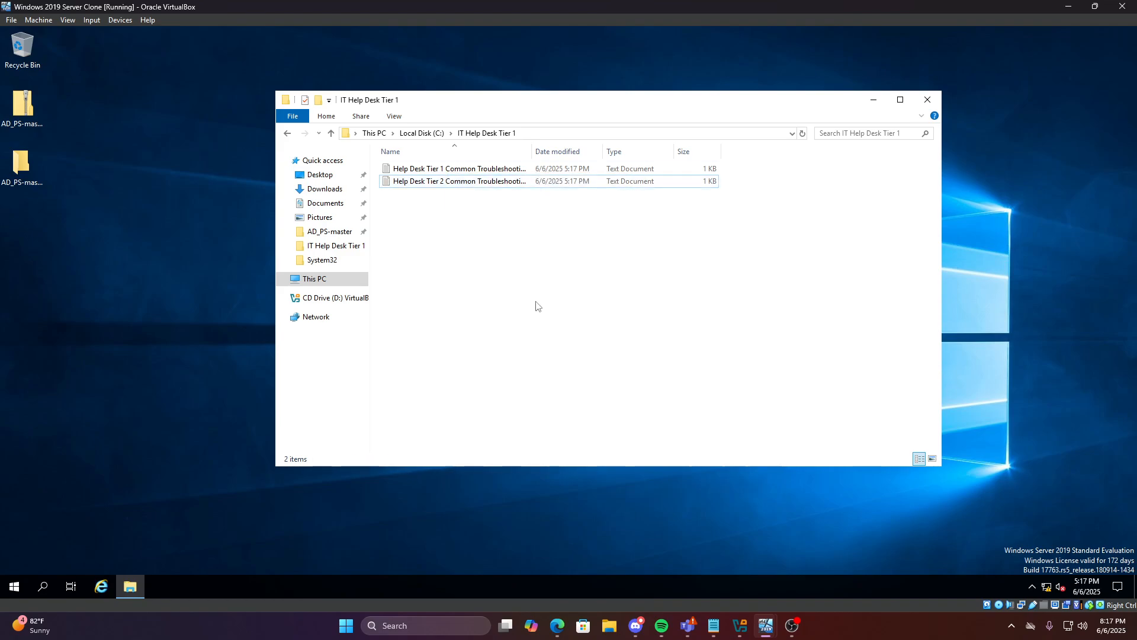
pyautogui.click(288, 133)
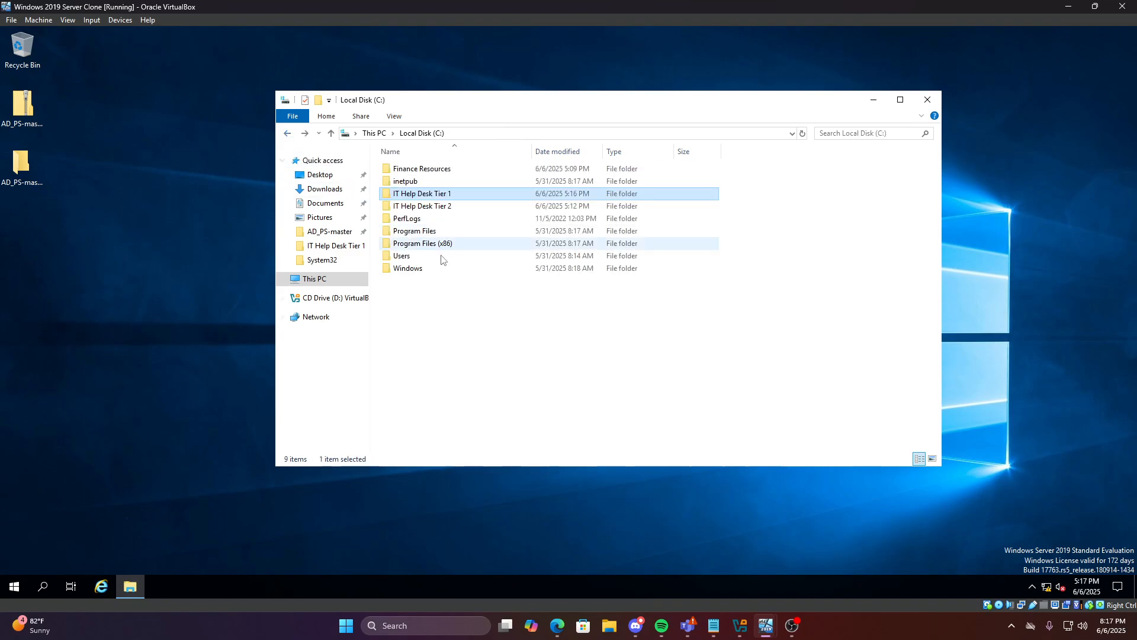
pyautogui.click(514, 355)
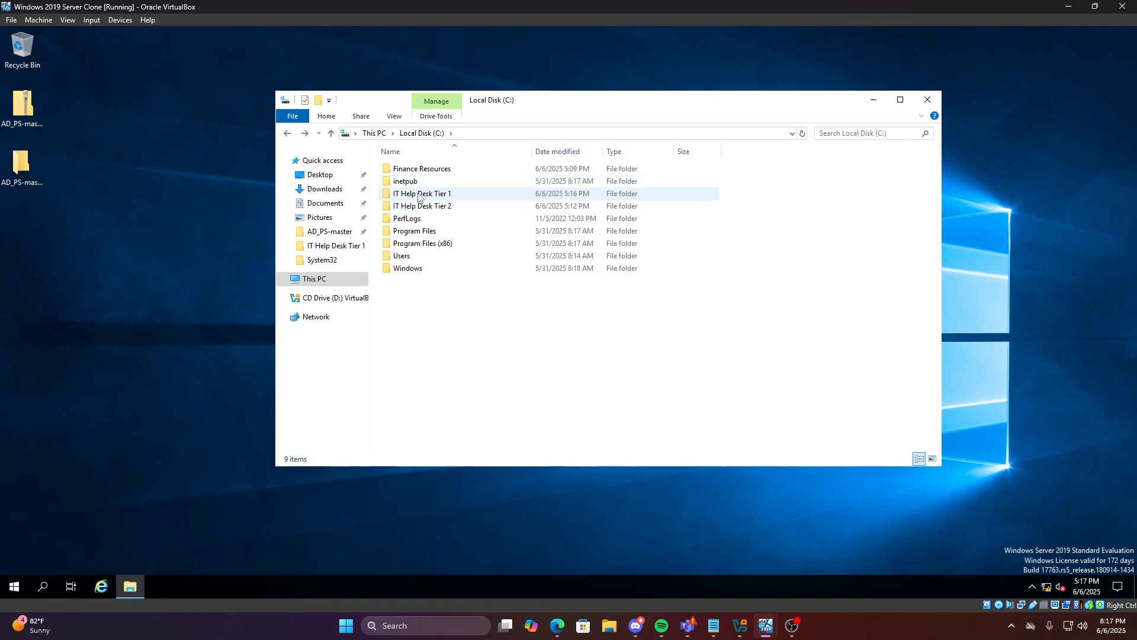
pyautogui.moveTo(419, 196)
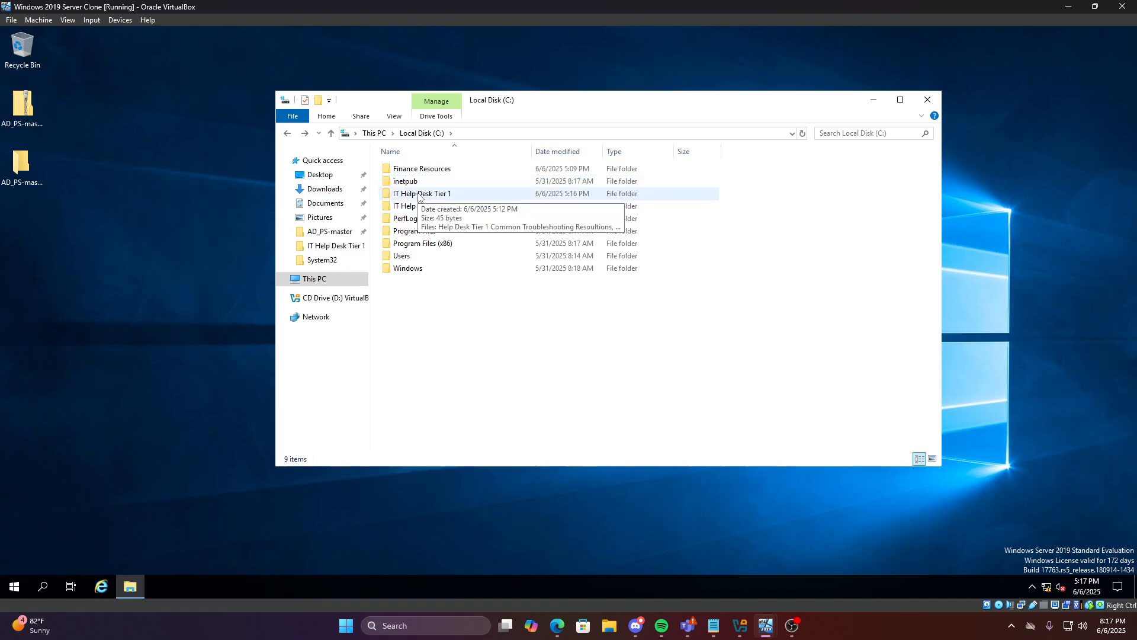
pyautogui.rightClick(425, 195)
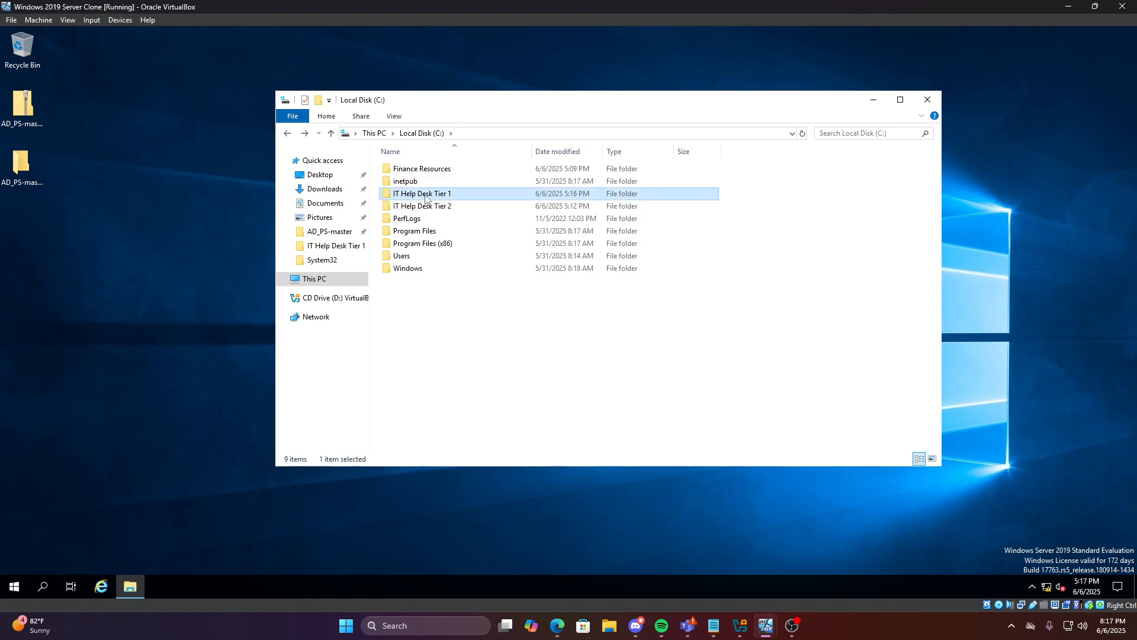
pyautogui.click(486, 392)
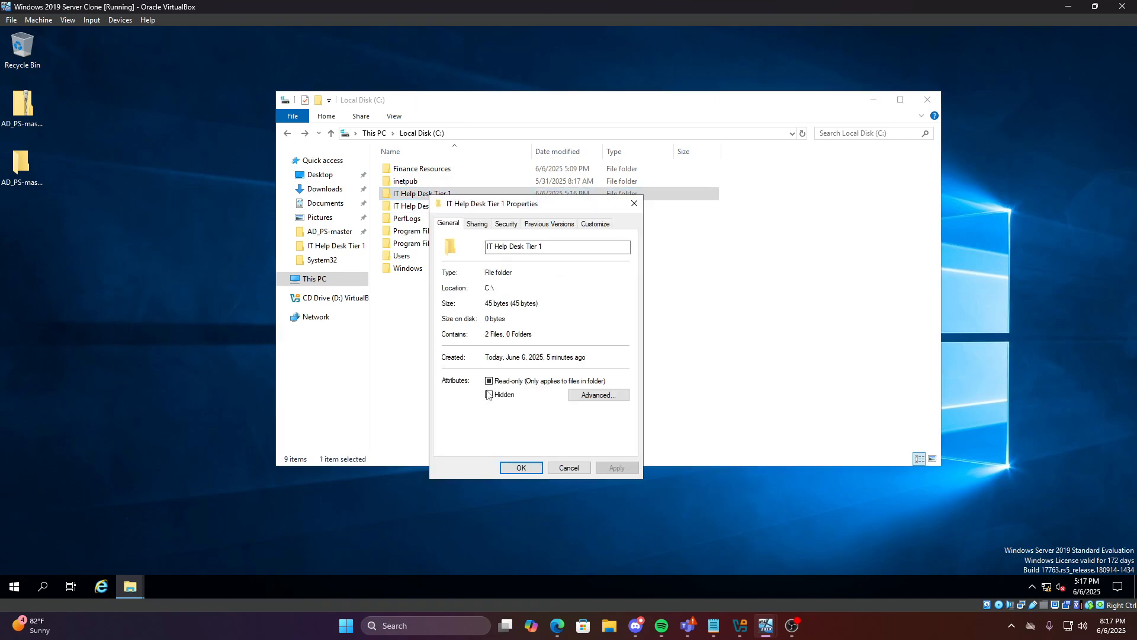
# Share the folder as \\DC\IT Help Desk Tier 1, then close Properties
pyautogui.click(476, 224)
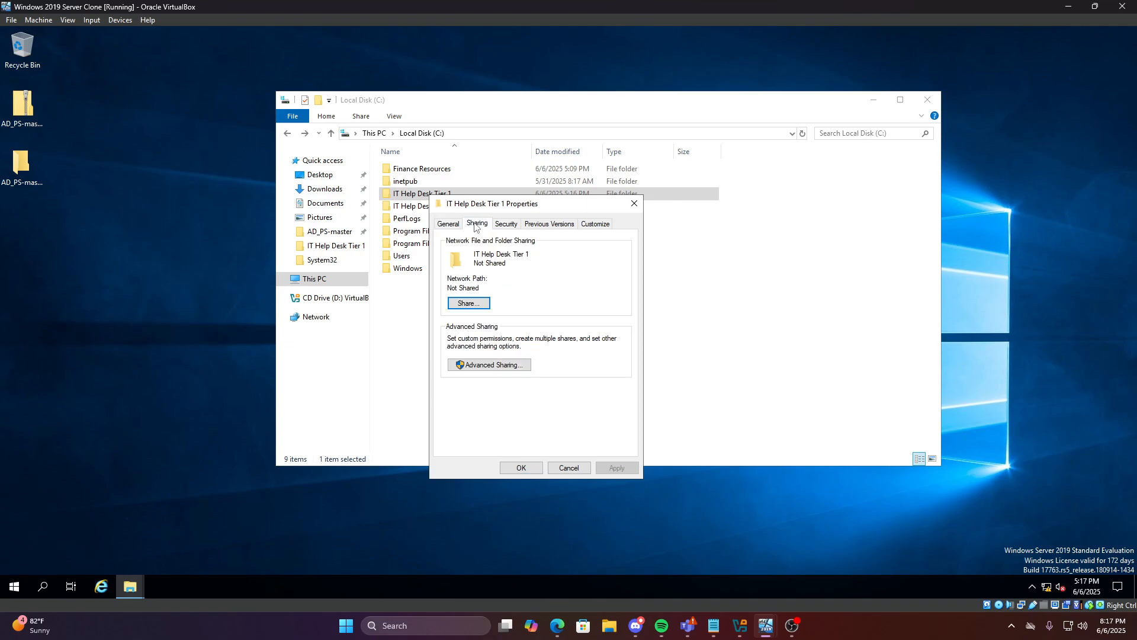
pyautogui.click(469, 311)
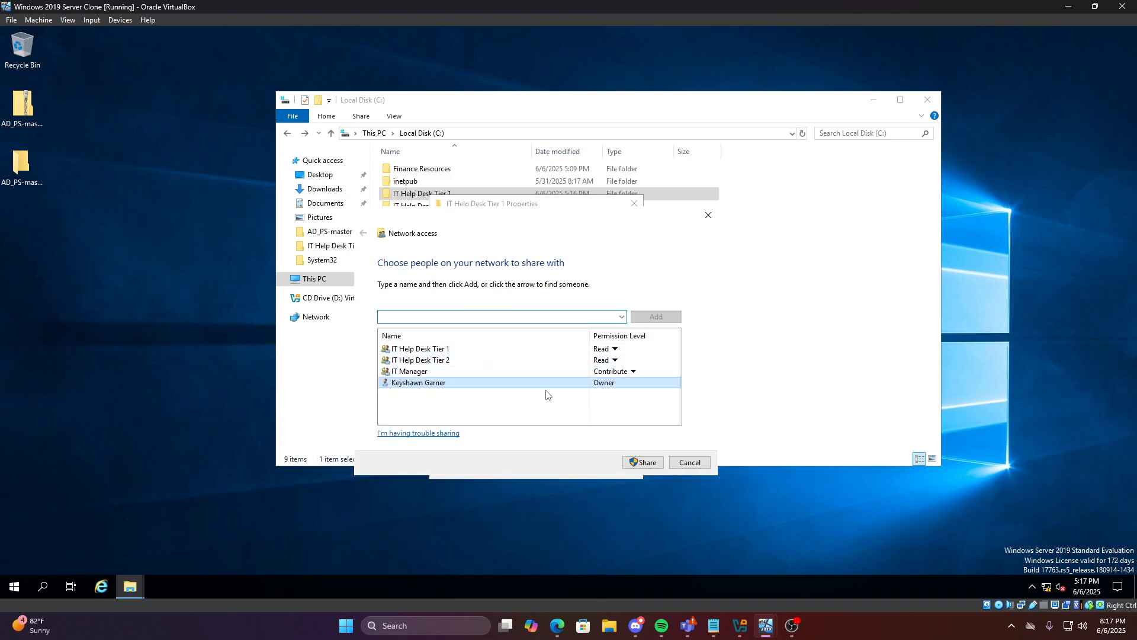
pyautogui.click(644, 462)
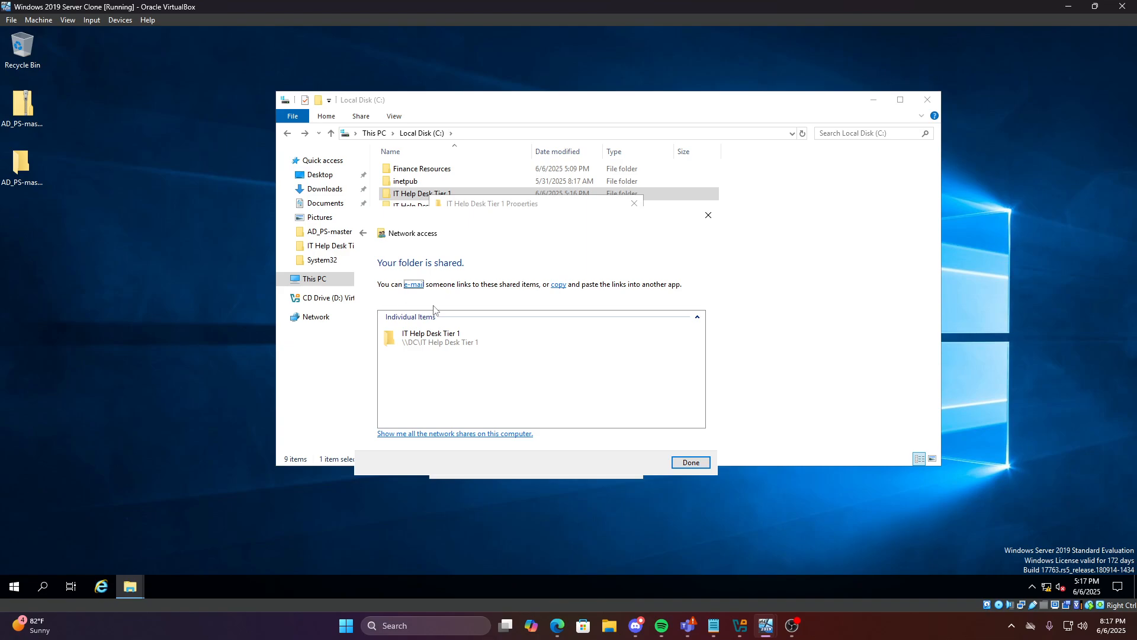
pyautogui.click(687, 462)
pyautogui.moveTo(522, 288); pyautogui.dragTo(451, 289)
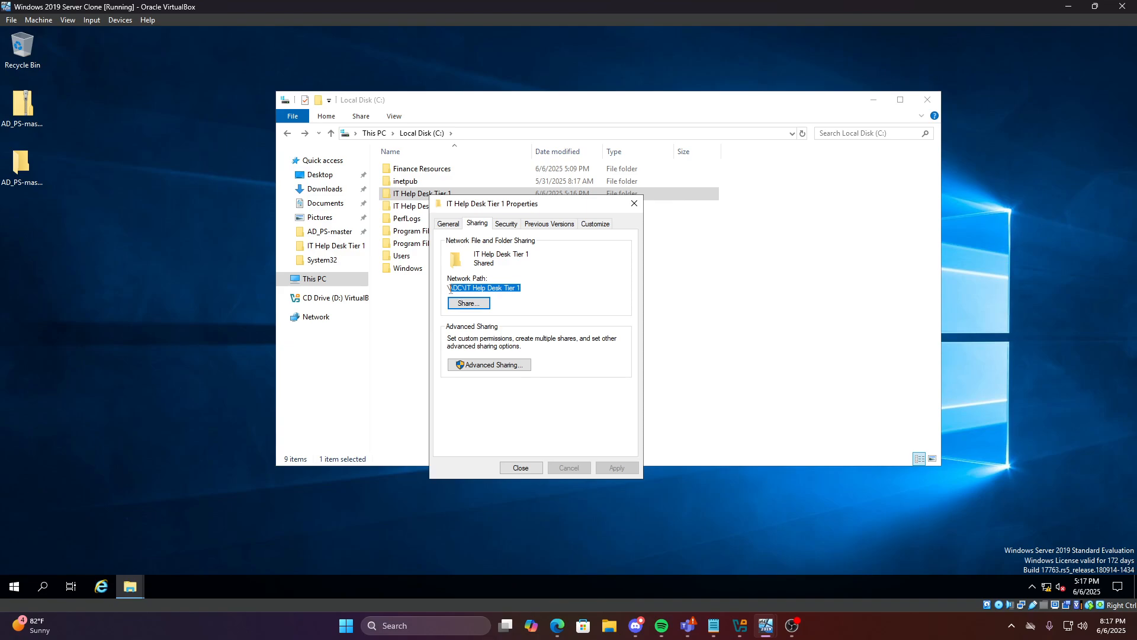
pyautogui.moveTo(473, 204); pyautogui.dragTo(542, 202)
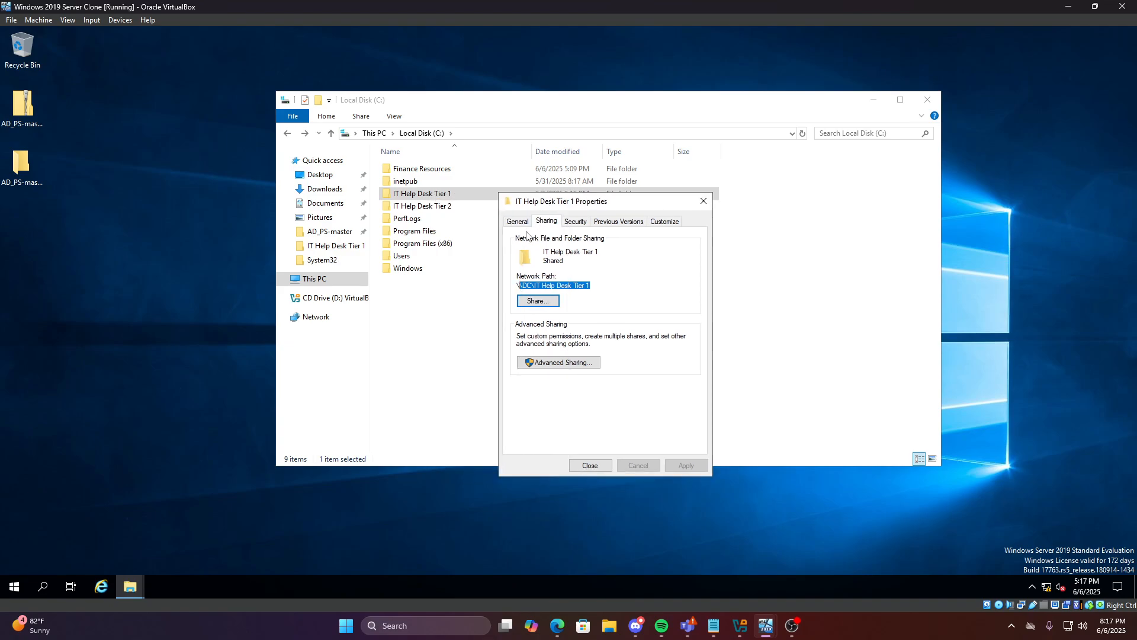
pyautogui.moveTo(590, 286); pyautogui.dragTo(515, 293)
pyautogui.click(593, 288)
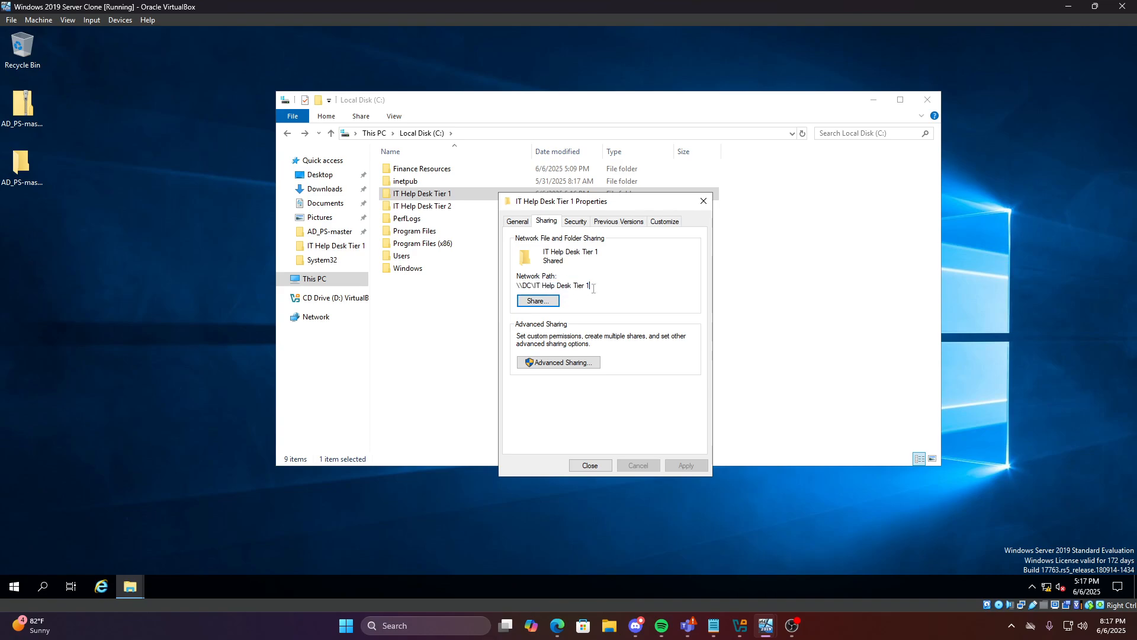
pyautogui.click(704, 200)
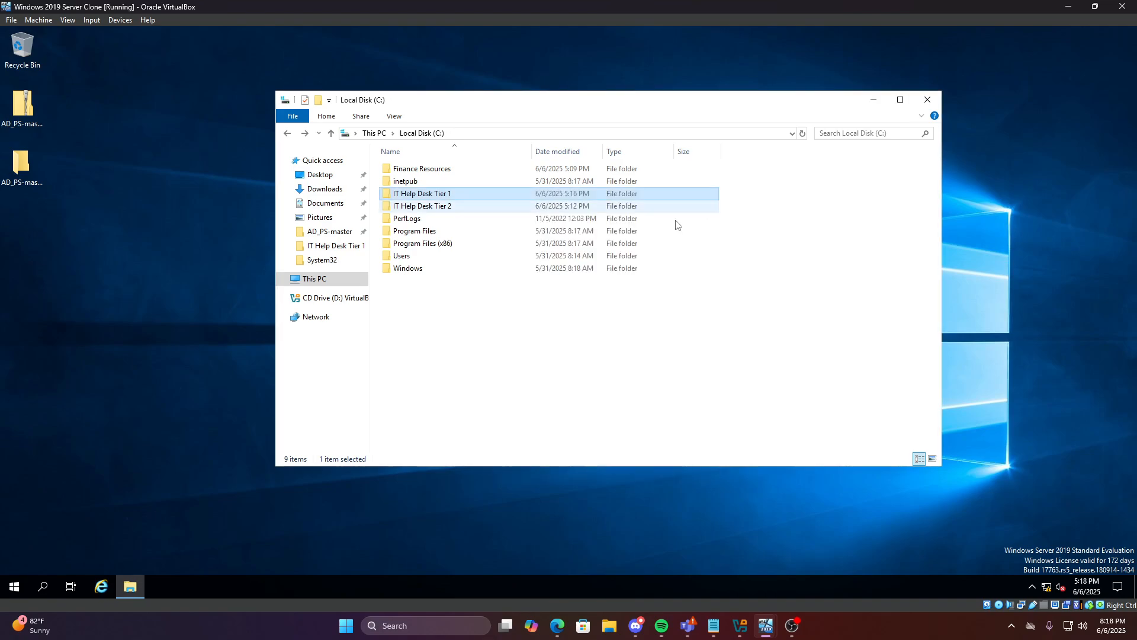
# Open the IT Help Desk Tier 2 folder's Security permissions editor
pyautogui.click(430, 209)
pyautogui.rightClick(430, 212)
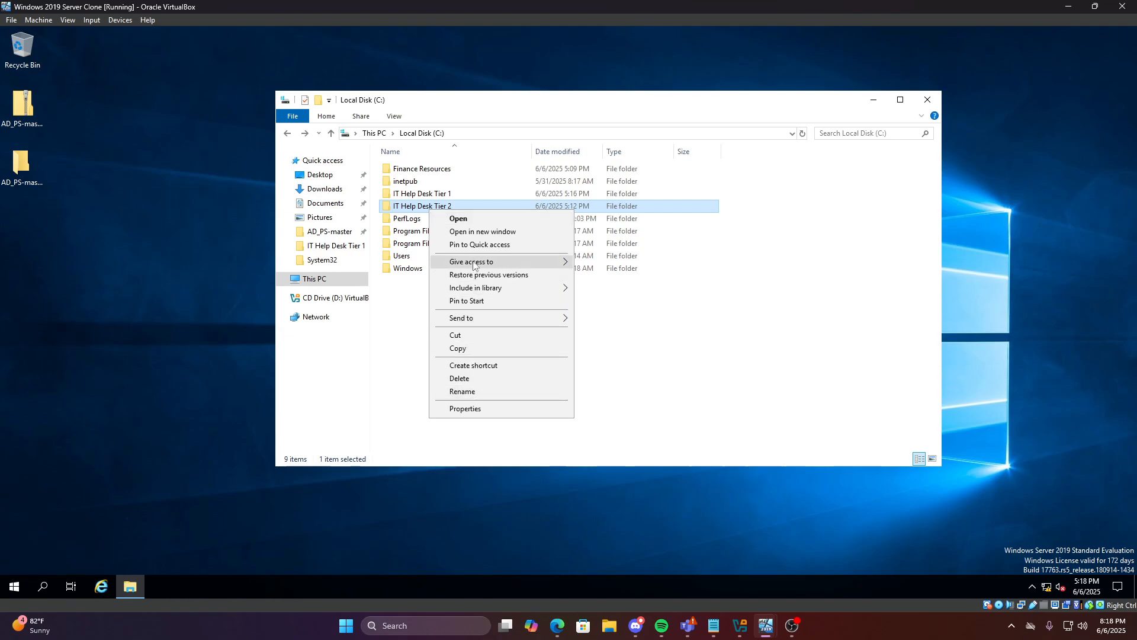
pyautogui.click(483, 408)
pyautogui.click(481, 238)
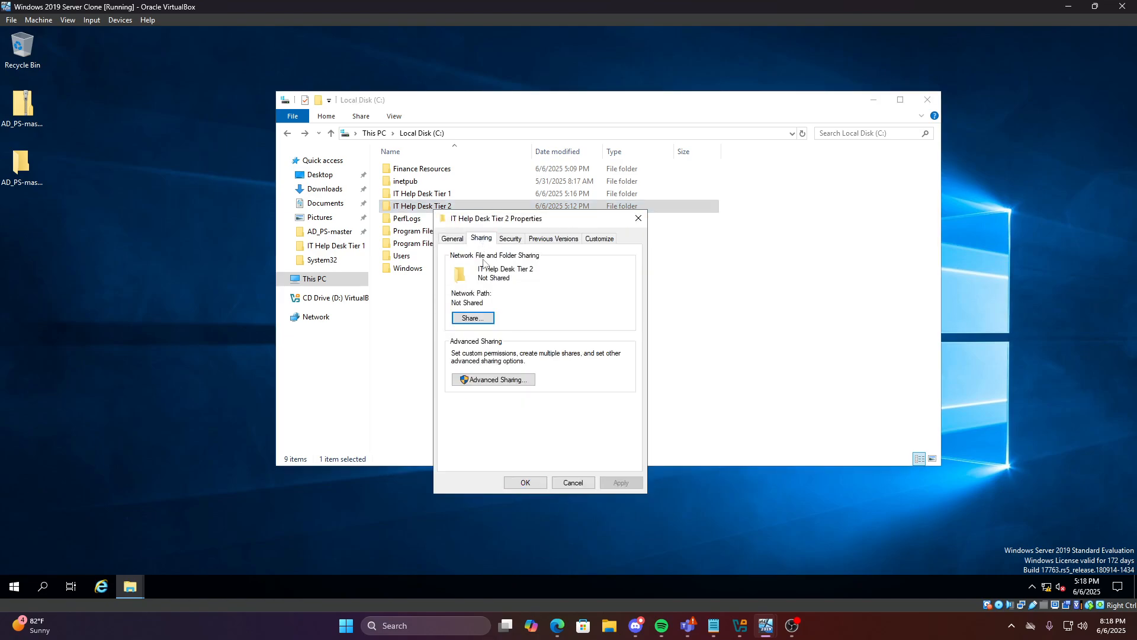
pyautogui.click(473, 318)
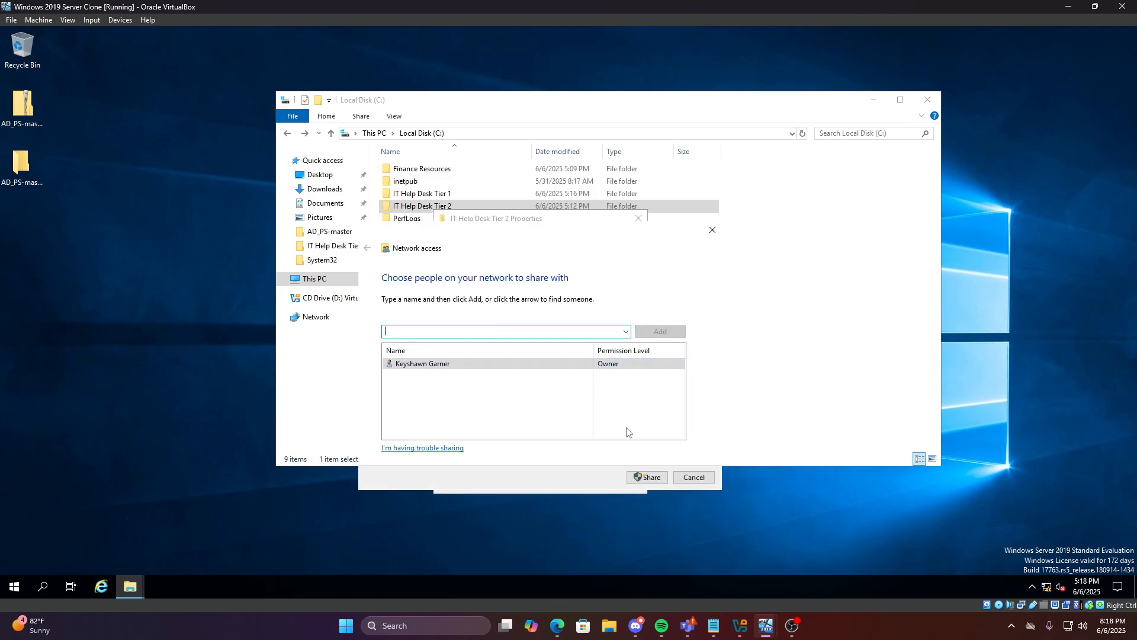
pyautogui.click(691, 483)
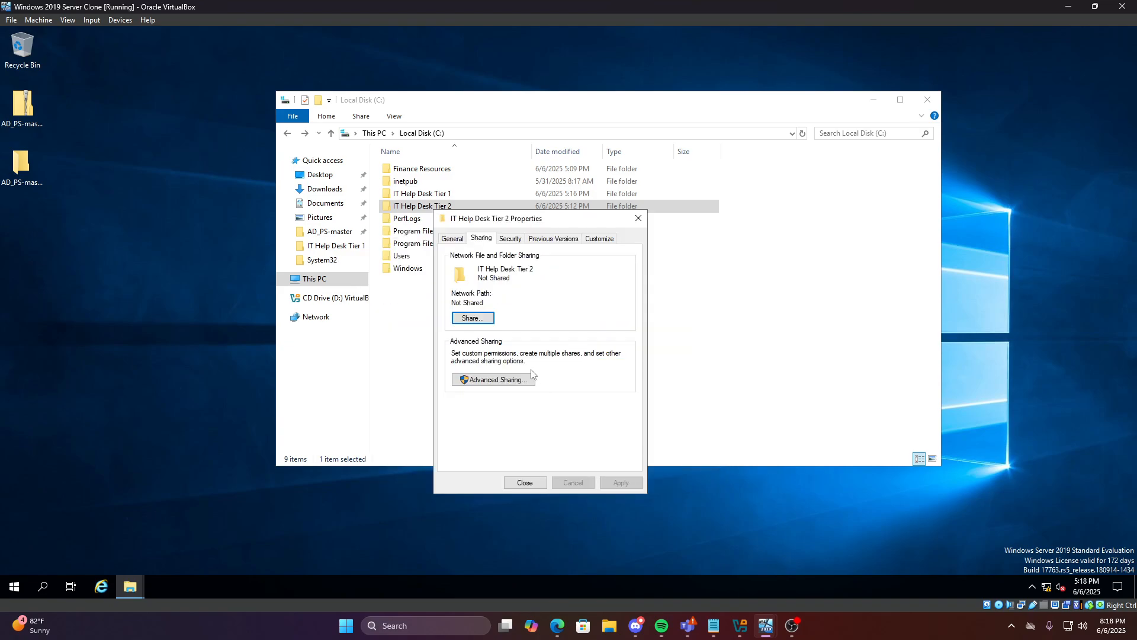
pyautogui.click(510, 239)
pyautogui.click(543, 239)
pyautogui.click(512, 239)
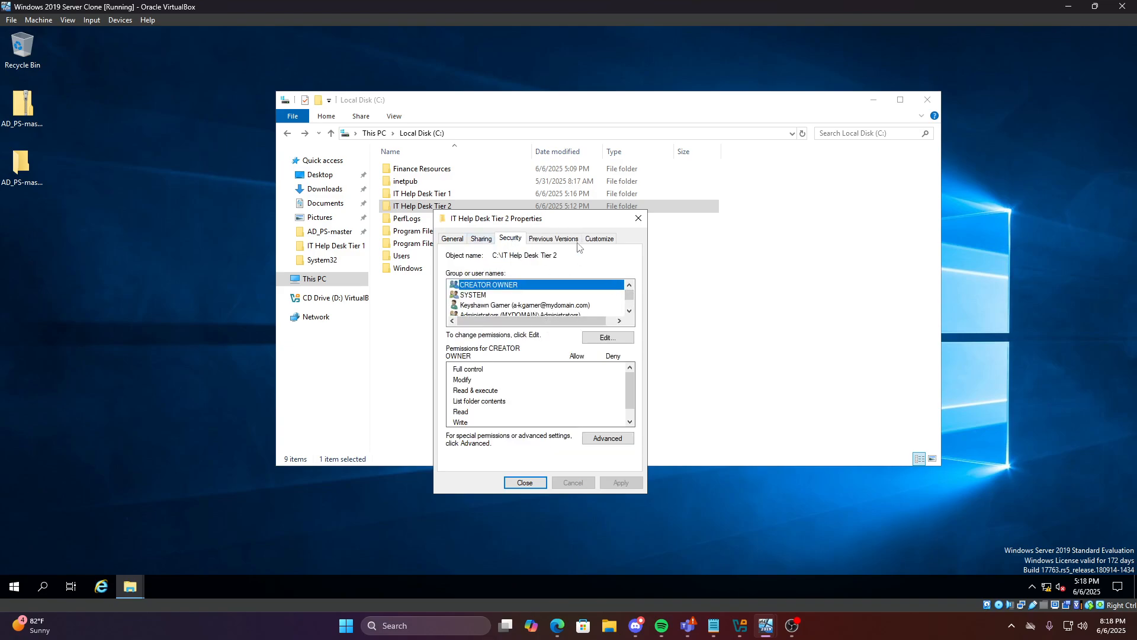
pyautogui.moveTo(560, 219); pyautogui.dragTo(592, 220)
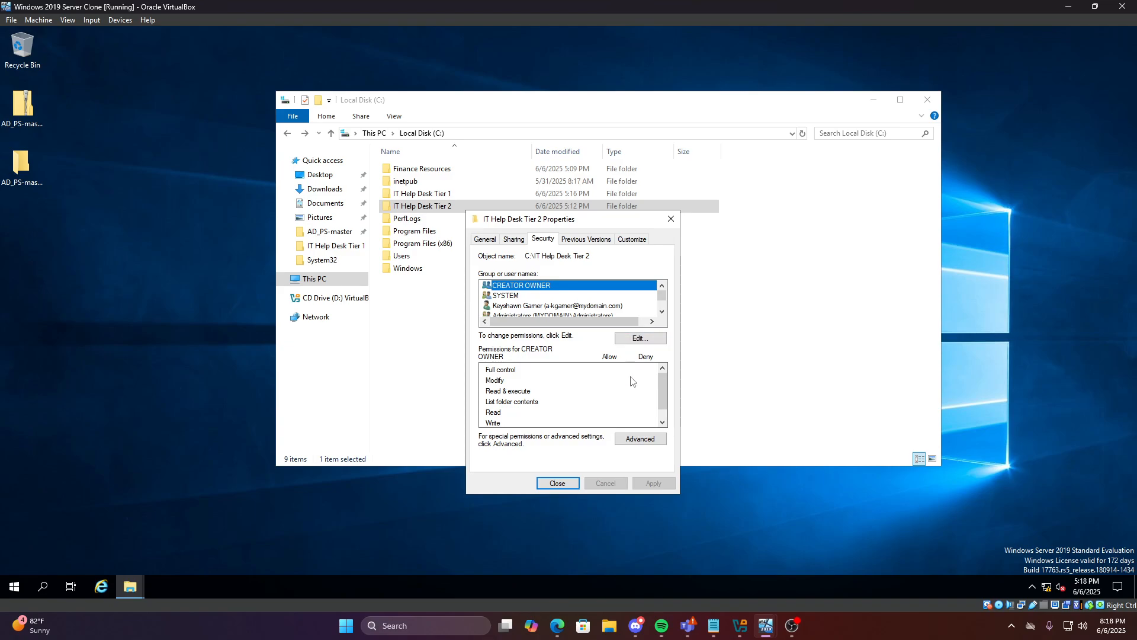
pyautogui.click(640, 338)
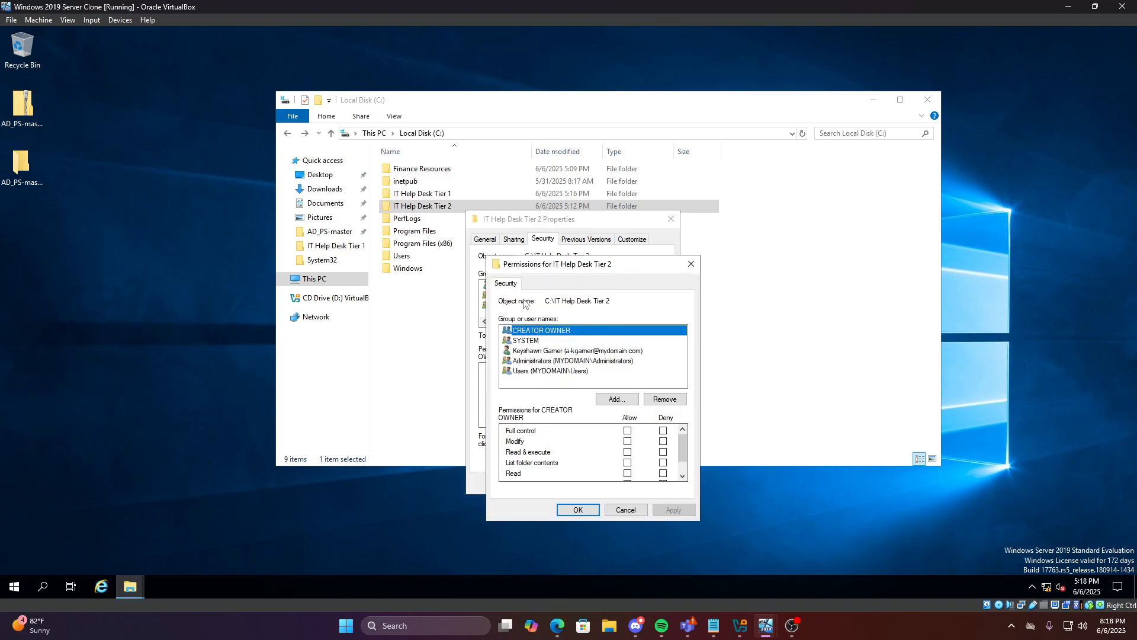
# Add the IT Help Desk Tier 2 group and IT Manager to the folder's permissions
pyautogui.click(618, 400)
pyautogui.write('Help')
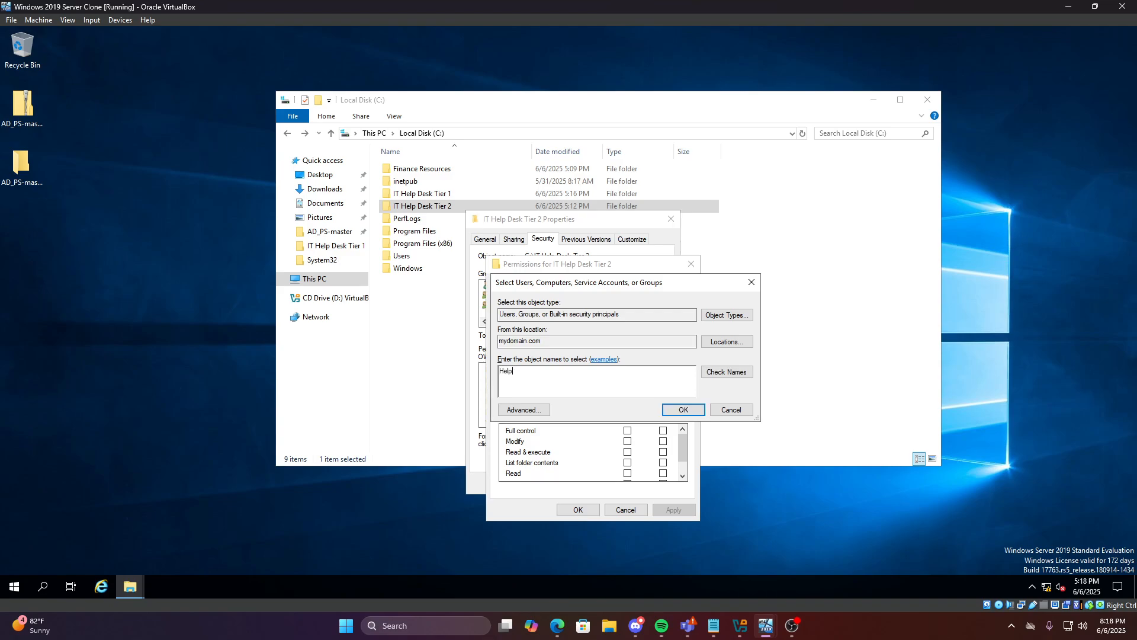
pyautogui.press('BackSpace')
pyautogui.press('BackSpace')
pyautogui.click(685, 409)
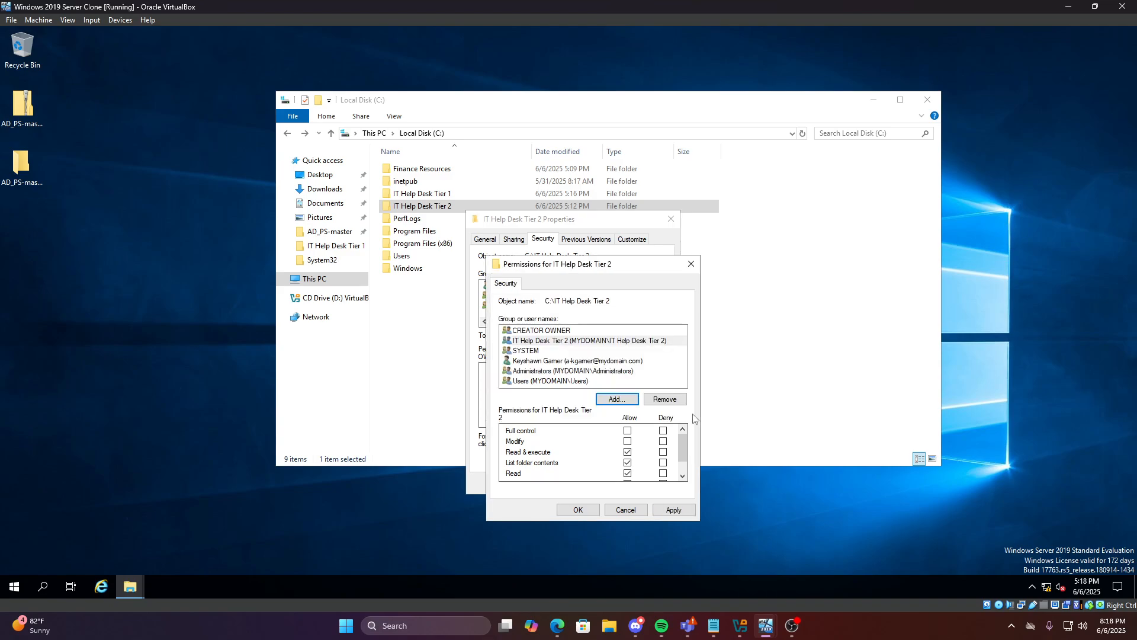
pyautogui.click(618, 400)
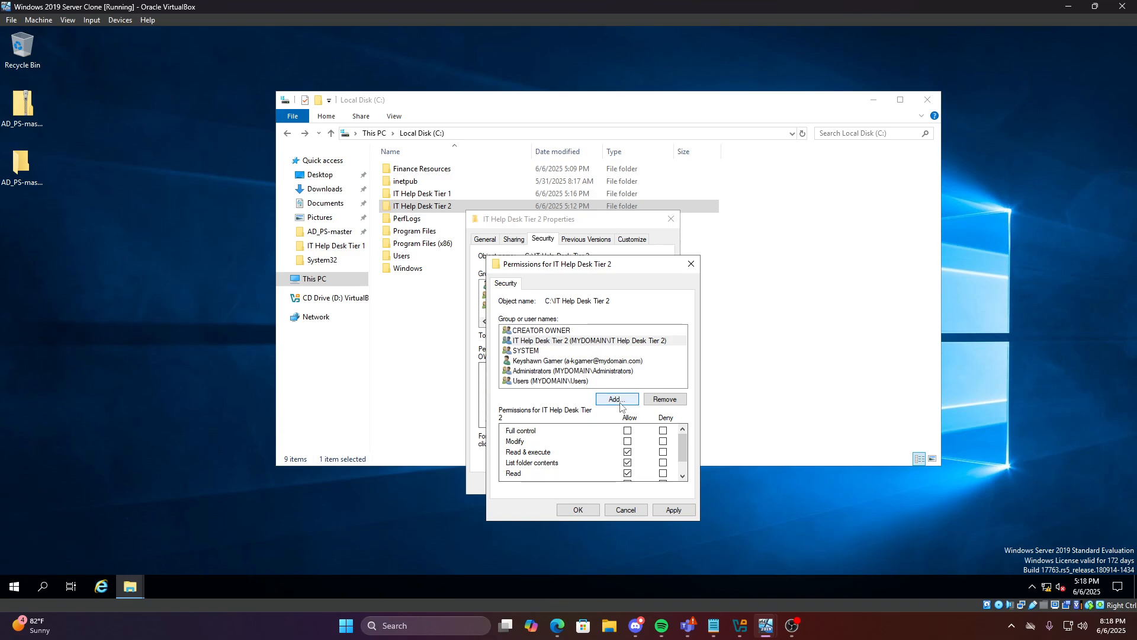
pyautogui.write('IT')
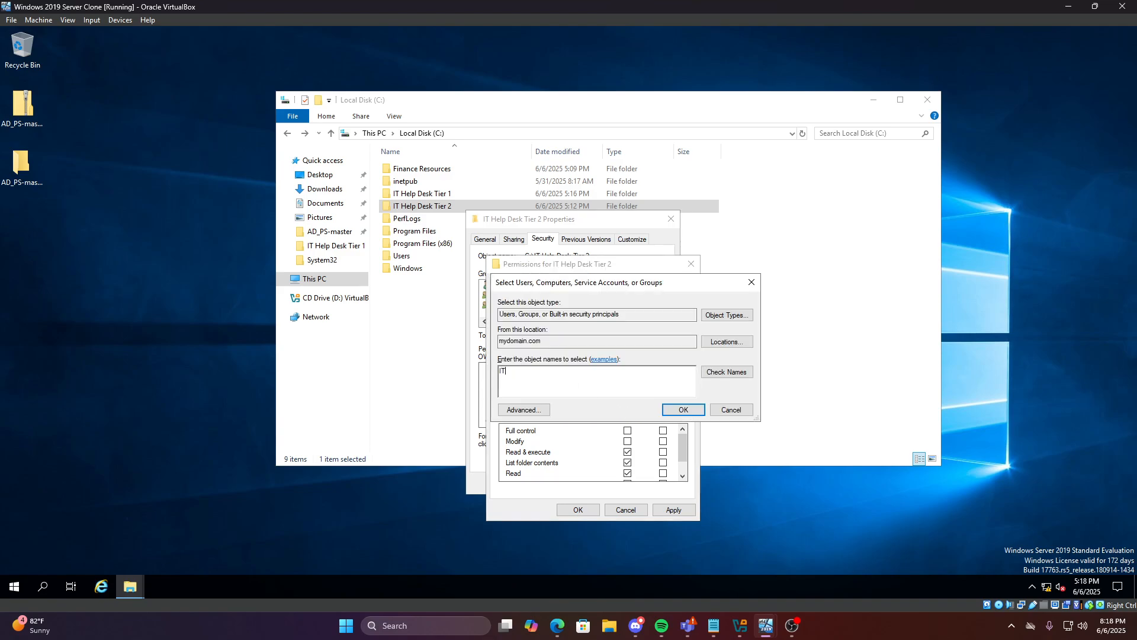
pyautogui.write(' Manager')
pyautogui.click(684, 414)
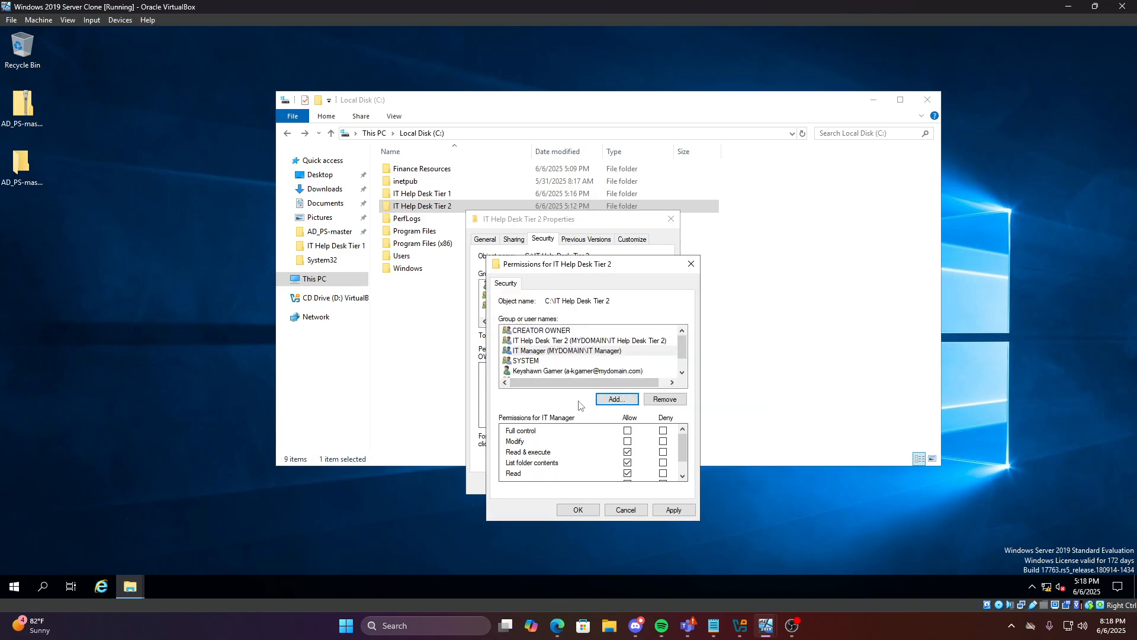
# Give IT Manager Modify/Write access, keep Read for the Tier 2 group, and confirm
pyautogui.click(532, 351)
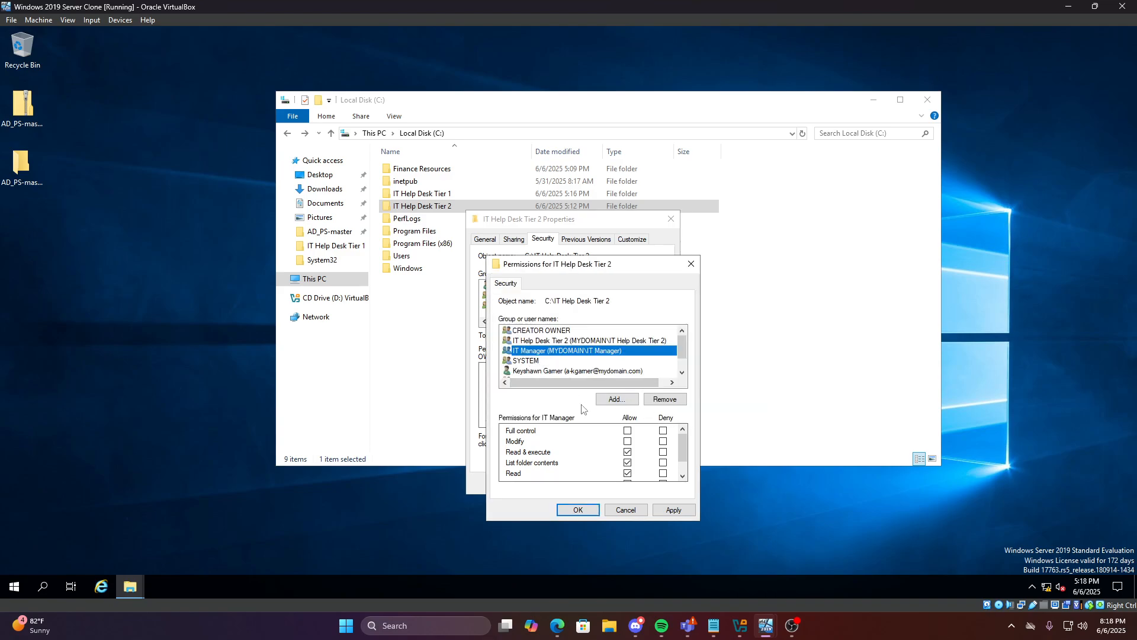
pyautogui.click(628, 440)
pyautogui.scroll(-1, 628, 451)
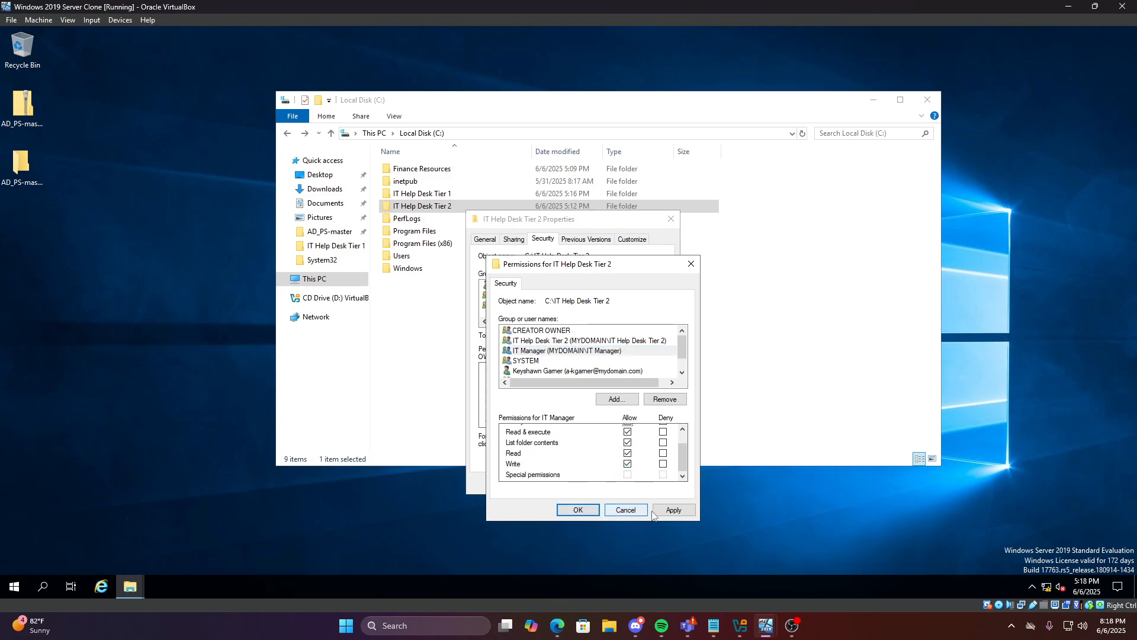
pyautogui.click(673, 510)
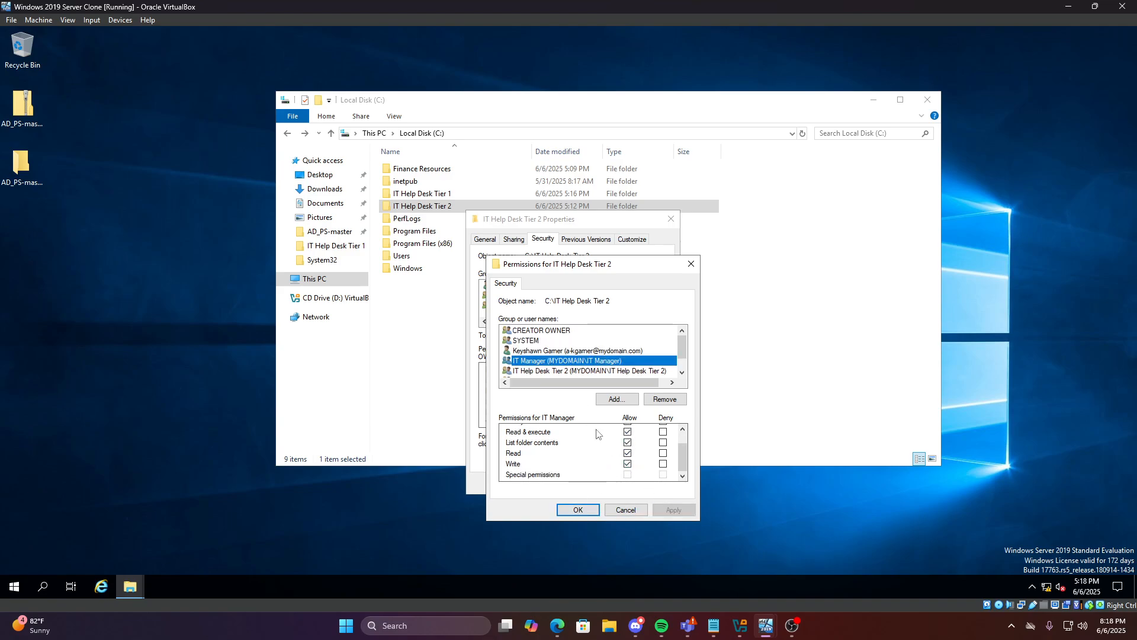
pyautogui.click(543, 372)
pyautogui.scroll(1, 633, 470)
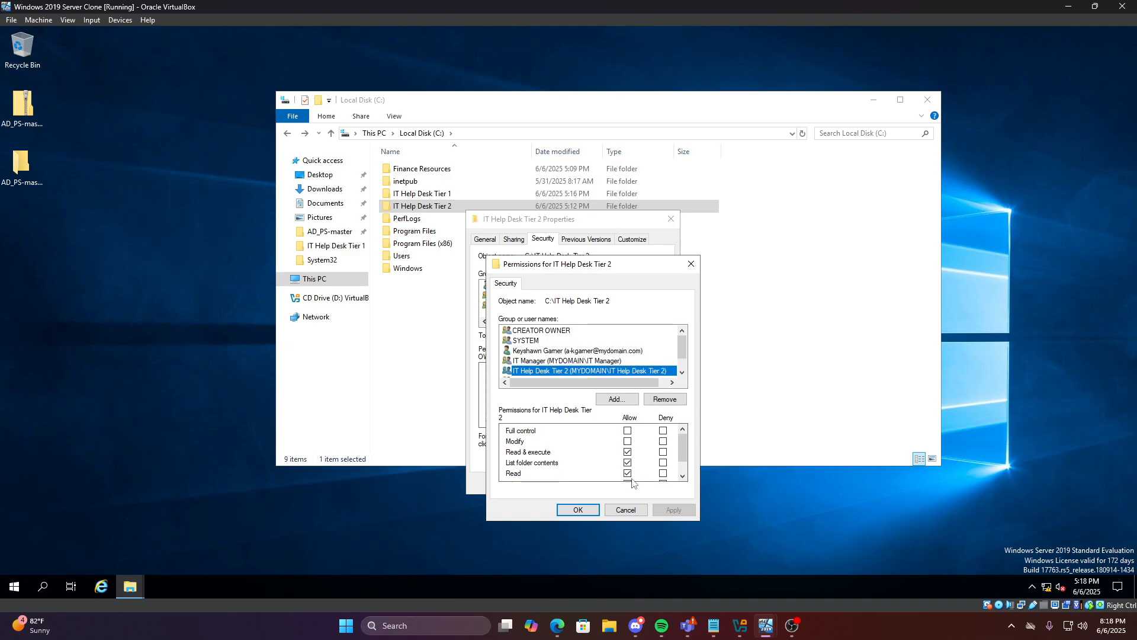
pyautogui.click(584, 509)
pyautogui.click(557, 484)
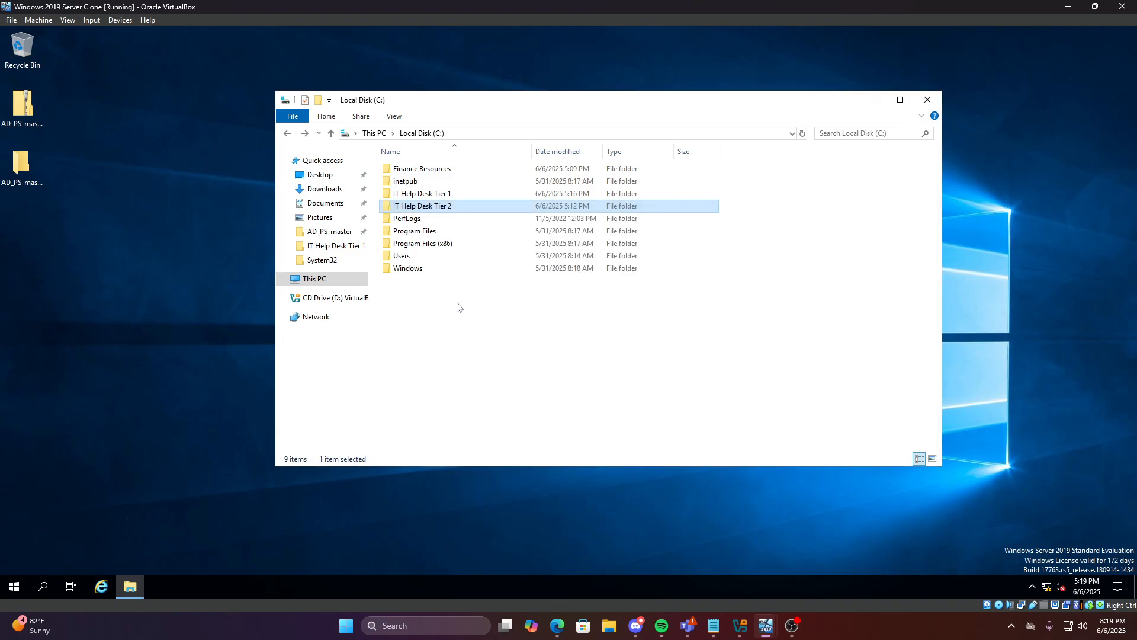
# Share IT Help Desk Tier 2 as \\DC\IT Help Desk Tier 2, then close Properties and File Explorer
pyautogui.rightClick(435, 206)
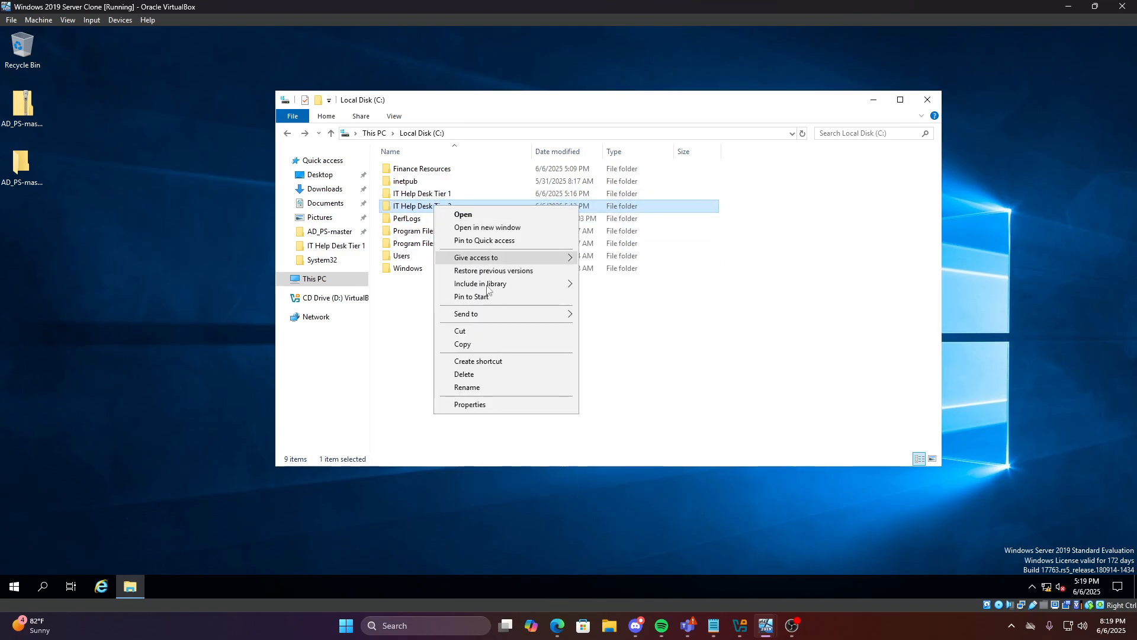
pyautogui.click(471, 404)
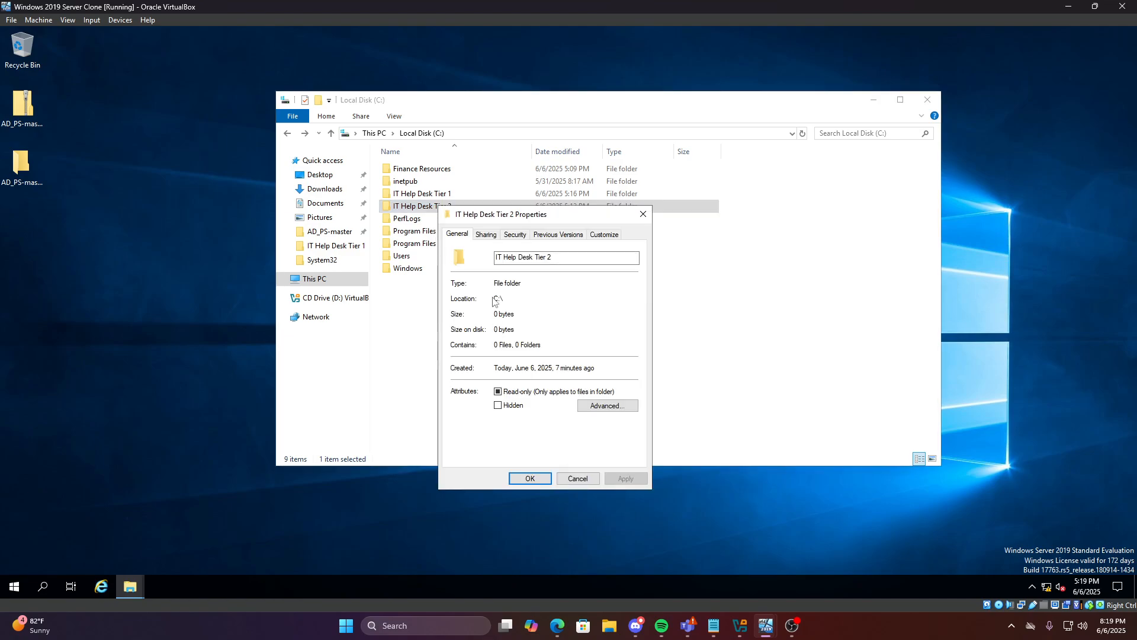
pyautogui.click(491, 237)
pyautogui.click(486, 318)
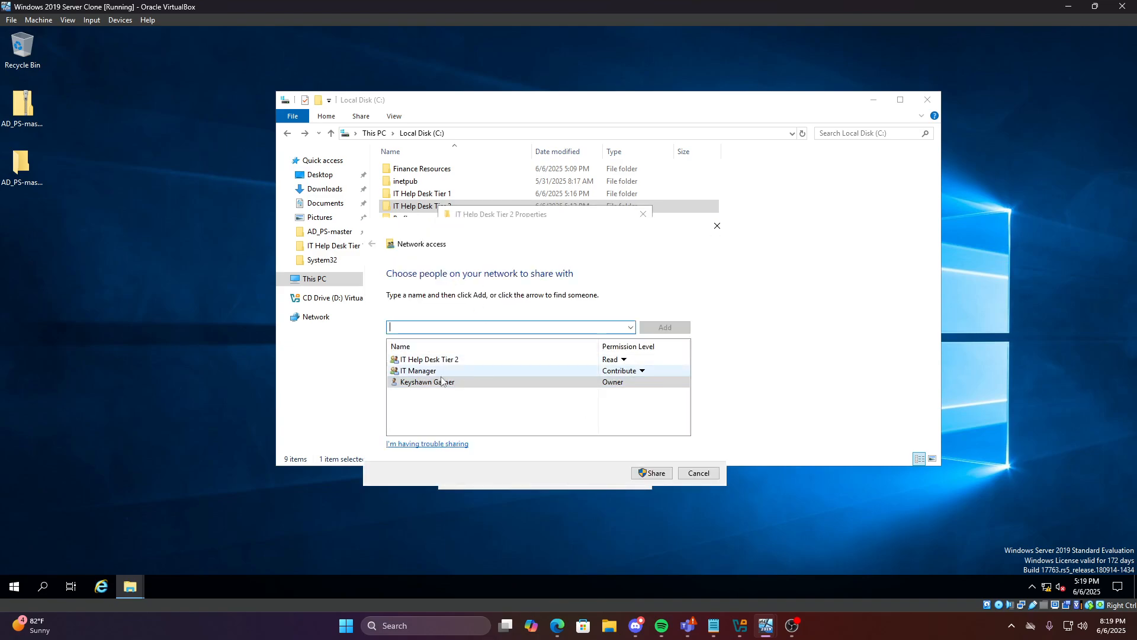
pyautogui.click(651, 473)
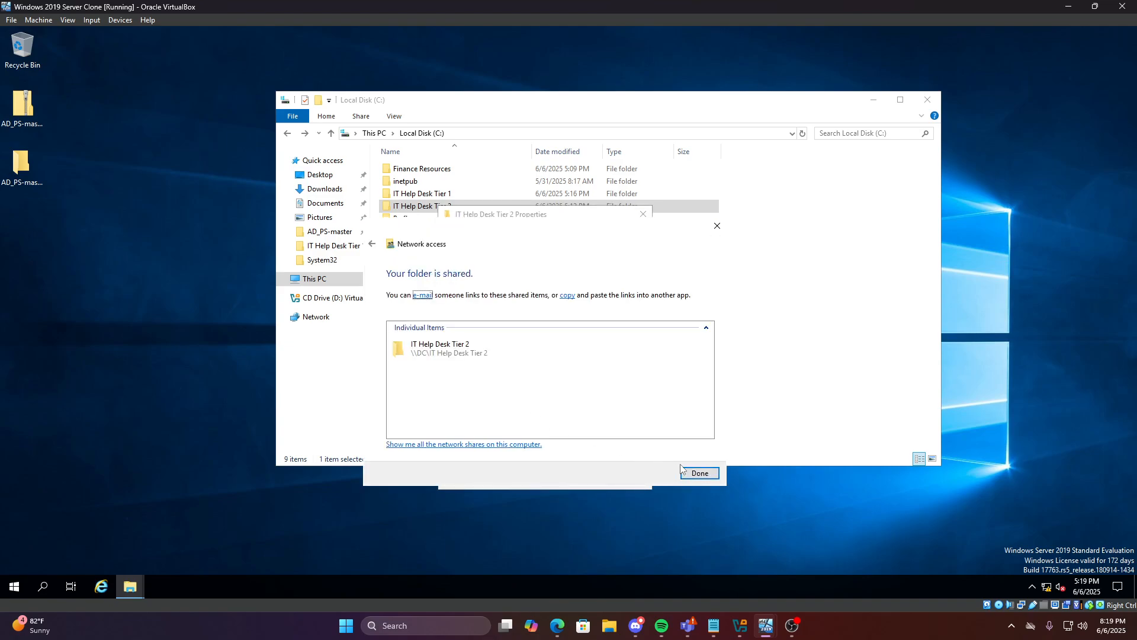
pyautogui.click(696, 475)
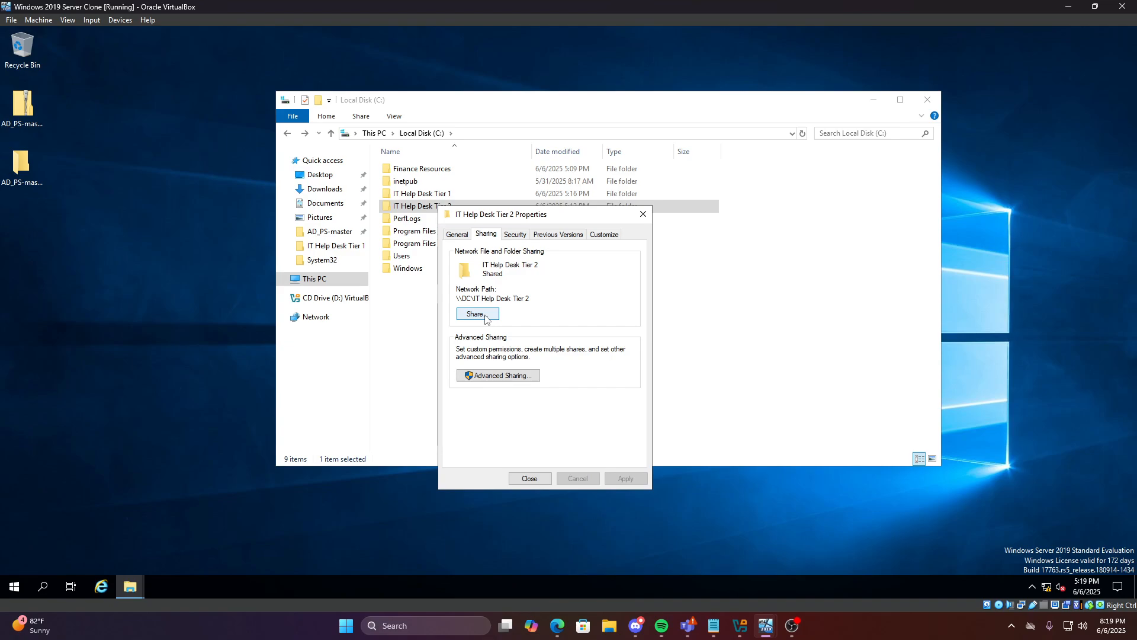
pyautogui.click(644, 214)
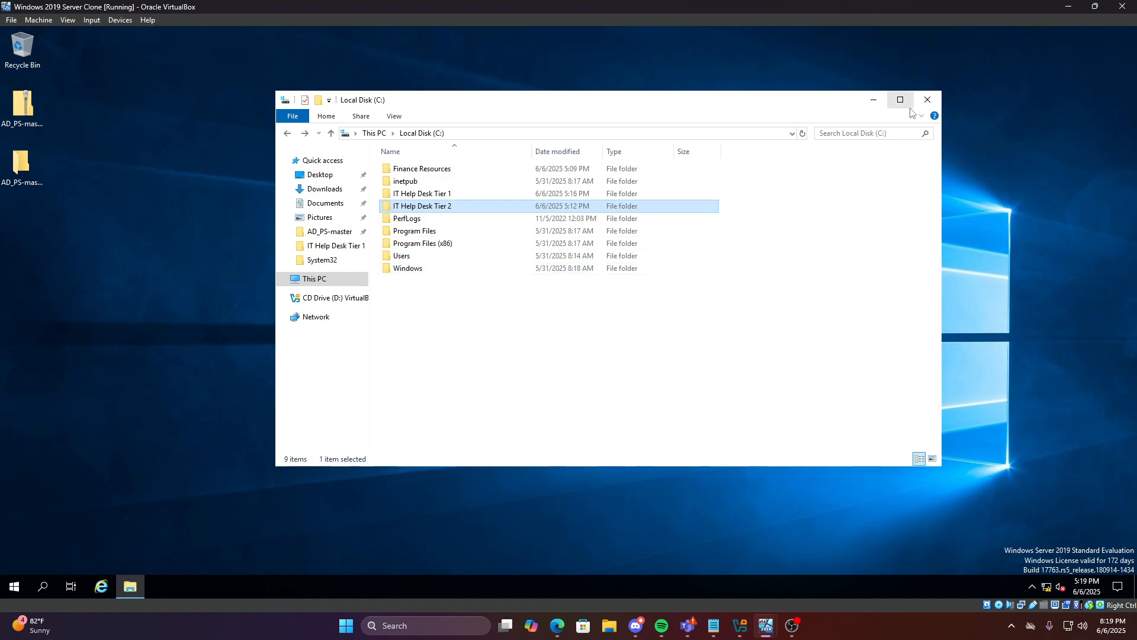
pyautogui.click(928, 99)
# Launch Active Directory Users and Computers via 'act' and browse the Users, Admins and _USERS containers
pyautogui.click(44, 586)
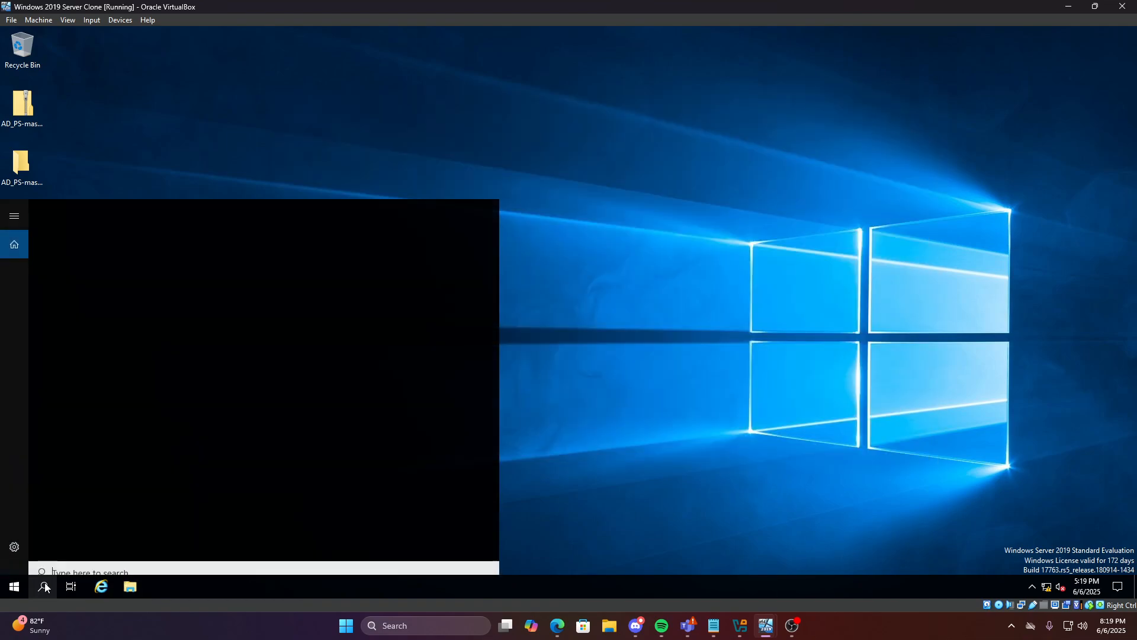
pyautogui.write('act')
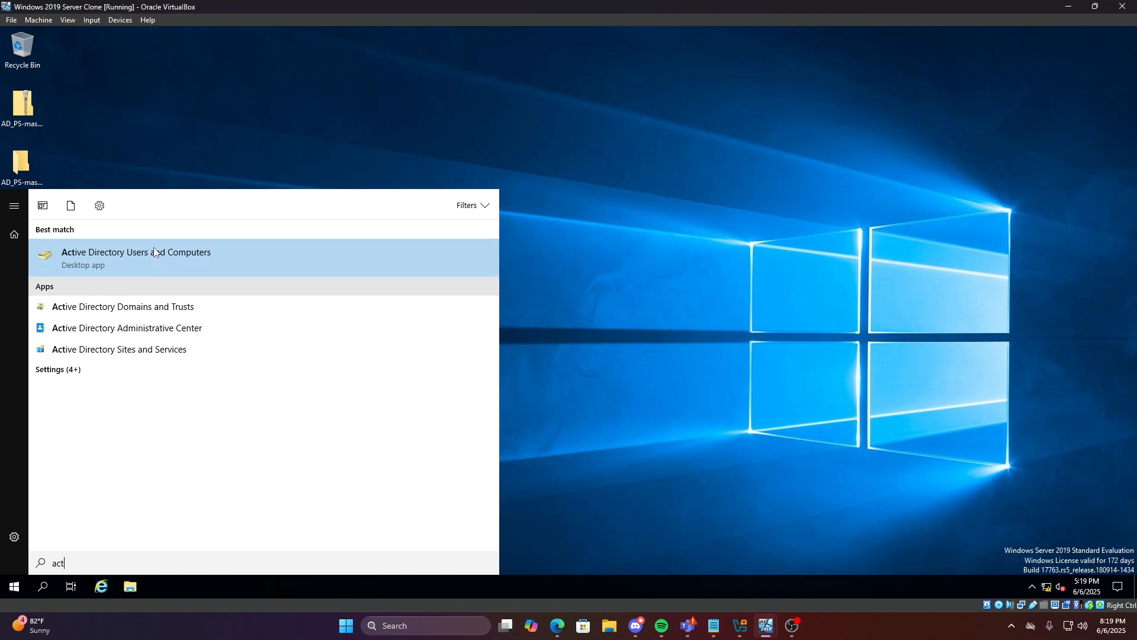
pyautogui.press('Return')
pyautogui.click(455, 360)
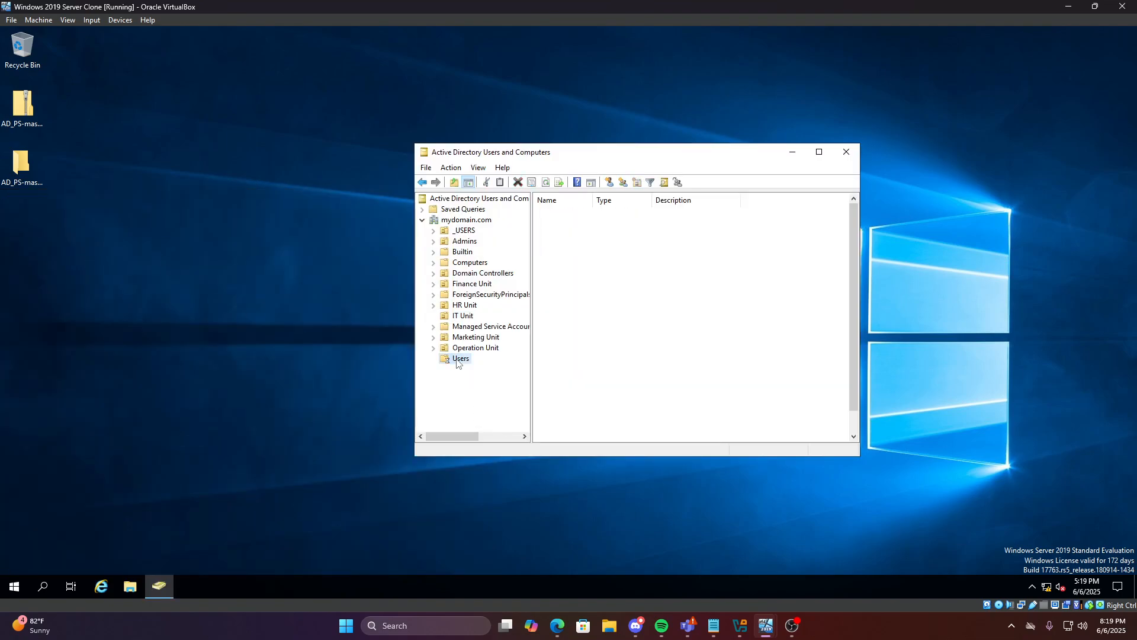
pyautogui.click(456, 241)
pyautogui.click(463, 230)
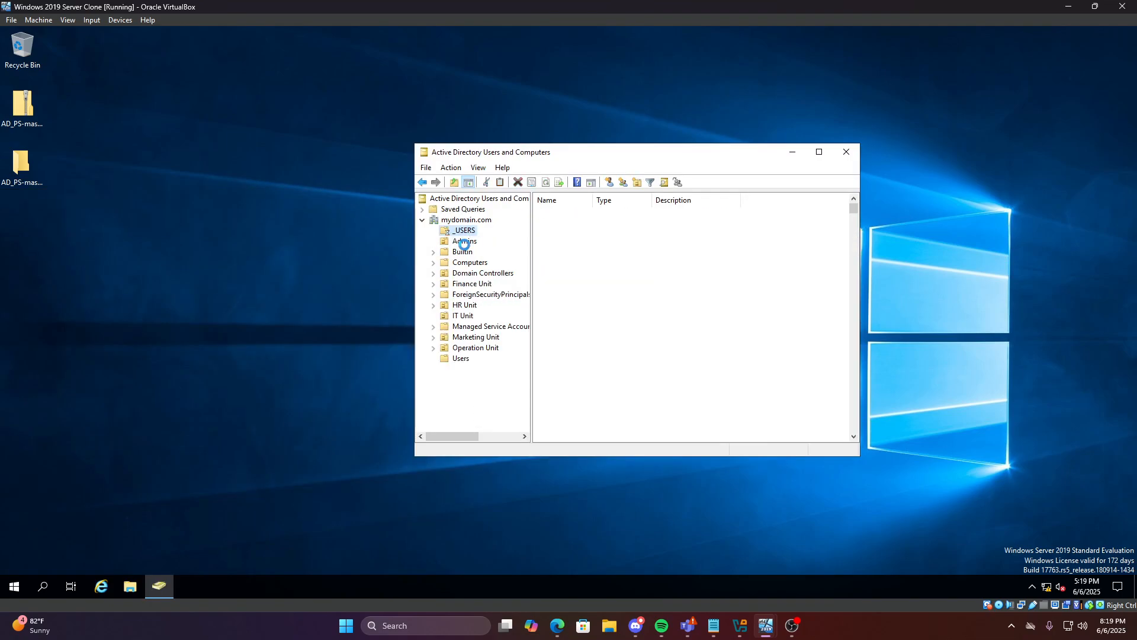
# Check the IT Manager group's single member in IT Unit, then list the _USERS accounts
pyautogui.click(465, 319)
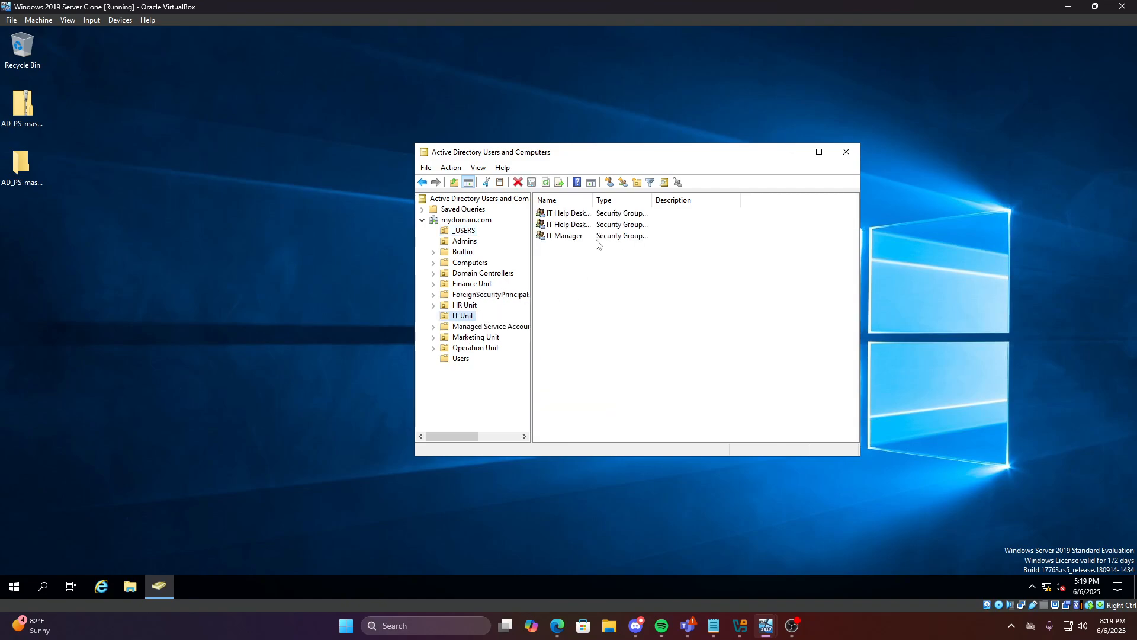
pyautogui.doubleClick(566, 236)
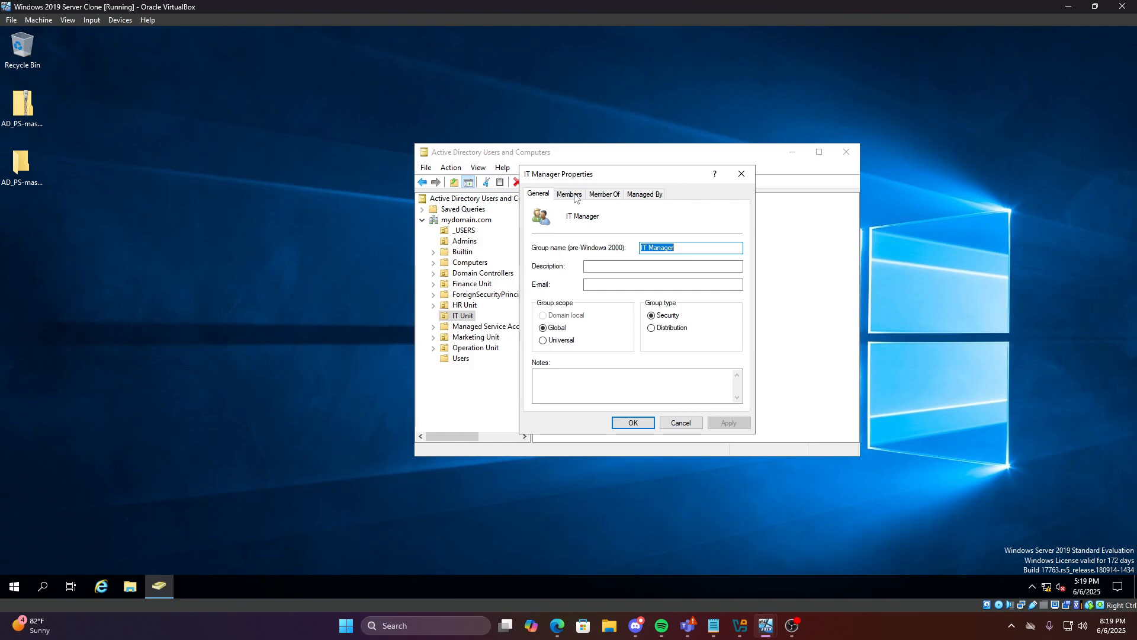
pyautogui.click(576, 195)
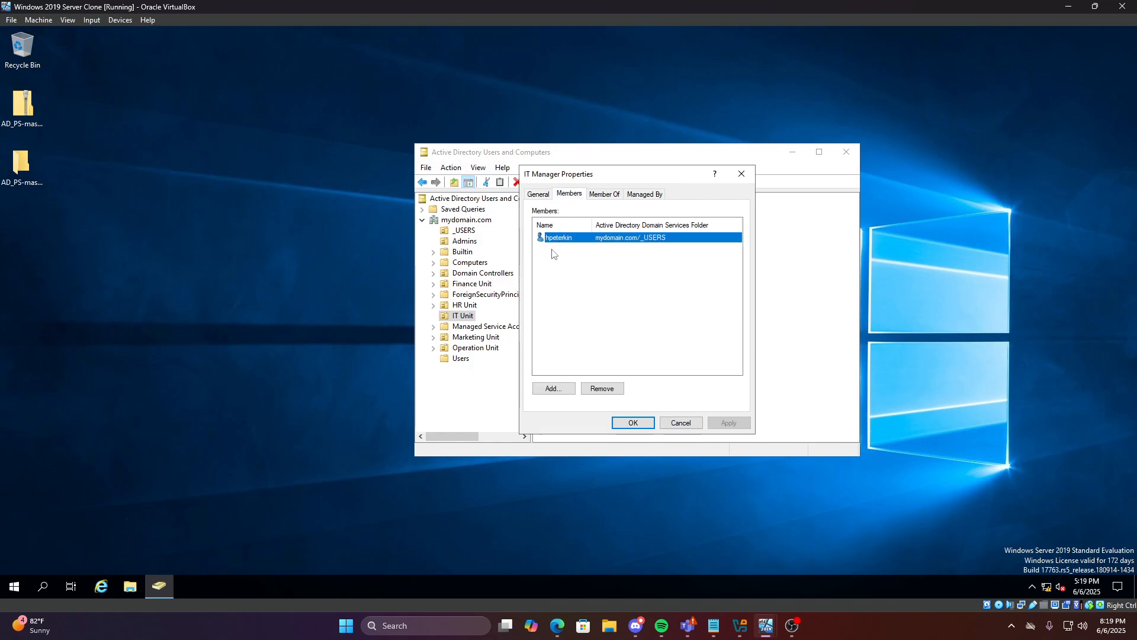
pyautogui.moveTo(551, 173); pyautogui.dragTo(613, 185)
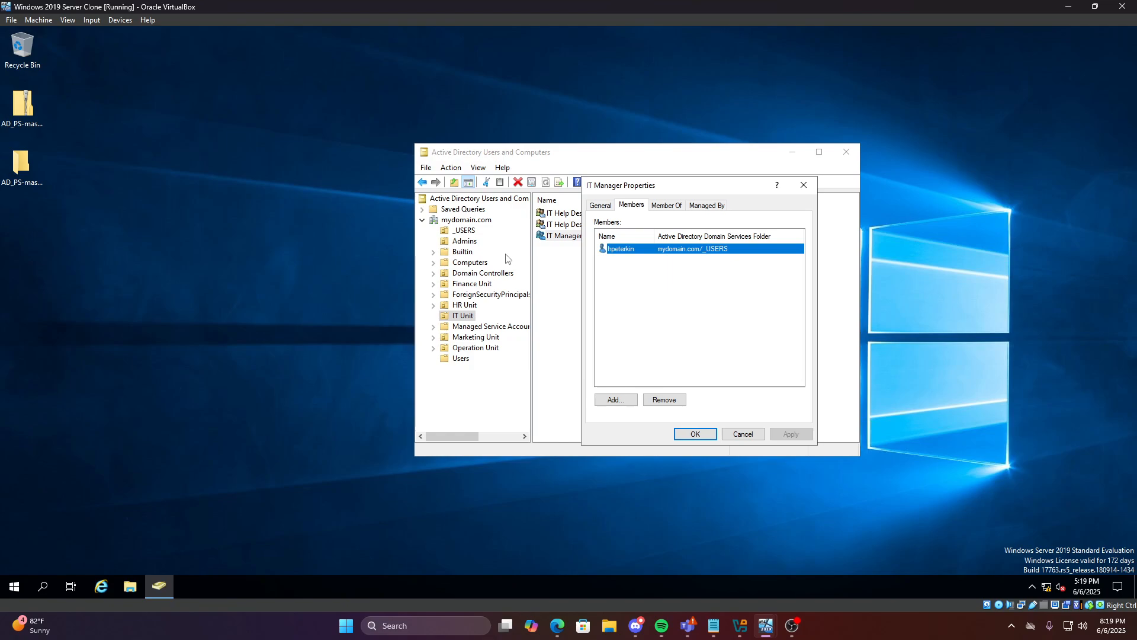
pyautogui.click(696, 434)
pyautogui.click(471, 232)
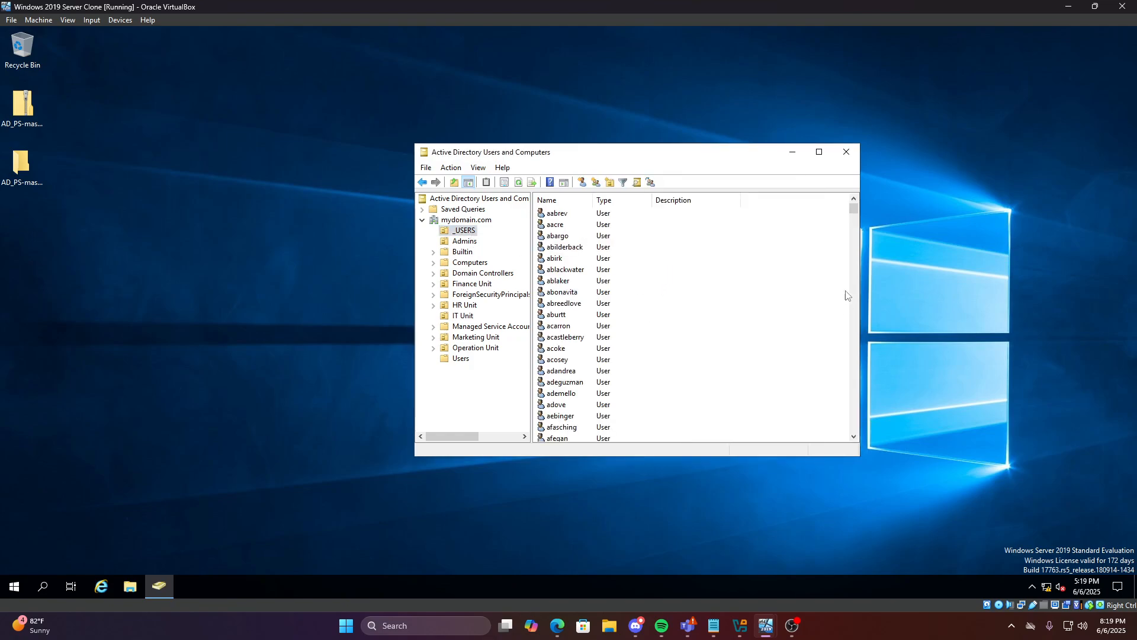
# Open the IT Manager member's user account properties on the Account tab
pyautogui.moveTo(851, 211); pyautogui.dragTo(854, 291)
pyautogui.scroll(-1, 570, 314)
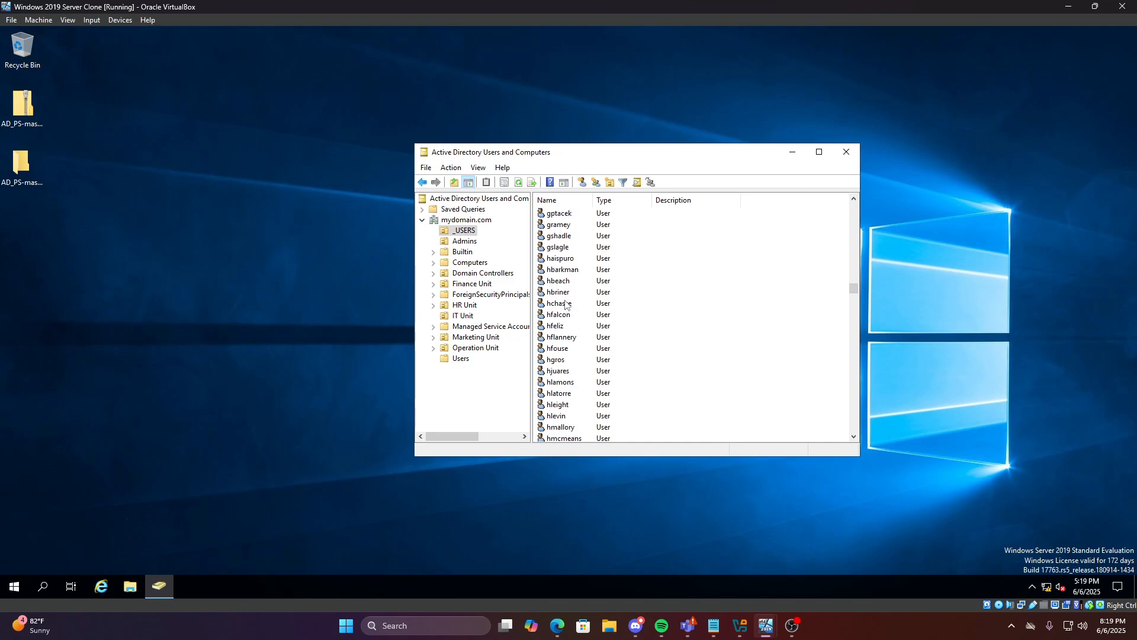
pyautogui.scroll(-7, 567, 322)
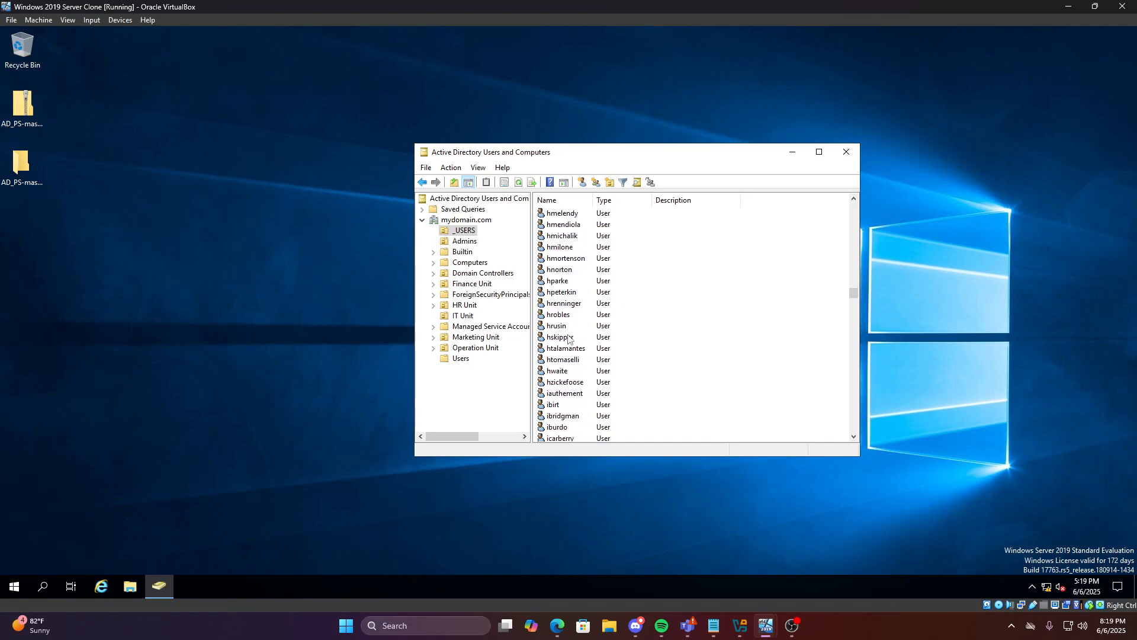
pyautogui.scroll(7, 569, 339)
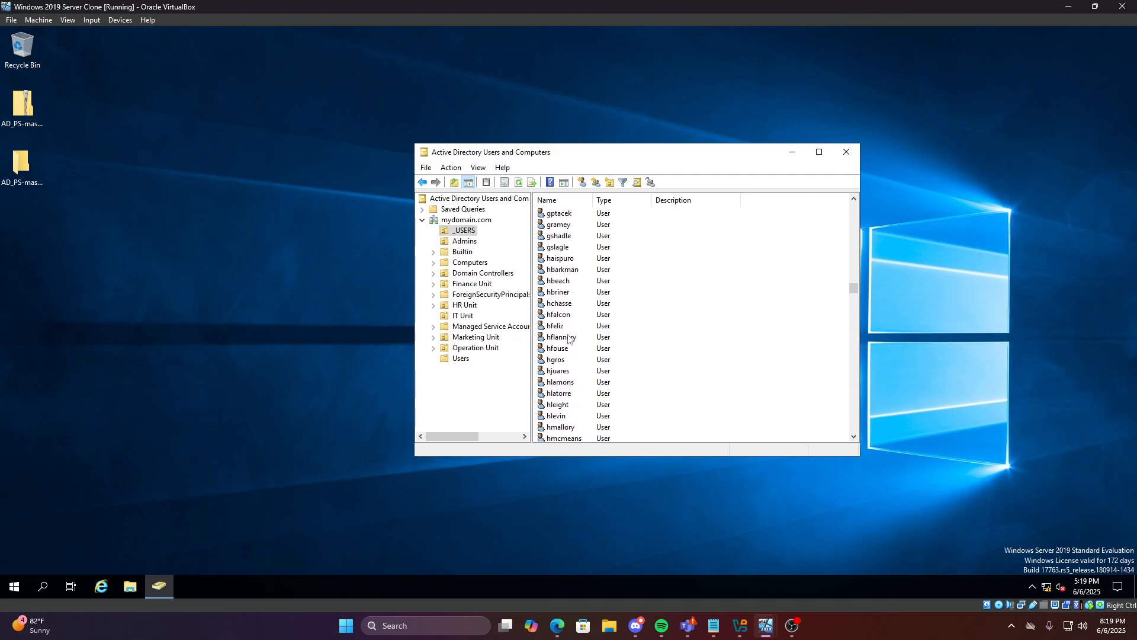
pyautogui.scroll(-4, 573, 371)
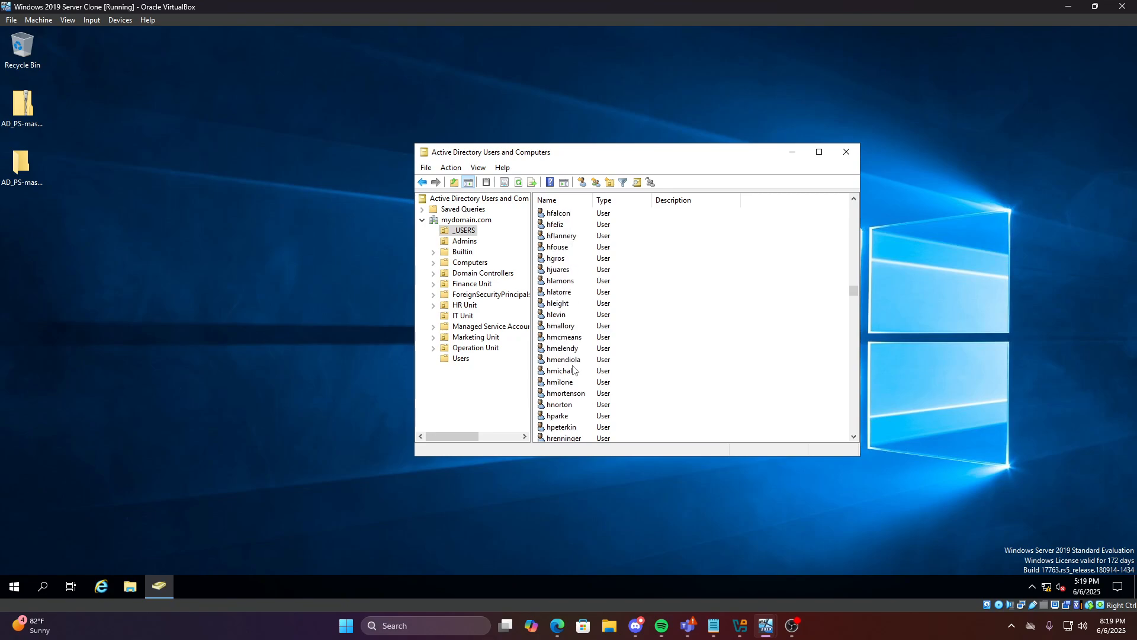
pyautogui.rightClick(567, 393)
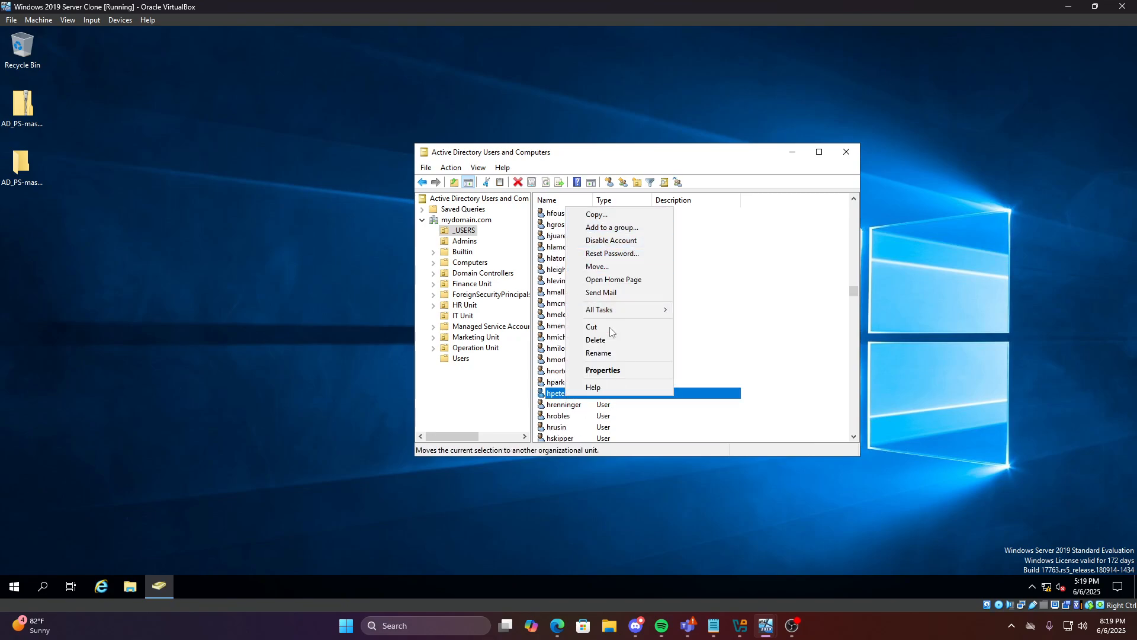
pyautogui.click(613, 375)
pyautogui.click(685, 227)
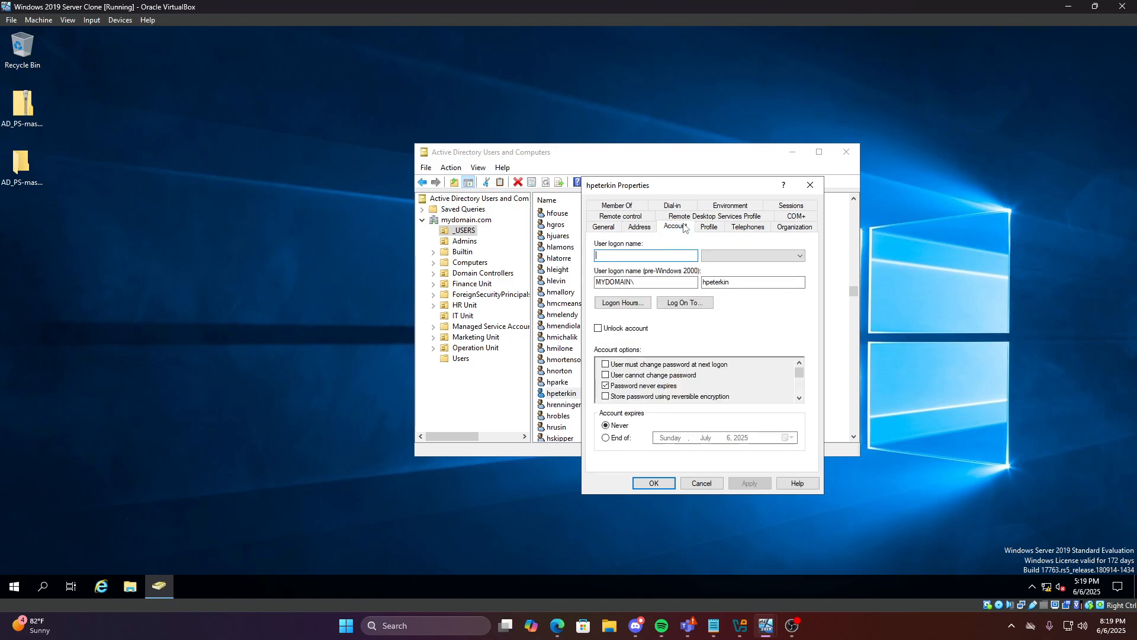
# Tick 'User must change password at next logon', untick 'Password never expires', save, and close the console
pyautogui.click(606, 365)
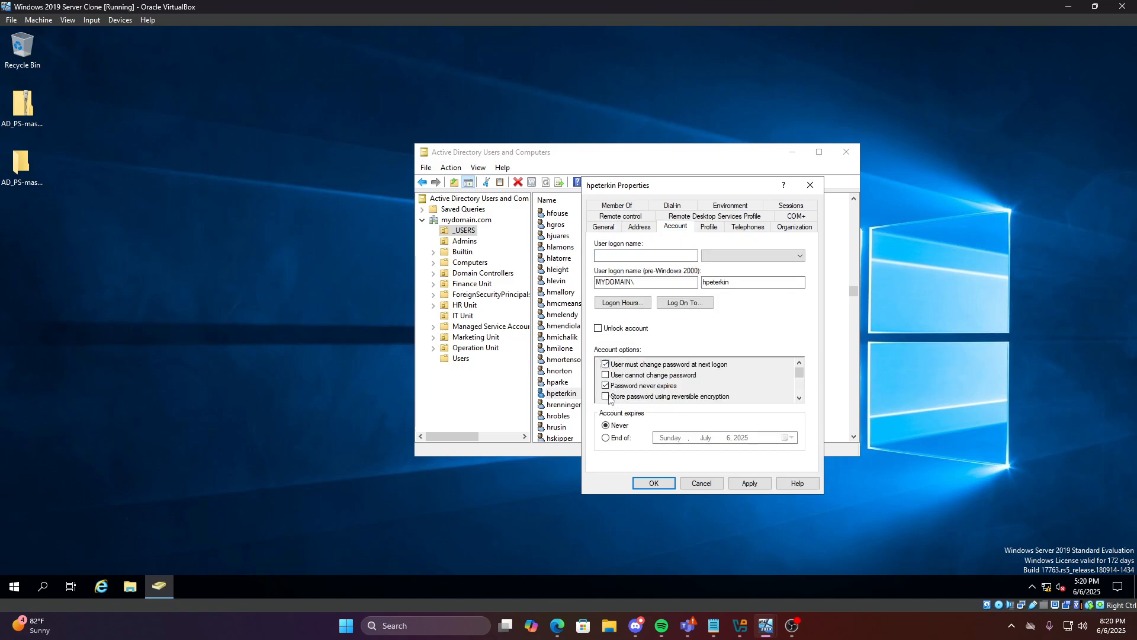
pyautogui.click(606, 387)
pyautogui.click(654, 484)
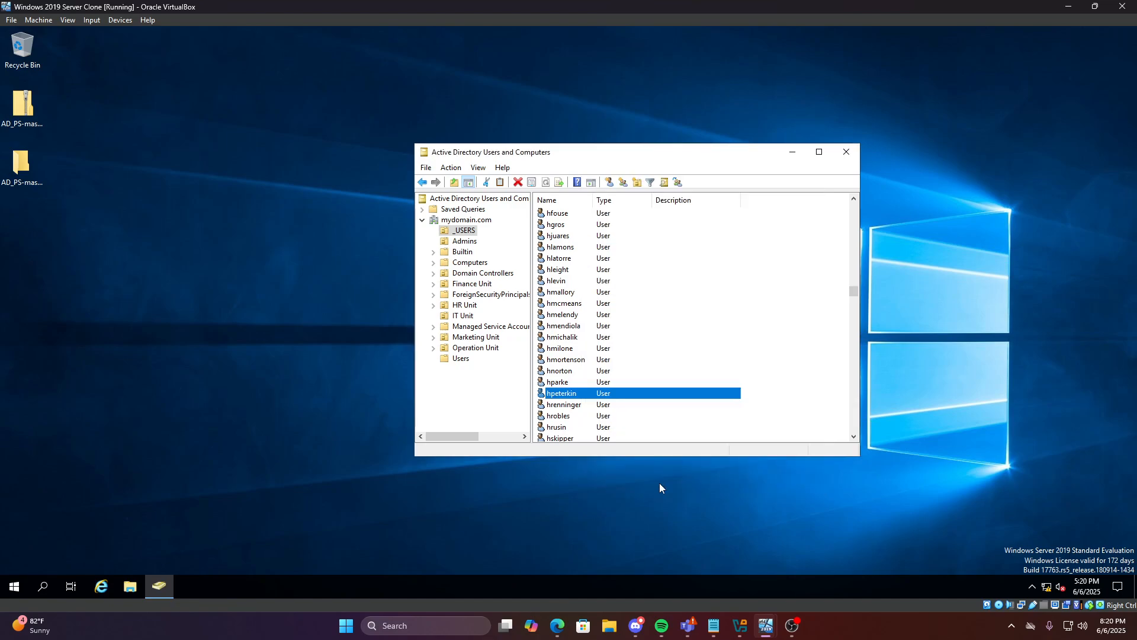
pyautogui.click(846, 152)
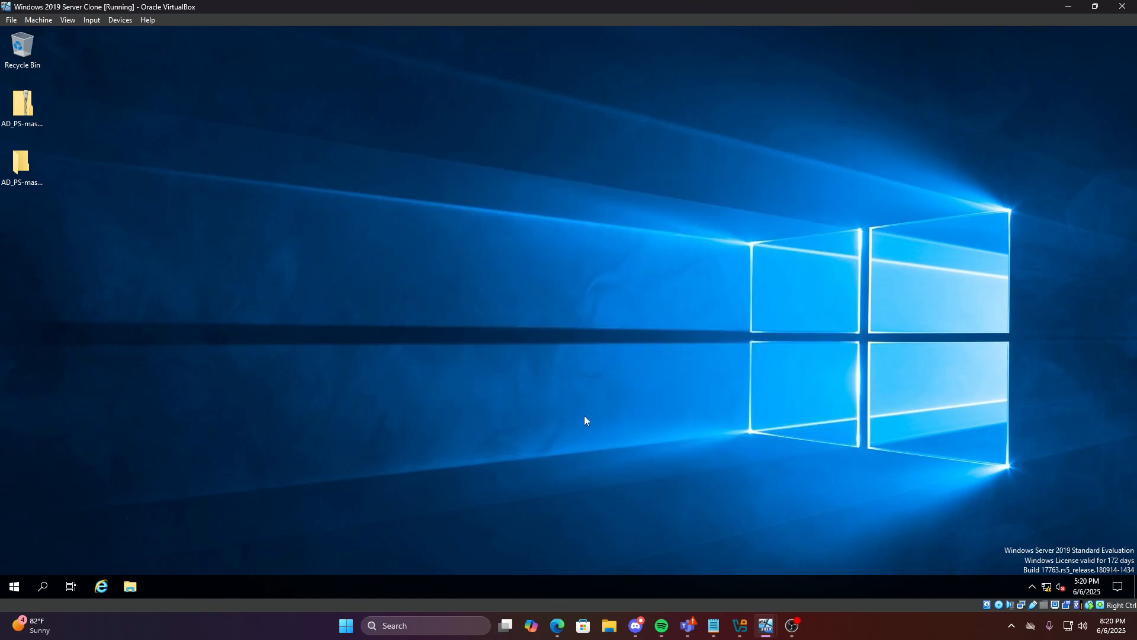
# Sign the current user out of the Client 1 virtual machine
pyautogui.moveTo(772, 625)
pyautogui.click(737, 586)
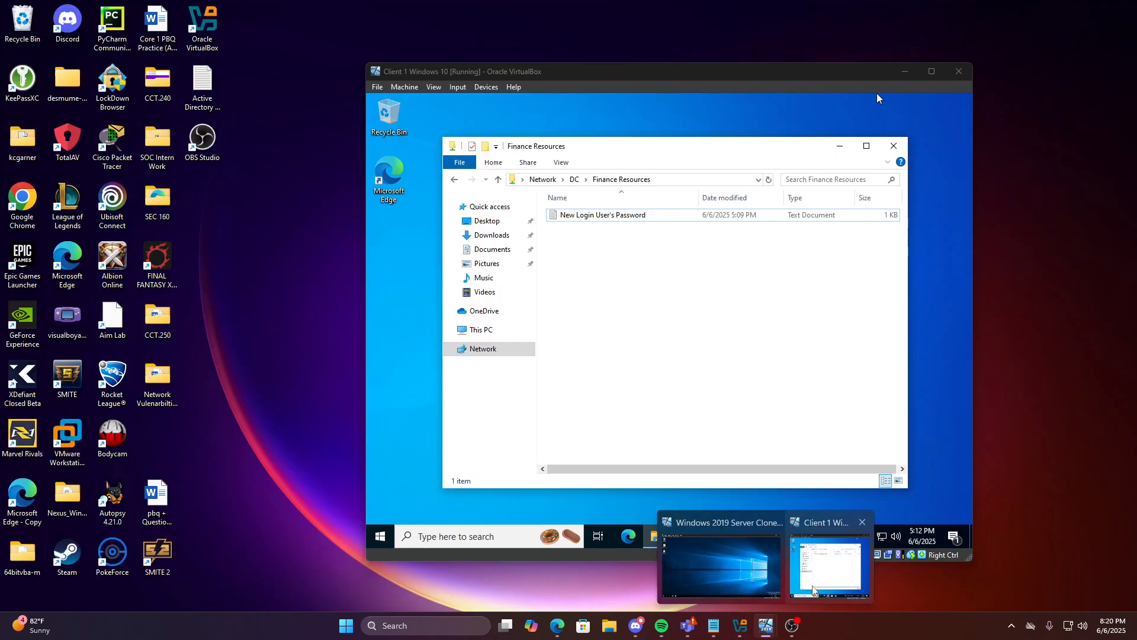
pyautogui.click(813, 588)
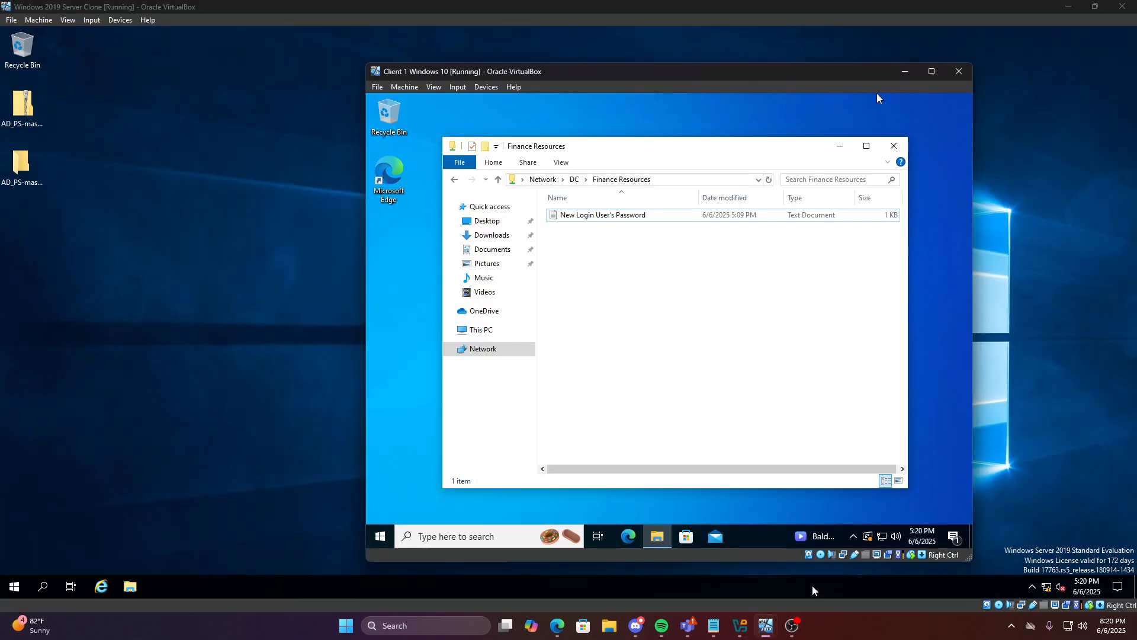
pyautogui.click(894, 147)
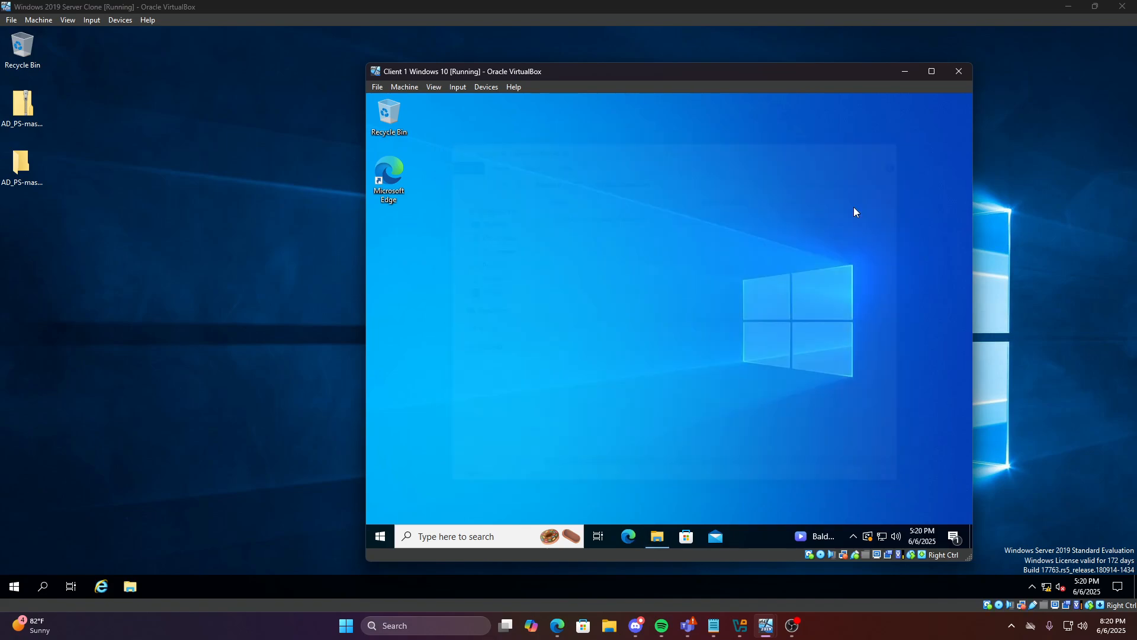
pyautogui.click(377, 538)
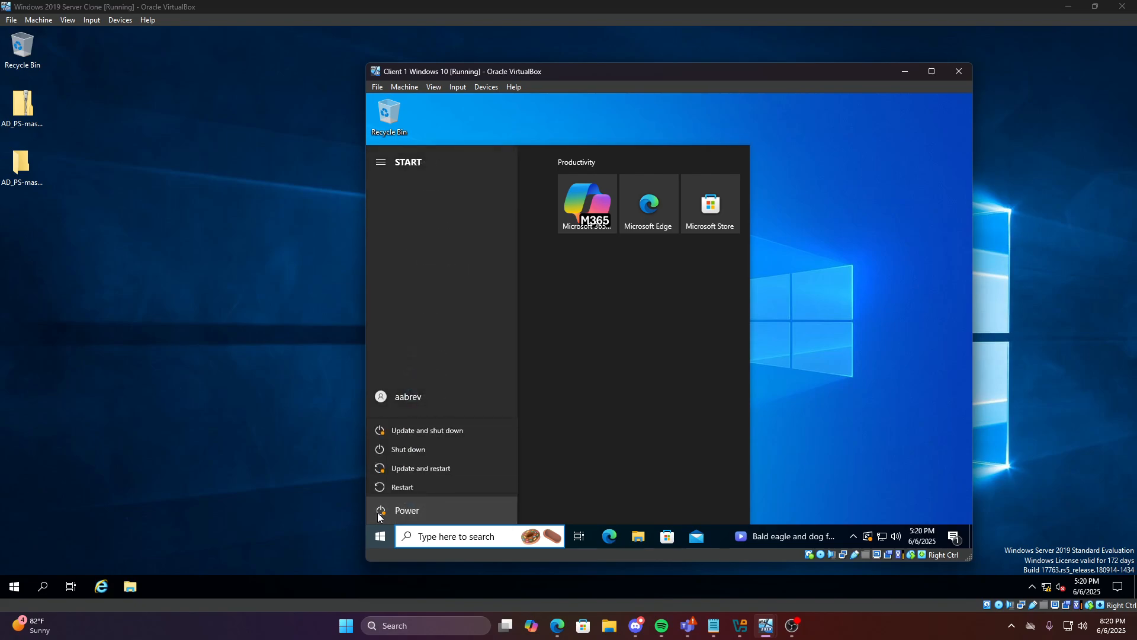
pyautogui.click(381, 396)
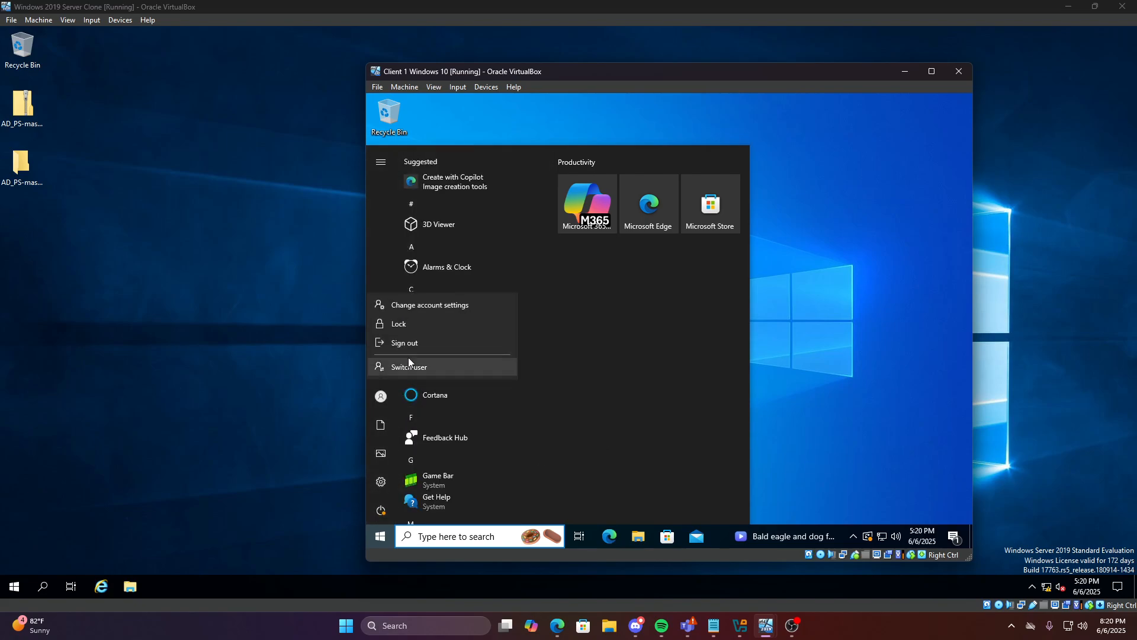
pyautogui.click(413, 348)
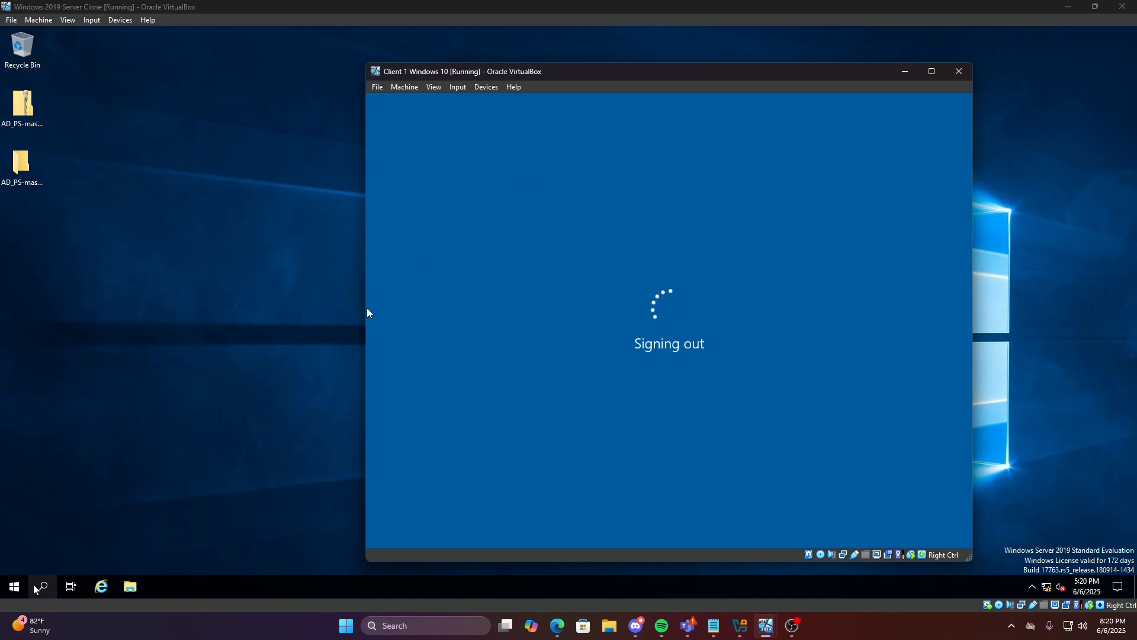
# On the server, reopen Active Directory Users and Computers and view the IT Manager group's members
pyautogui.click(14, 587)
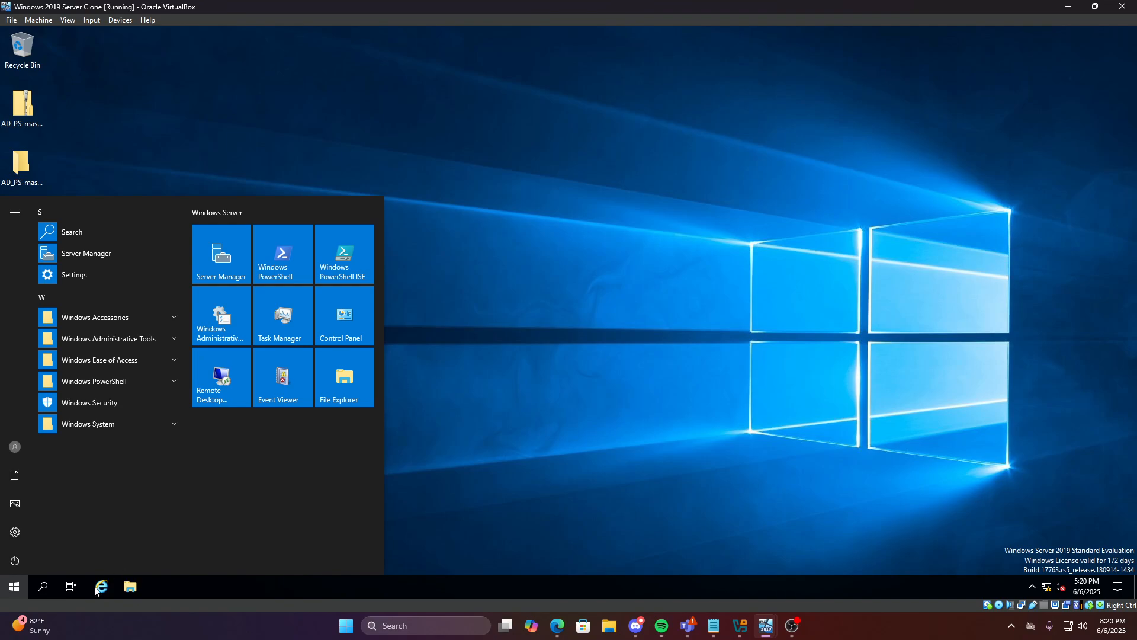
pyautogui.write('act')
pyautogui.click(171, 260)
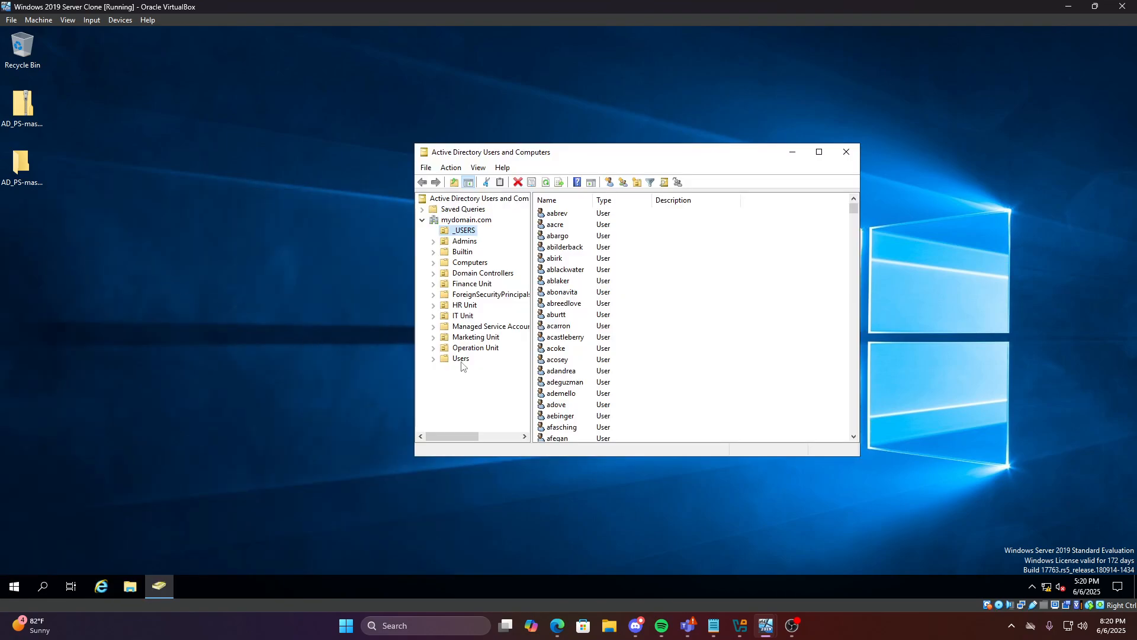
pyautogui.click(461, 359)
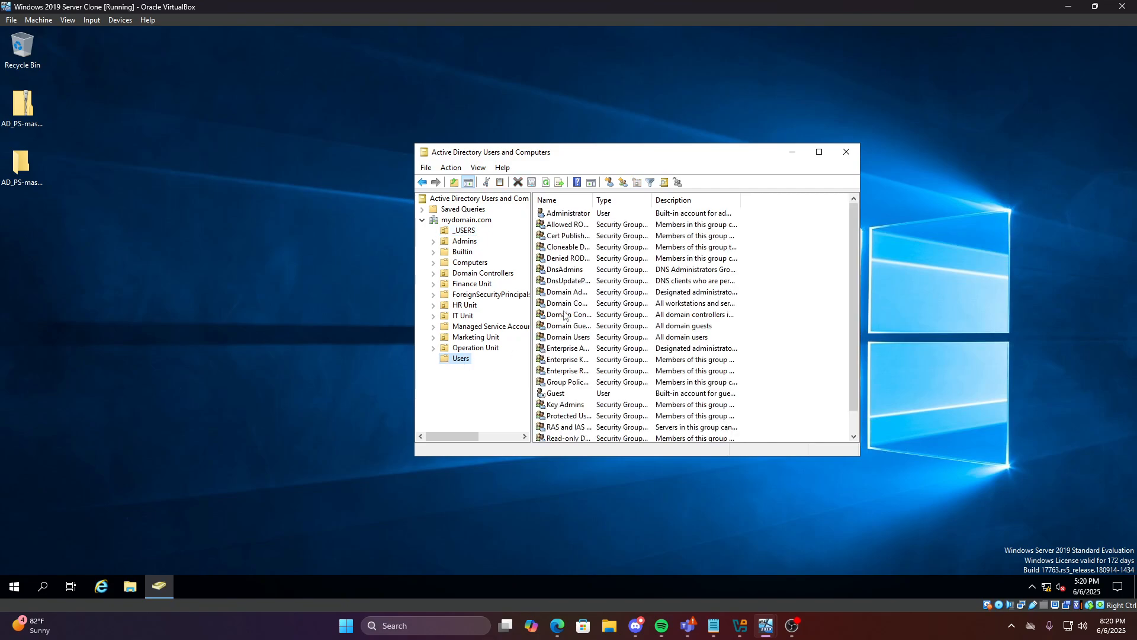
pyautogui.click(465, 232)
pyautogui.click(463, 316)
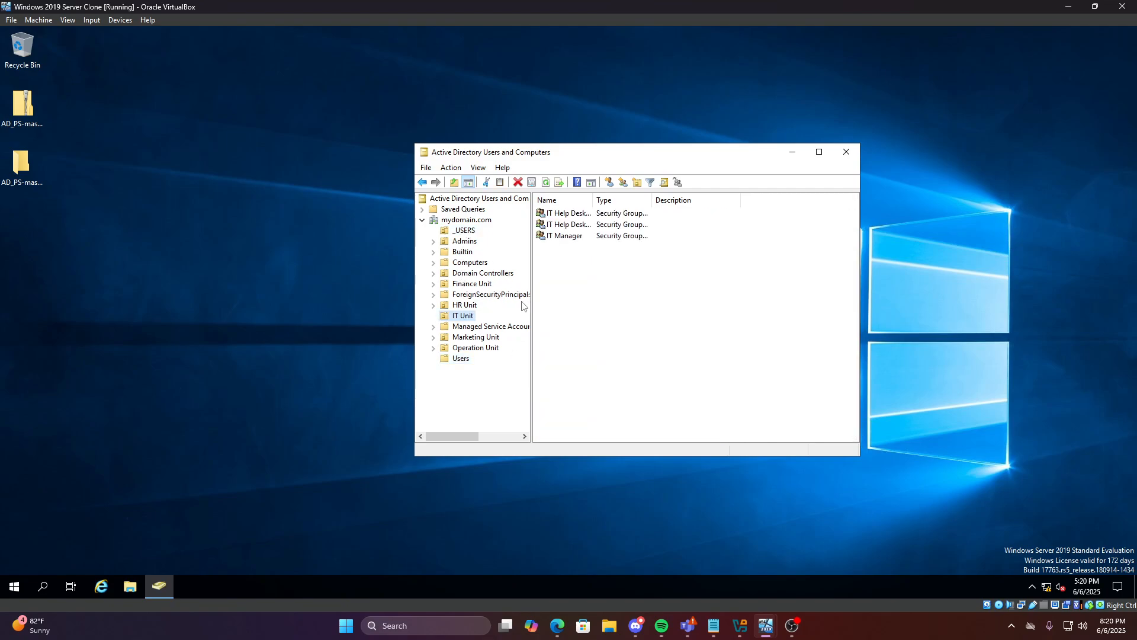
pyautogui.doubleClick(563, 235)
pyautogui.click(570, 194)
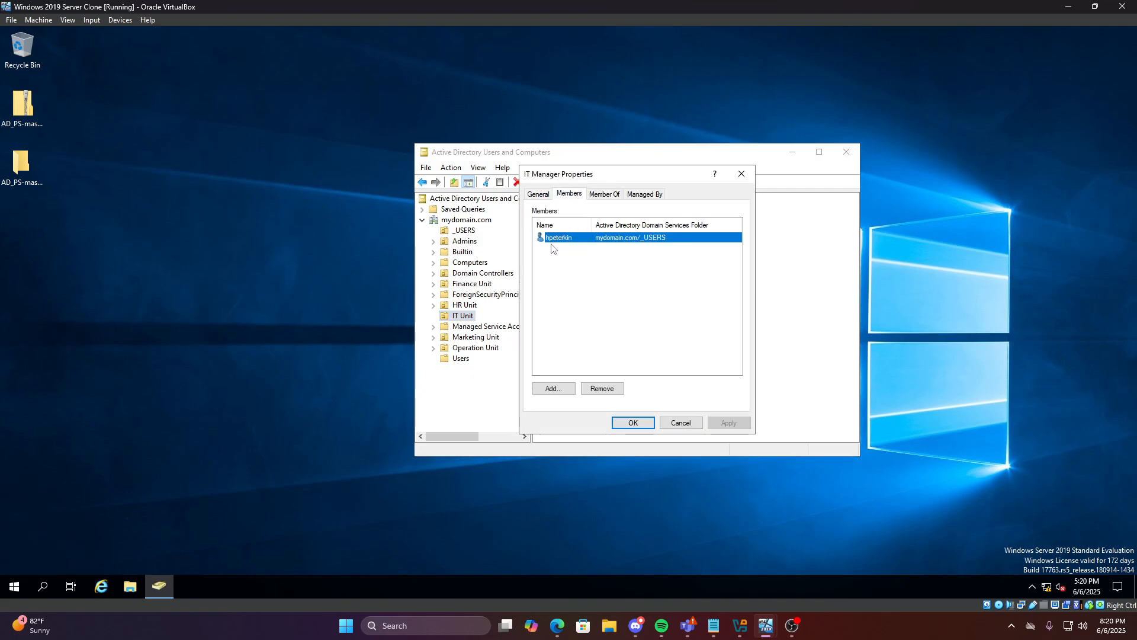
# On Client 1, sign in as the IT Manager group's member through Other user
pyautogui.moveTo(764, 627)
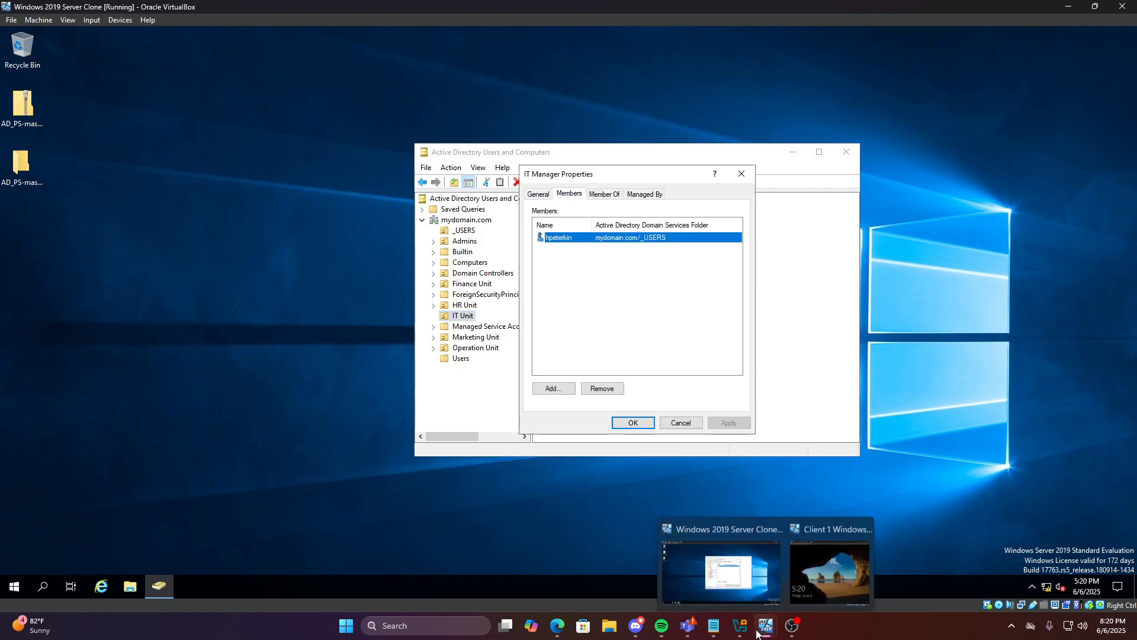
pyautogui.click(823, 572)
pyautogui.click(627, 435)
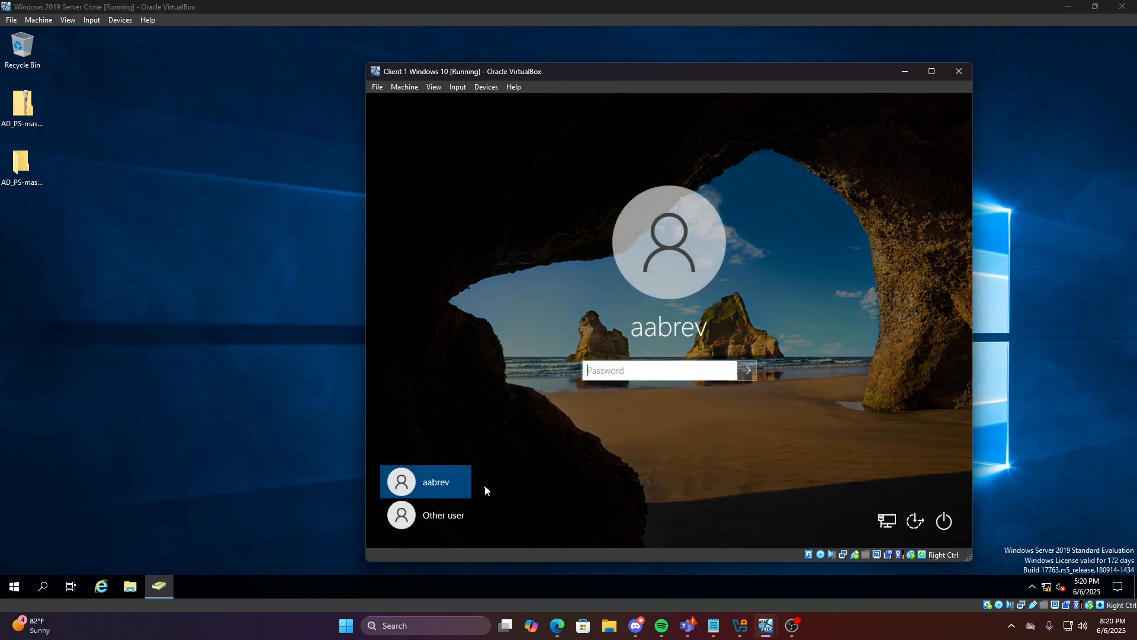
pyautogui.click(445, 515)
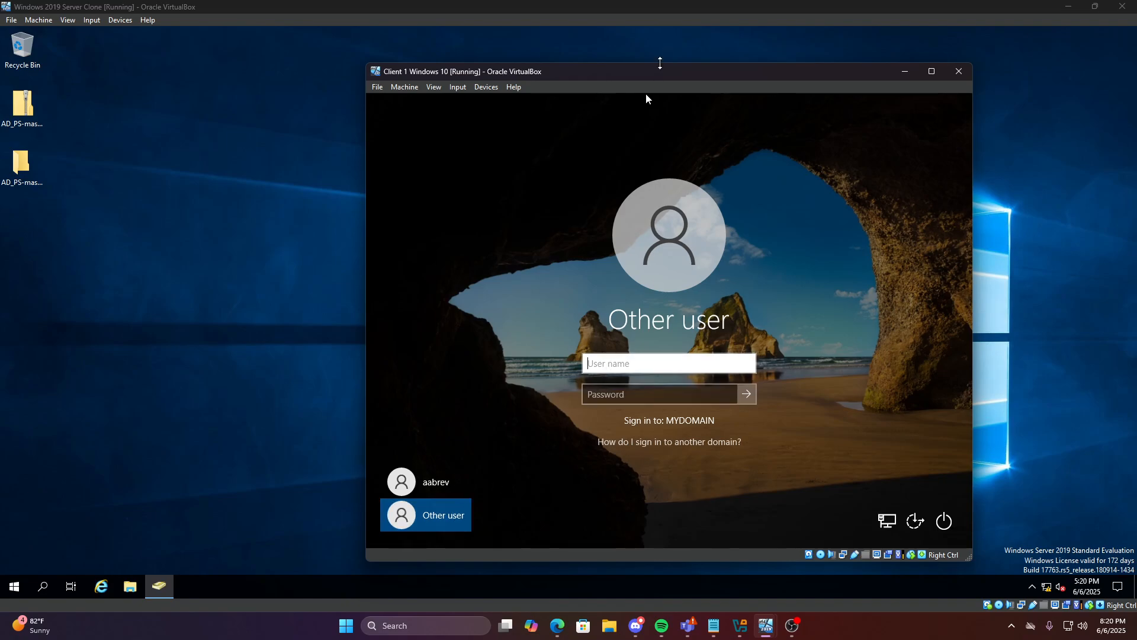
pyautogui.moveTo(660, 63); pyautogui.dragTo(508, 139)
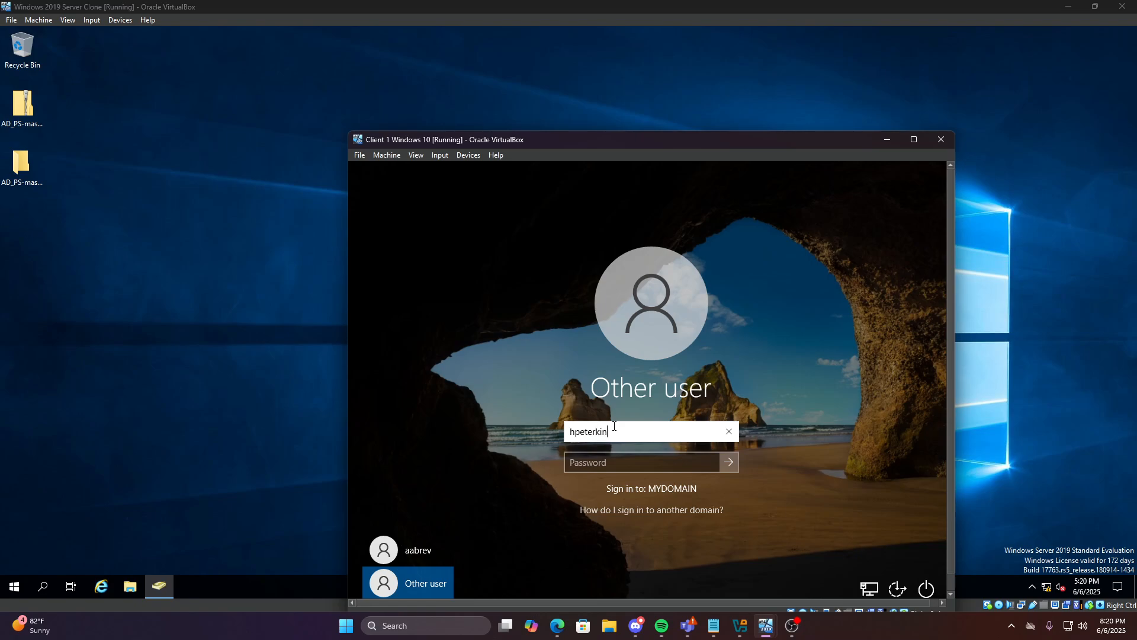
pyautogui.click(615, 462)
pyautogui.write('•••')
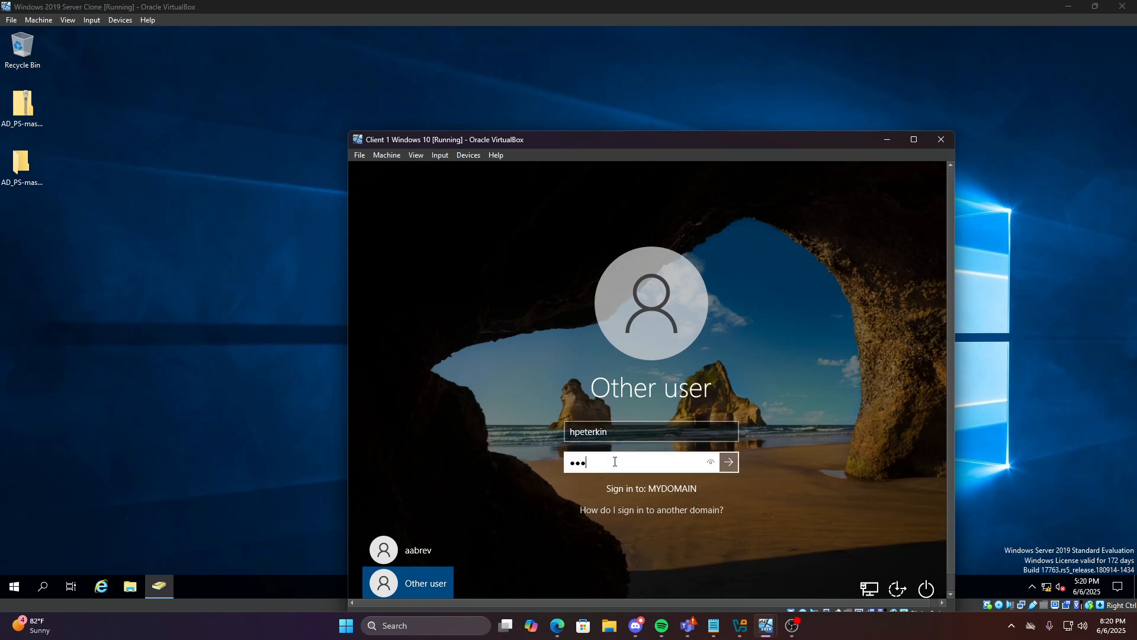
pyautogui.press('Return')
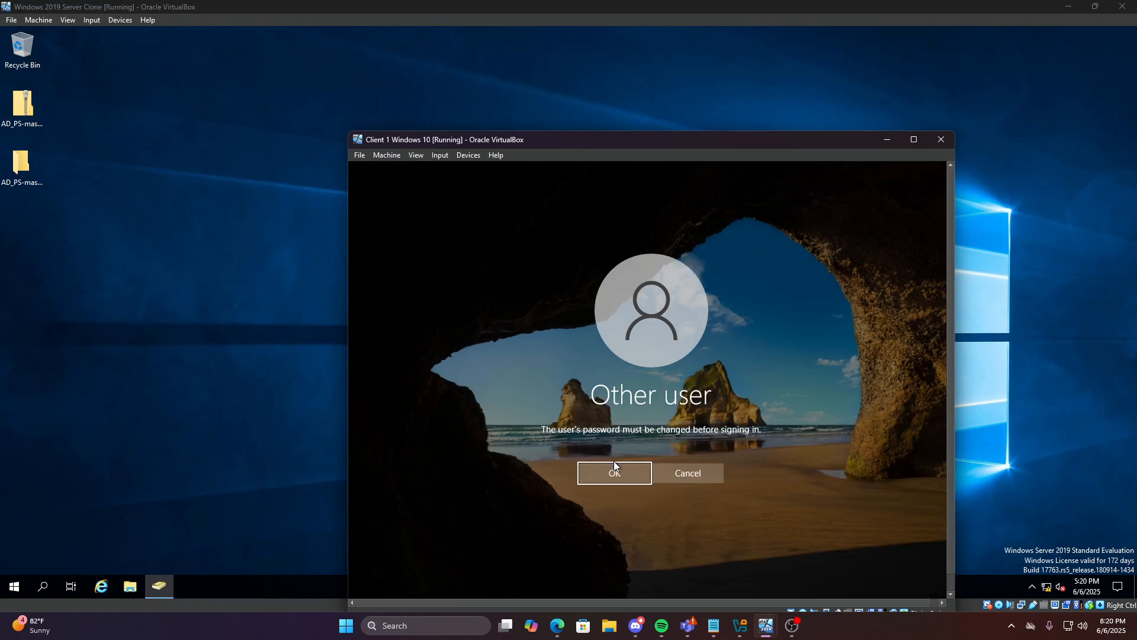
# Enter and confirm the required new password to finish signing in
pyautogui.moveTo(627, 141); pyautogui.dragTo(642, 92)
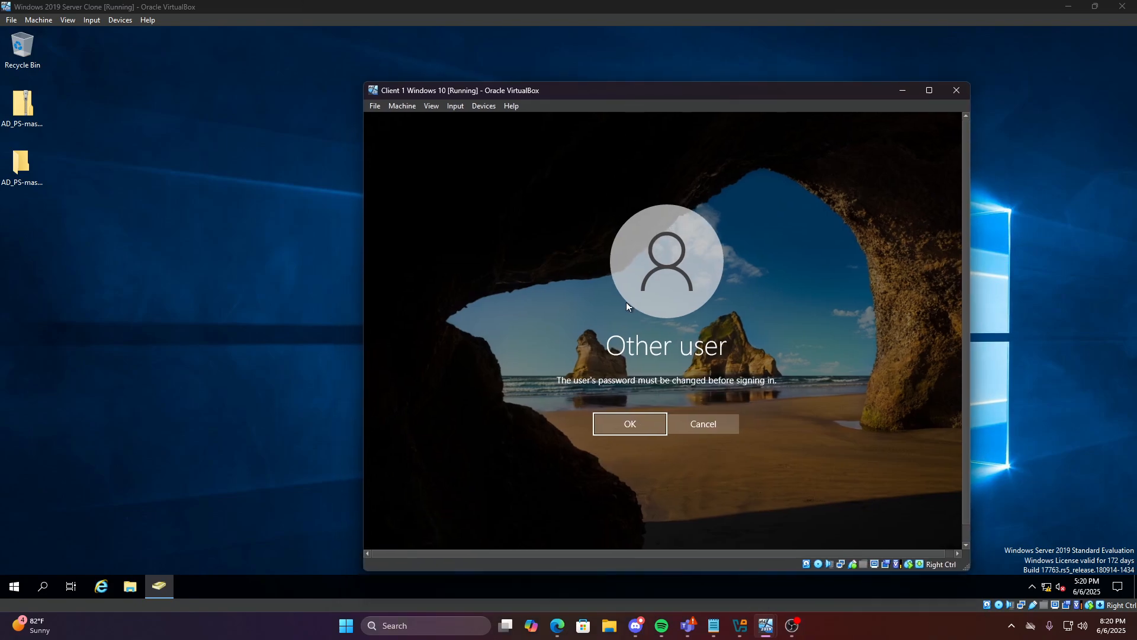
pyautogui.click(622, 425)
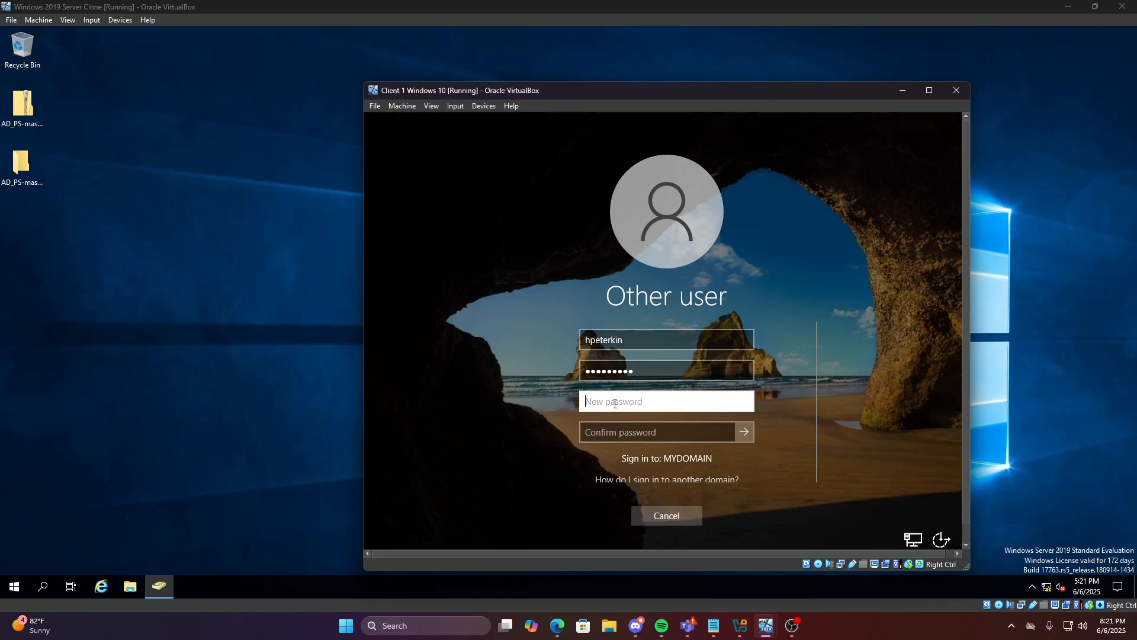
pyautogui.write('••••••••')
pyautogui.click(609, 429)
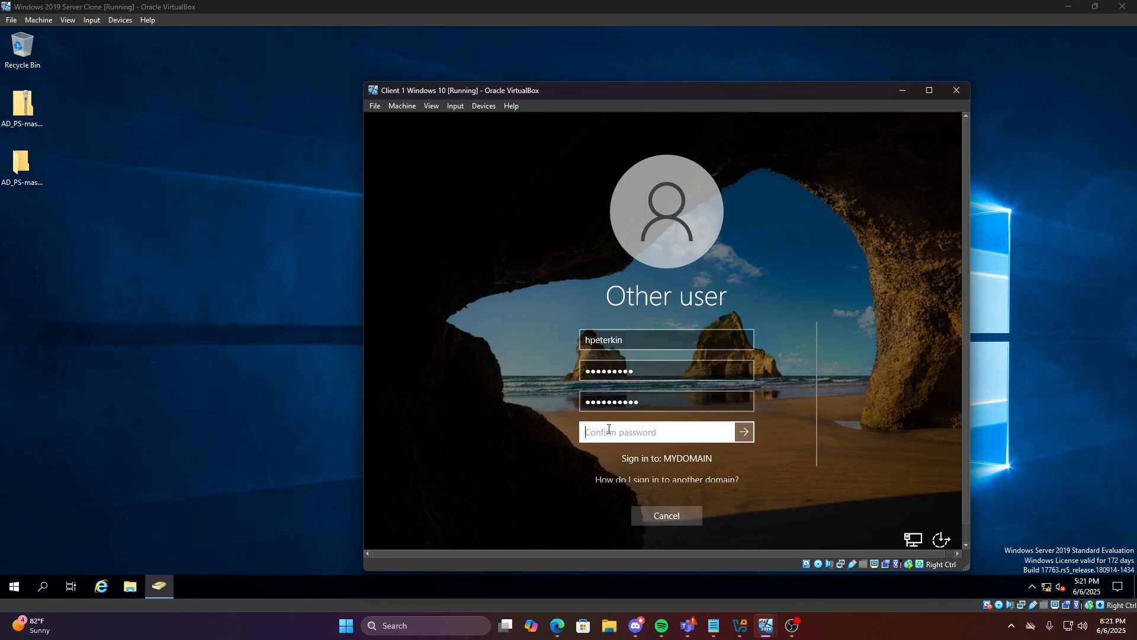
pyautogui.write('•••••••••')
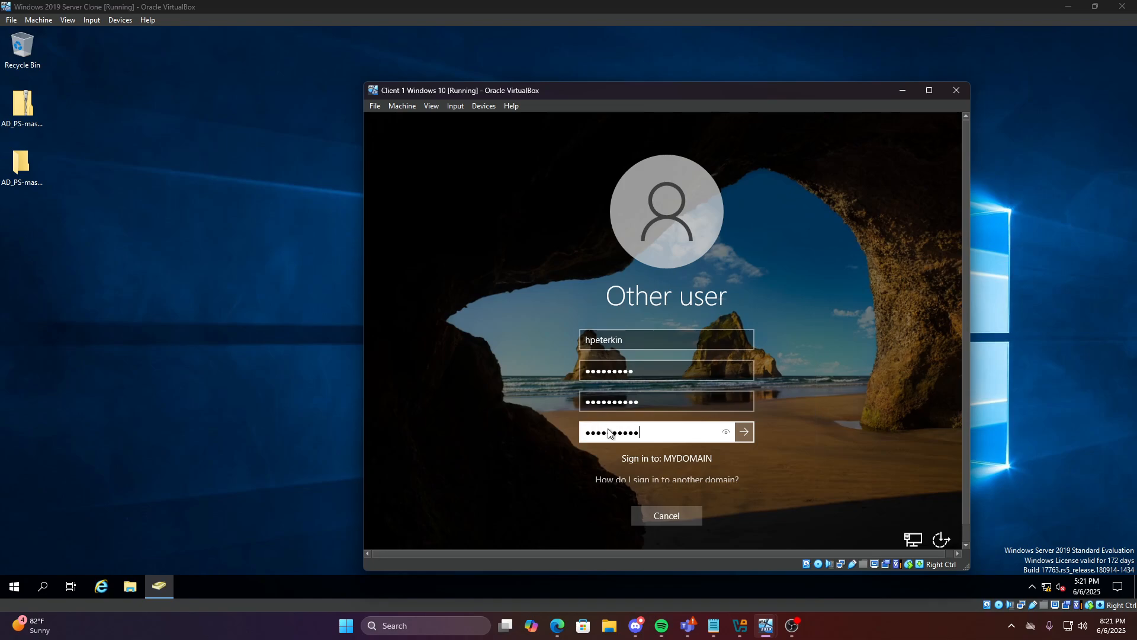
pyautogui.press('Return')
pyautogui.click(644, 421)
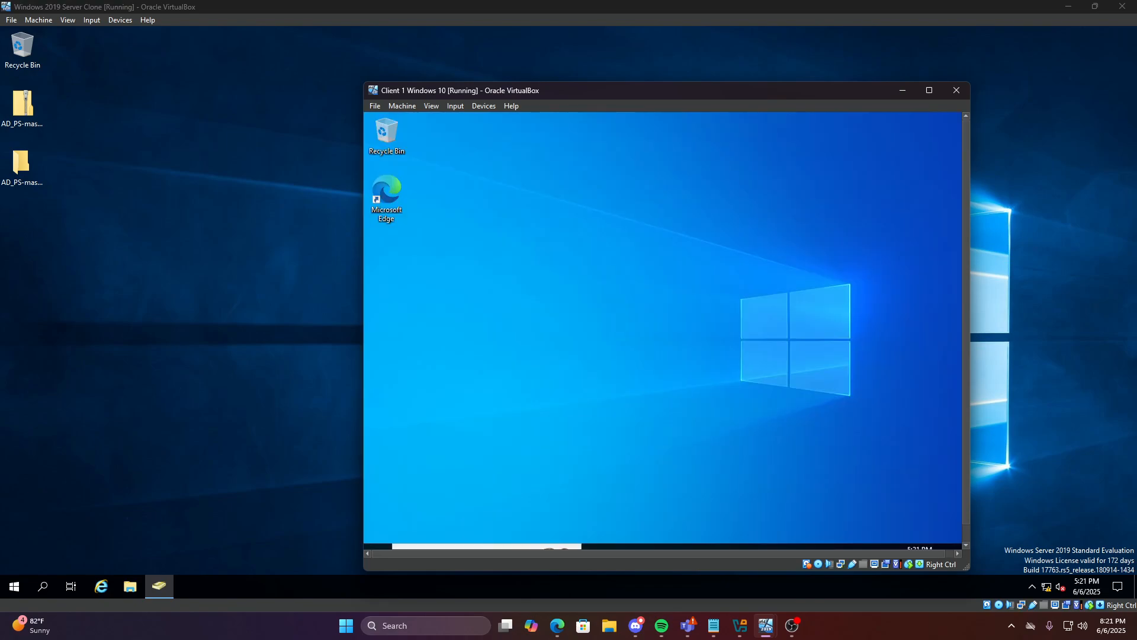
# Reposition and enlarge the Client 1 VM window to show the whole guest desktop
pyautogui.moveTo(821, 87); pyautogui.dragTo(802, 34)
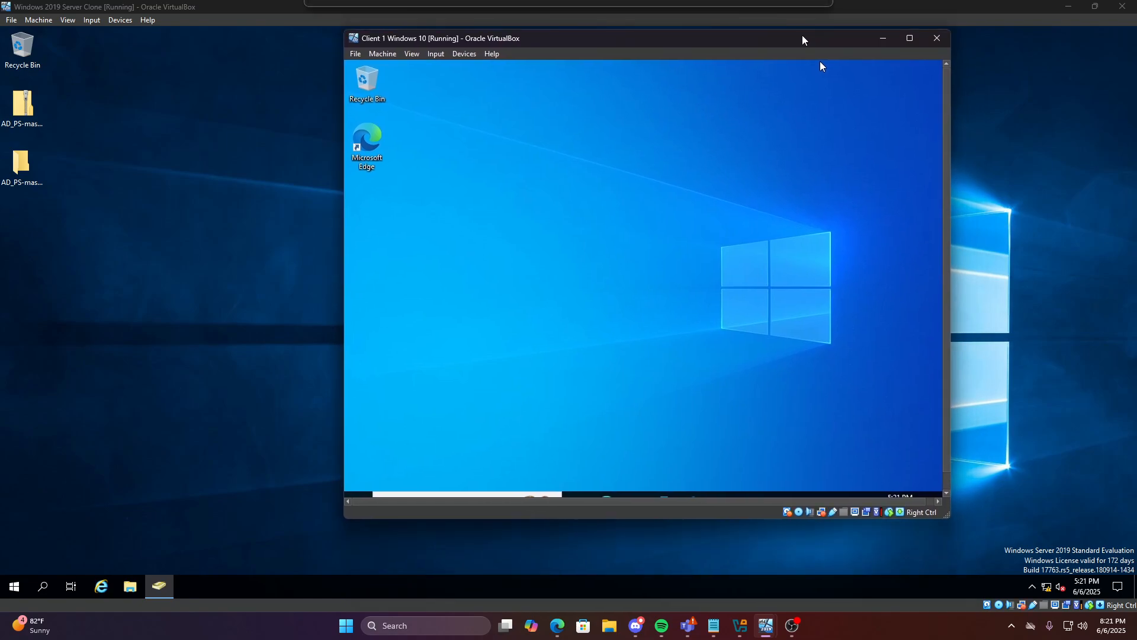
pyautogui.click(911, 39)
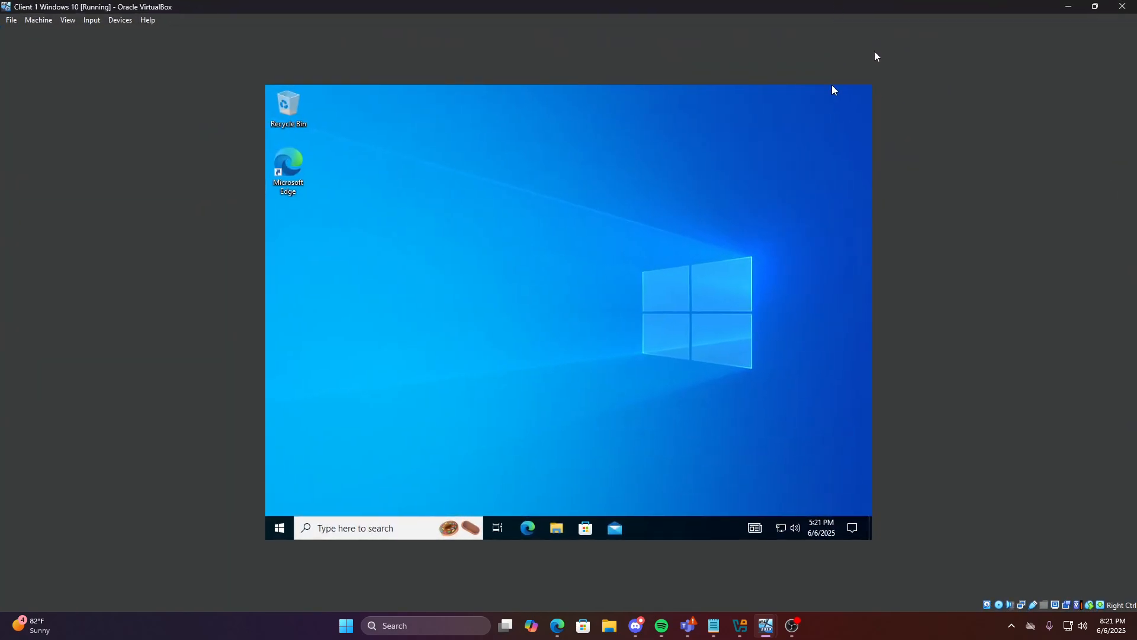
pyautogui.moveTo(912, 11); pyautogui.dragTo(801, 39)
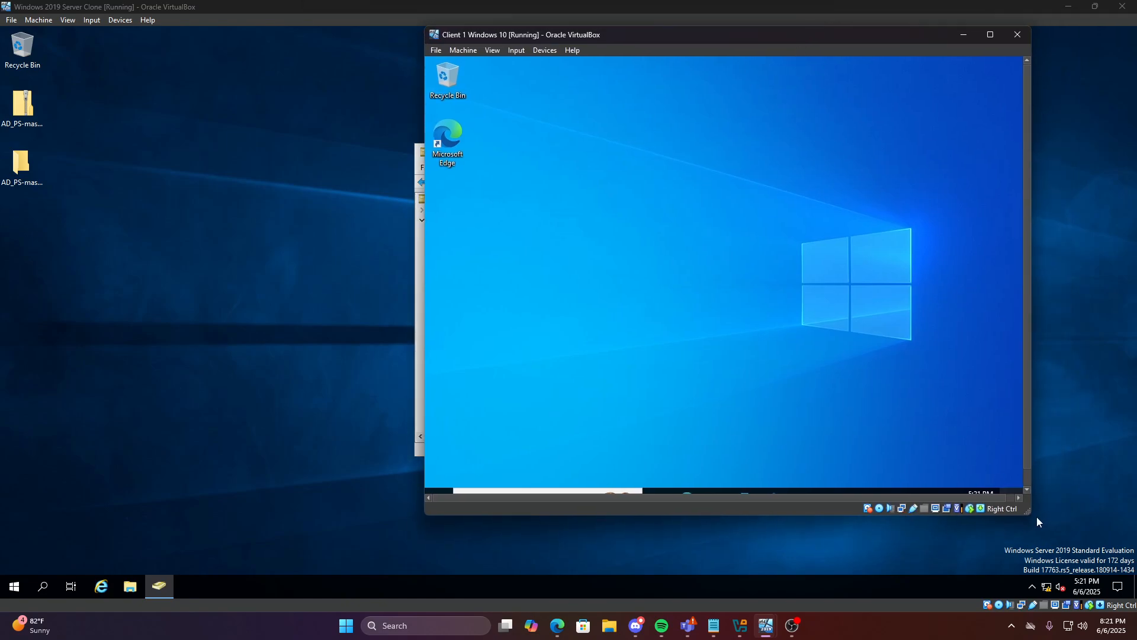
pyautogui.moveTo(1030, 514); pyautogui.dragTo(1100, 556)
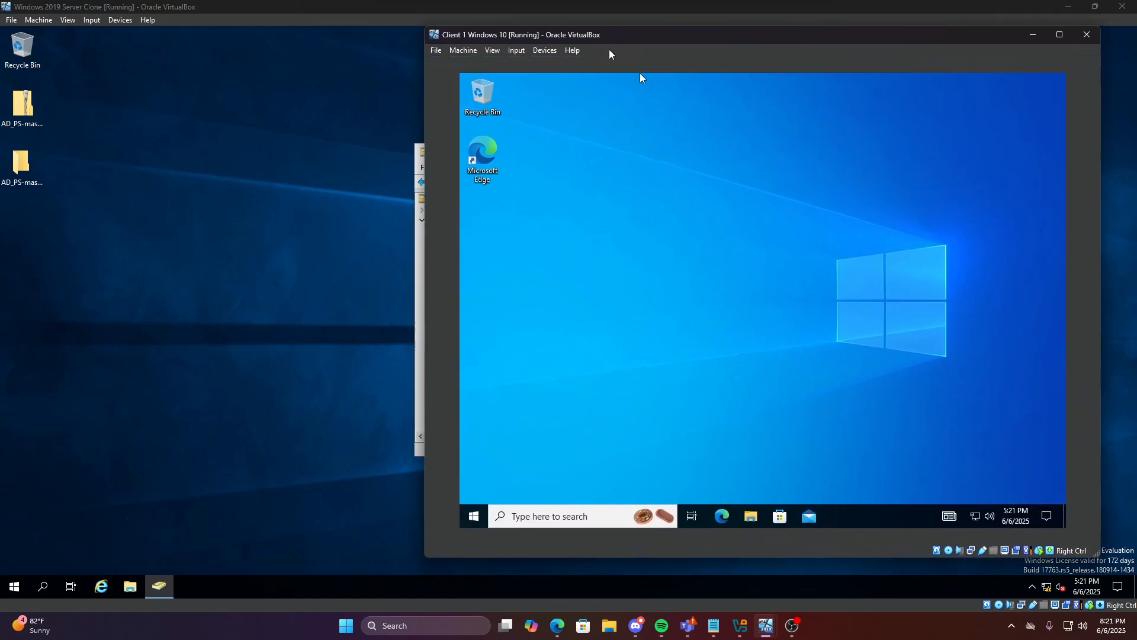
# Select the client Explorer's address bar, then open File Explorer on the server
pyautogui.click(618, 24)
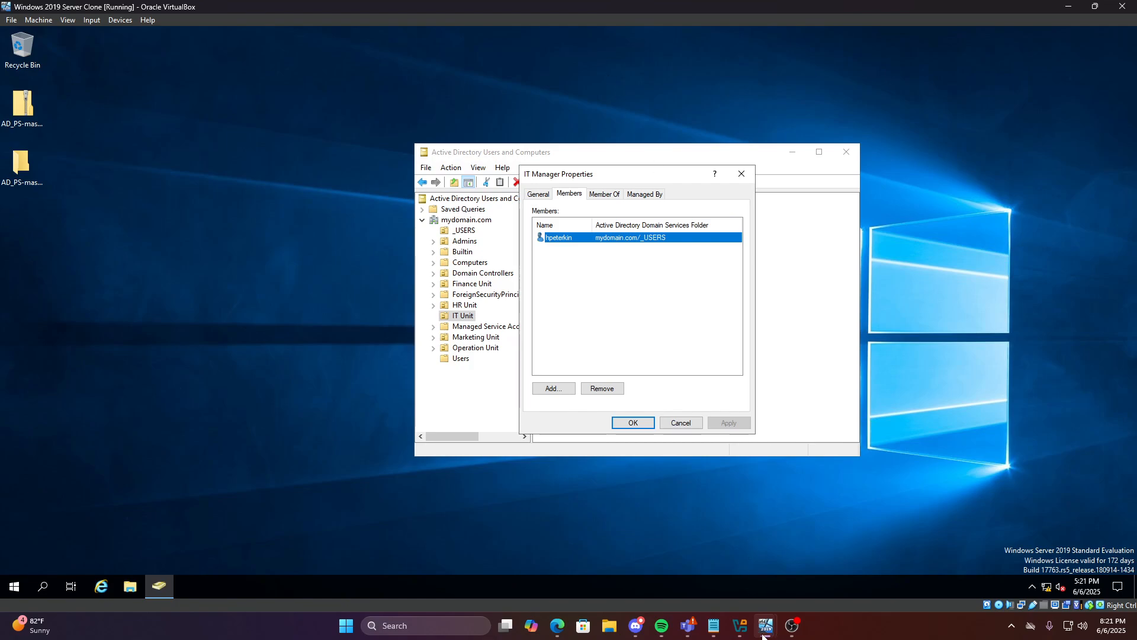
pyautogui.click(827, 566)
pyautogui.moveTo(443, 37); pyautogui.dragTo(388, 44)
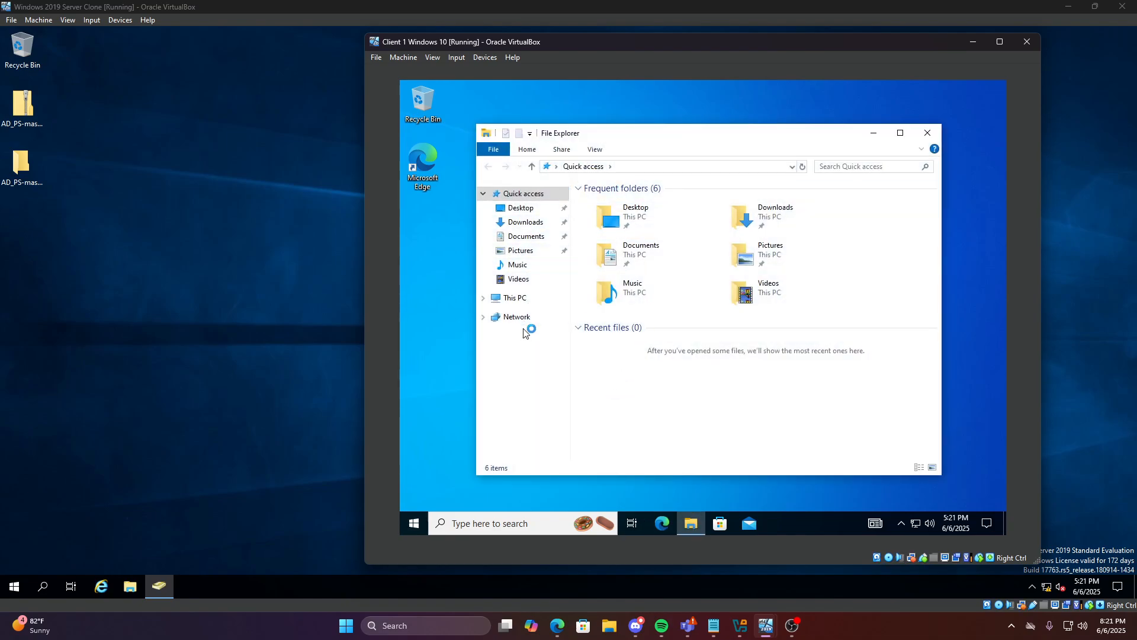
pyautogui.click(619, 168)
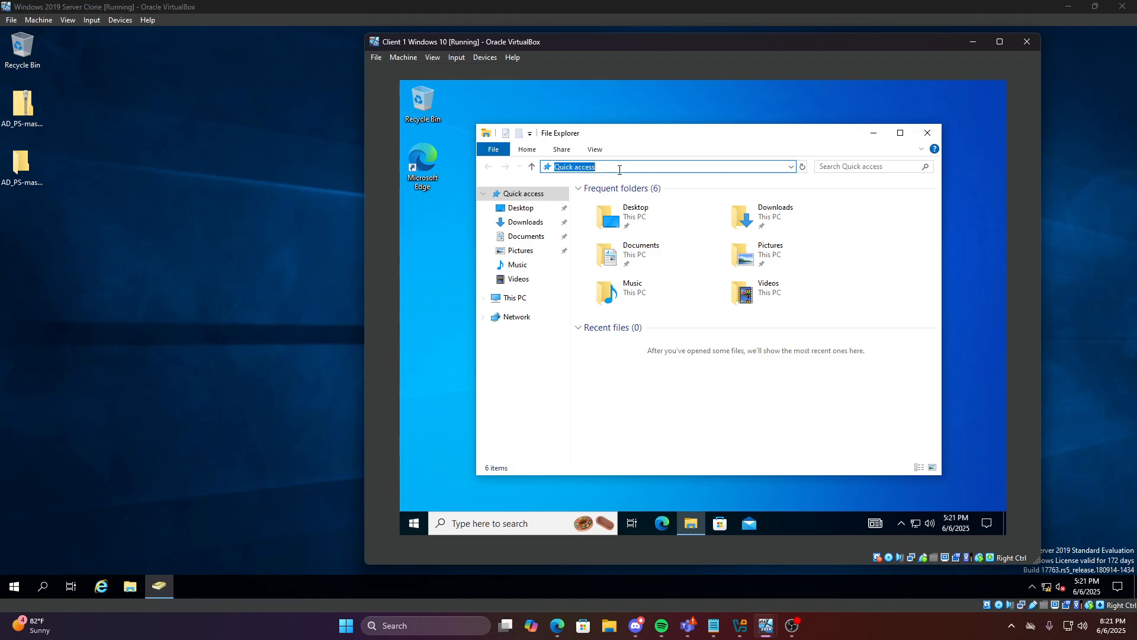
pyautogui.click(137, 583)
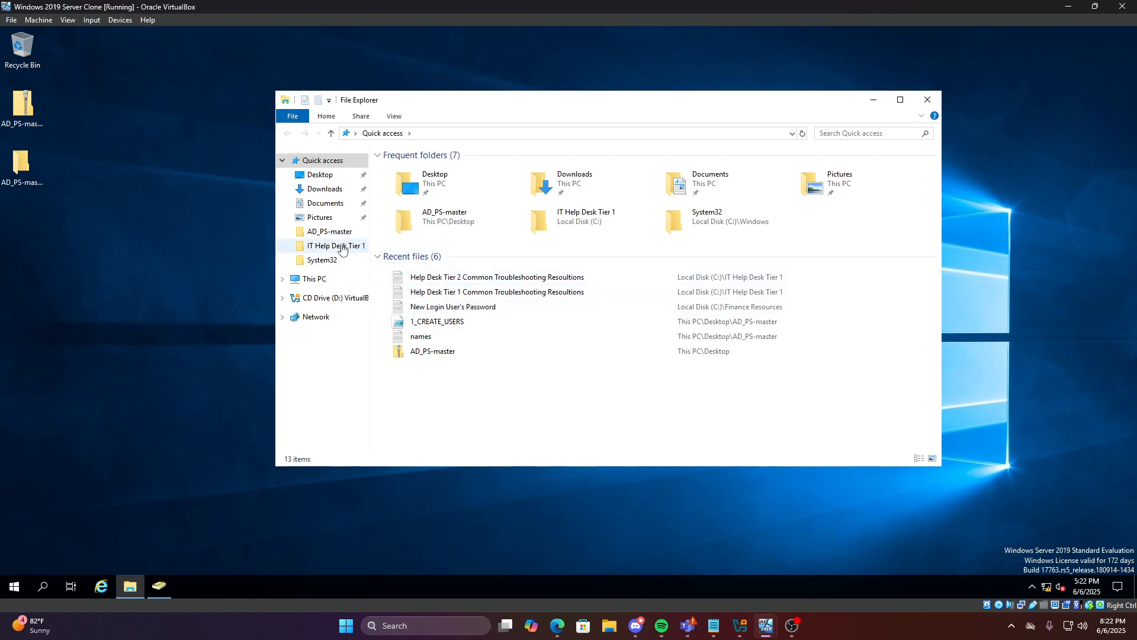
# Copy the Tier 2 troubleshooting text file from the IT Help Desk Tier 1 folder
pyautogui.click(342, 247)
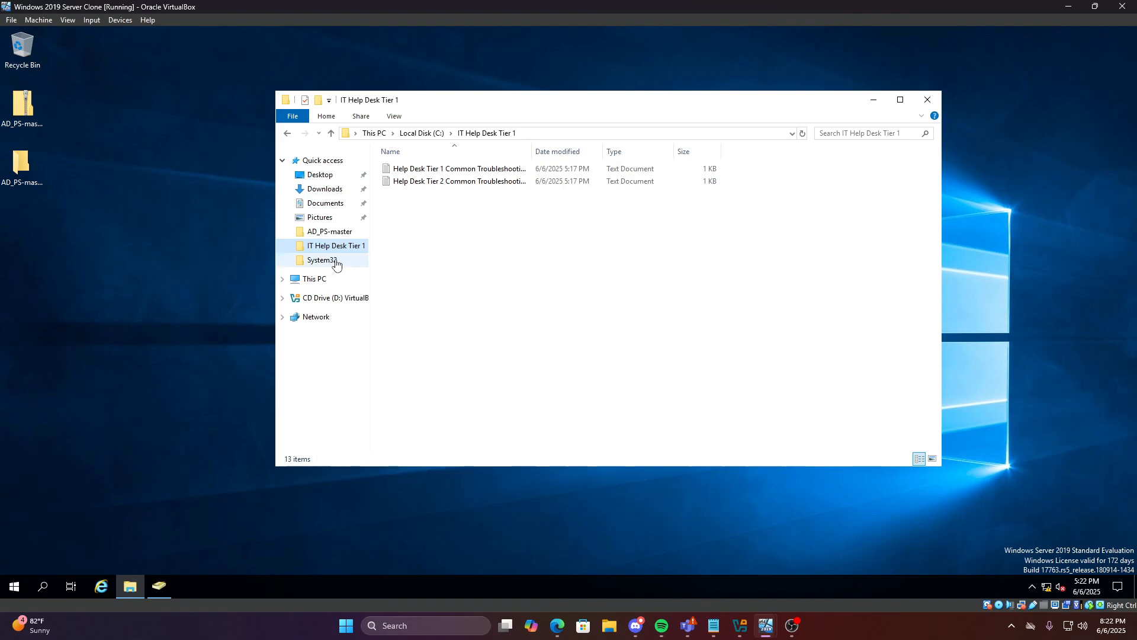
pyautogui.click(328, 232)
pyautogui.click(331, 246)
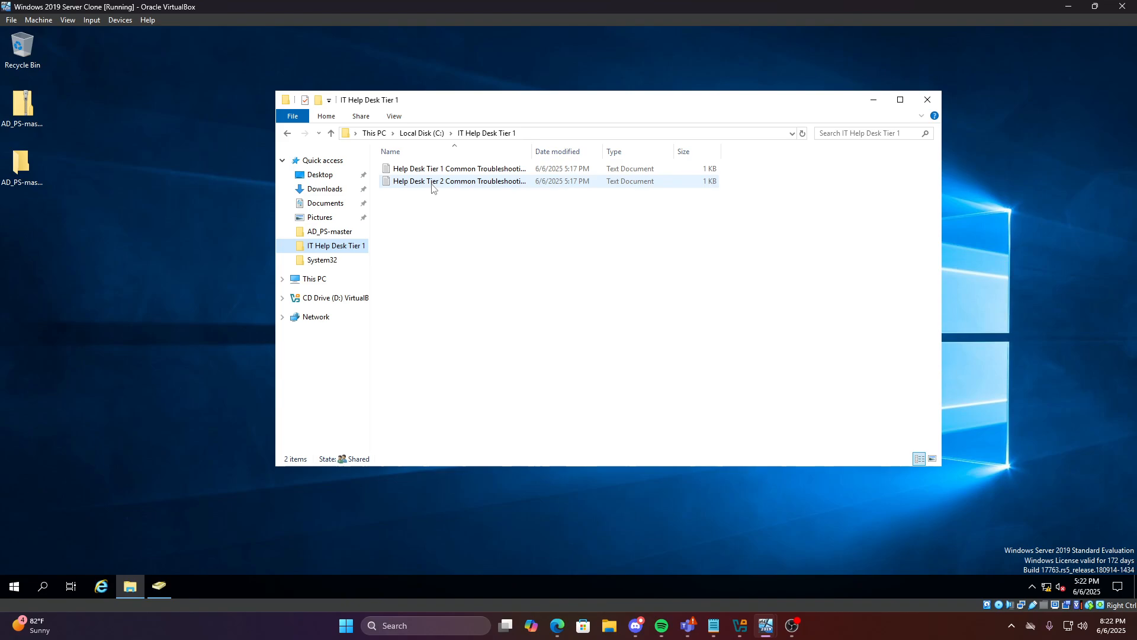
pyautogui.click(459, 183)
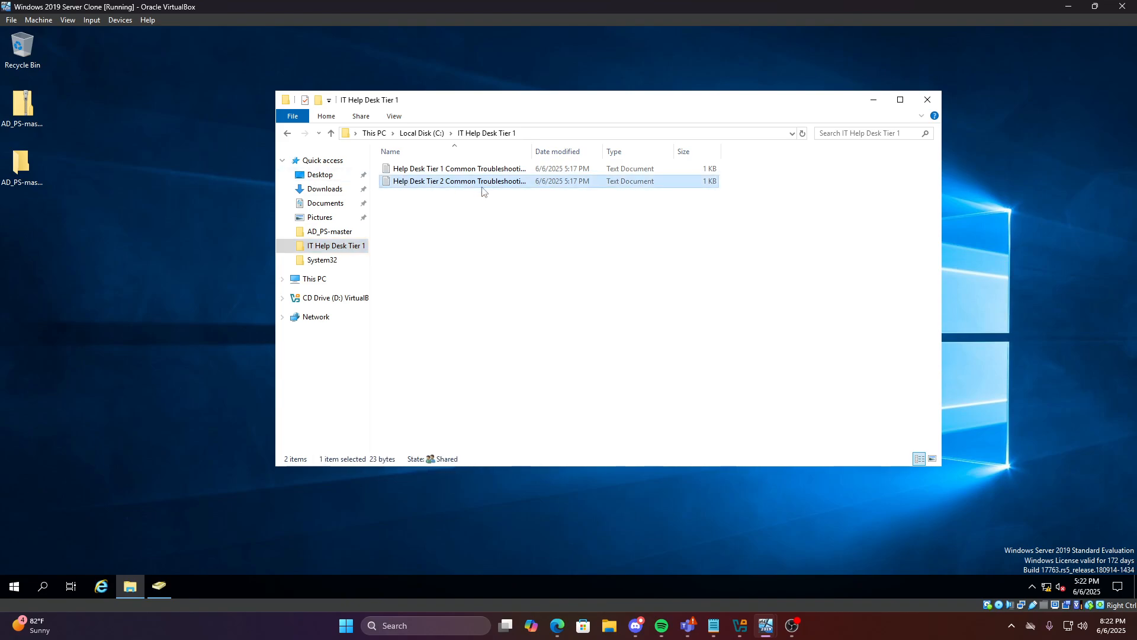
pyautogui.rightClick(483, 187)
pyautogui.click(515, 325)
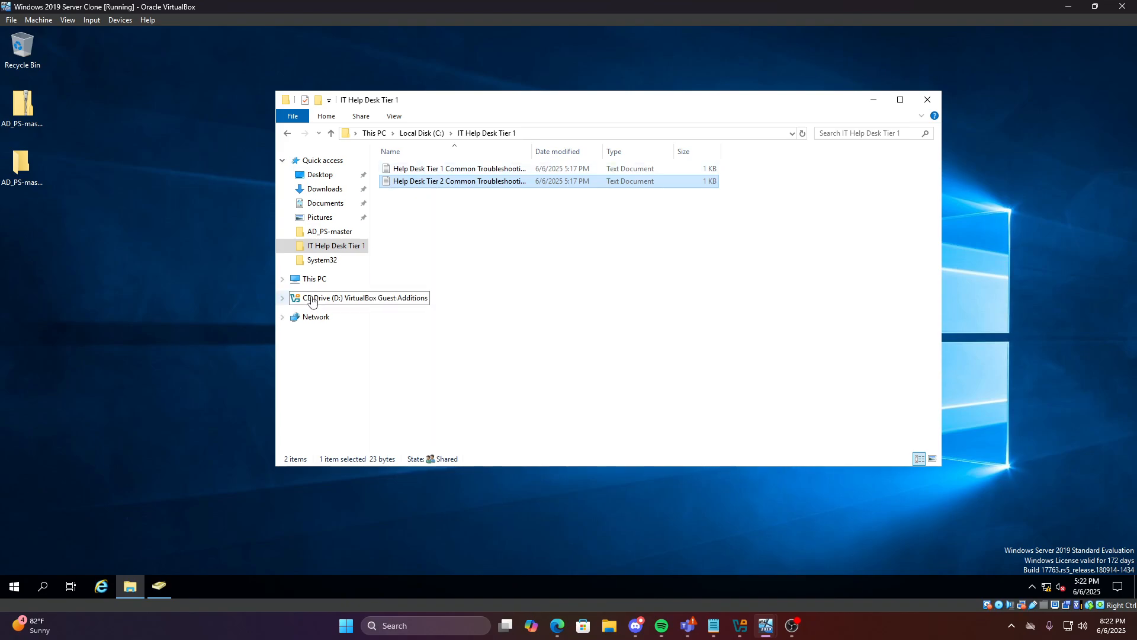
# Paste the file into C:\IT Help Desk Tier 2
pyautogui.click(287, 133)
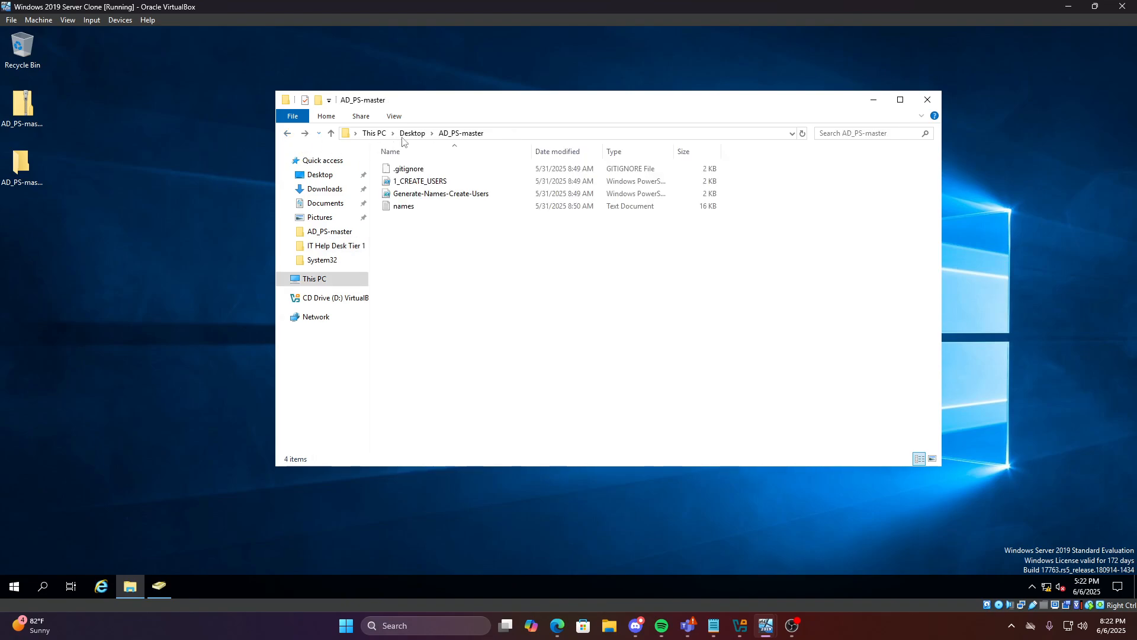
pyautogui.click(325, 249)
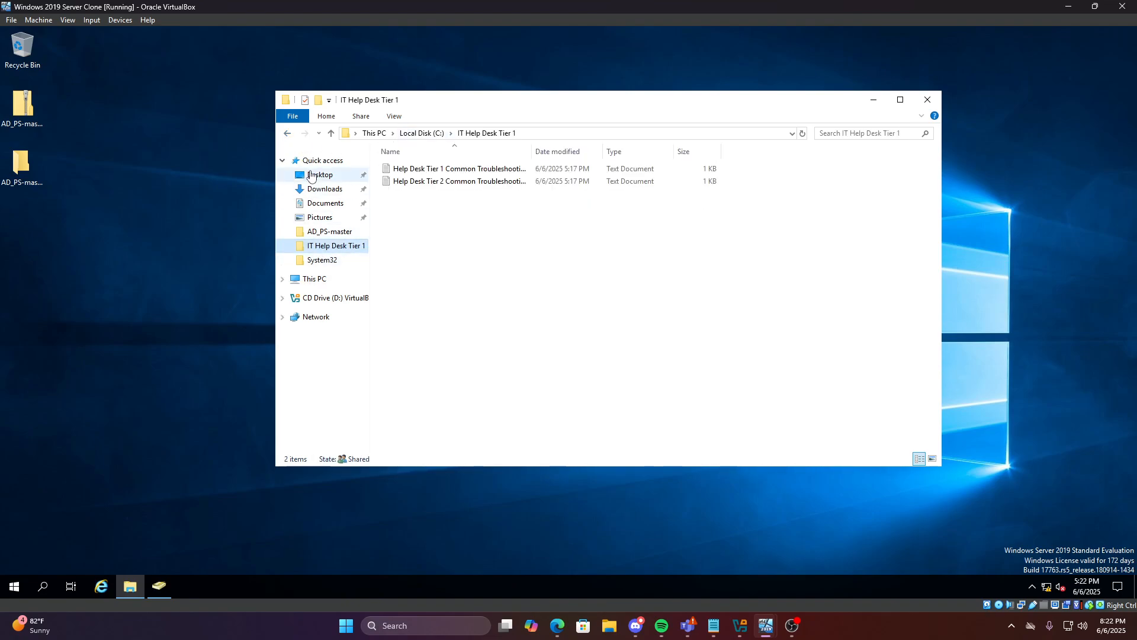
pyautogui.click(320, 175)
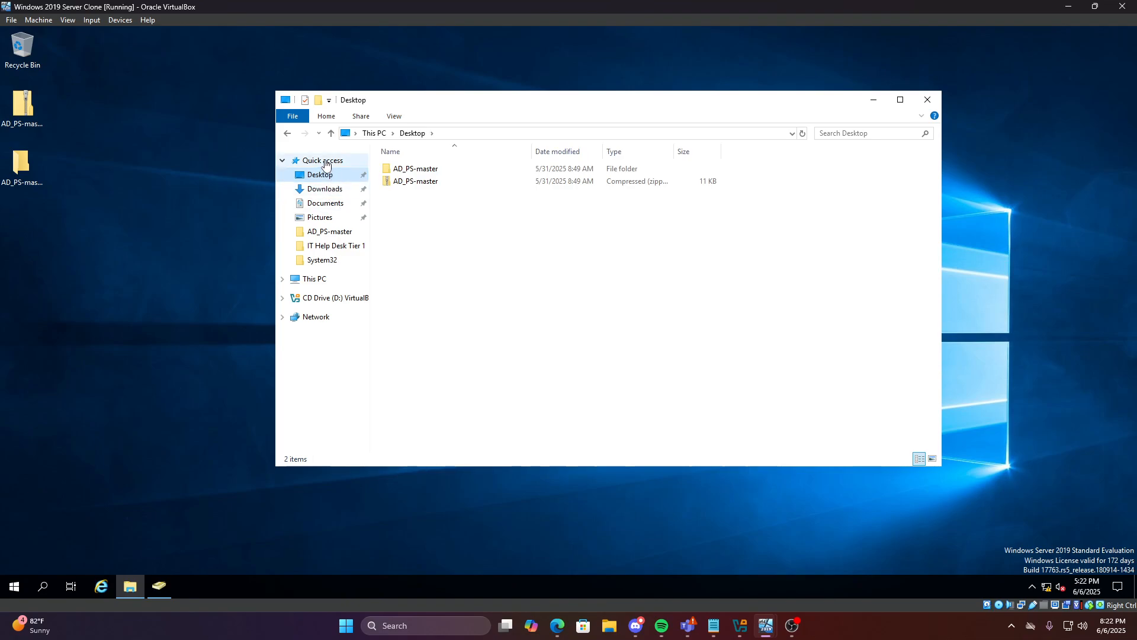
pyautogui.click(313, 279)
pyautogui.doubleClick(451, 307)
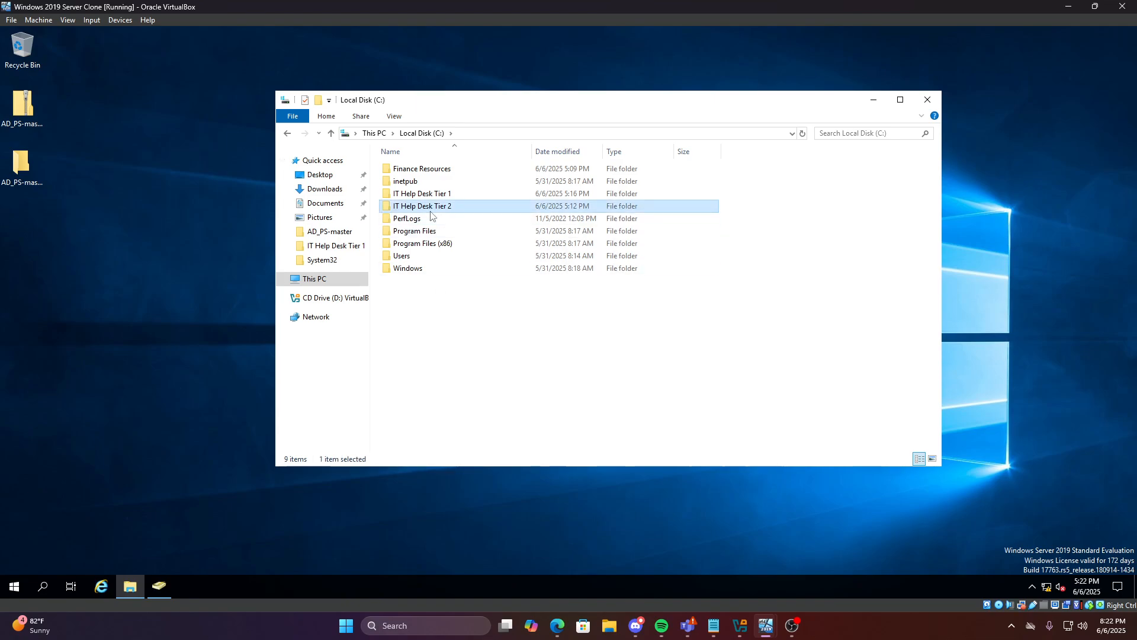
pyautogui.doubleClick(431, 207)
pyautogui.rightClick(426, 184)
pyautogui.click(454, 267)
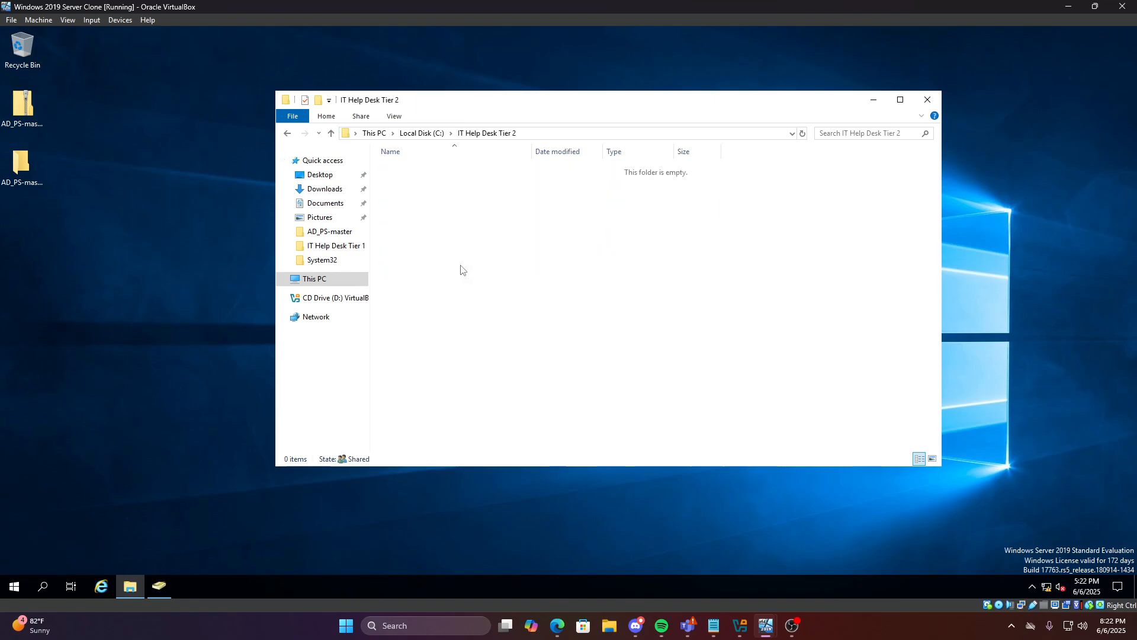
pyautogui.click(449, 239)
# Delete the original Tier 2 file from IT Help Desk Tier 1
pyautogui.click(287, 133)
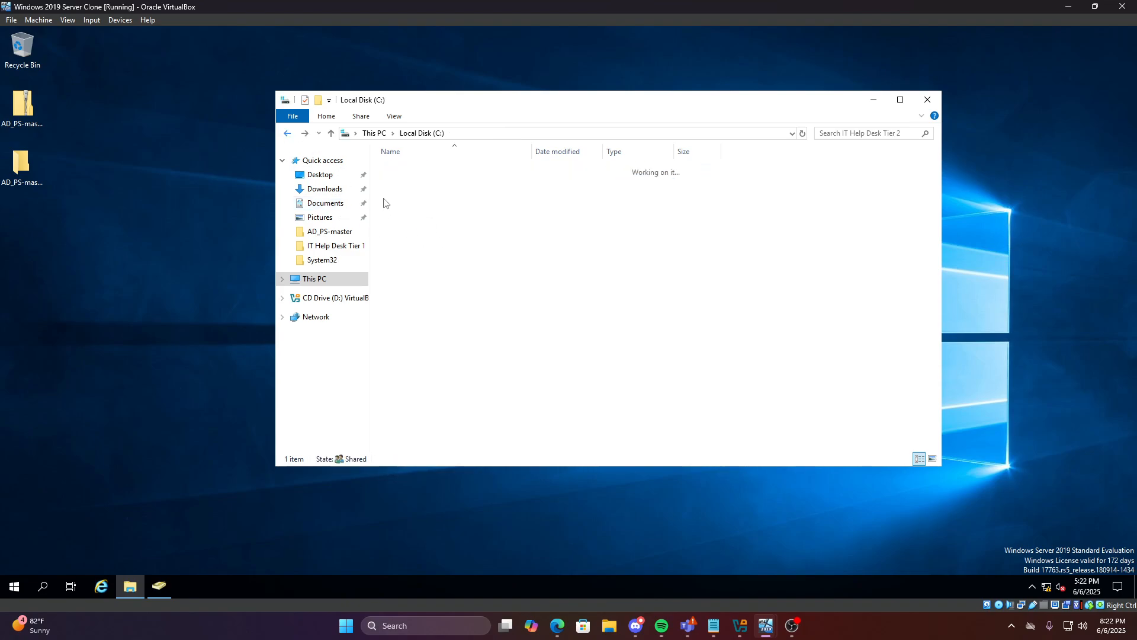
pyautogui.doubleClick(445, 194)
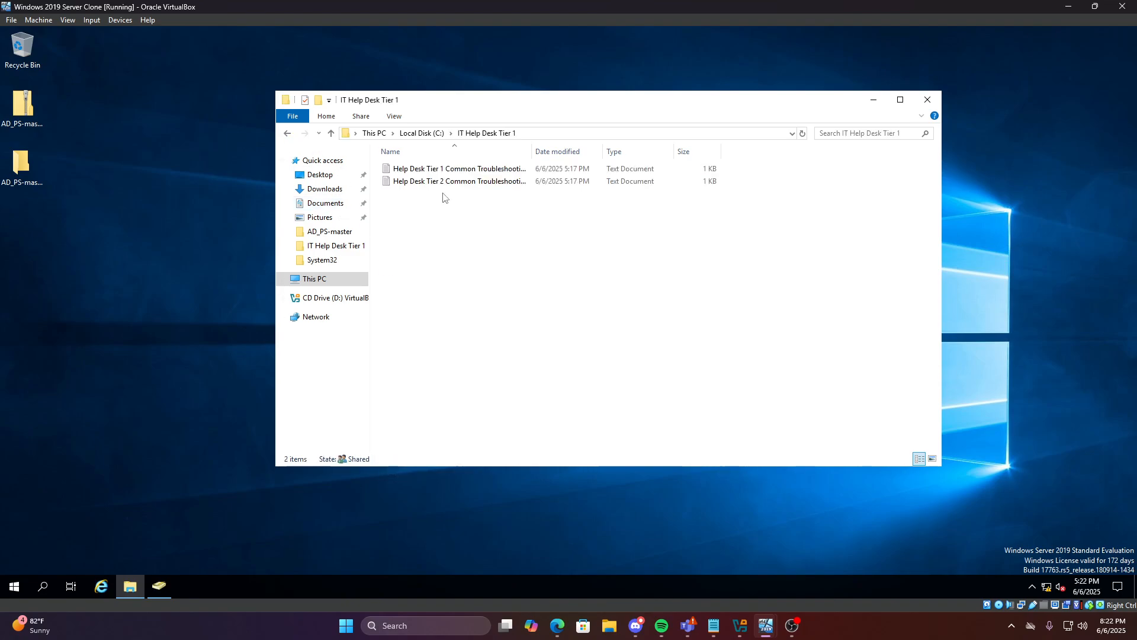
pyautogui.rightClick(495, 180)
pyautogui.click(526, 349)
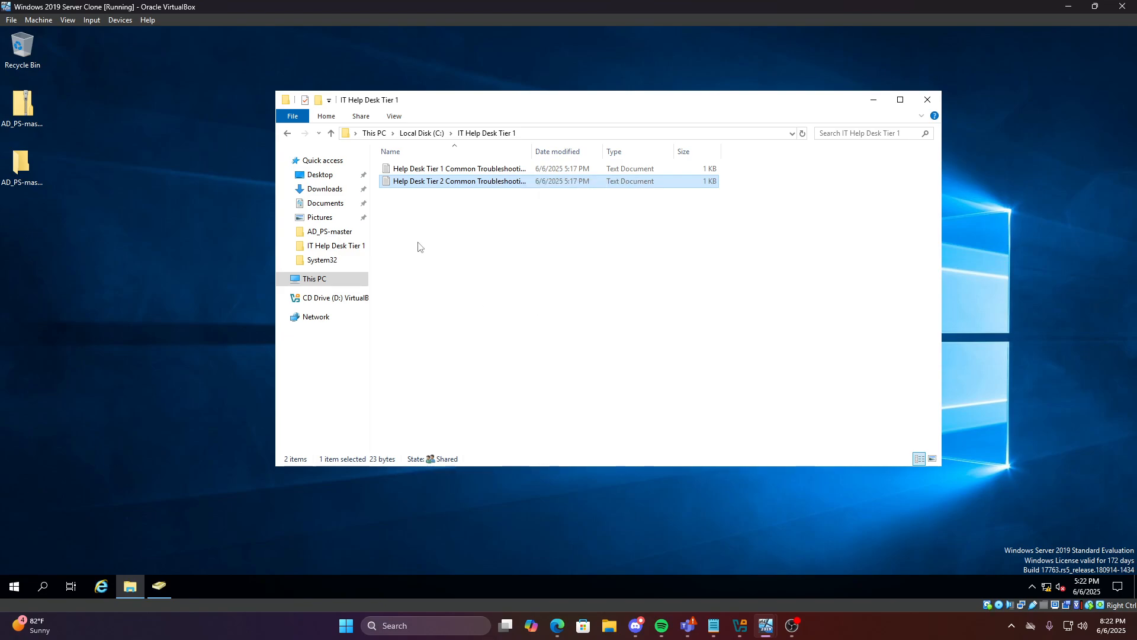
# Confirm the file now sits in IT Help Desk Tier 2
pyautogui.click(287, 133)
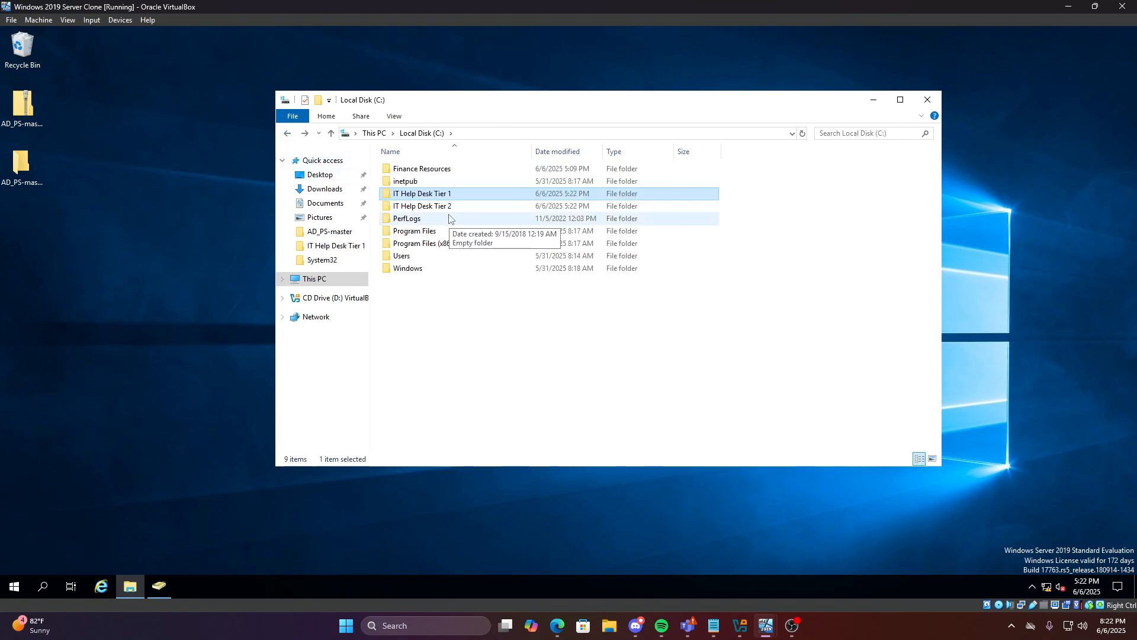
pyautogui.click(454, 315)
pyautogui.doubleClick(418, 207)
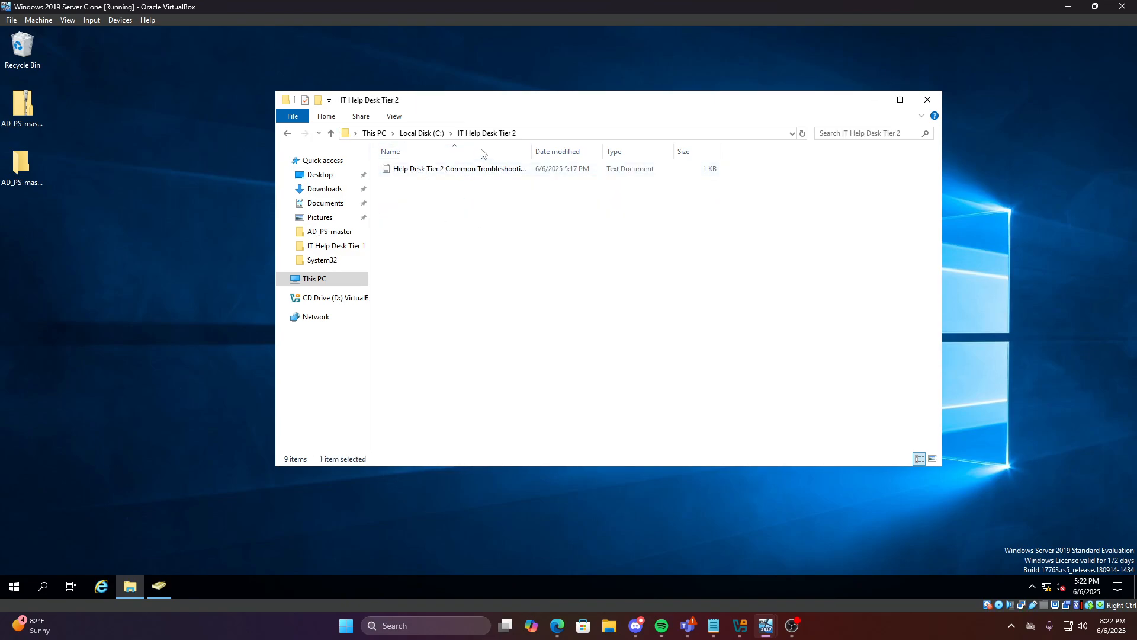
pyautogui.click(287, 133)
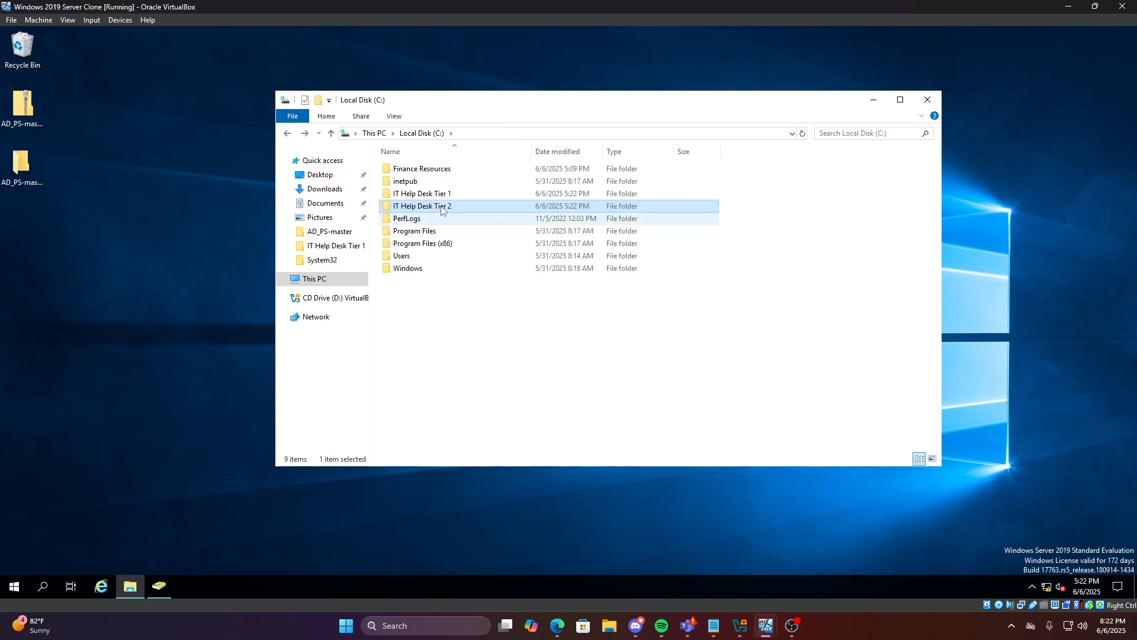
# Check the IT Help Desk Tier 2 folder's sharing status and network path
pyautogui.rightClick(442, 206)
pyautogui.click(496, 418)
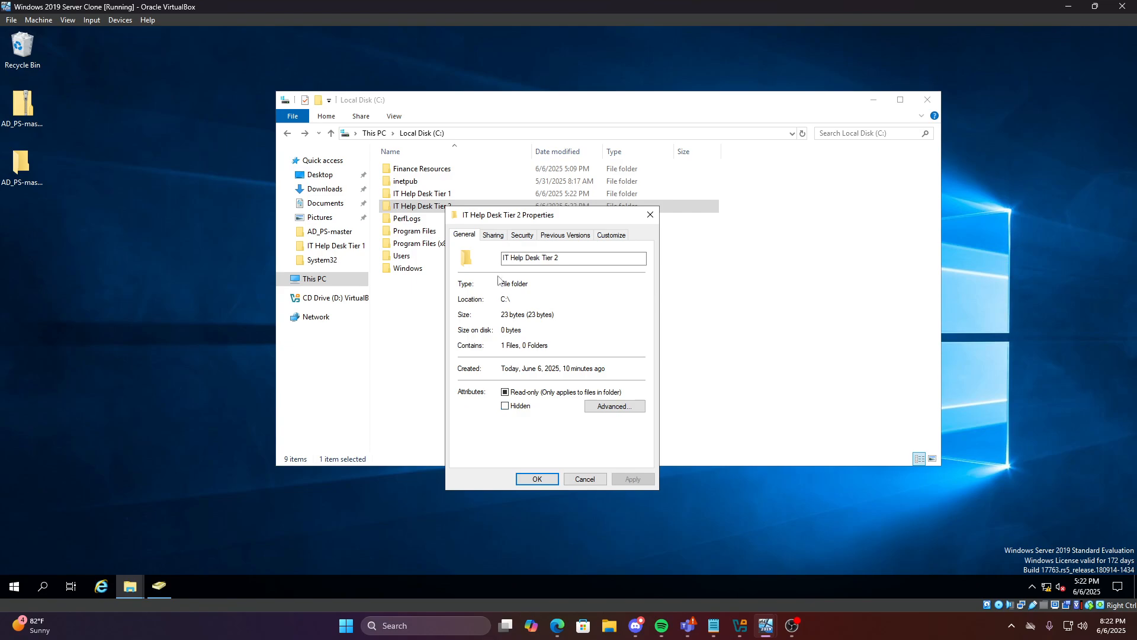
pyautogui.click(493, 237)
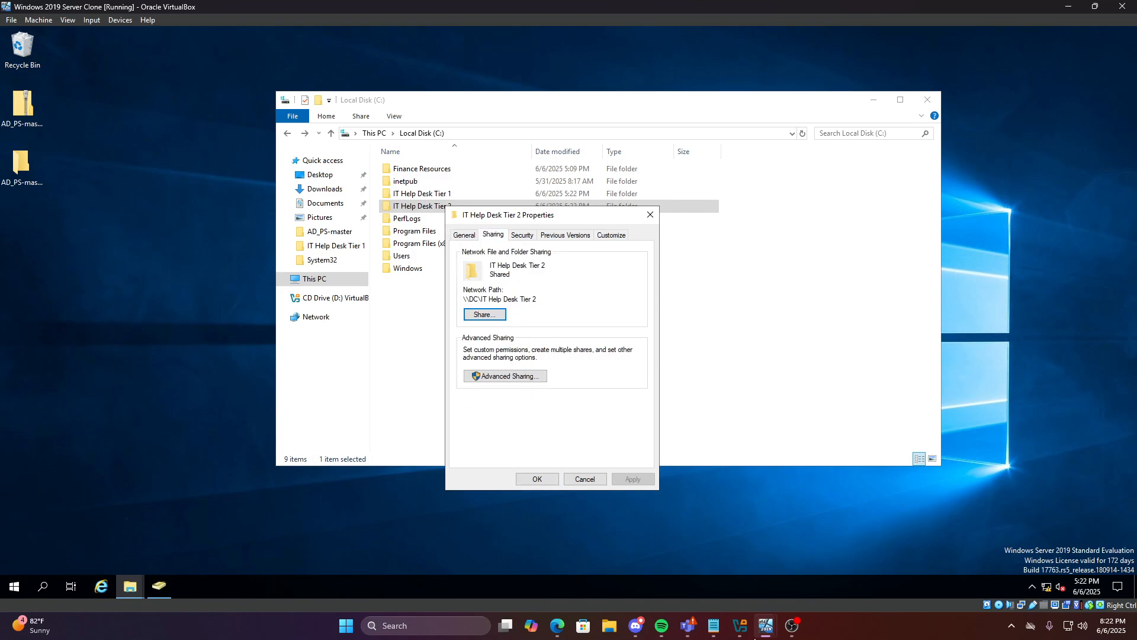
# On Client 1, open the \\DC\IT Help Desk Tier 2 network share in File Explorer
pyautogui.moveTo(761, 628)
pyautogui.click(813, 586)
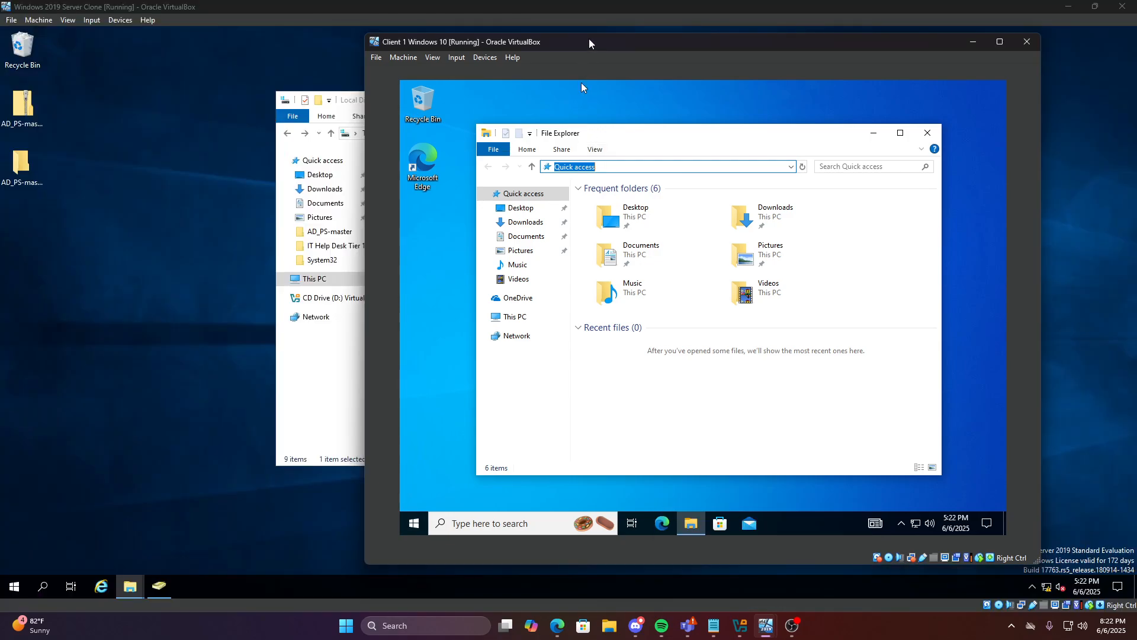
pyautogui.moveTo(591, 43); pyautogui.dragTo(775, 79)
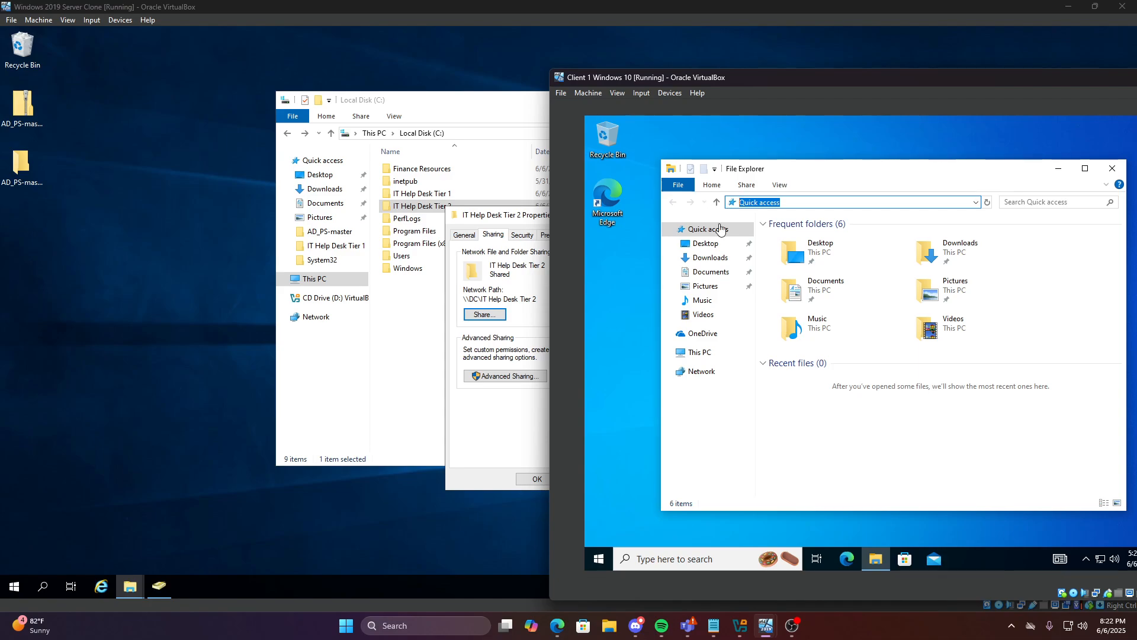
pyautogui.press('BackSpace')
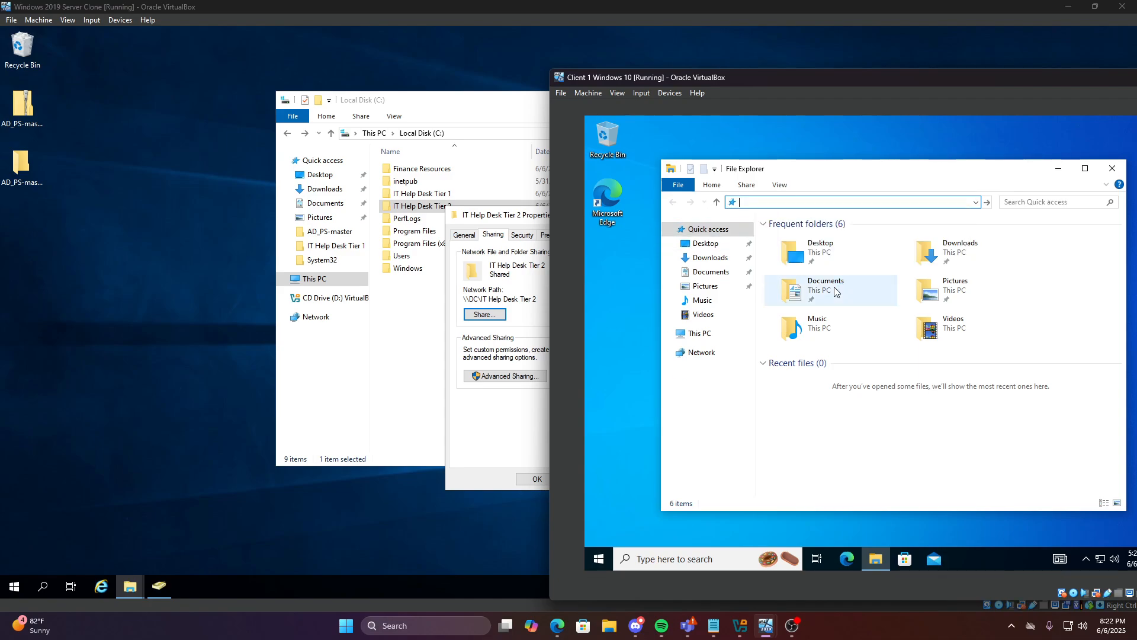
pyautogui.write('\\\\DC\\IT')
pyautogui.press('Down')
pyautogui.press('Down')
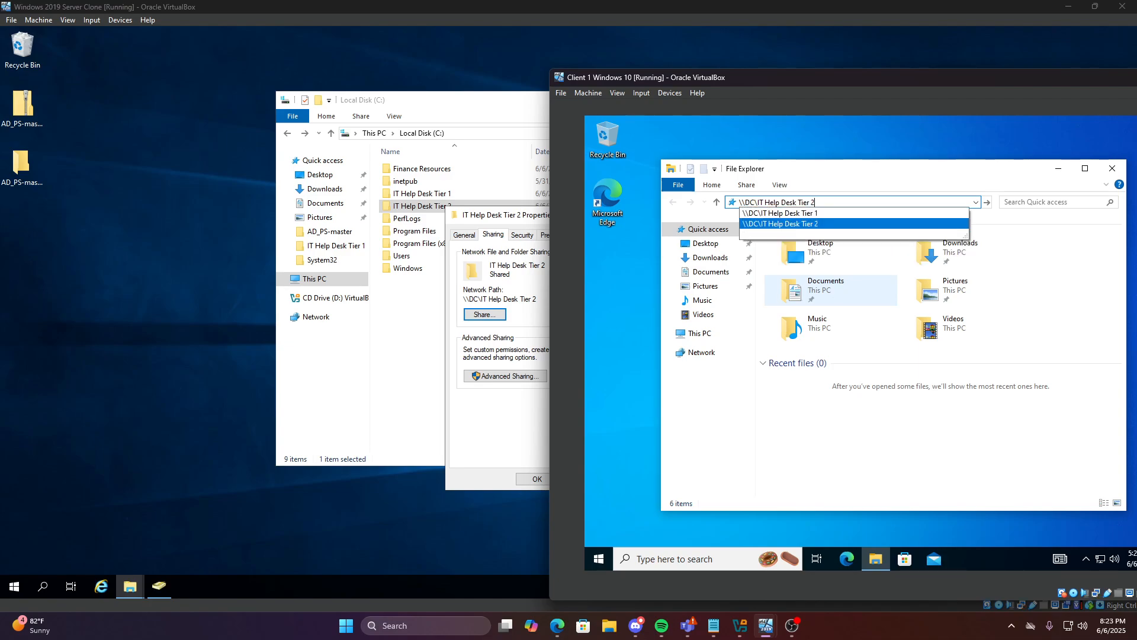
pyautogui.press('Return')
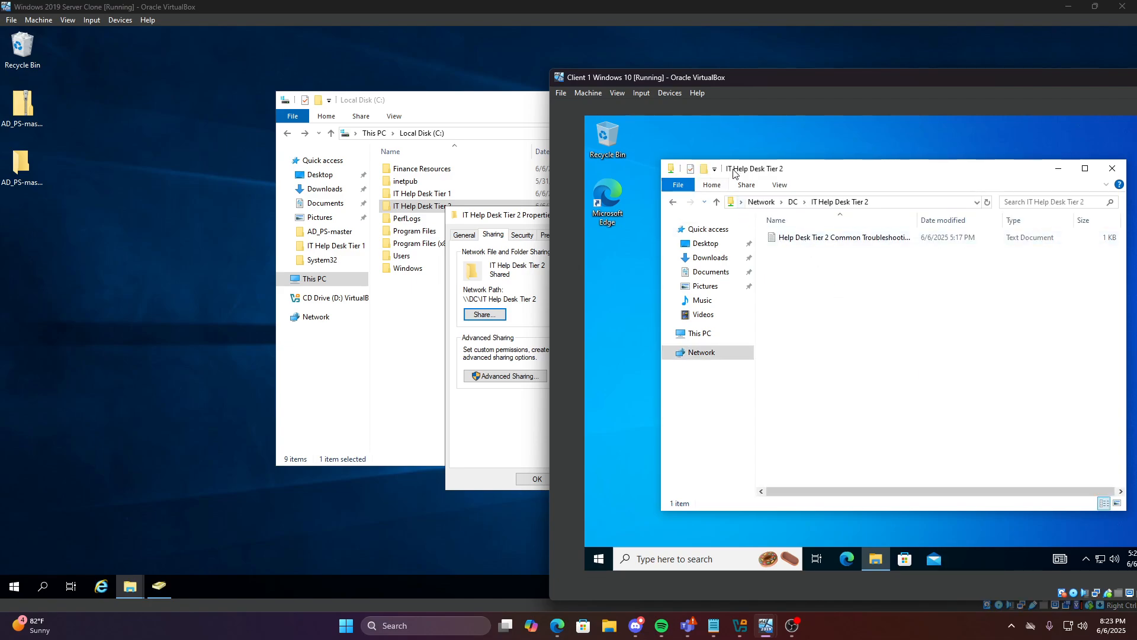
# Open and close the Tier 2 troubleshooting text file from the share, then reposition the client window
pyautogui.moveTo(765, 171); pyautogui.dragTo(735, 173)
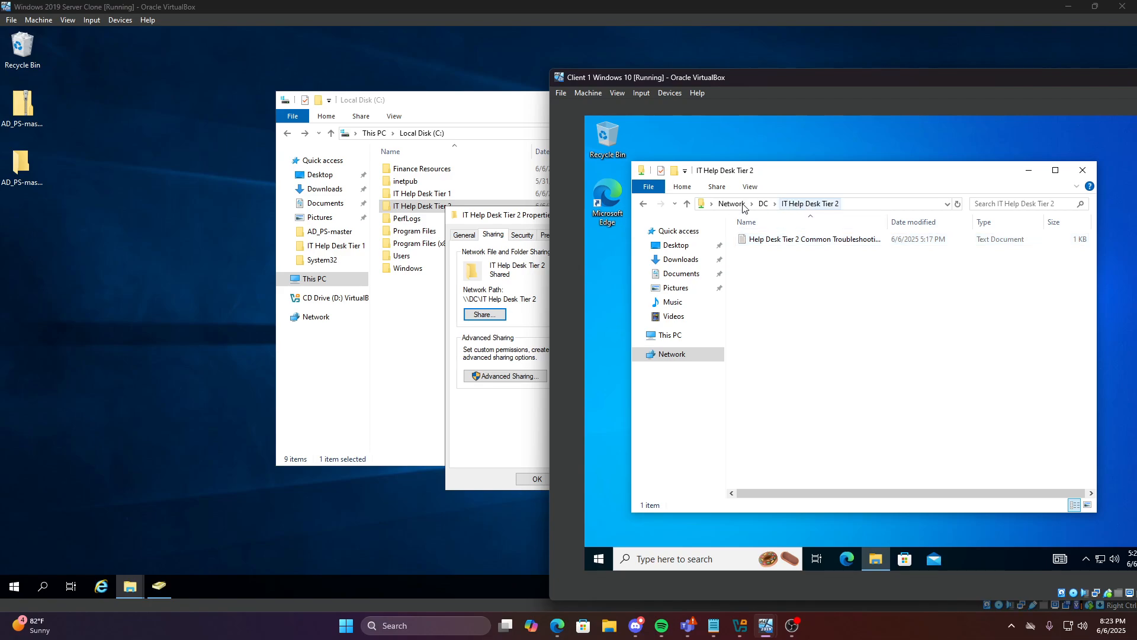
pyautogui.doubleClick(760, 242)
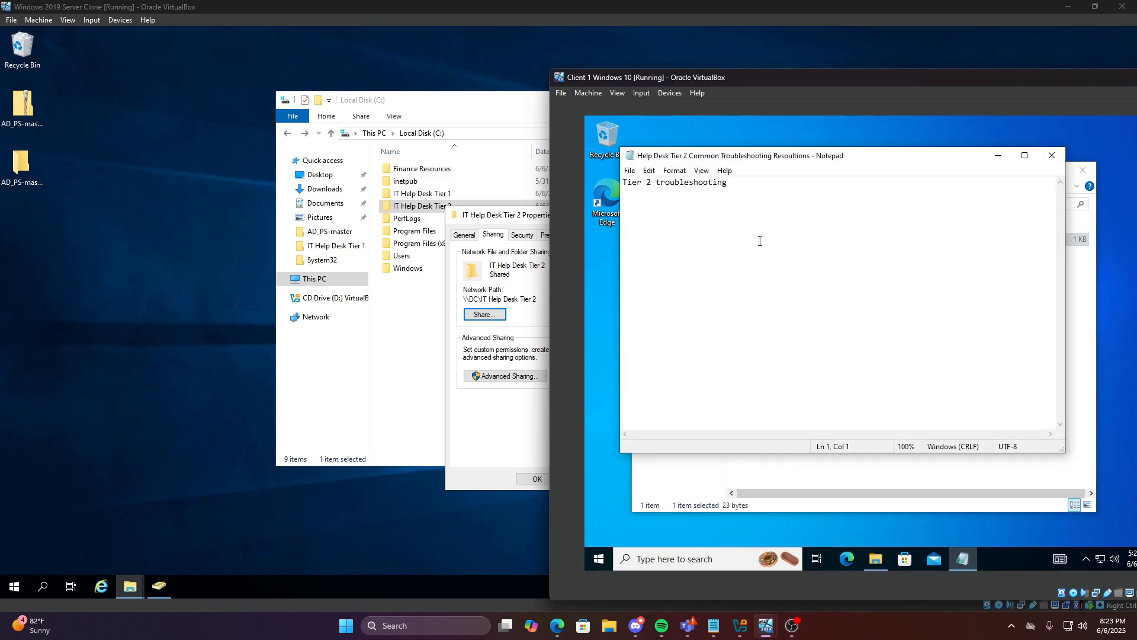
pyautogui.click(1052, 155)
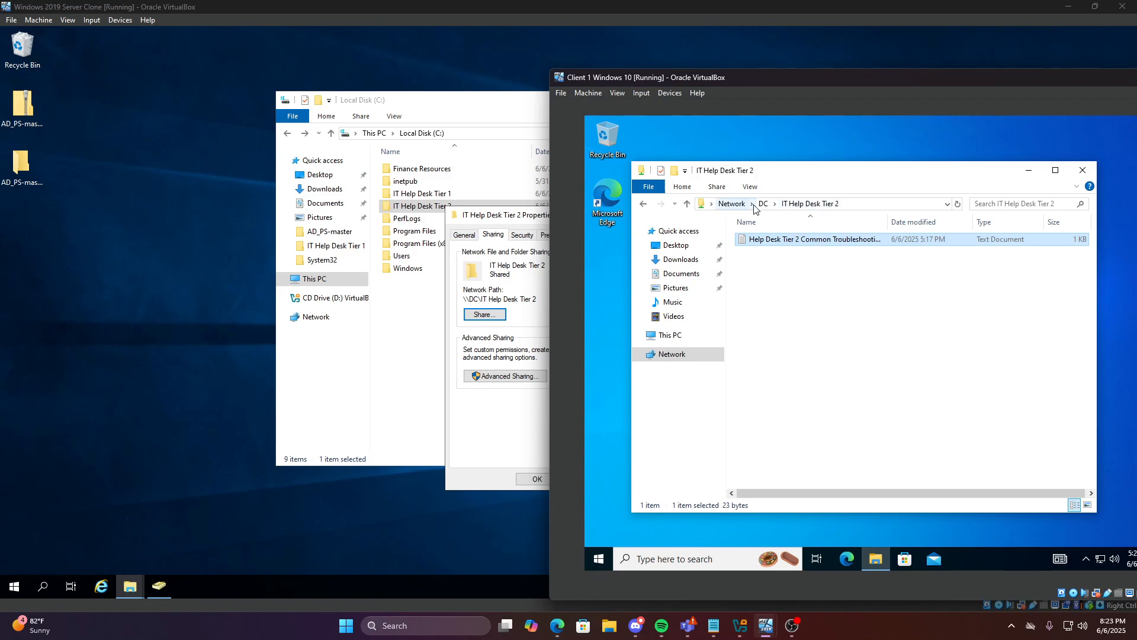
pyautogui.click(882, 285)
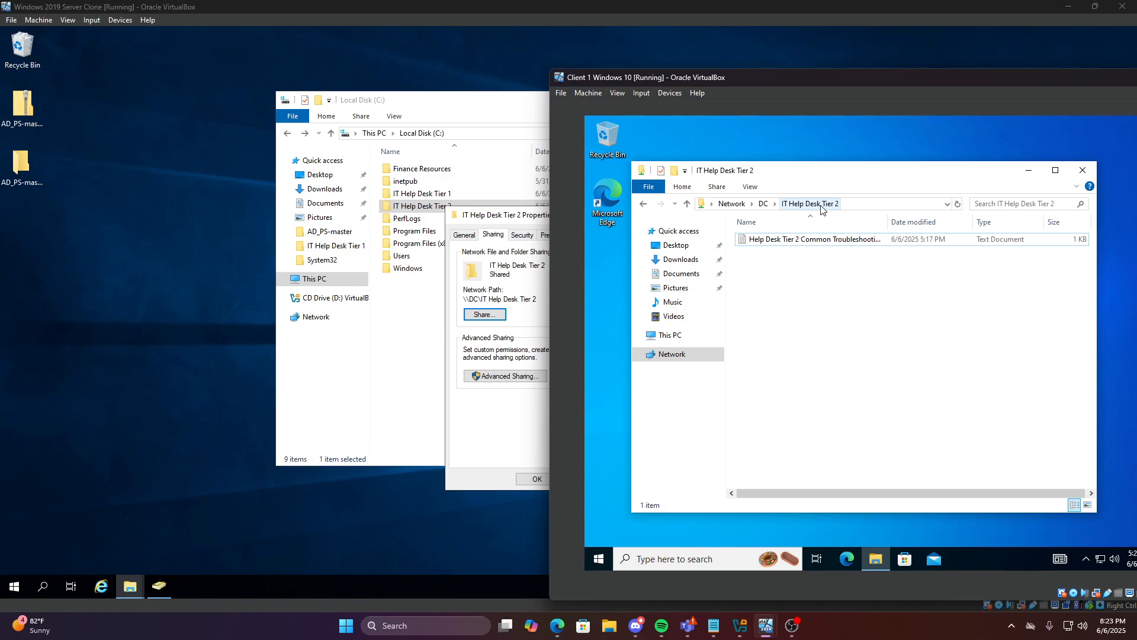
pyautogui.click(544, 226)
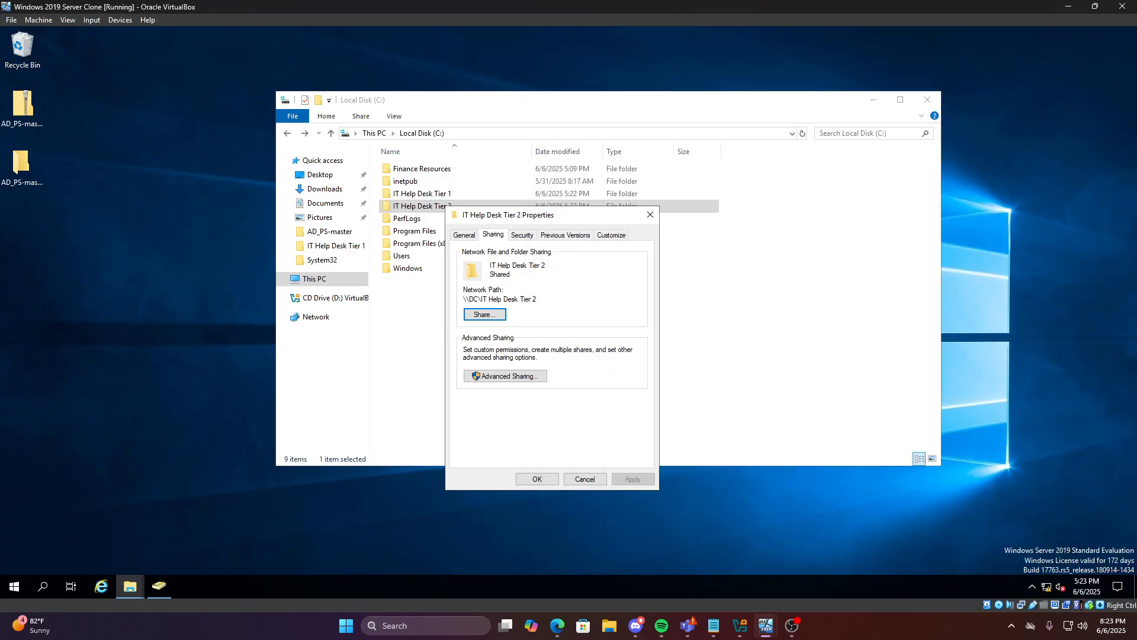
pyautogui.moveTo(765, 637)
pyautogui.click(841, 589)
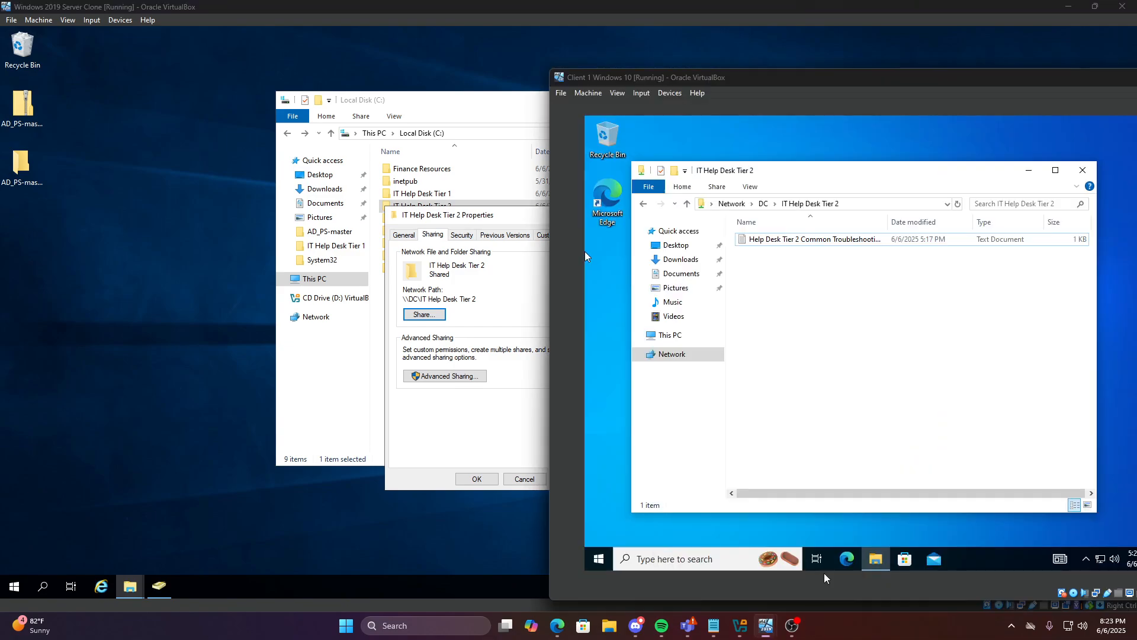
pyautogui.moveTo(699, 82); pyautogui.dragTo(434, 83)
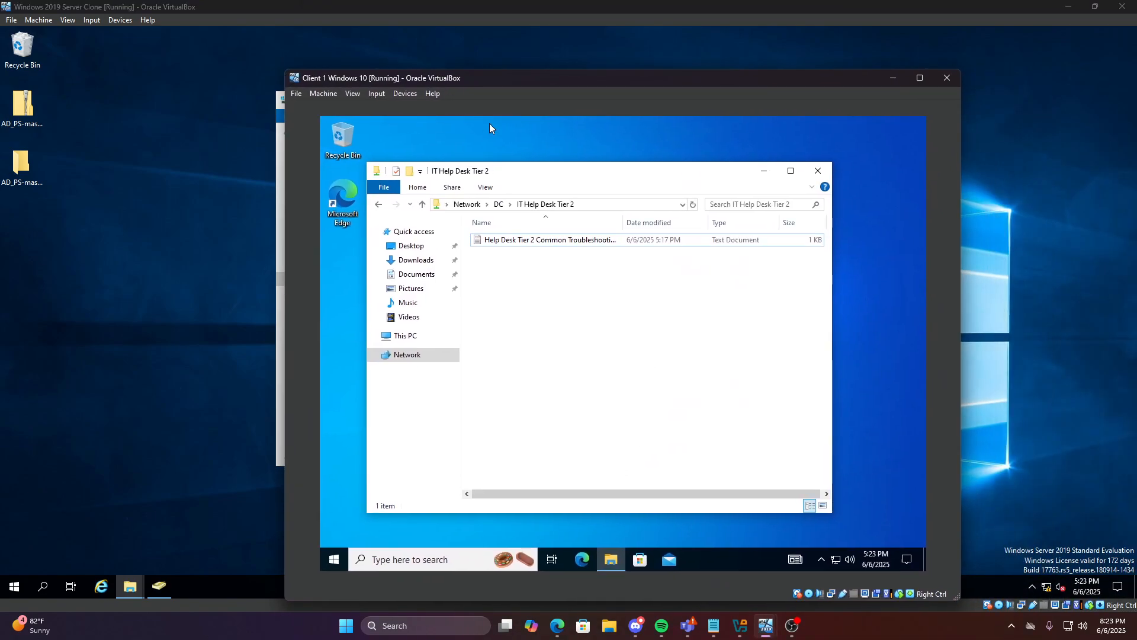